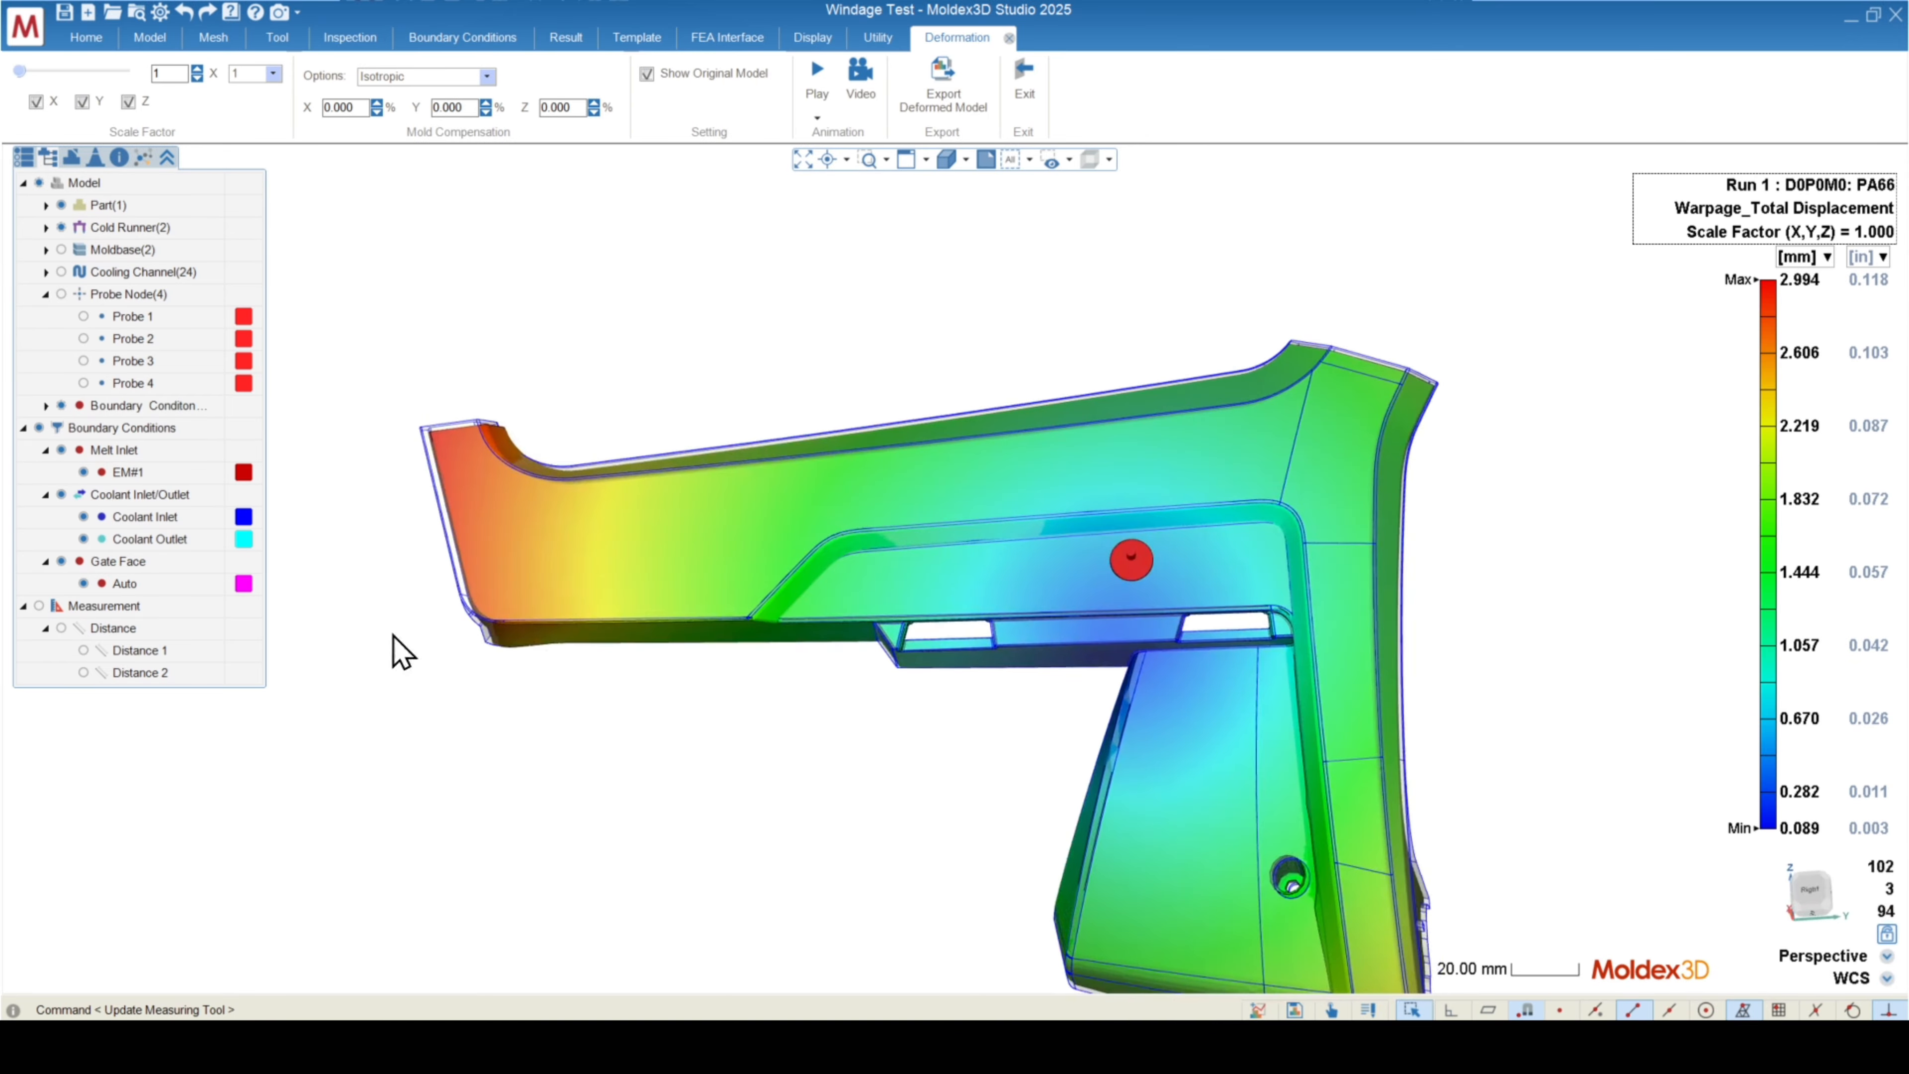
- Compare the deformed part with the original model outline and check the format option for exporting the deformed model
{"action": "scroll", "coordinate": [496, 466], "scroll_direction": "up", "scroll_amount": 4}
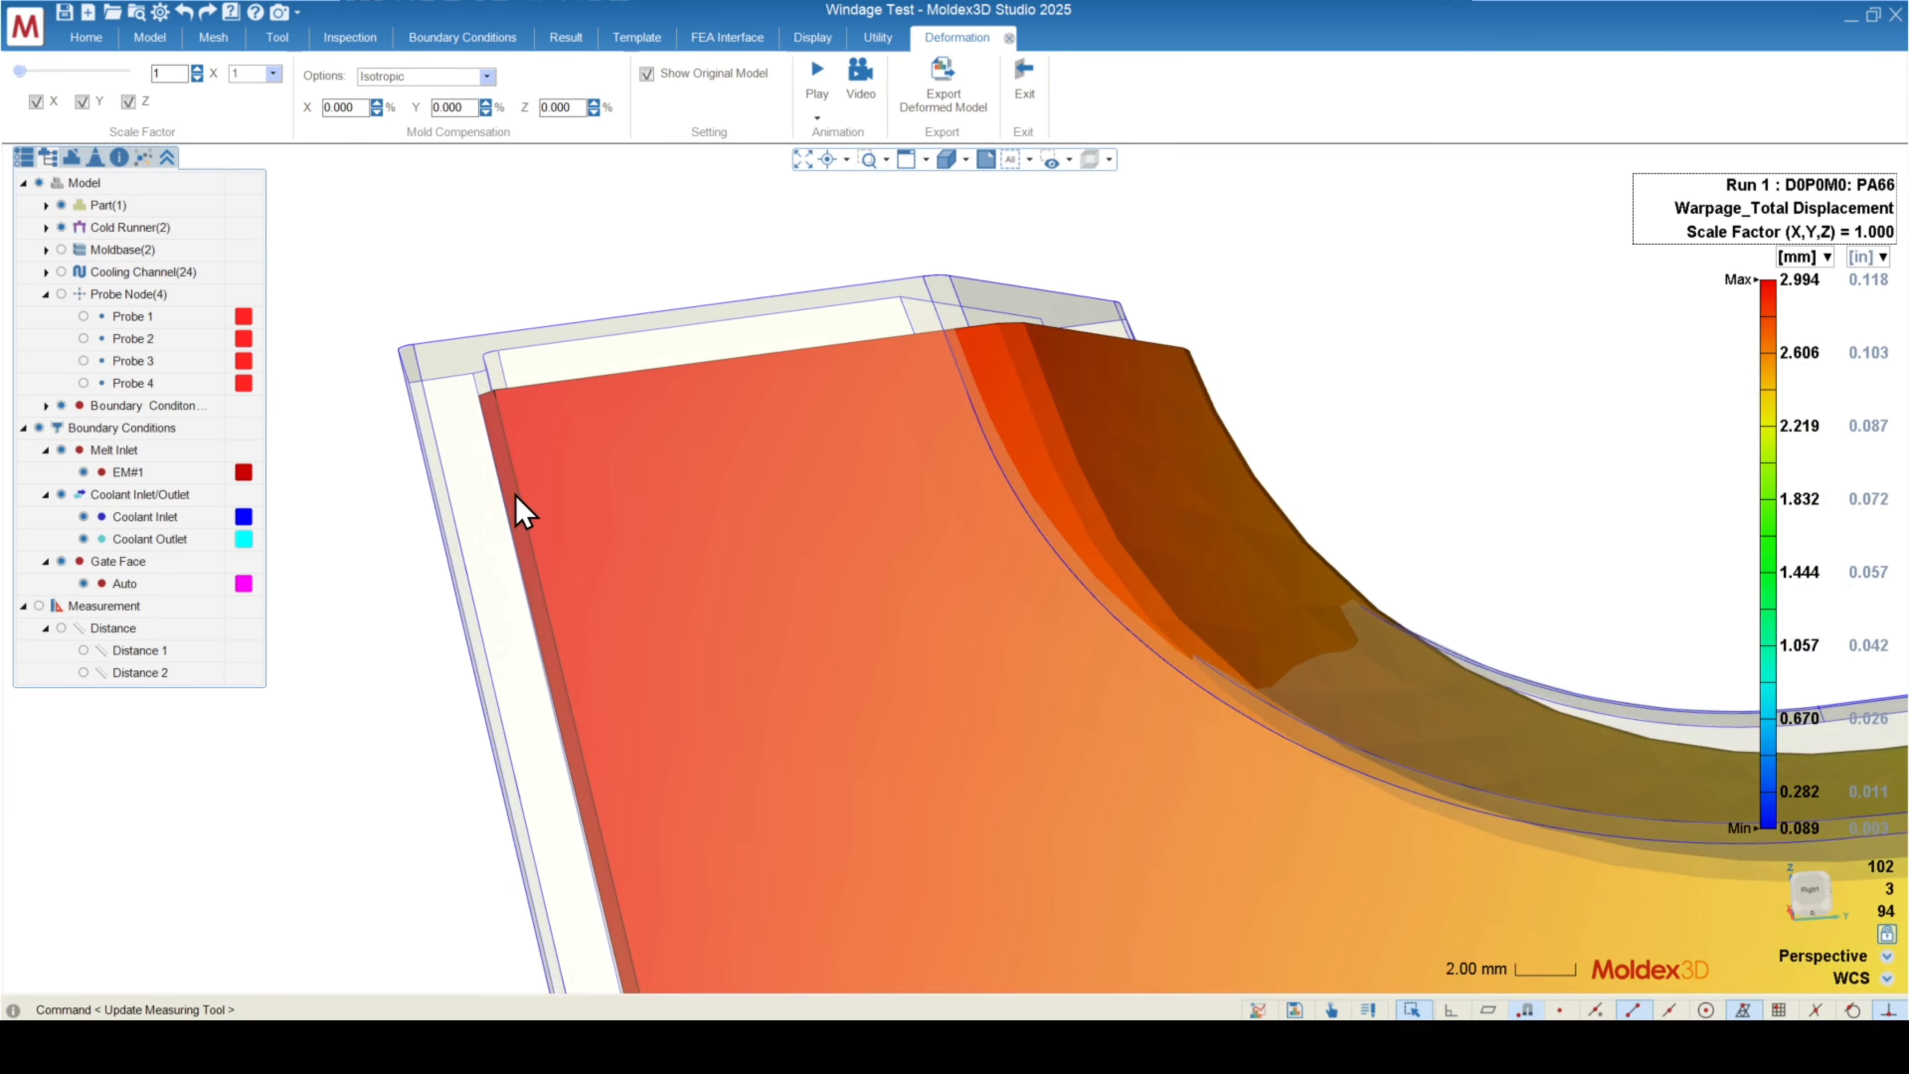
{"action": "middle_click_drag", "start_coordinate": [331, 370], "coordinate": [710, 305]}
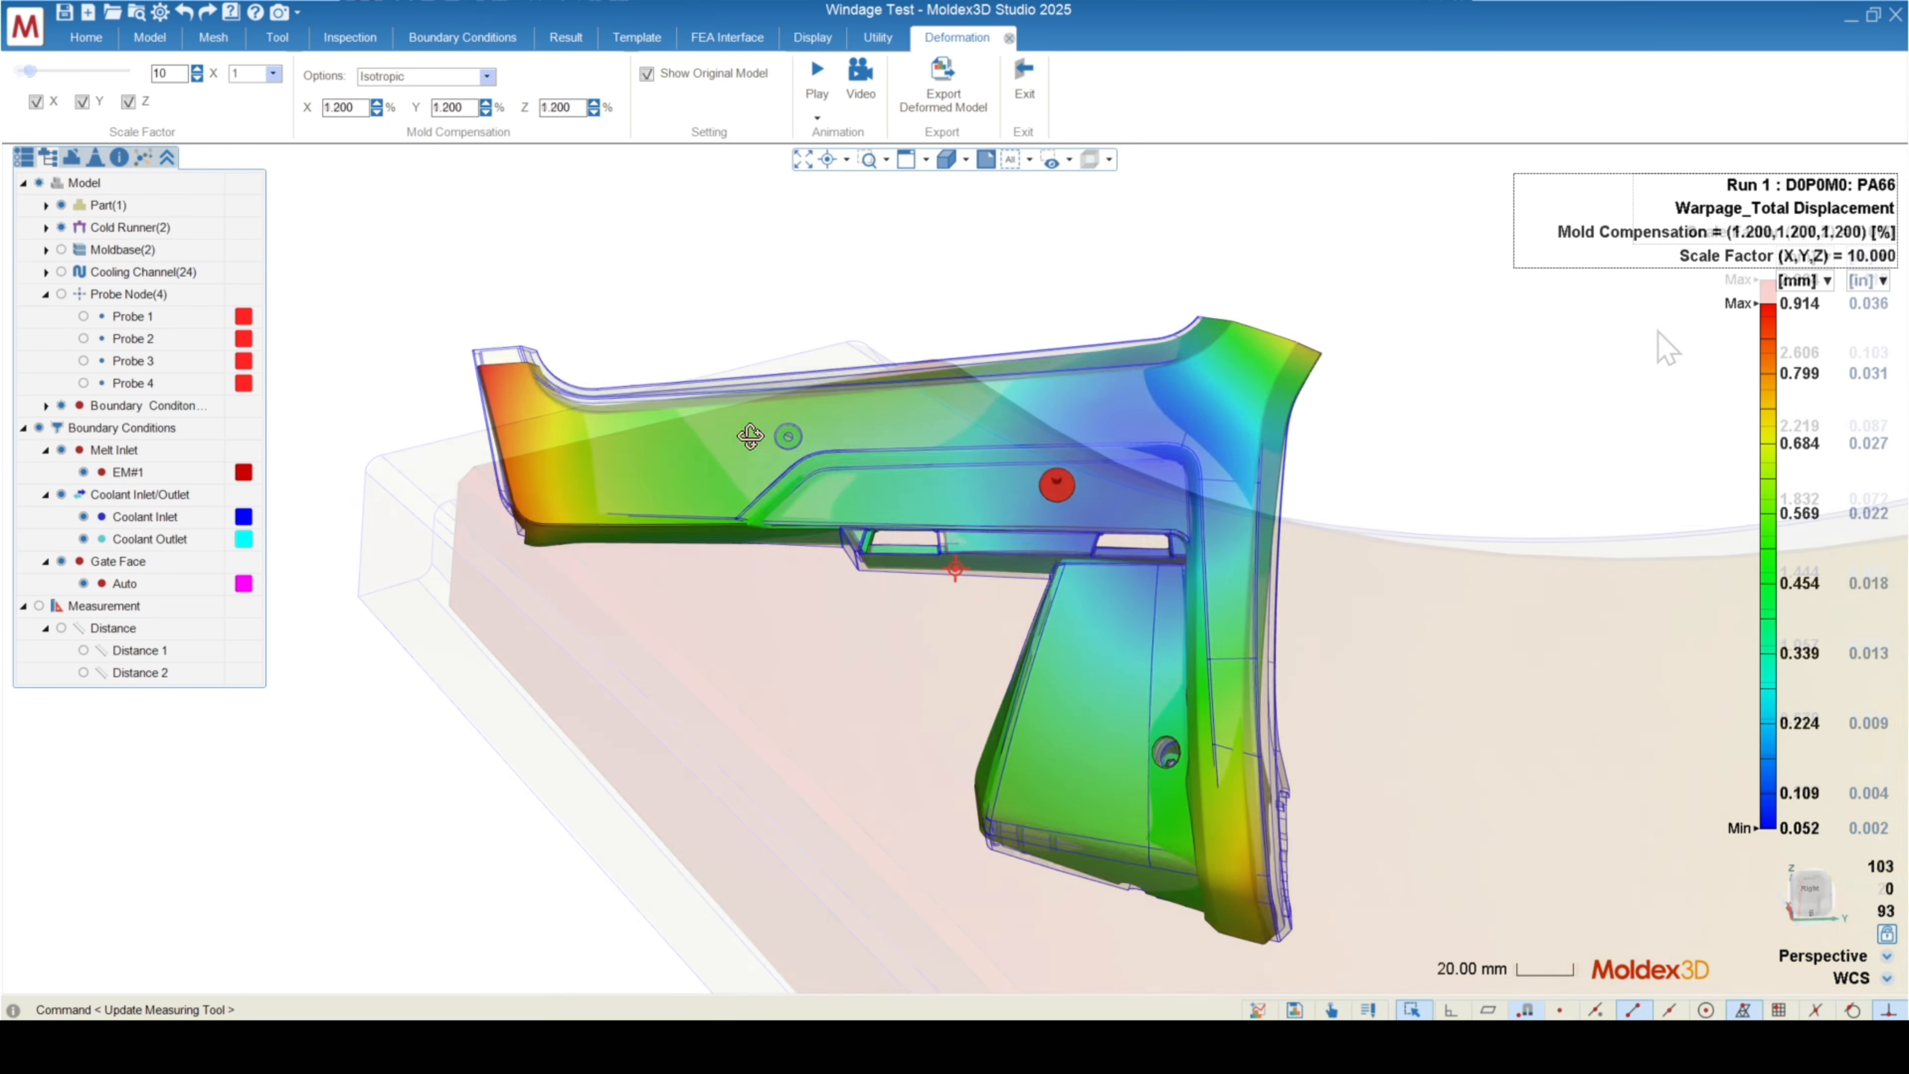
{"action": "middle_click_drag", "start_coordinate": [789, 421], "coordinate": [706, 128]}
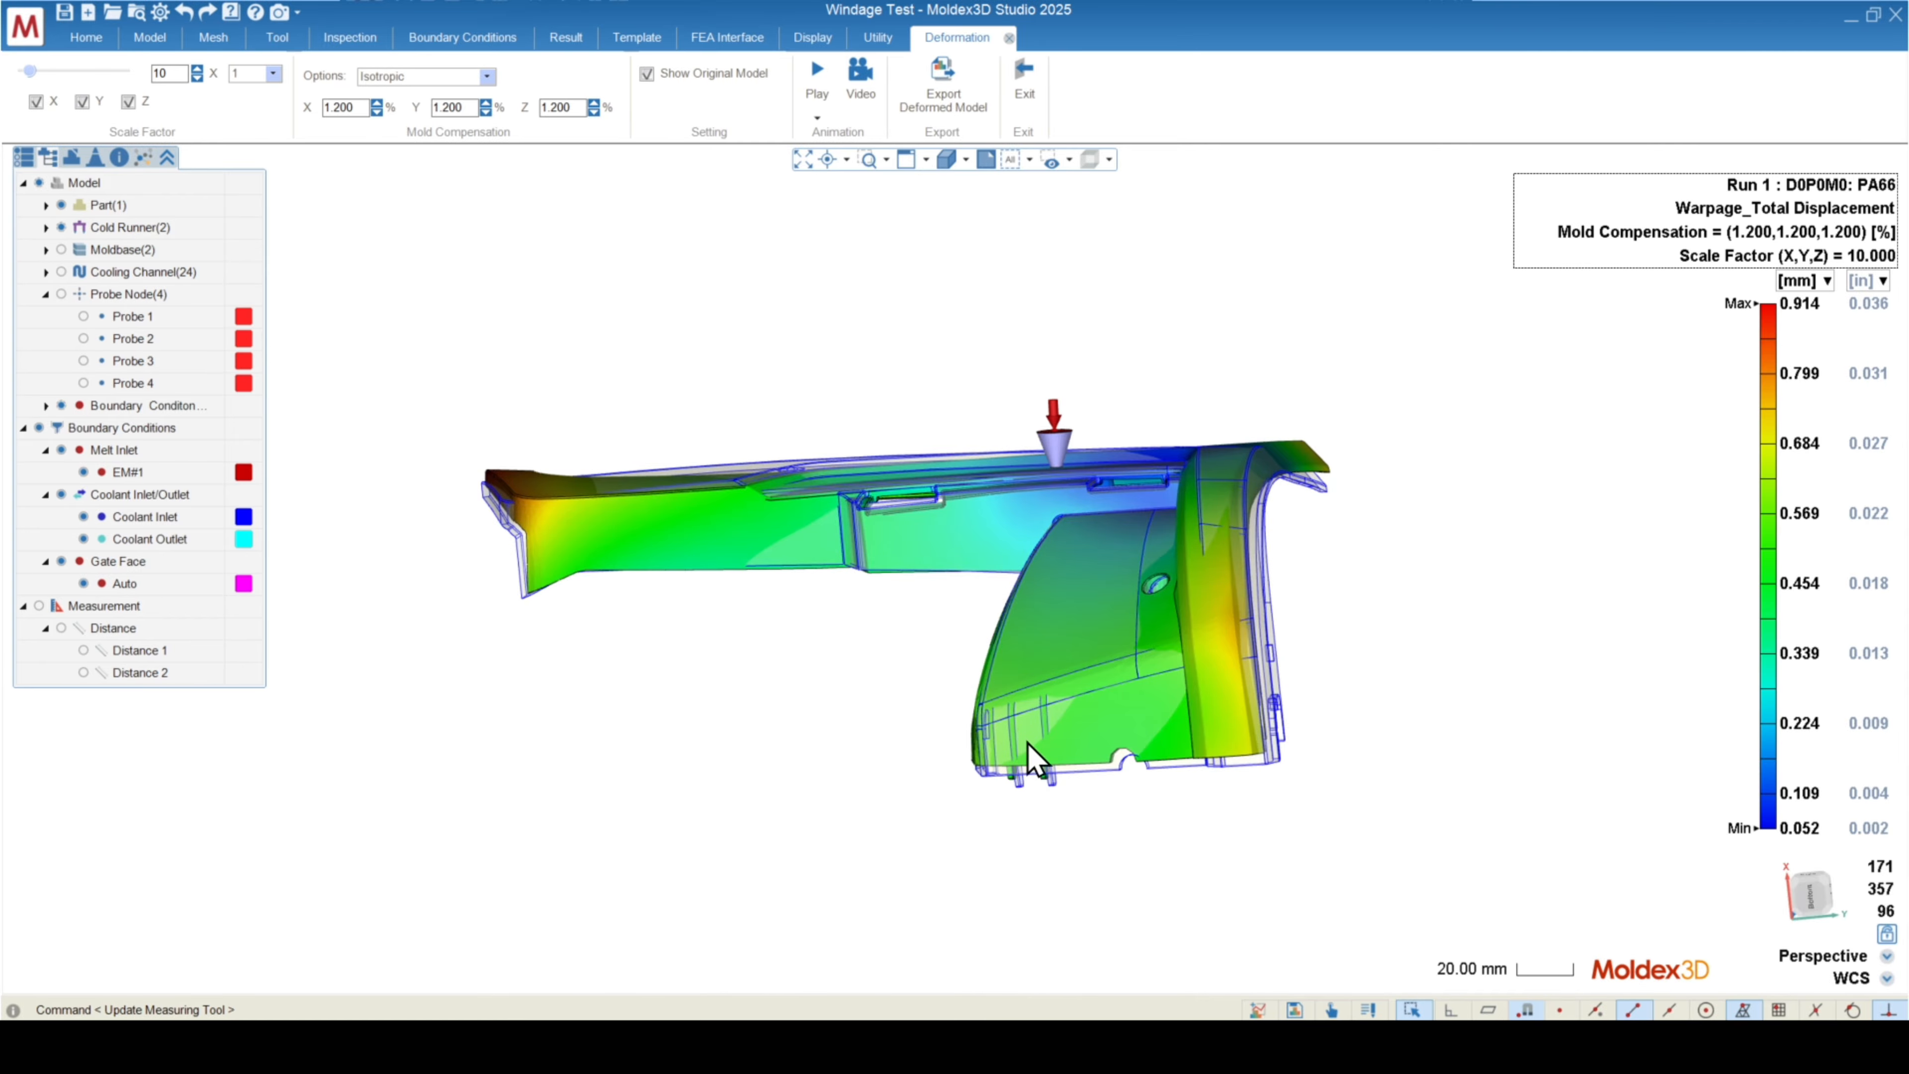
{"action": "mouse_move", "coordinate": [1035, 756]}
{"action": "middle_mouse_down"}
{"action": "mouse_move", "coordinate": [1043, 498]}
{"action": "mouse_move", "coordinate": [883, 512]}
{"action": "mouse_move", "coordinate": [869, 716]}
{"action": "middle_mouse_up"}
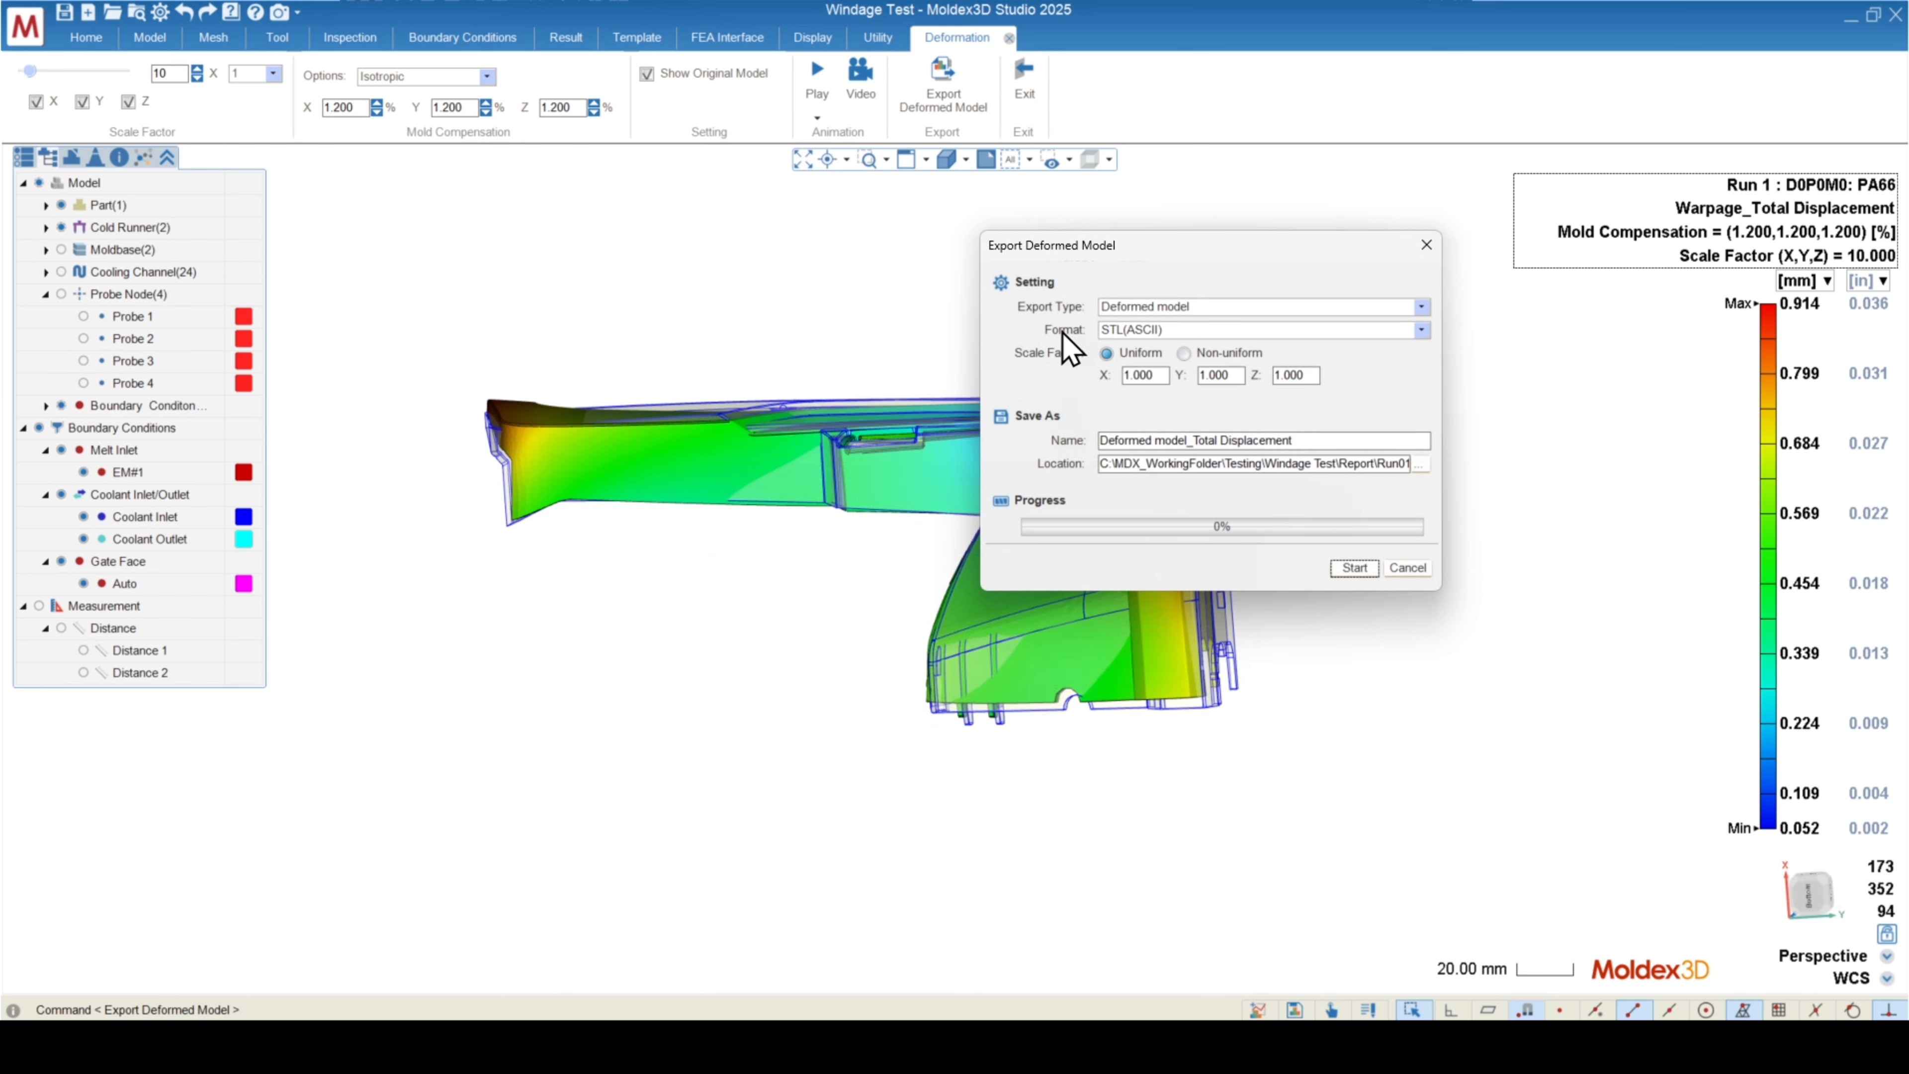
{"action": "left_click", "coordinate": [1122, 336]}
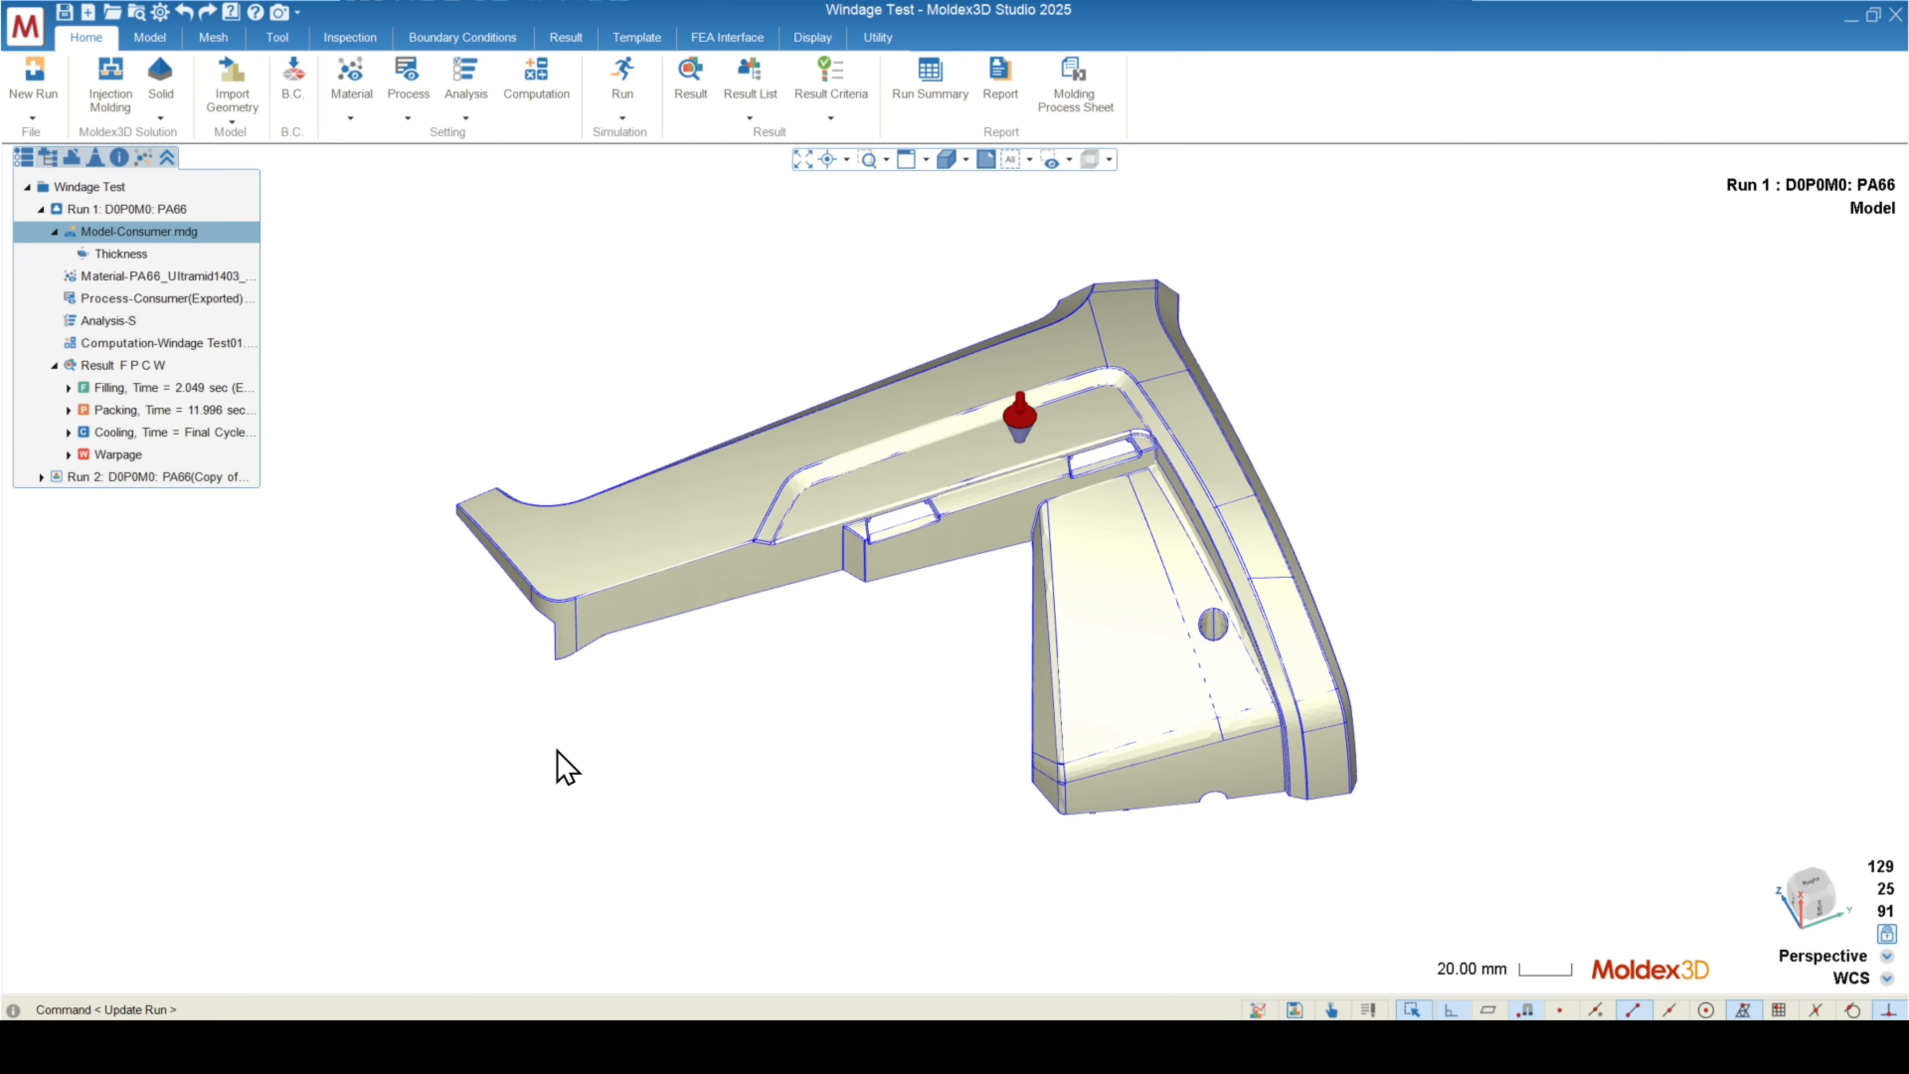
- Open the warpage analysis log for Run 1 from the result tools
{"action": "middle_click_drag", "start_coordinate": [661, 760], "coordinate": [677, 647]}
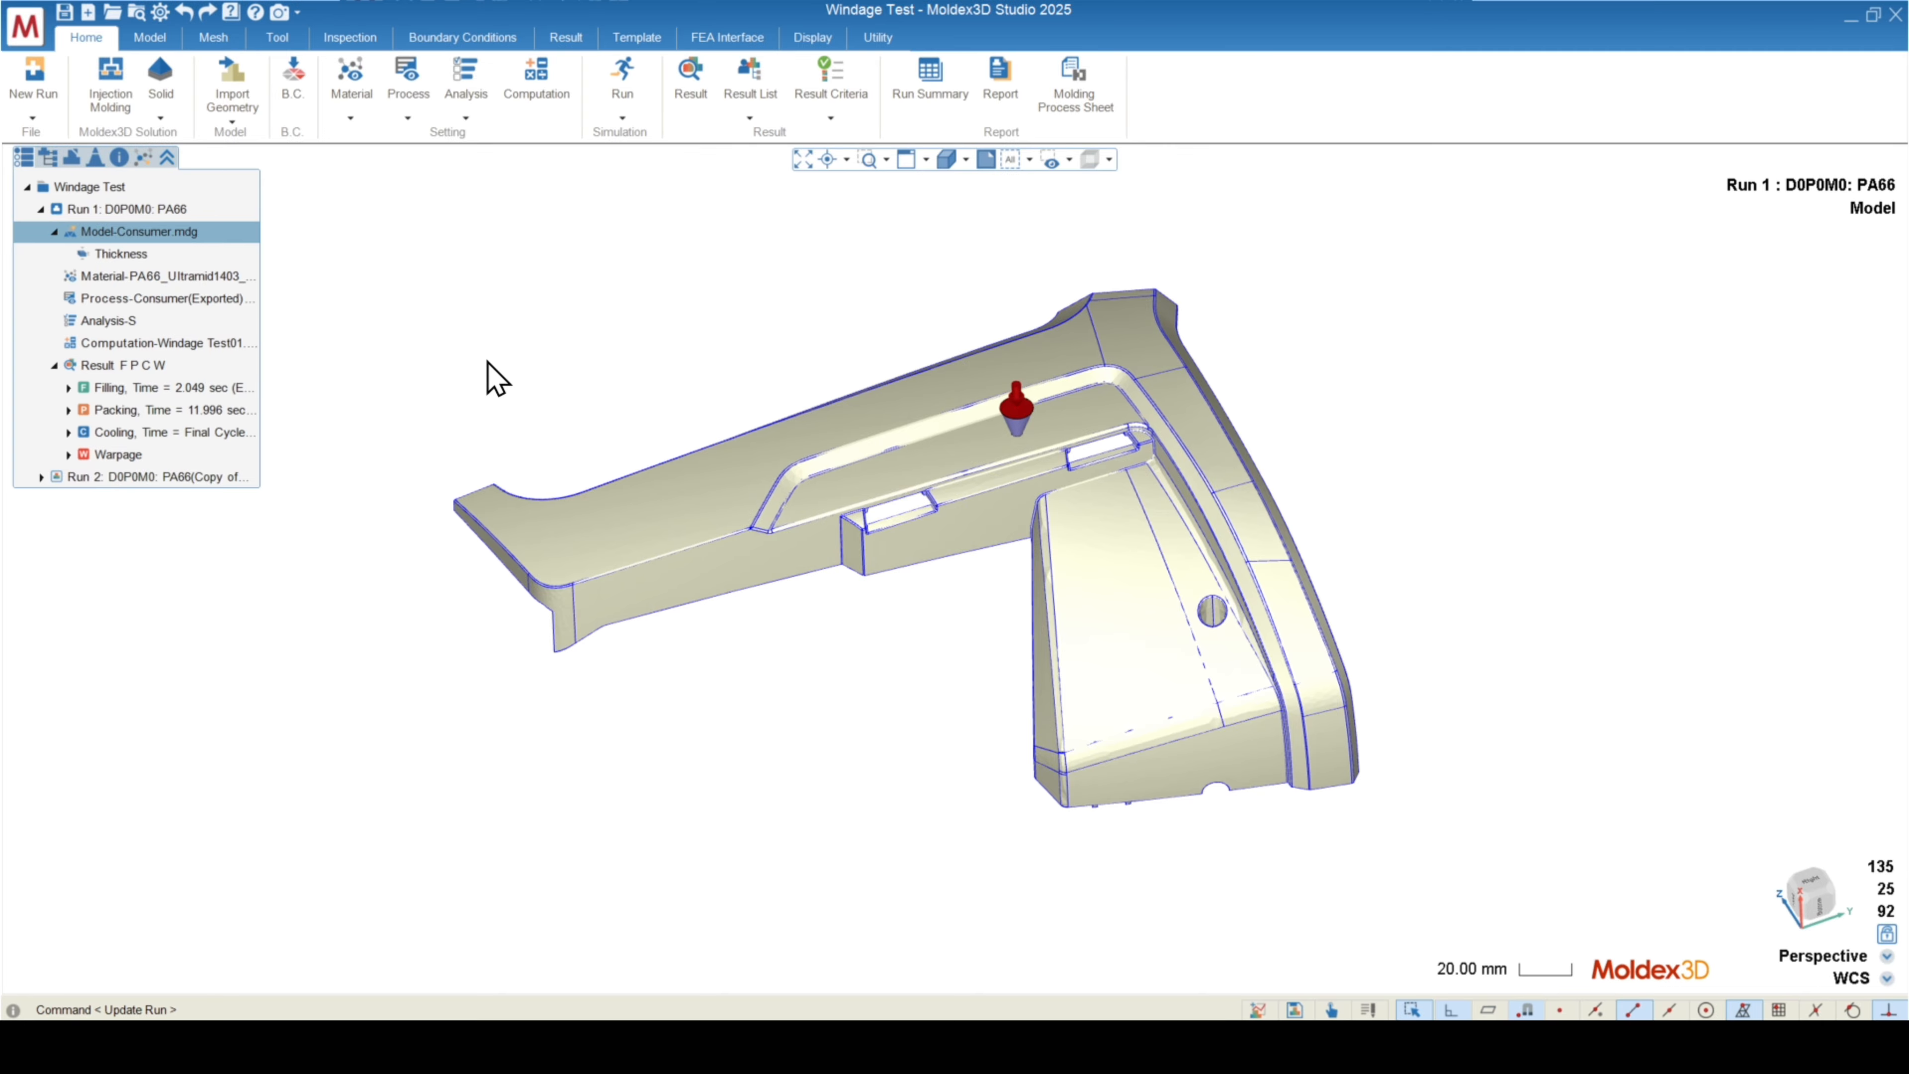
{"action": "left_click", "coordinate": [567, 39]}
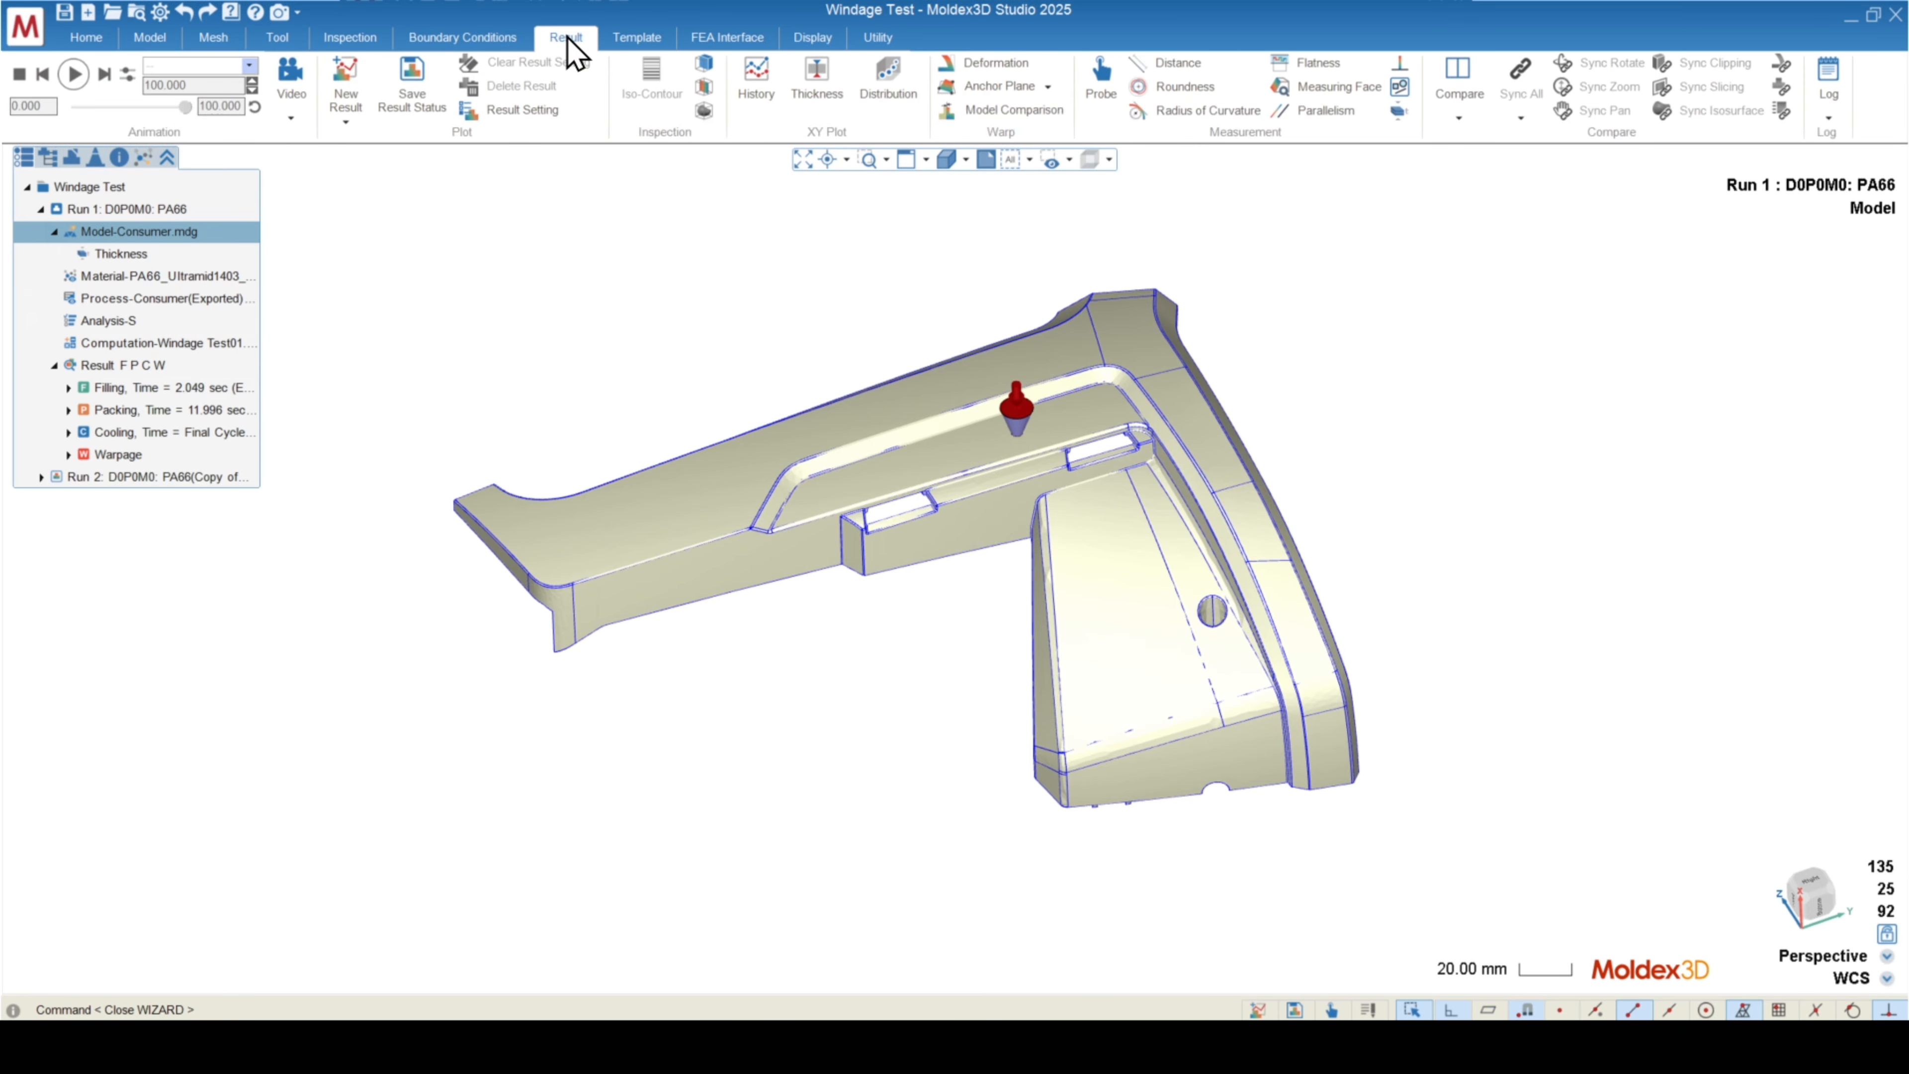
{"action": "left_click", "coordinate": [1835, 114]}
{"action": "left_click", "coordinate": [1860, 219]}
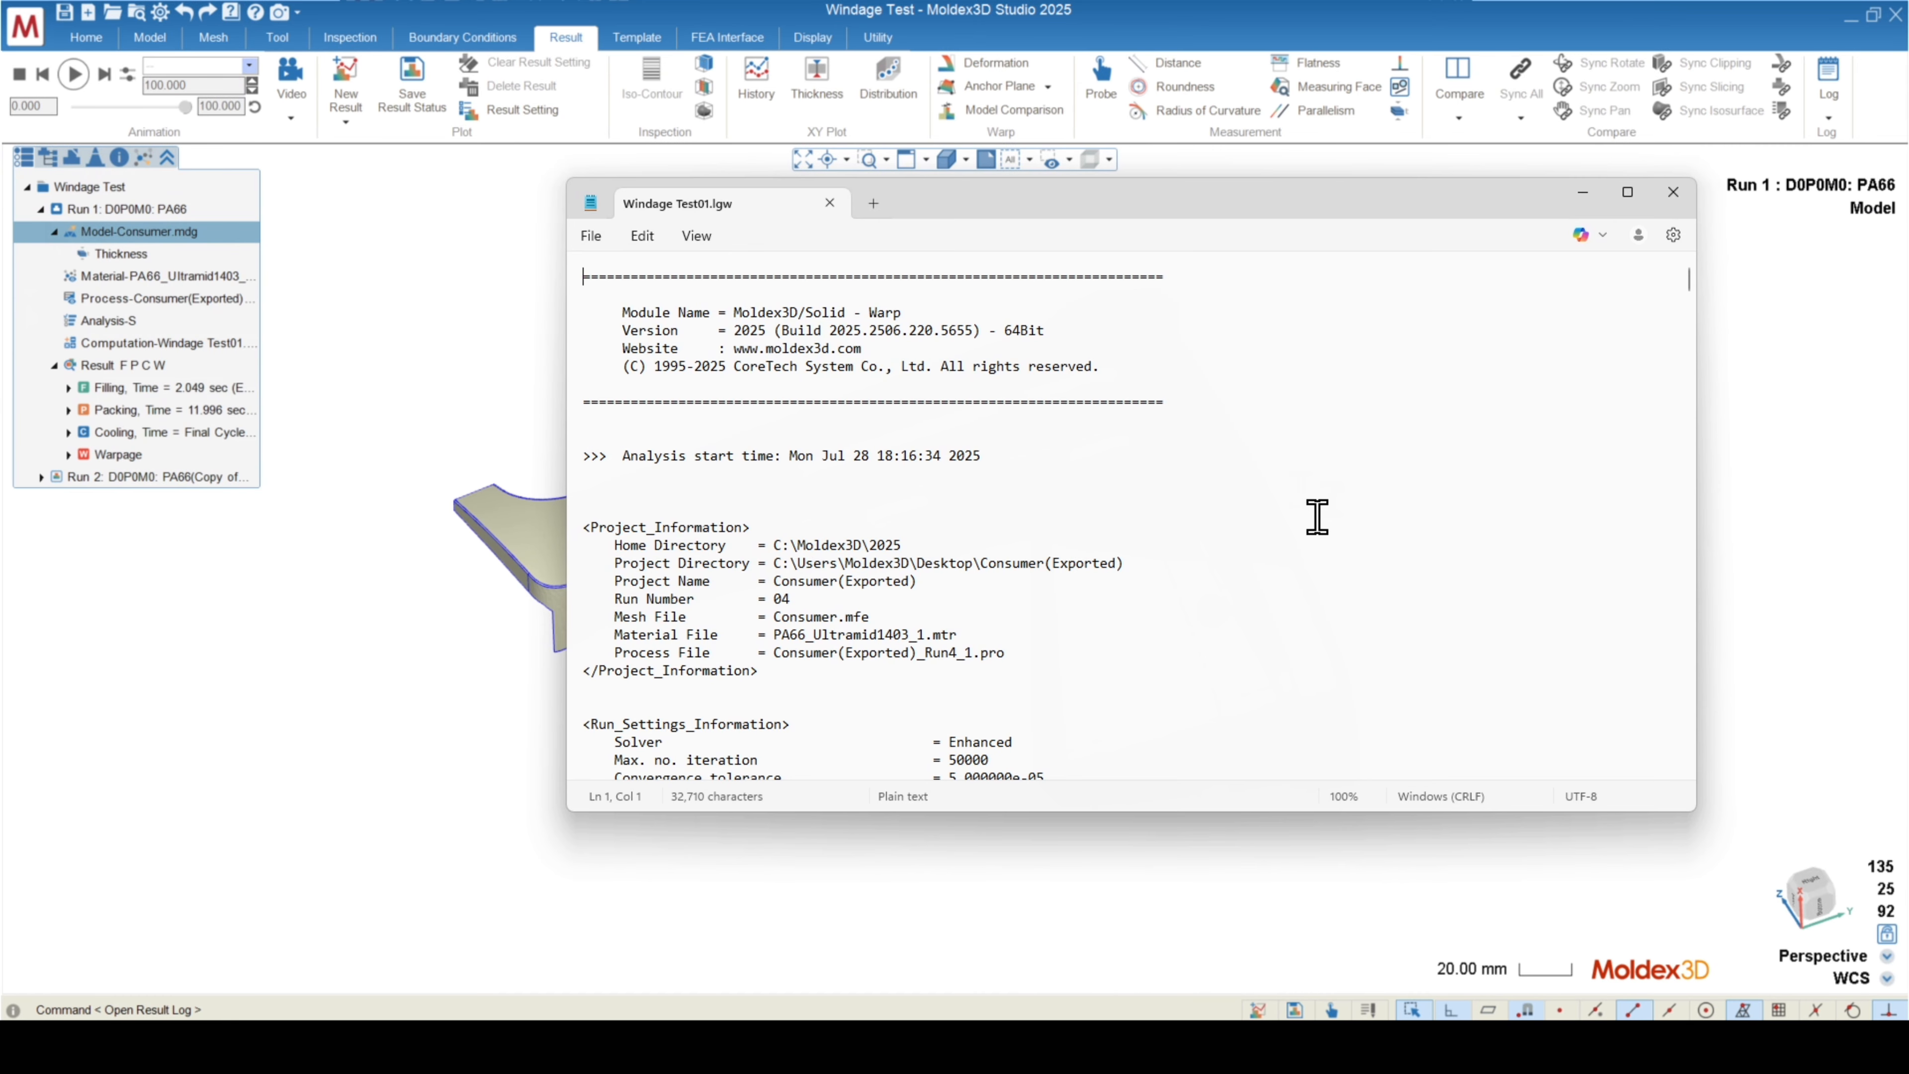
- Find the Part_Shrinkage_Ratio block near the end of the log and highlight the X, Y and Z ratio lines
{"action": "scroll", "coordinate": [1521, 439], "scroll_direction": "down", "scroll_amount": 4}
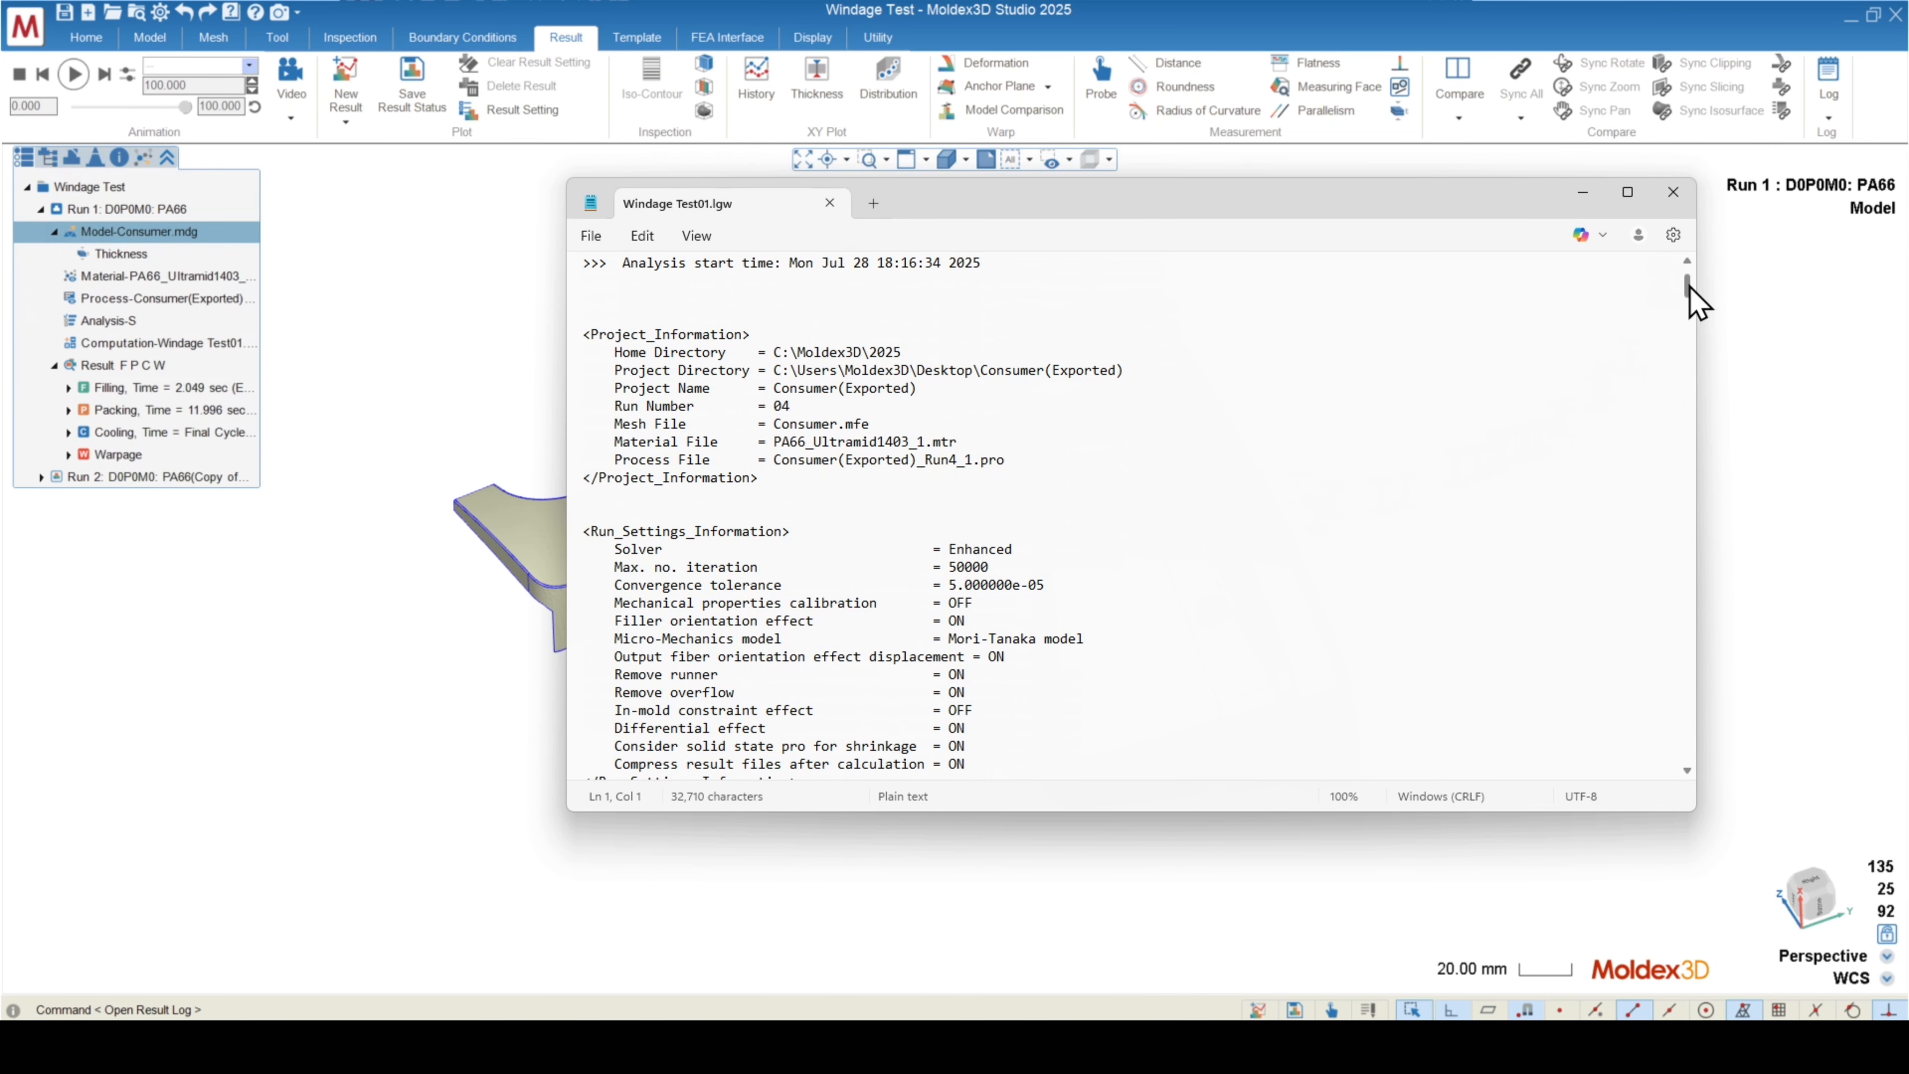
{"action": "left_click_drag", "start_coordinate": [1689, 287], "coordinate": [1656, 610]}
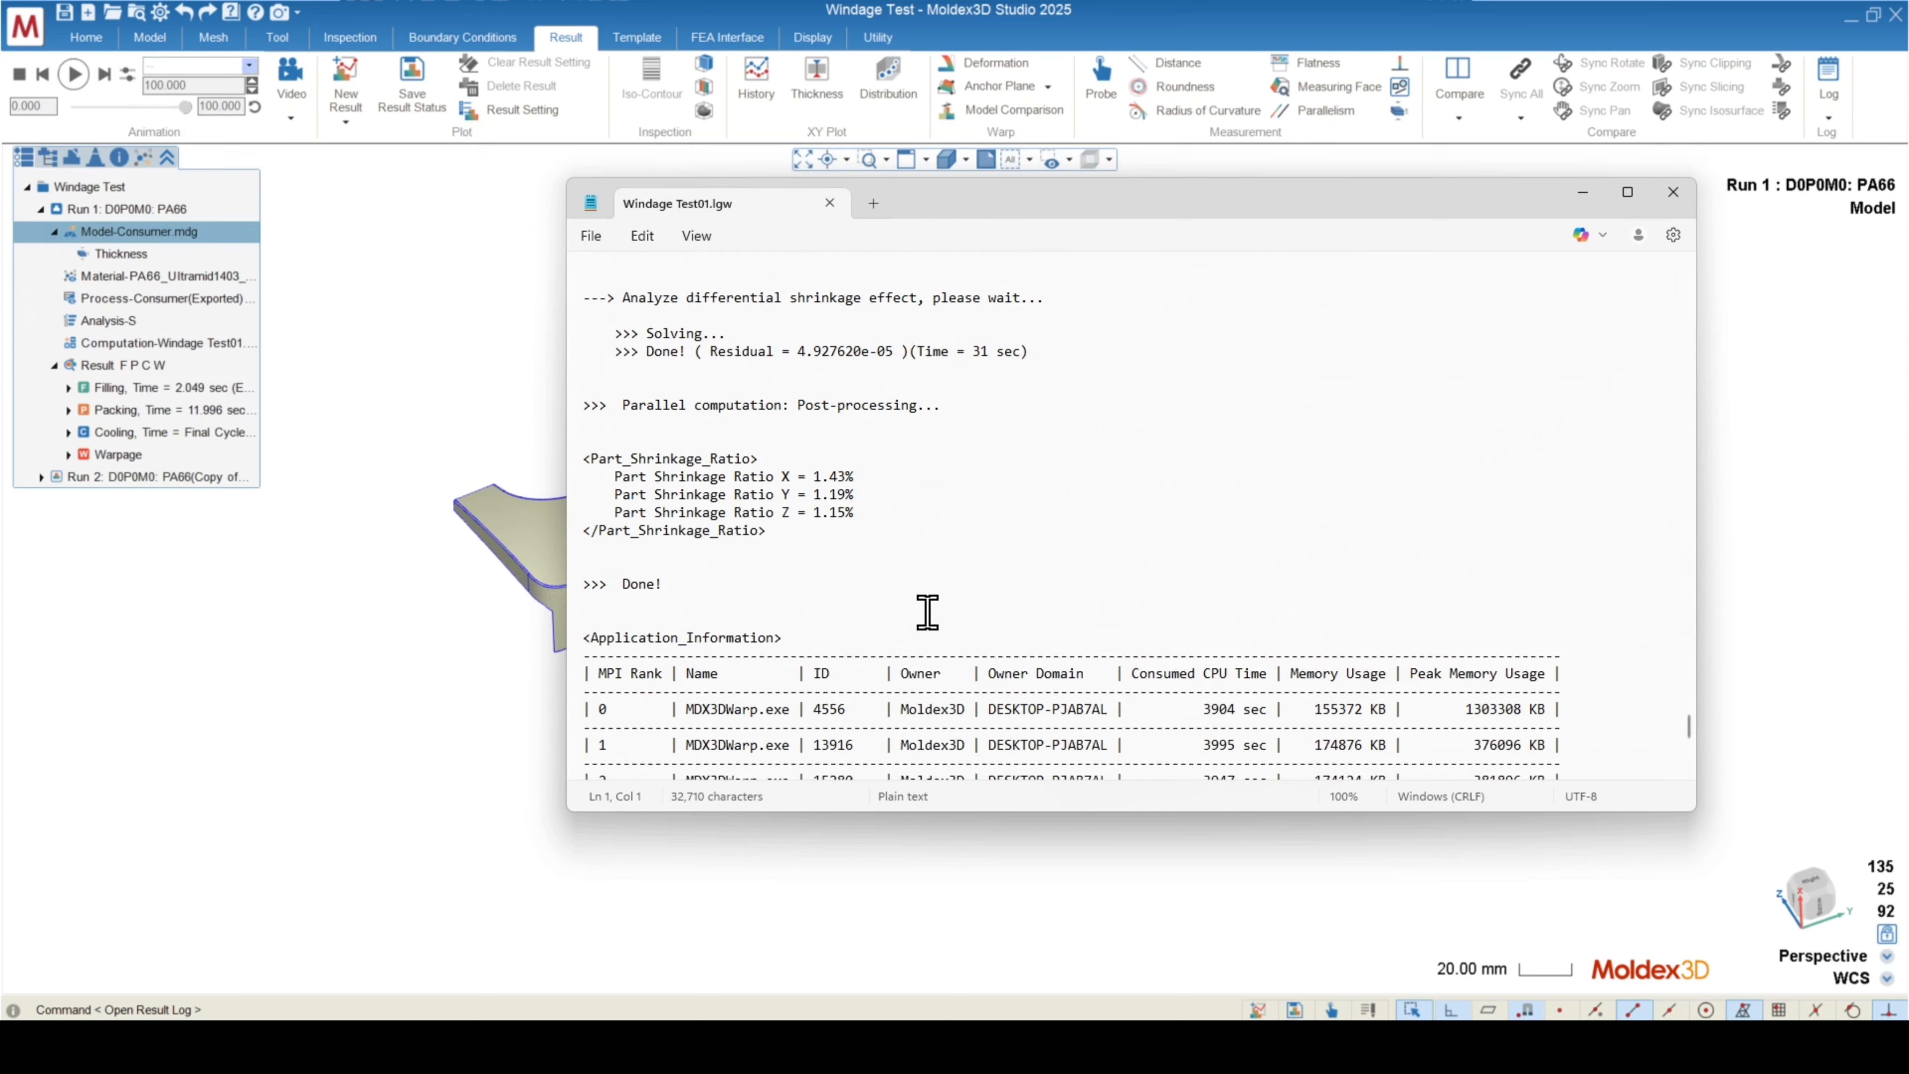
{"action": "left_click_drag", "start_coordinate": [785, 539], "coordinate": [560, 459]}
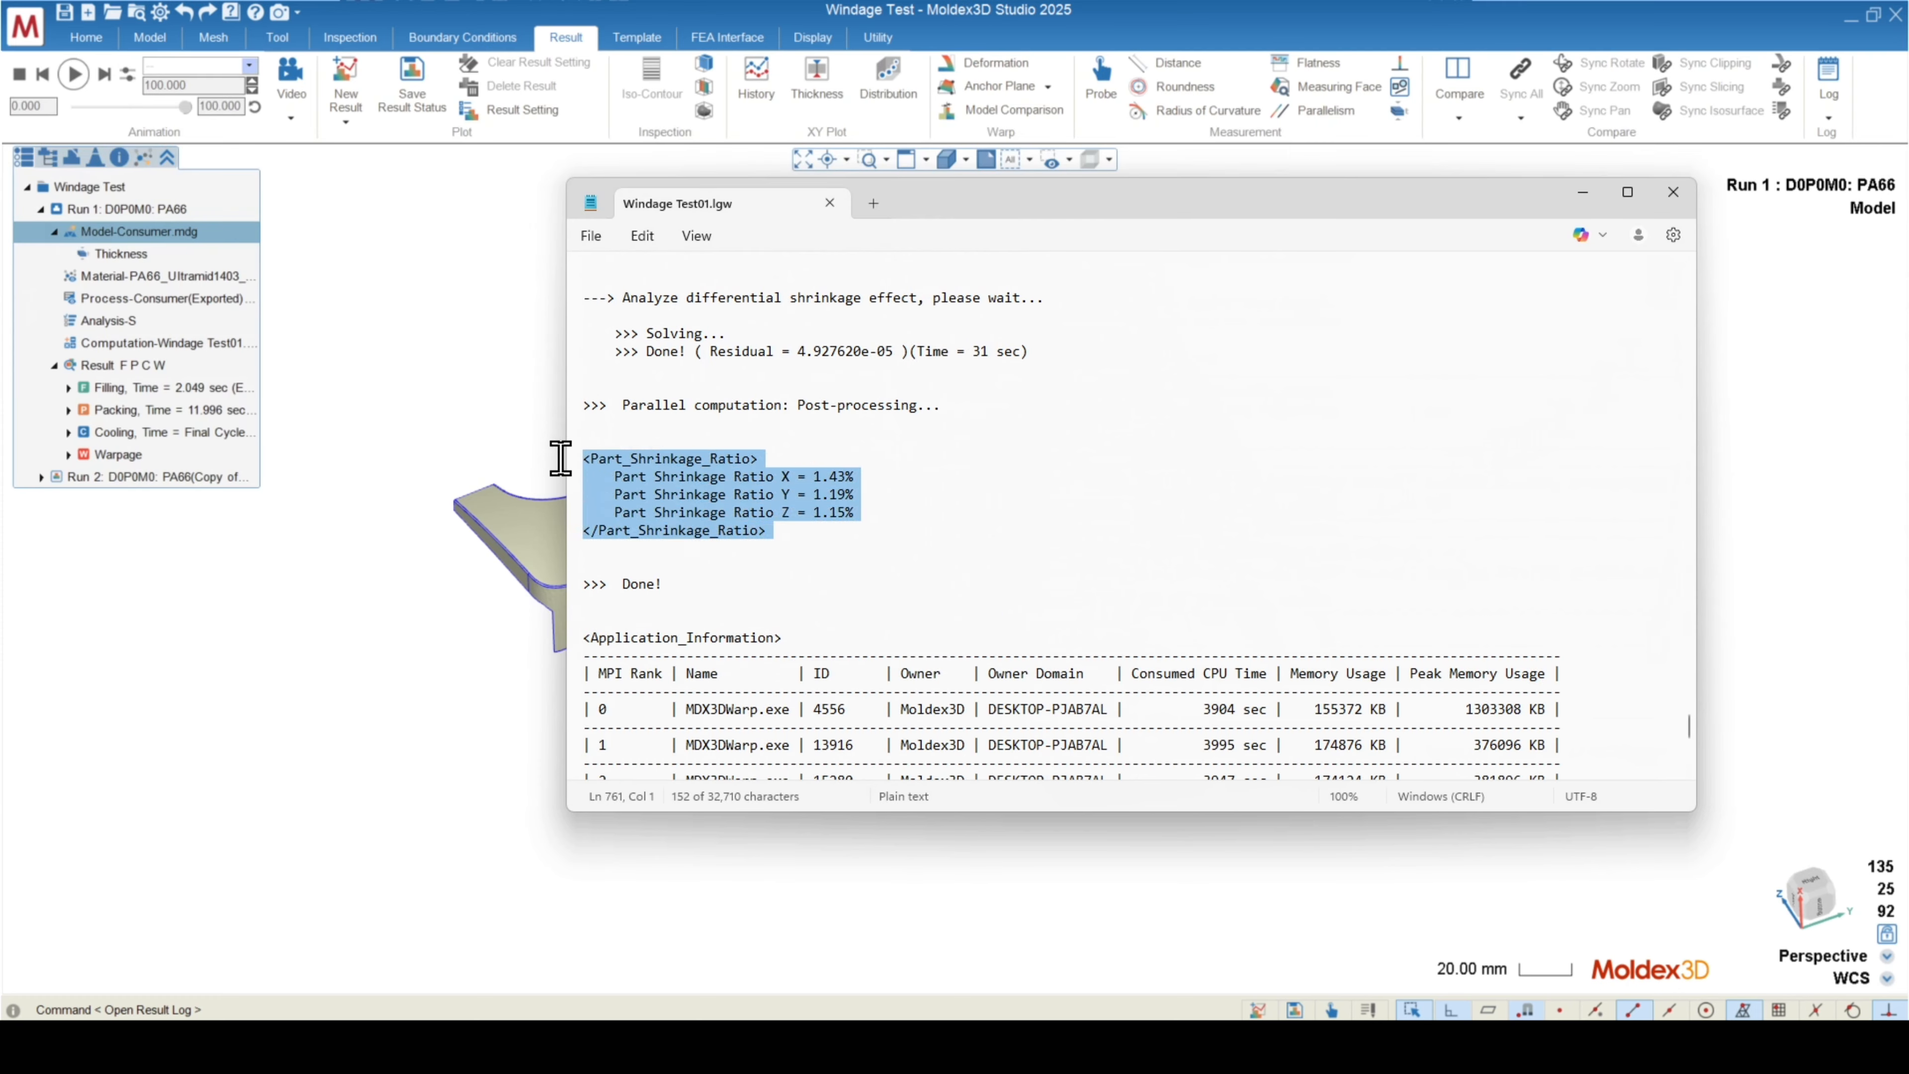
{"action": "left_click", "coordinate": [820, 494]}
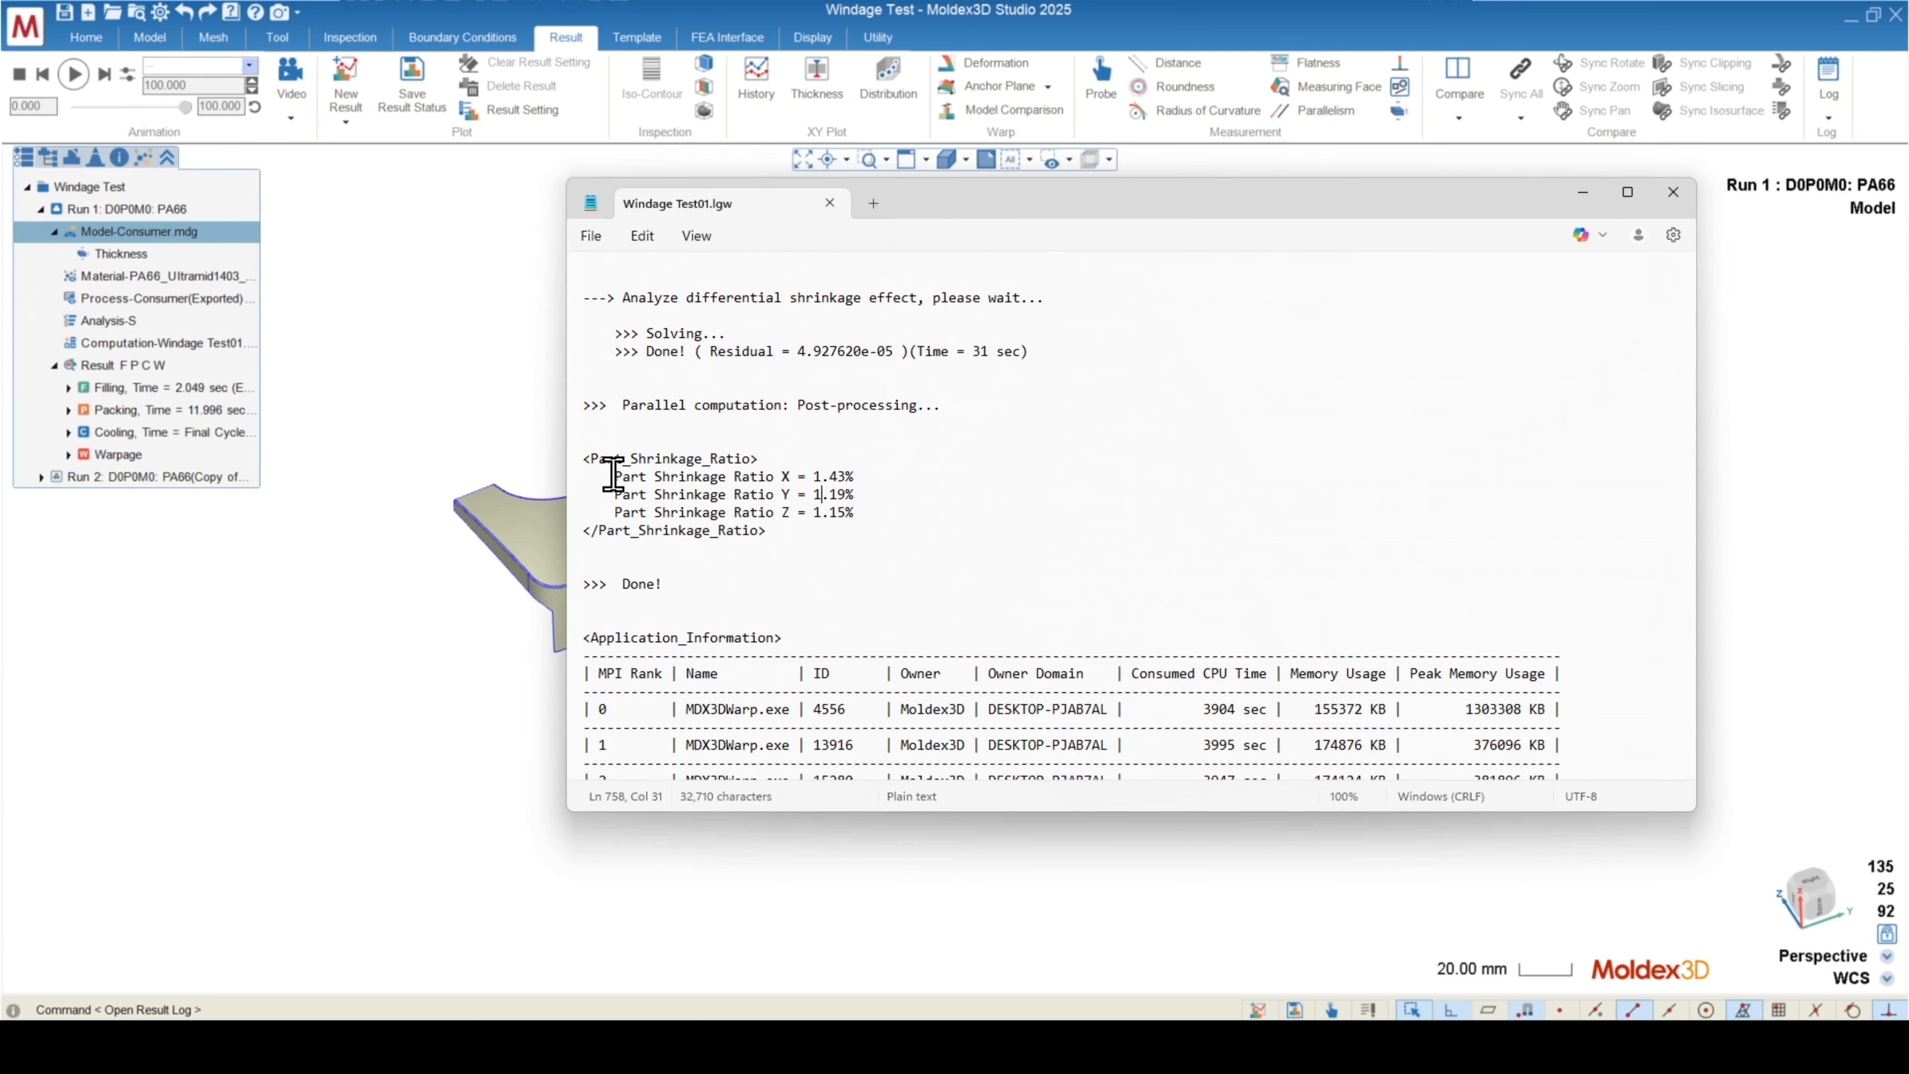
{"action": "left_click_drag", "start_coordinate": [614, 476], "coordinate": [870, 512]}
{"action": "left_click", "coordinate": [874, 513]}
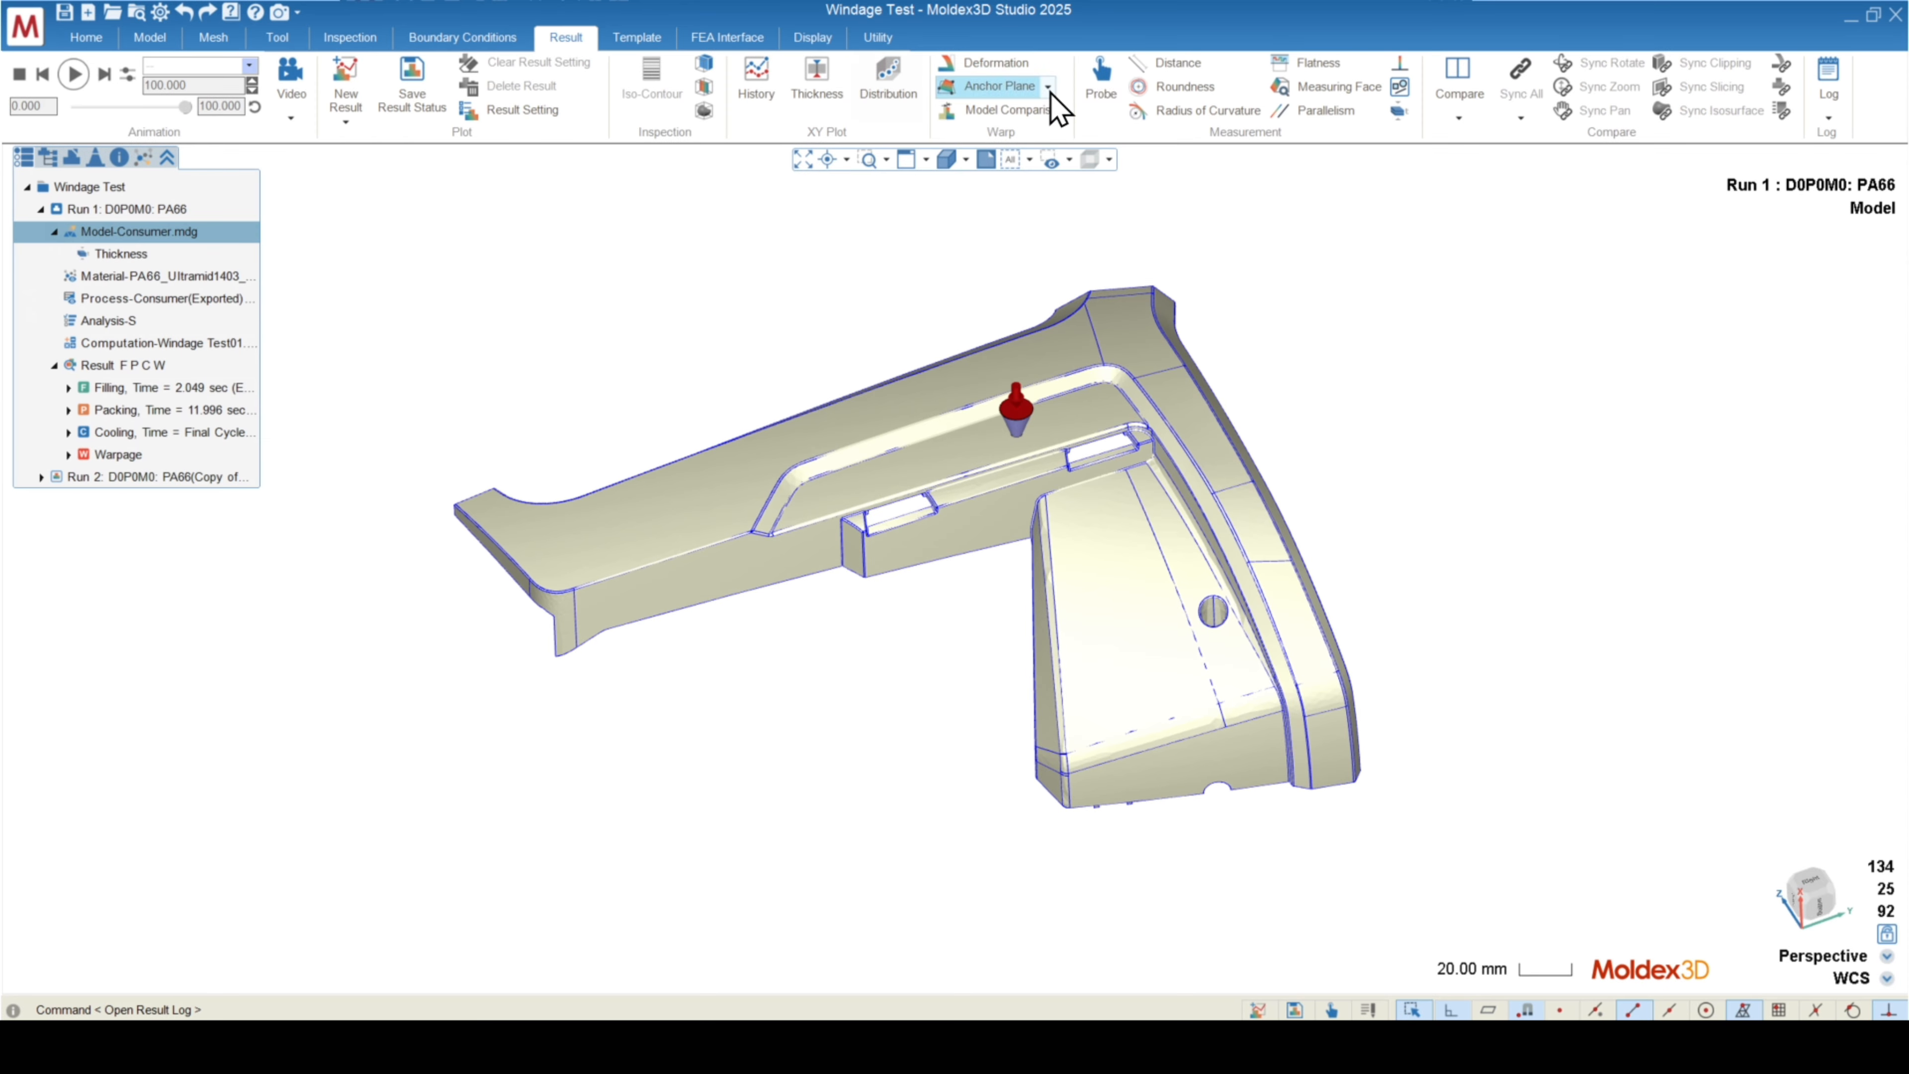
- Measure and save the distance between two points about 55 mm apart lengthwise on the part's recessed panel, showing only L
{"action": "left_click", "coordinate": [1169, 65]}
{"action": "middle_click_drag", "start_coordinate": [1091, 485], "coordinate": [959, 613]}
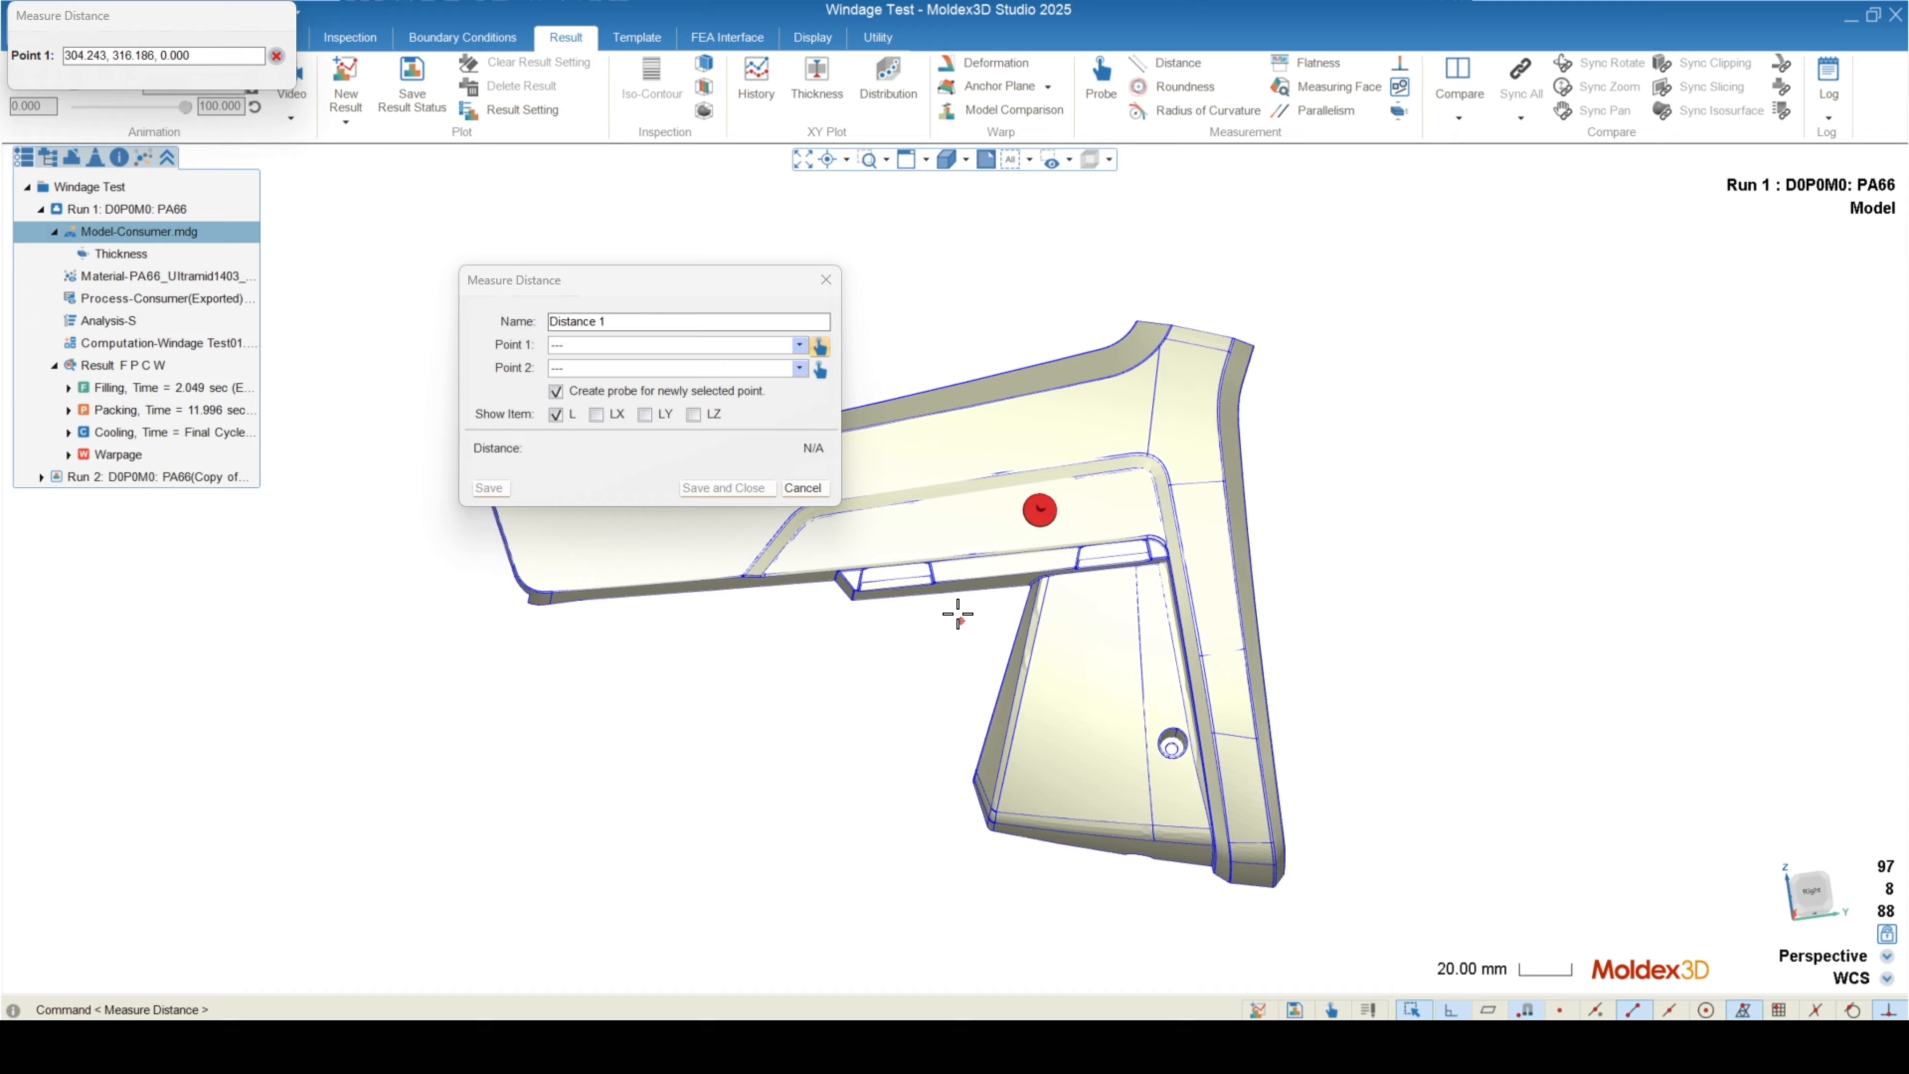
{"action": "scroll", "coordinate": [885, 521], "scroll_direction": "up", "scroll_amount": 5}
{"action": "scroll", "coordinate": [886, 519], "scroll_direction": "up", "scroll_amount": 1}
{"action": "scroll", "coordinate": [882, 789], "scroll_direction": "down", "scroll_amount": 2}
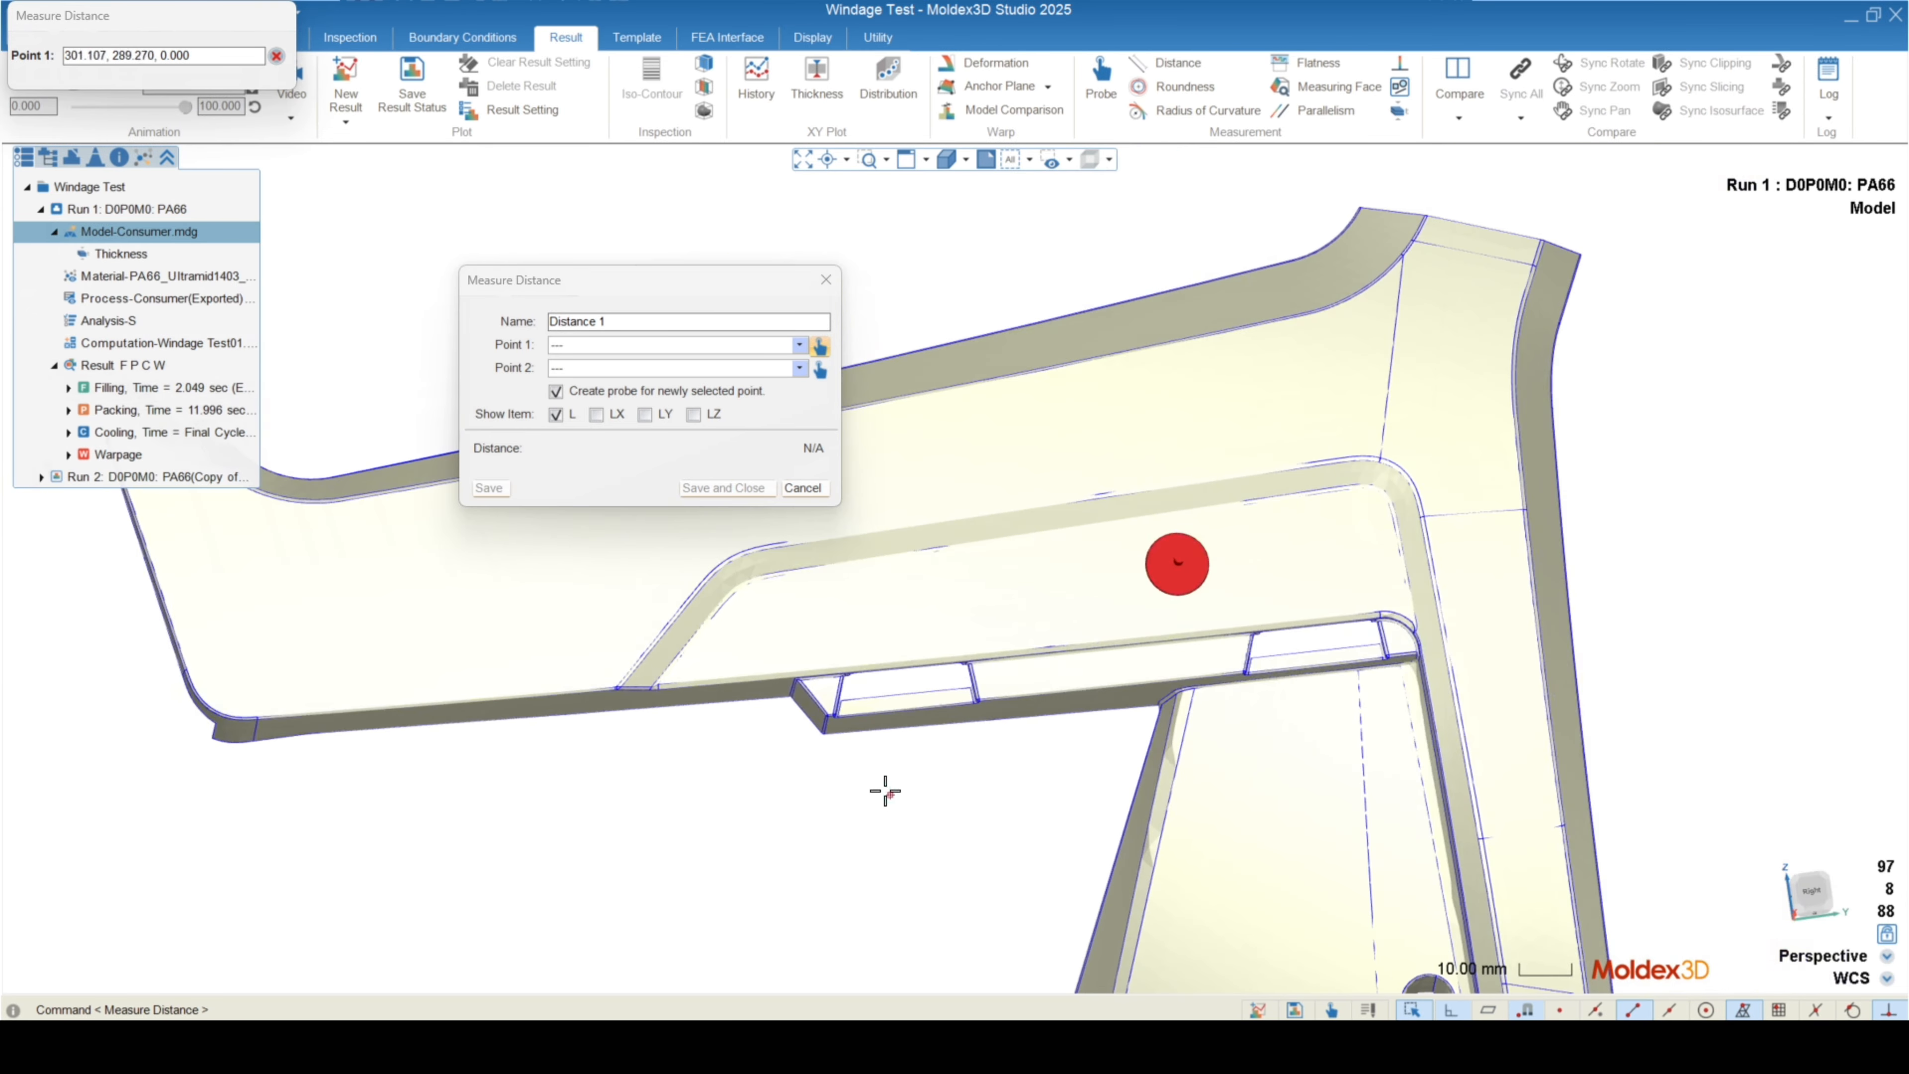
{"action": "middle_click_drag", "start_coordinate": [748, 625], "coordinate": [834, 629]}
{"action": "left_click", "coordinate": [767, 606]}
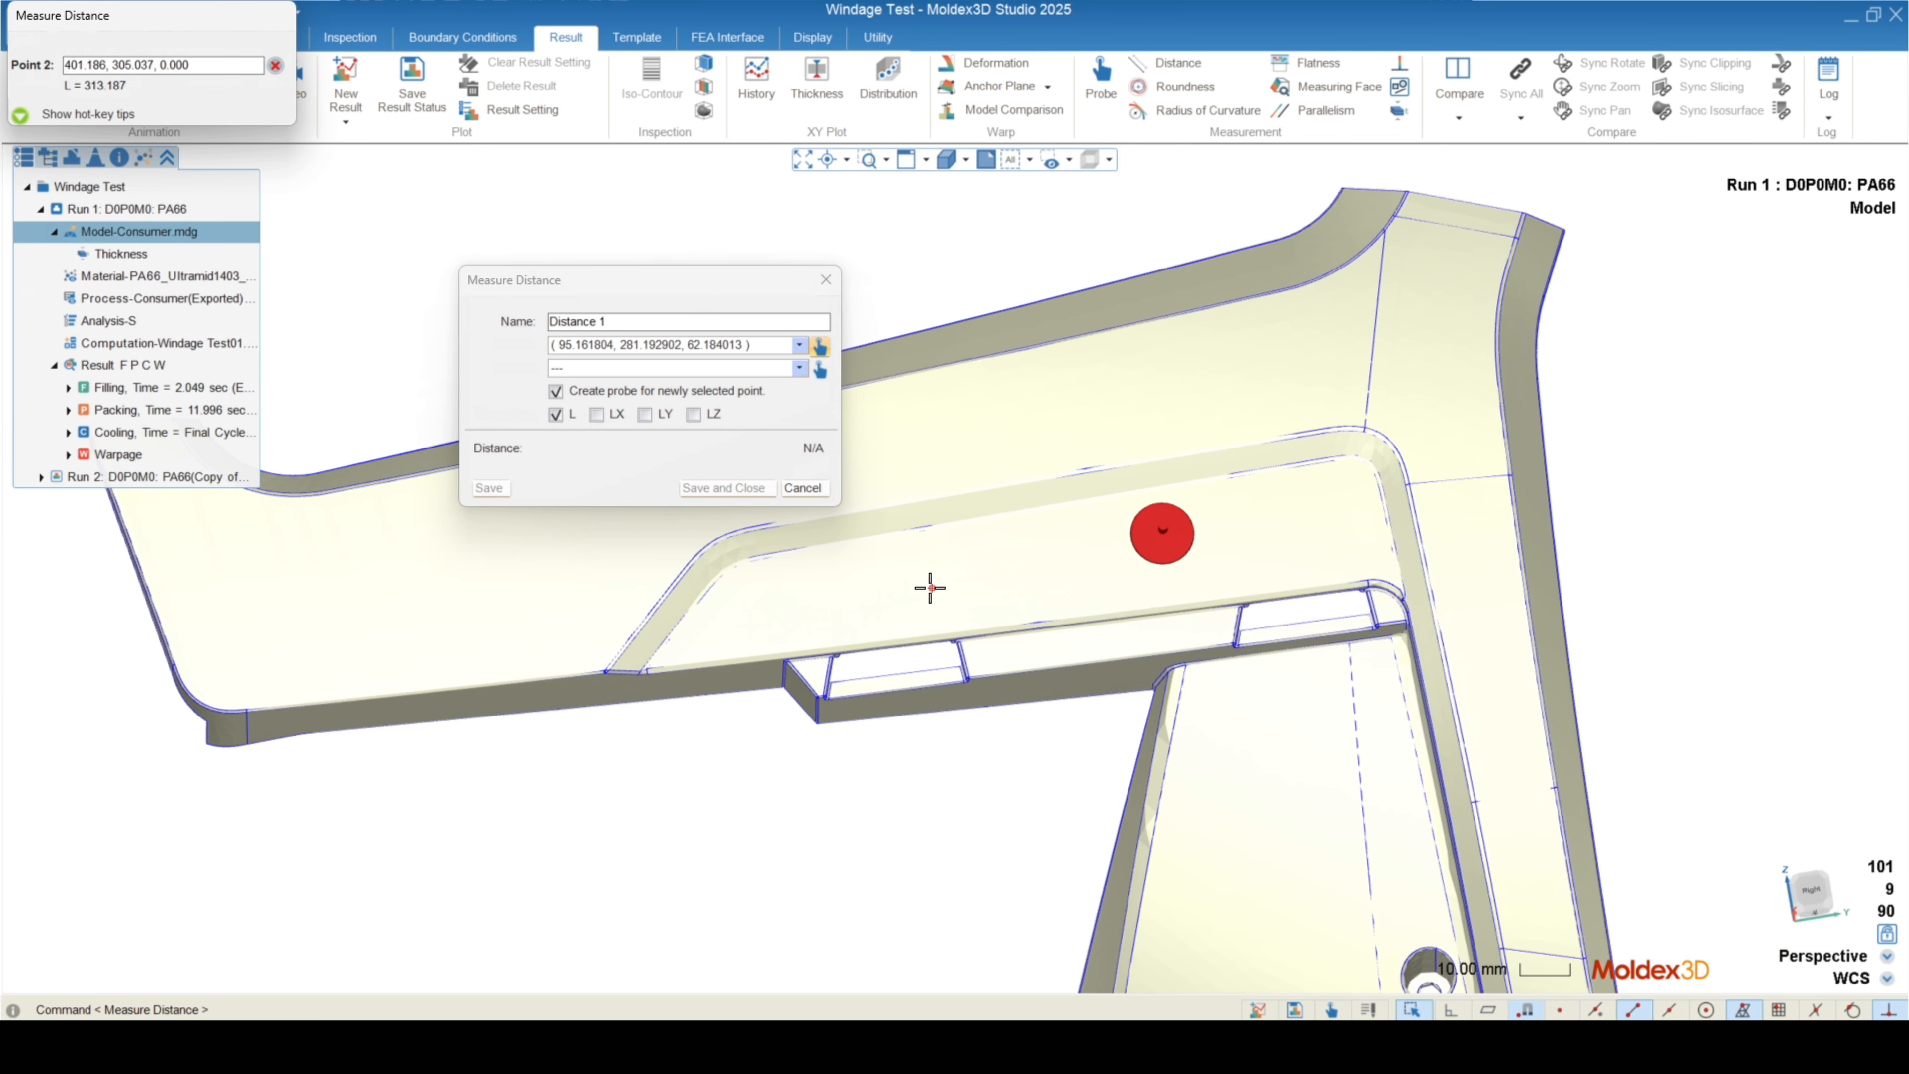
{"action": "left_click", "coordinate": [1041, 568]}
{"action": "middle_click_drag", "start_coordinate": [941, 742], "coordinate": [981, 562]}
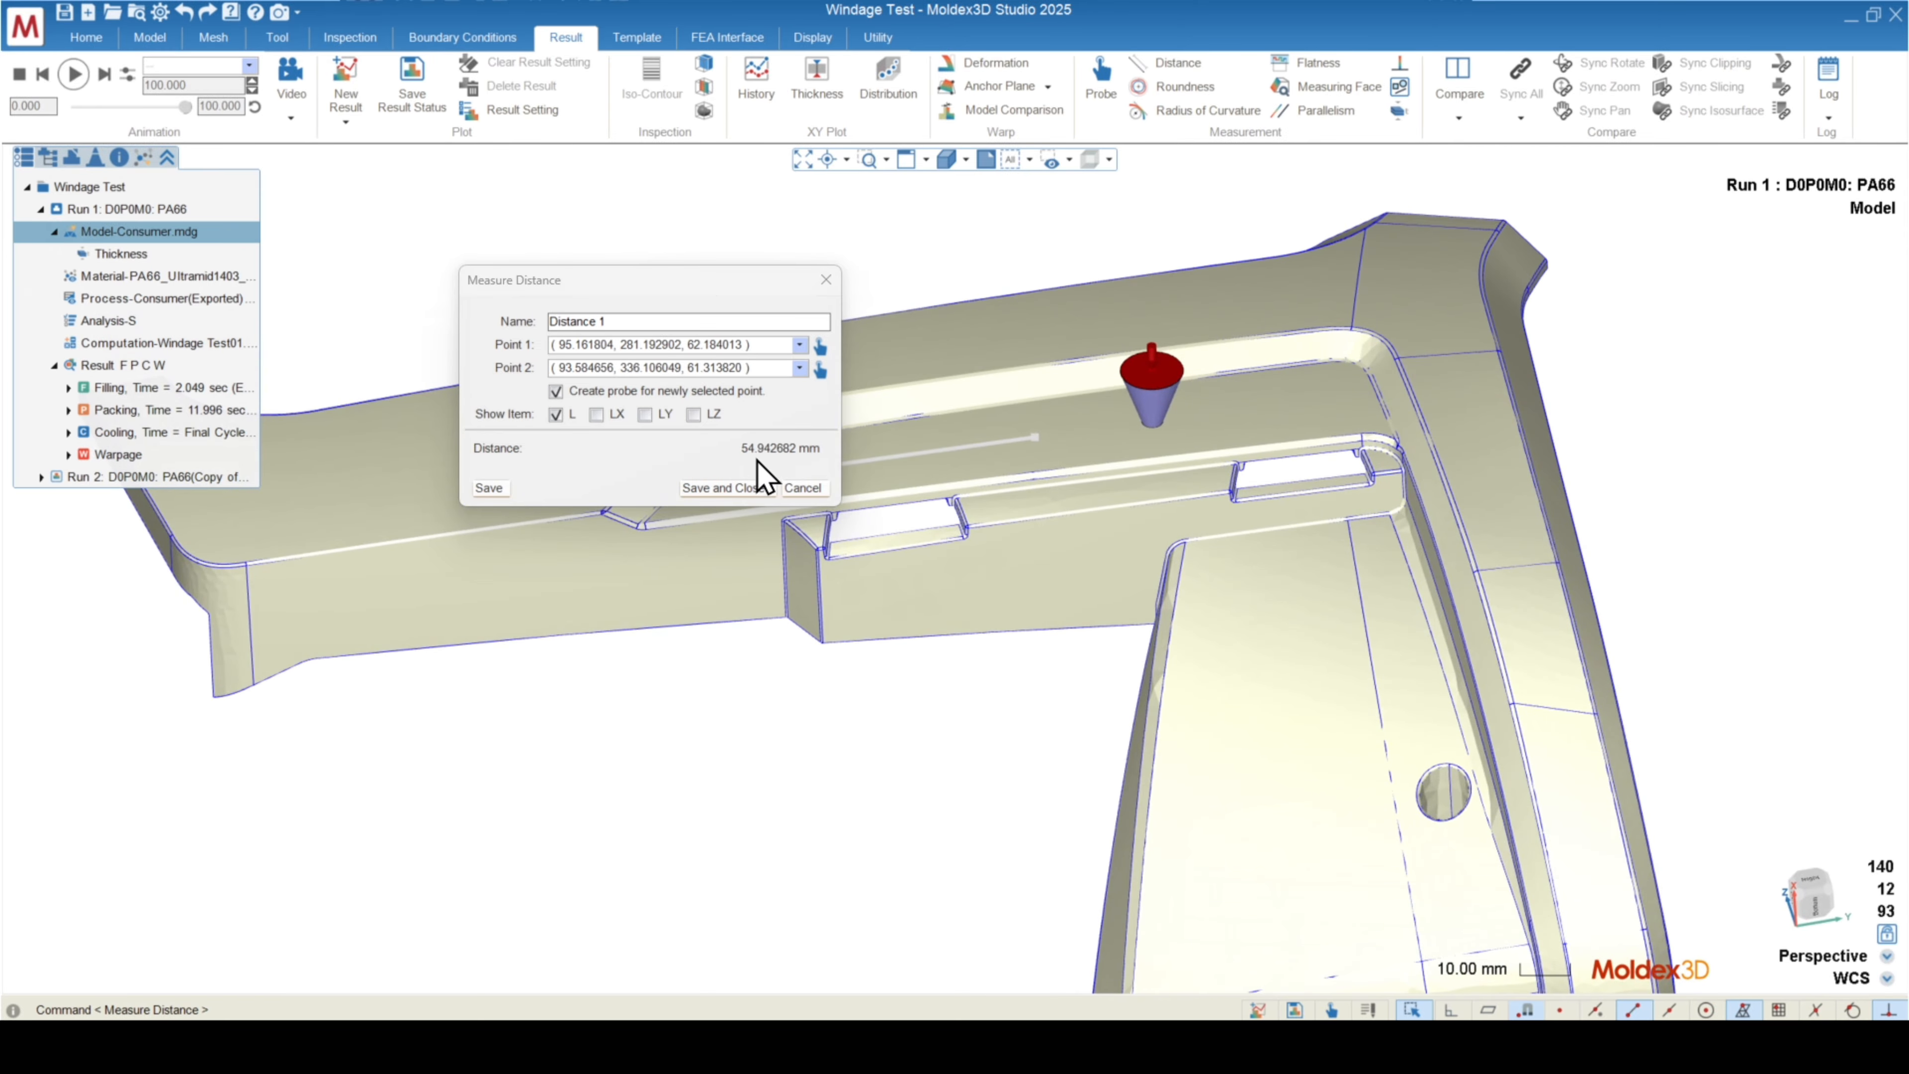
{"action": "left_click", "coordinate": [723, 487]}
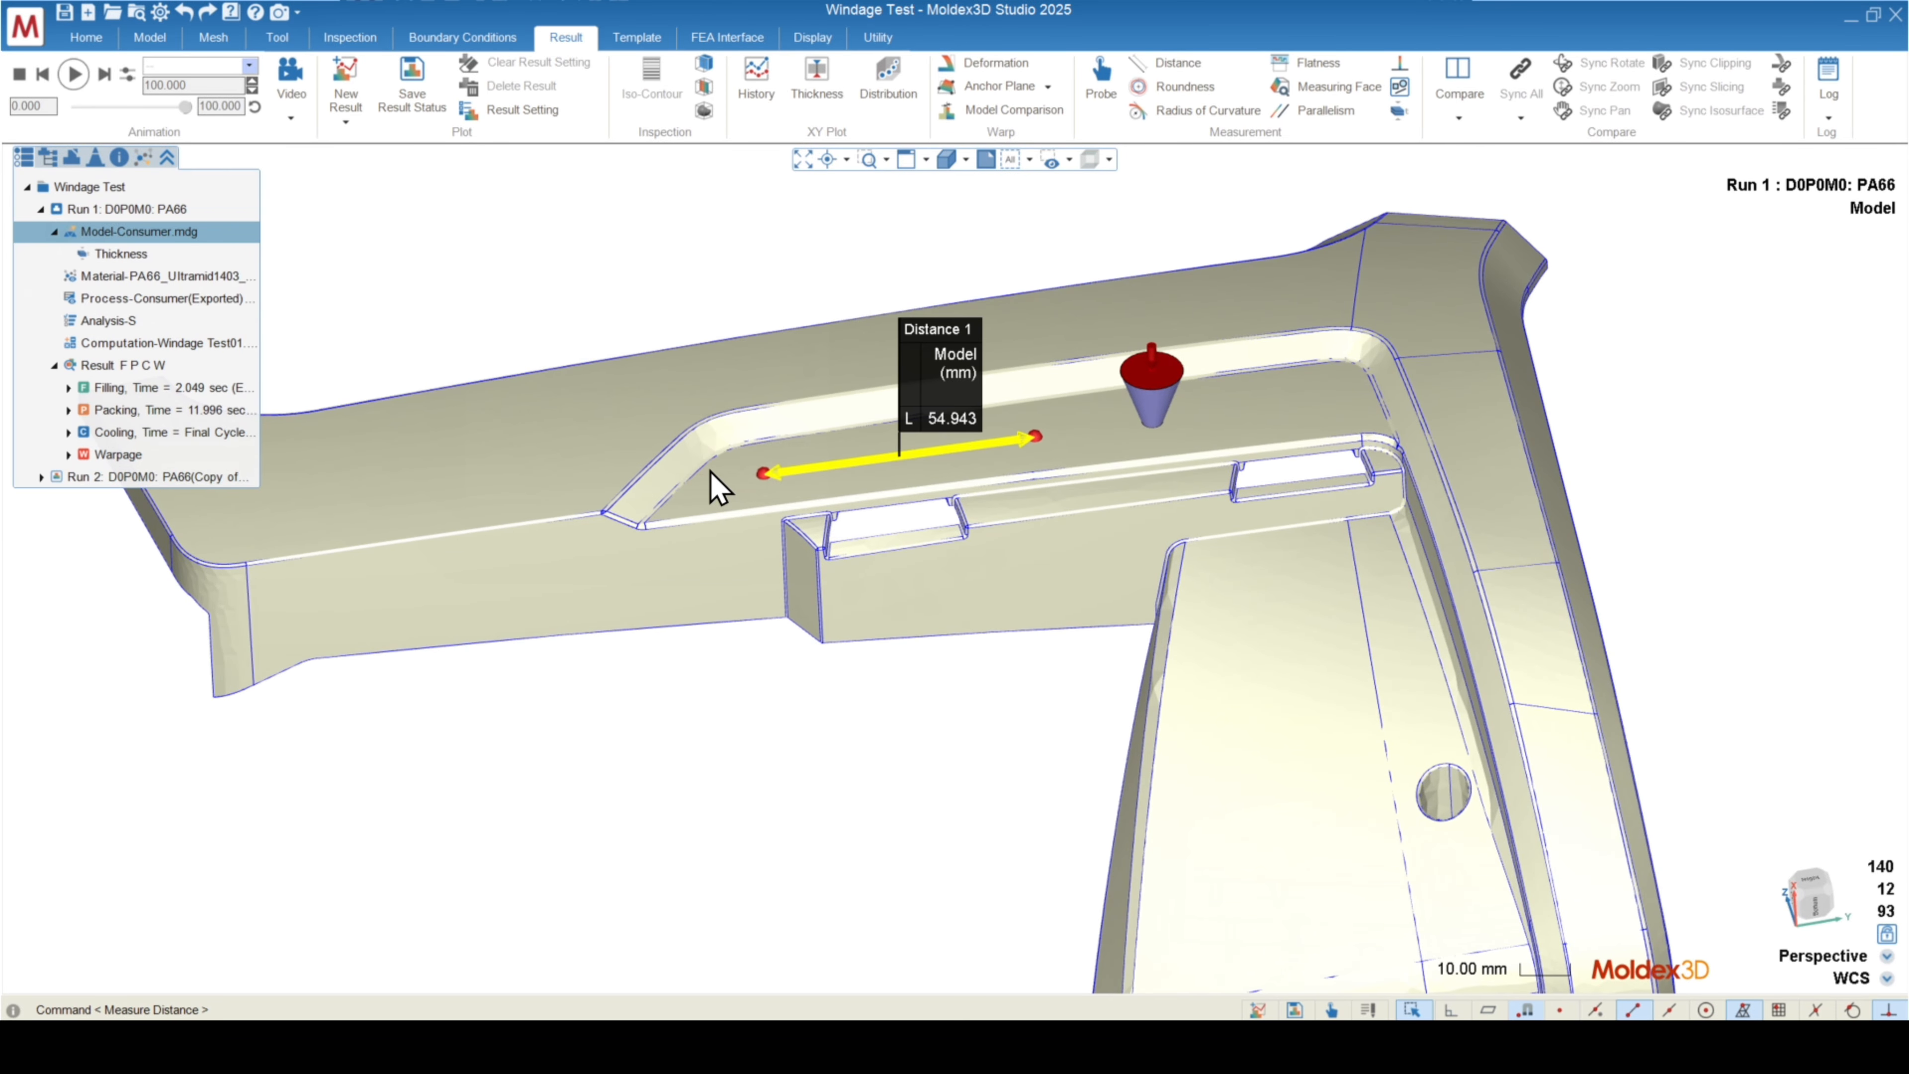
- Display the Total Displacement warpage result and check the saved distance's linear shrinkage
{"action": "mouse_move", "coordinate": [849, 533]}
{"action": "middle_mouse_down"}
{"action": "mouse_move", "coordinate": [874, 546]}
{"action": "mouse_move", "coordinate": [861, 558]}
{"action": "middle_mouse_up"}
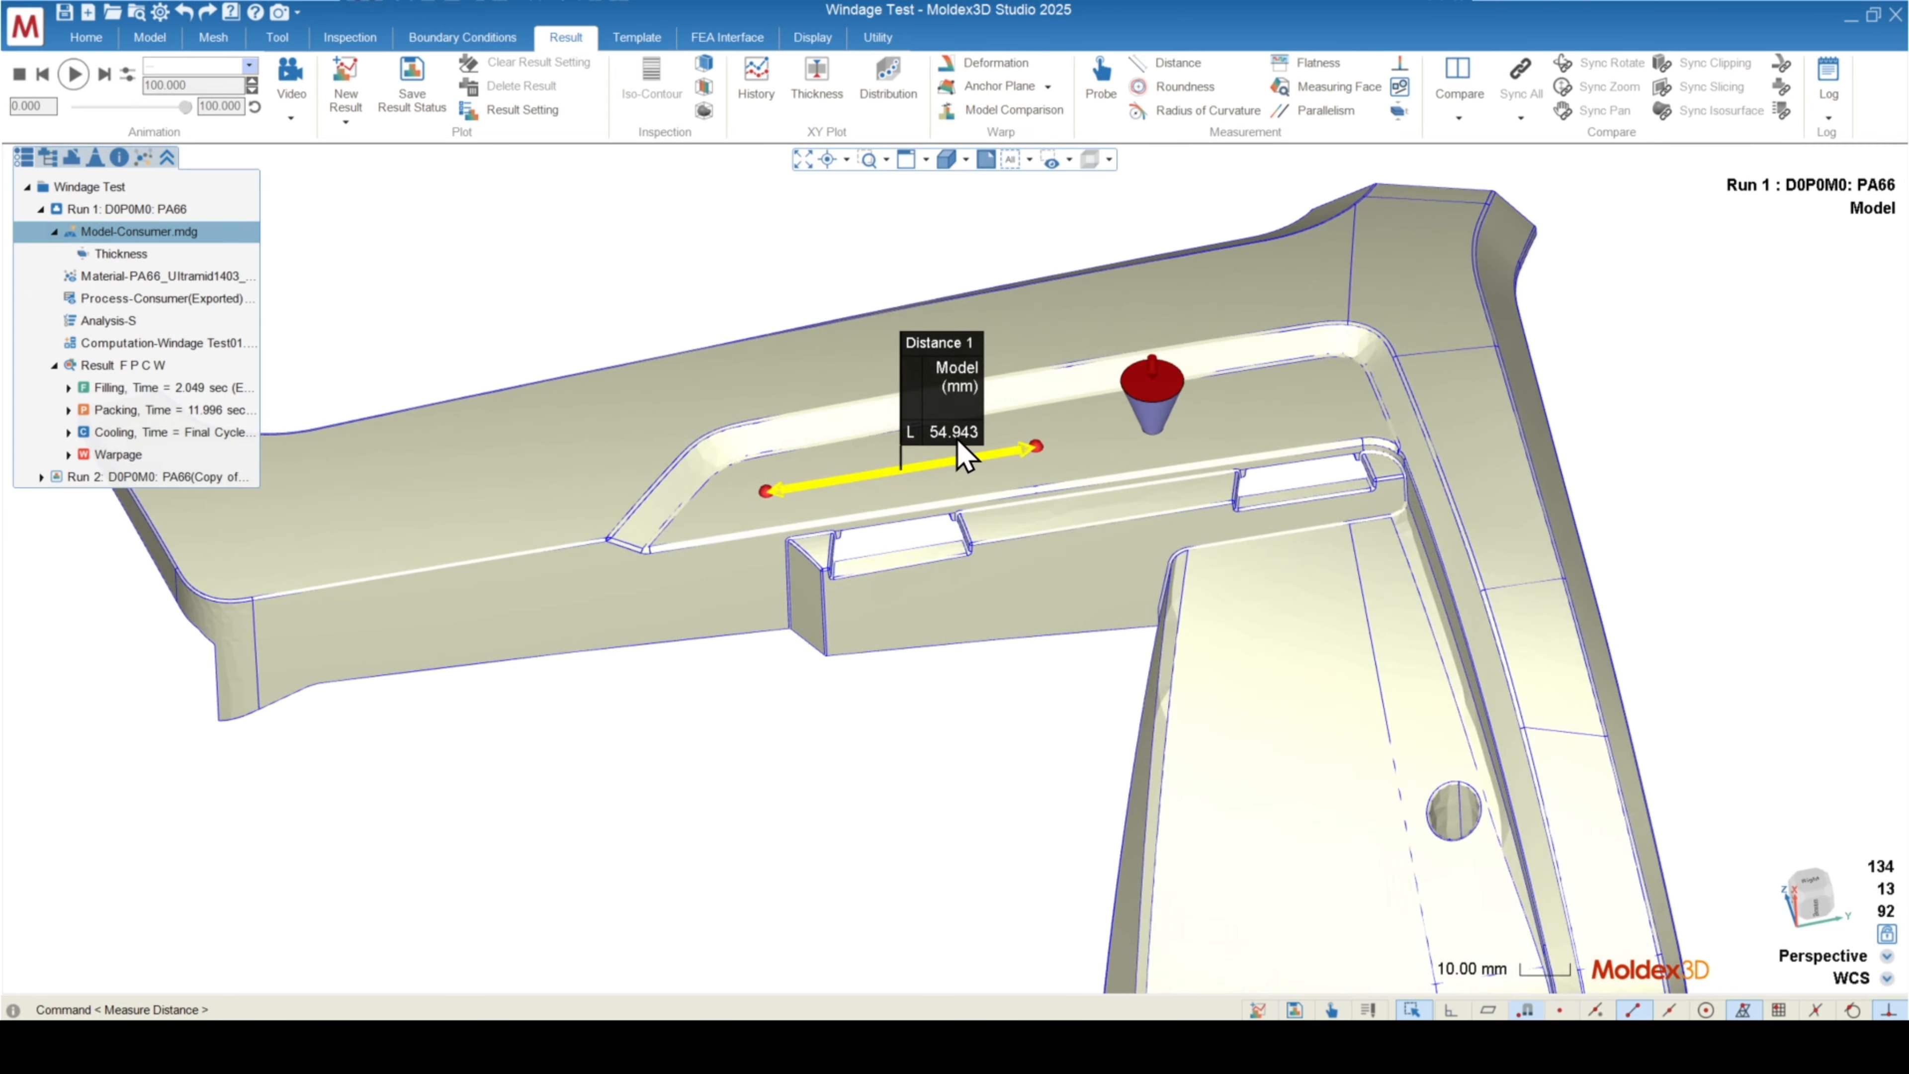
{"action": "middle_click_drag", "start_coordinate": [962, 451], "coordinate": [1024, 423]}
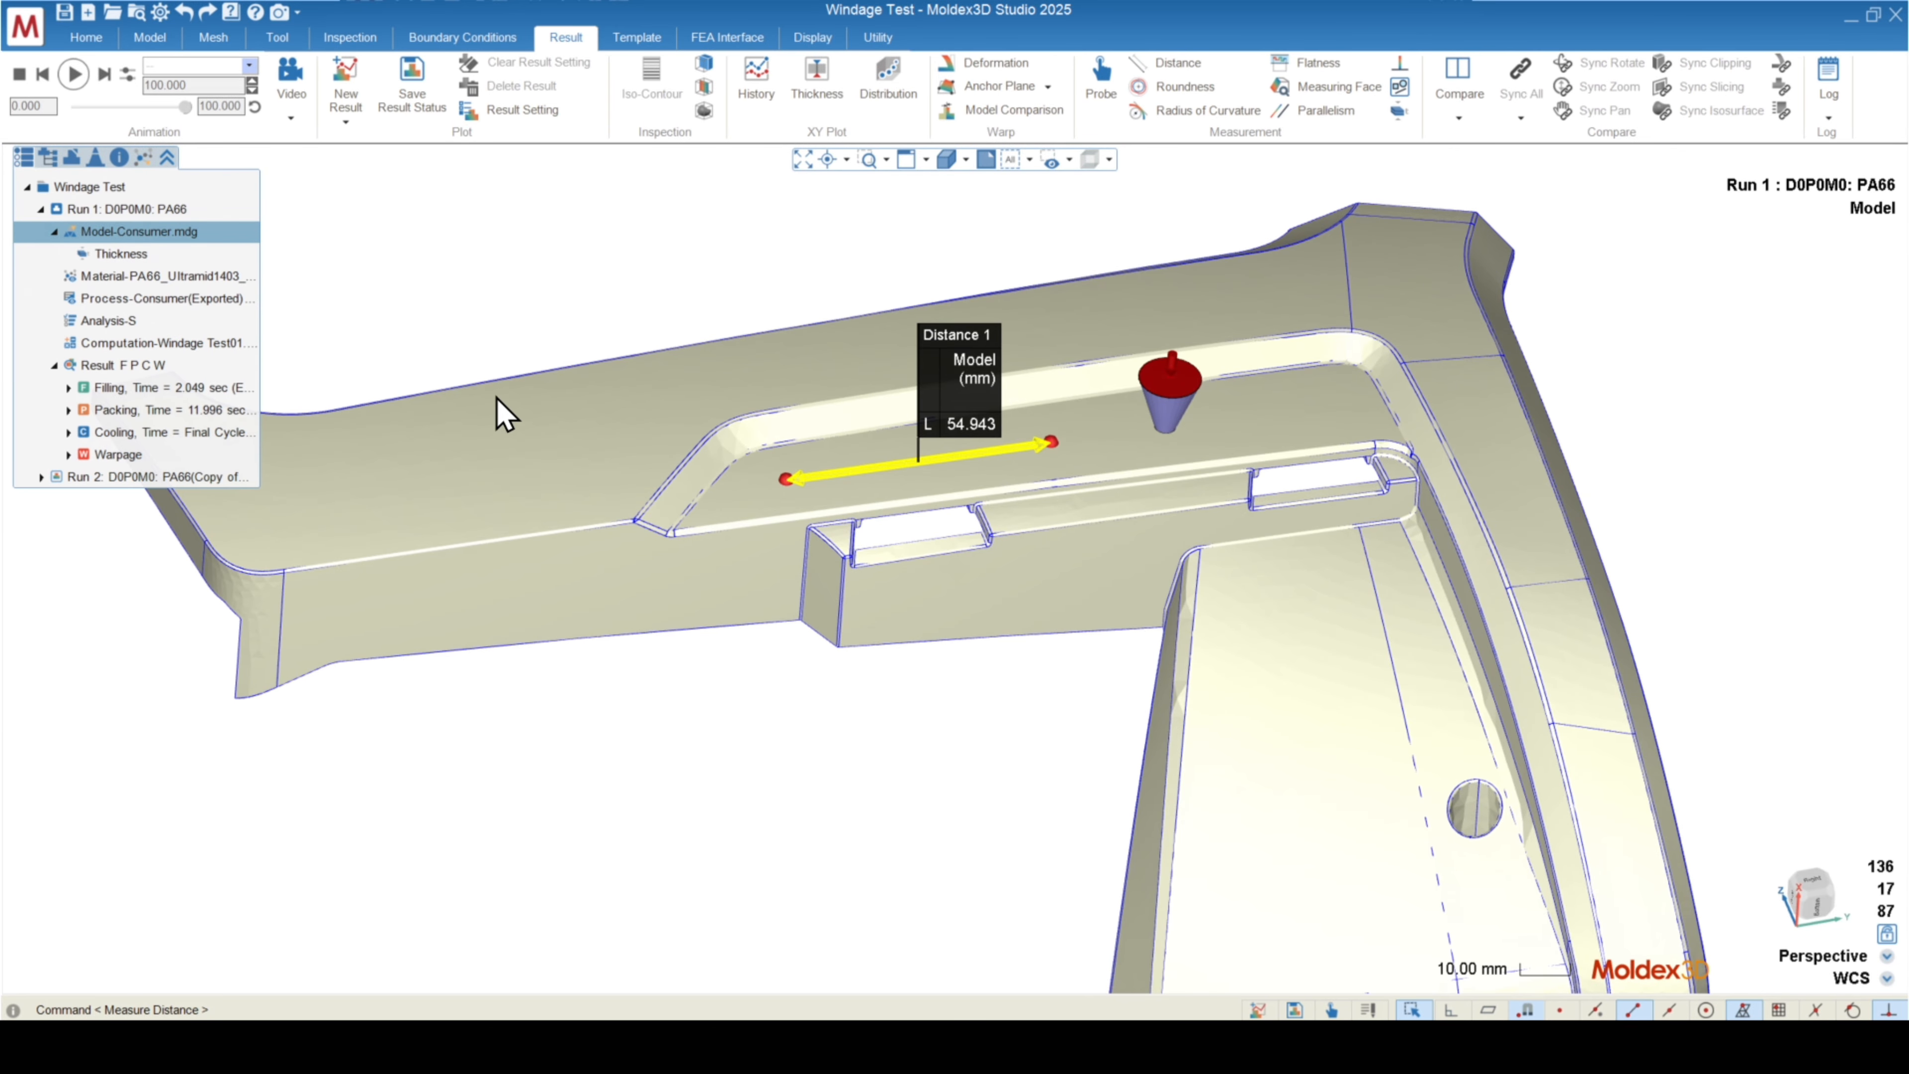
{"action": "double_click", "coordinate": [113, 455]}
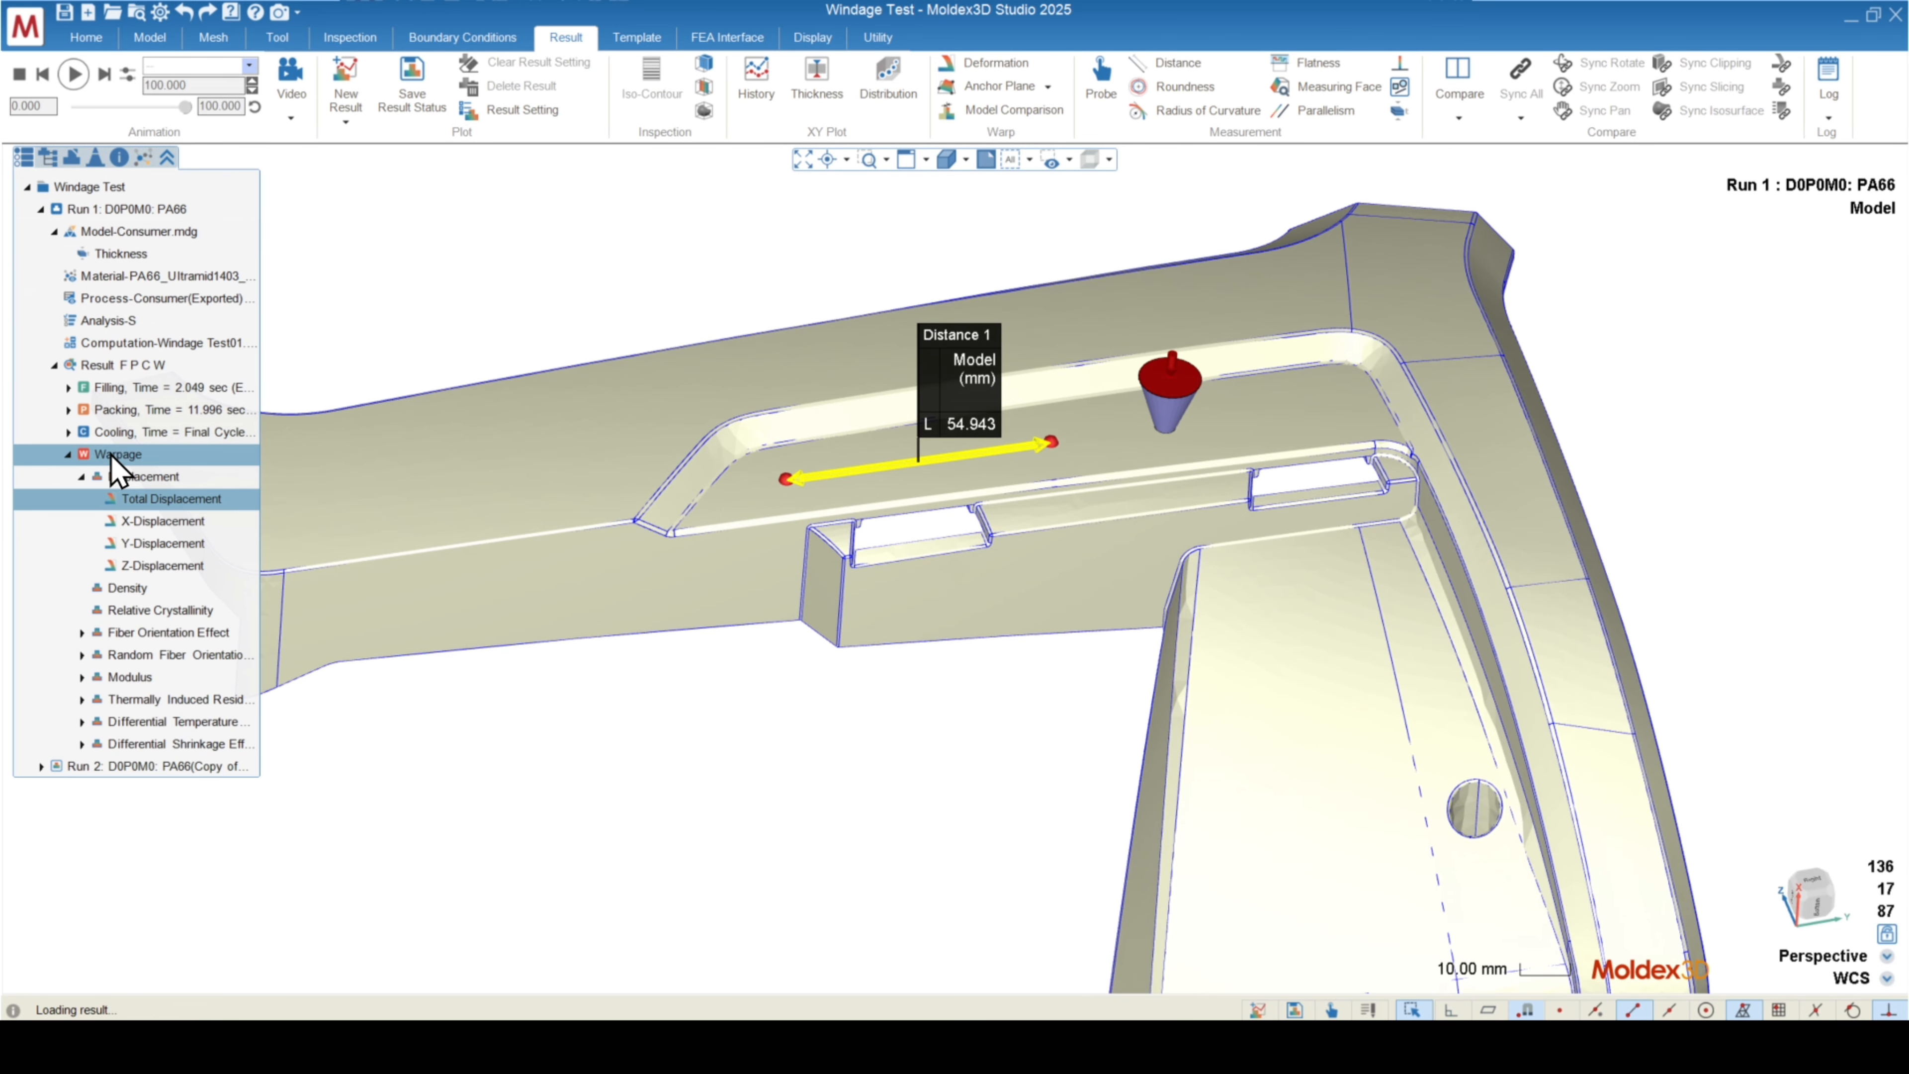
{"action": "middle_click_drag", "start_coordinate": [916, 533], "coordinate": [834, 409]}
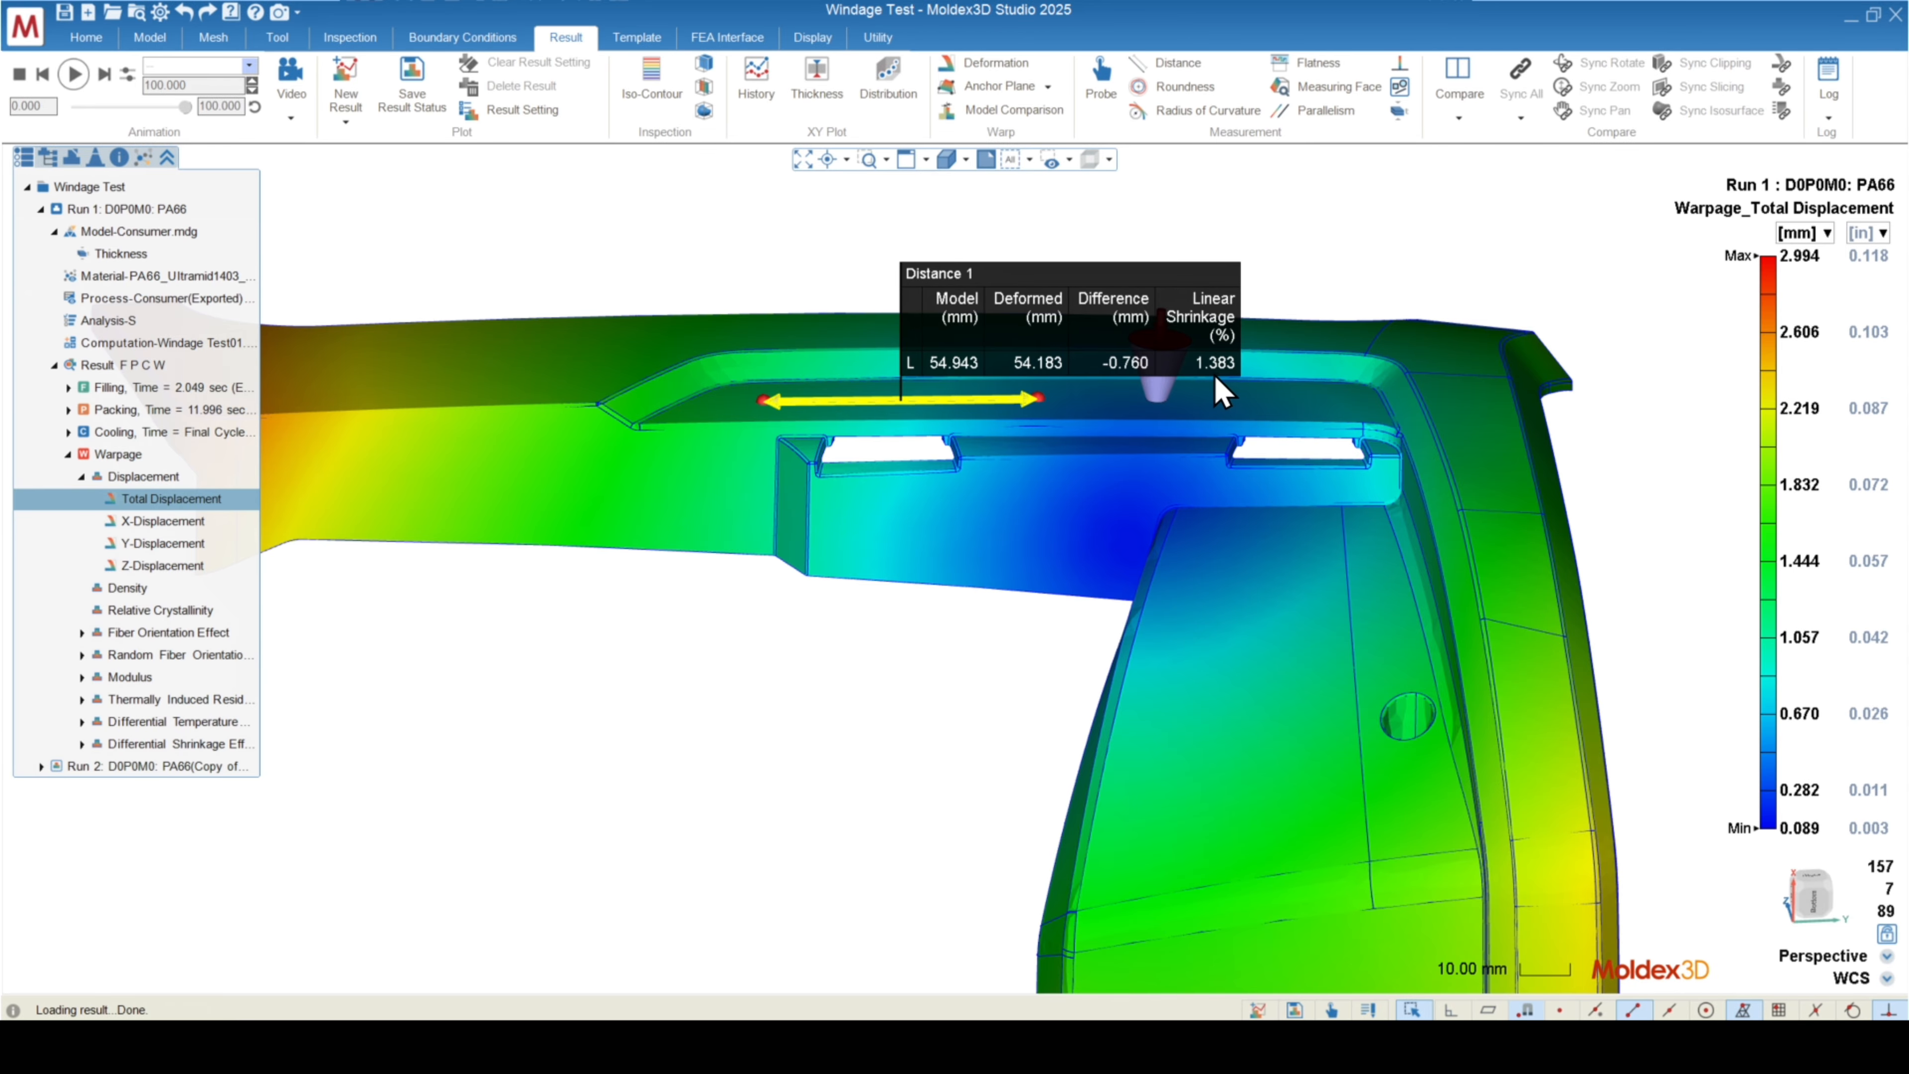
{"action": "middle_click_drag", "start_coordinate": [860, 384], "coordinate": [874, 629]}
- Measure and save a second distance about 16 mm long across the recessed panel, crossing the first measurement
{"action": "left_click", "coordinate": [1169, 63]}
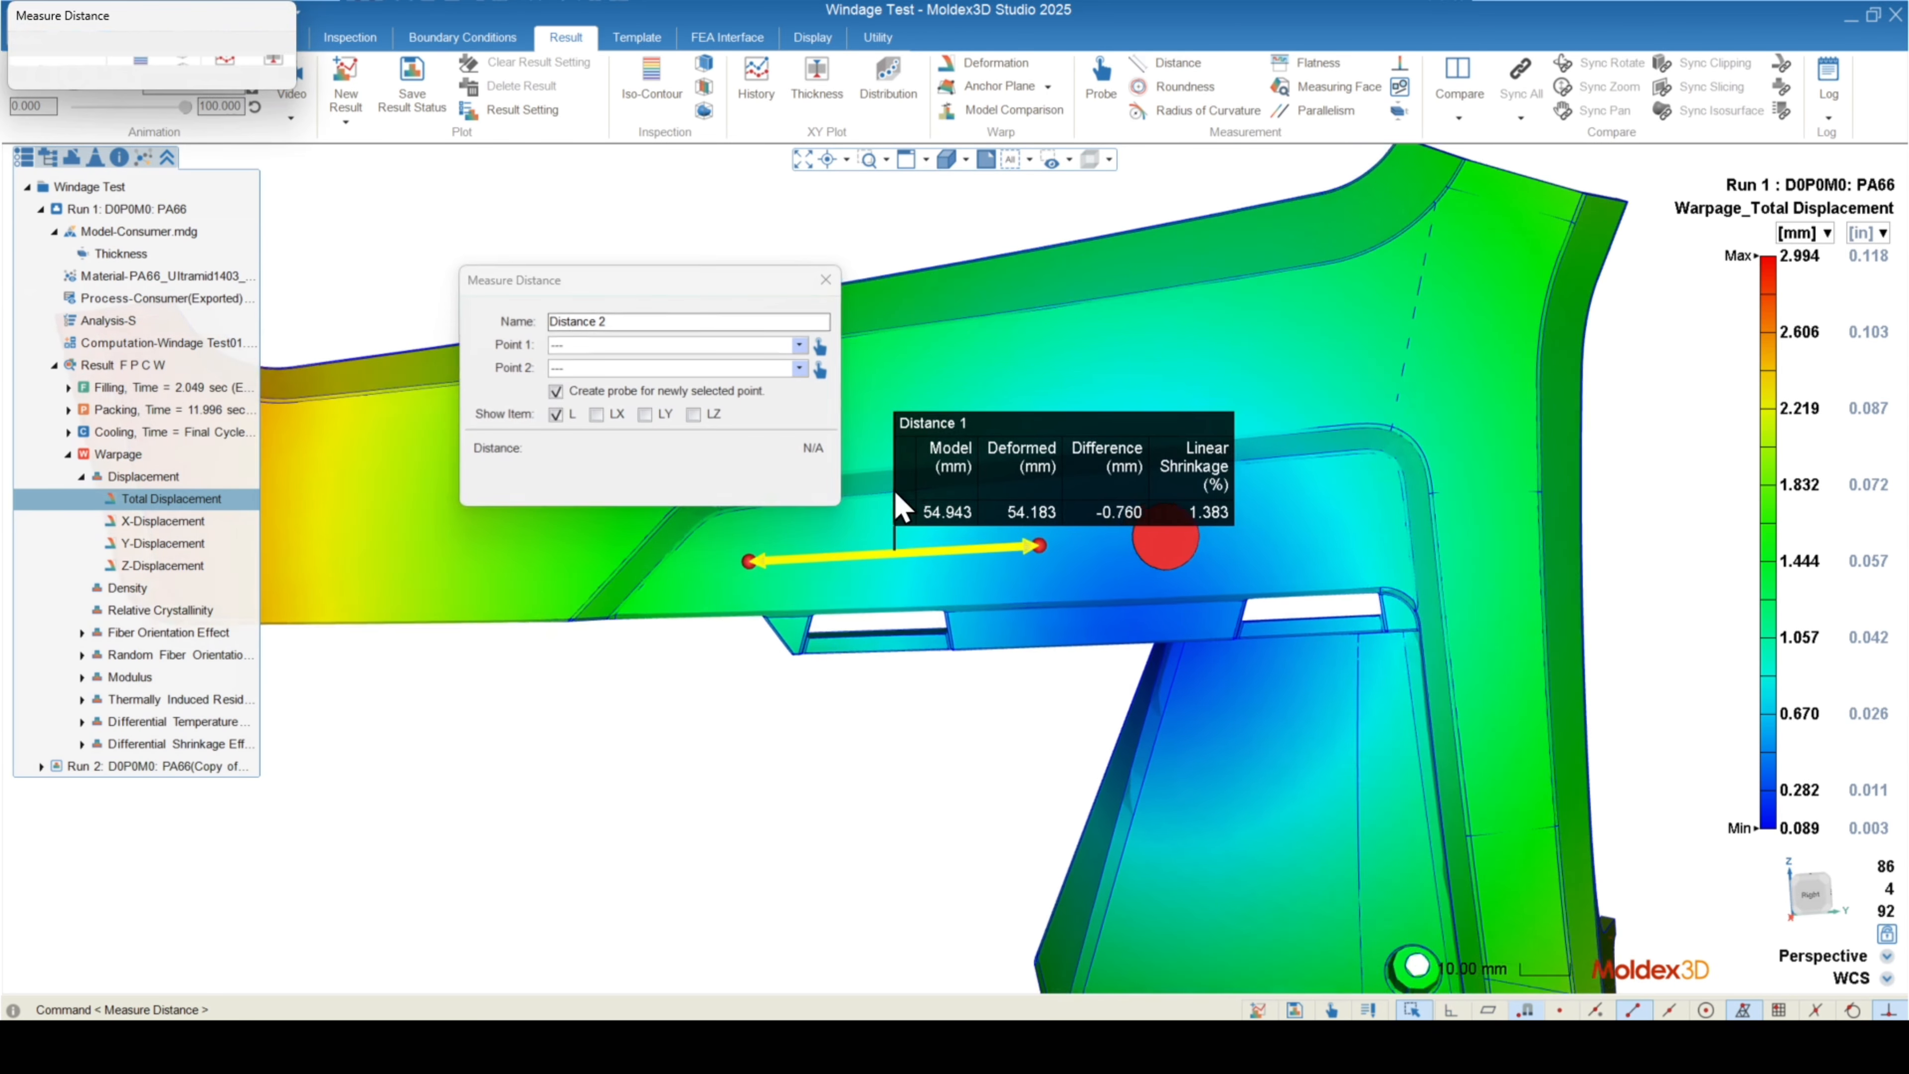
{"action": "scroll", "coordinate": [902, 530], "scroll_direction": "up", "scroll_amount": 5}
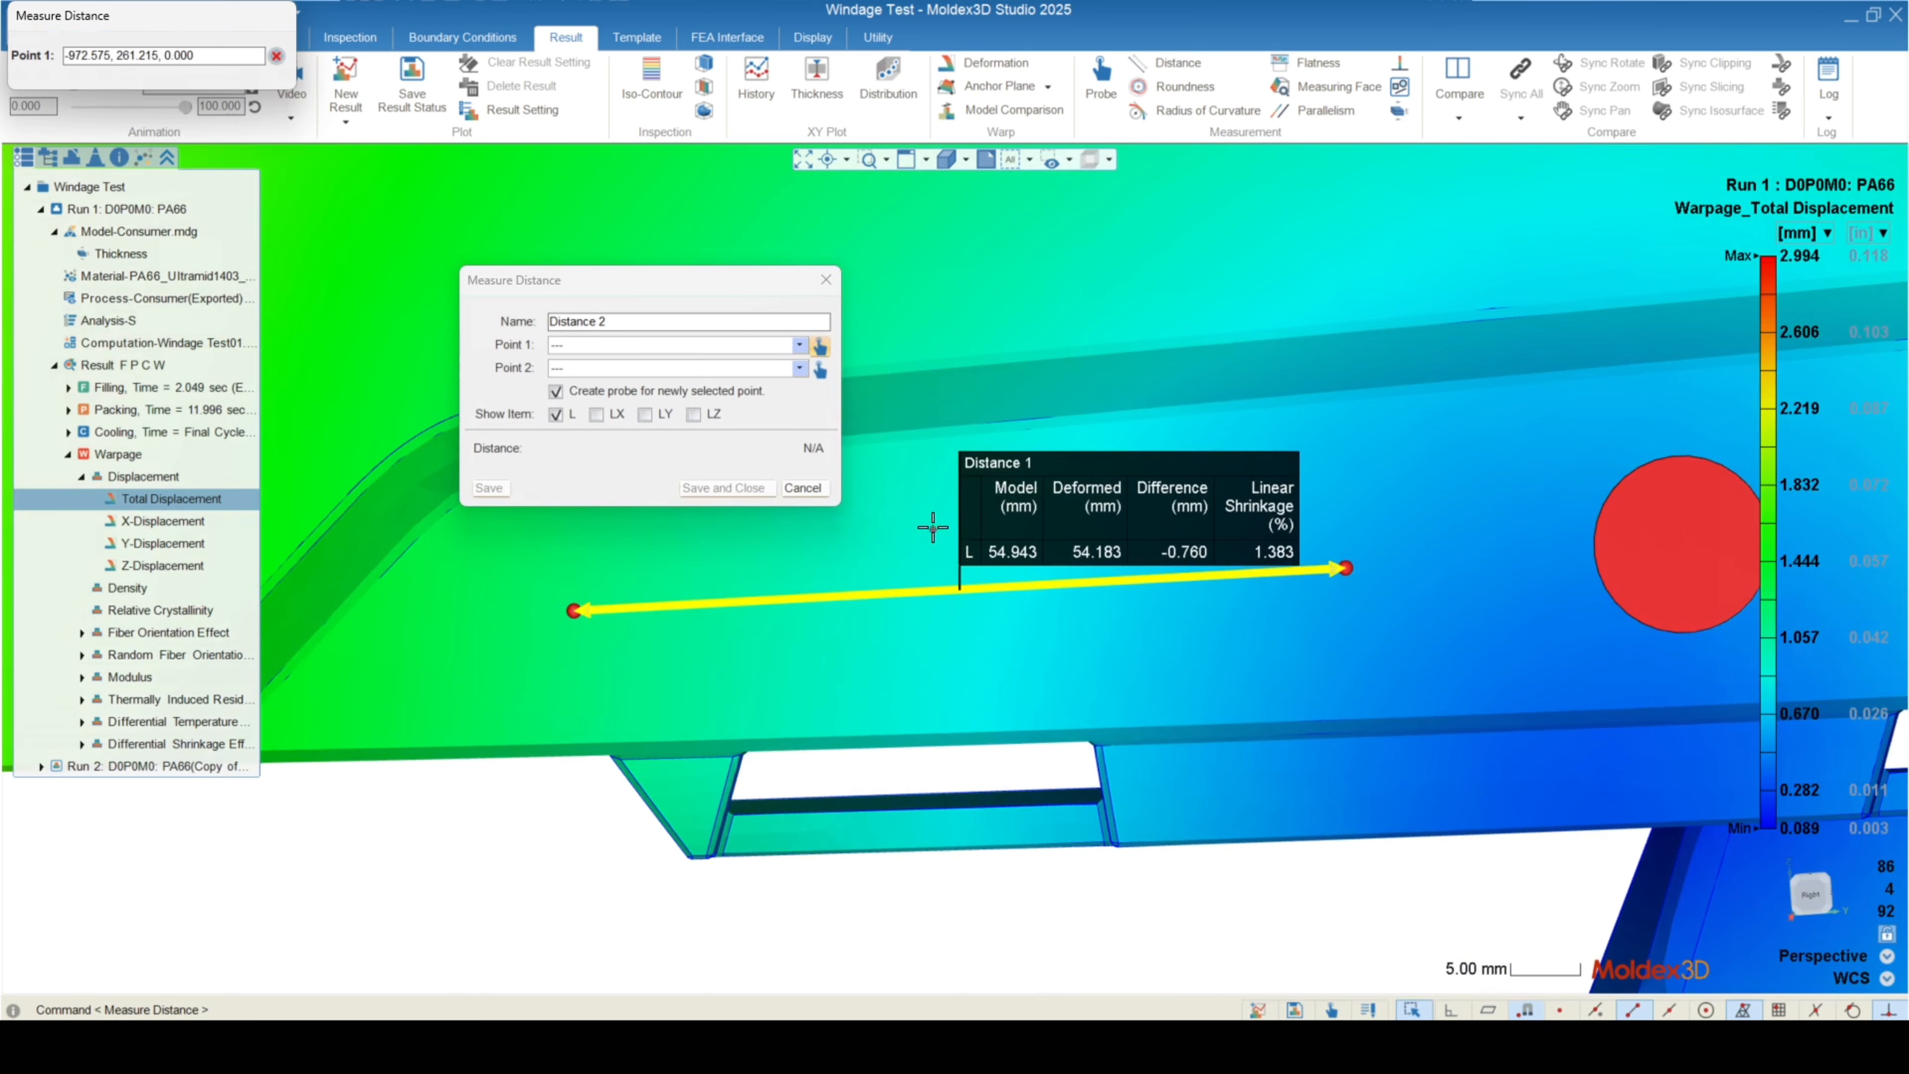
{"action": "left_click", "coordinate": [930, 470]}
{"action": "left_click", "coordinate": [929, 698]}
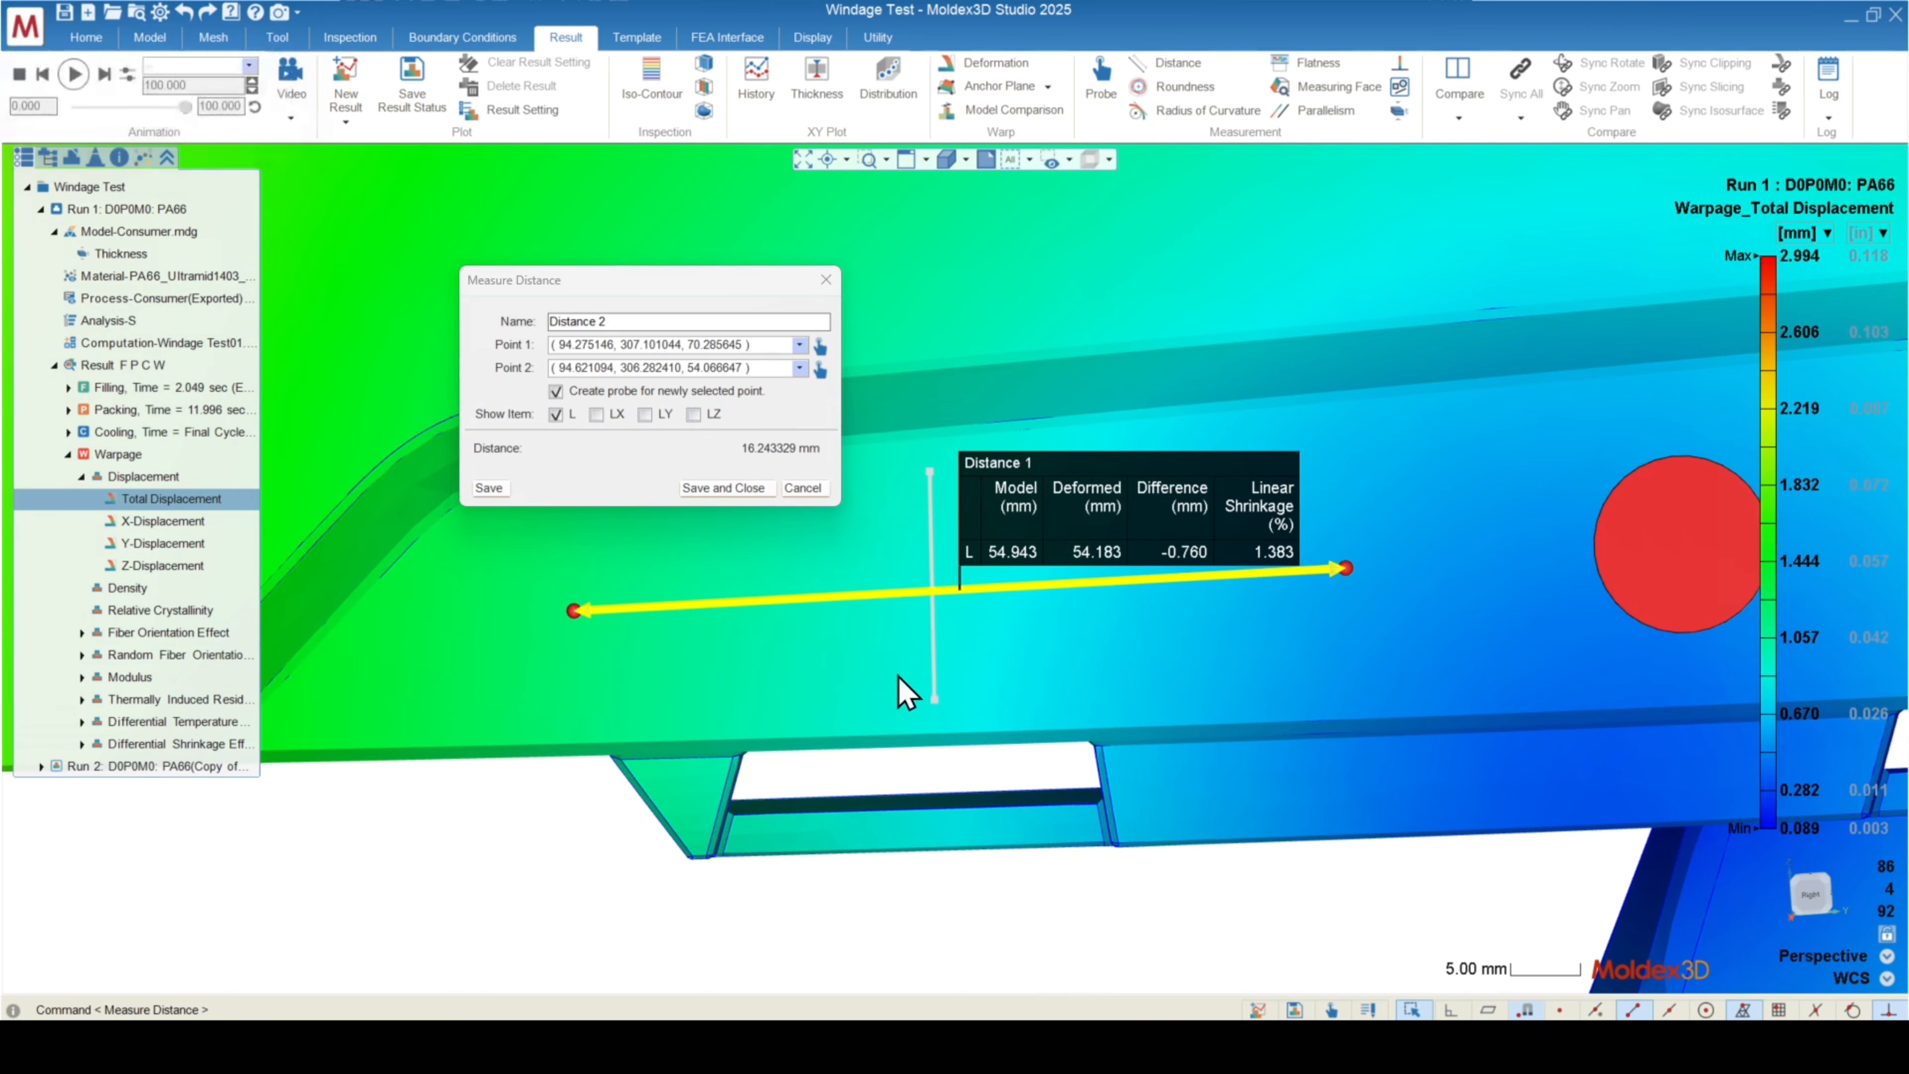
{"action": "left_click", "coordinate": [733, 489]}
{"action": "scroll", "coordinate": [979, 747], "scroll_direction": "down", "scroll_amount": 4}
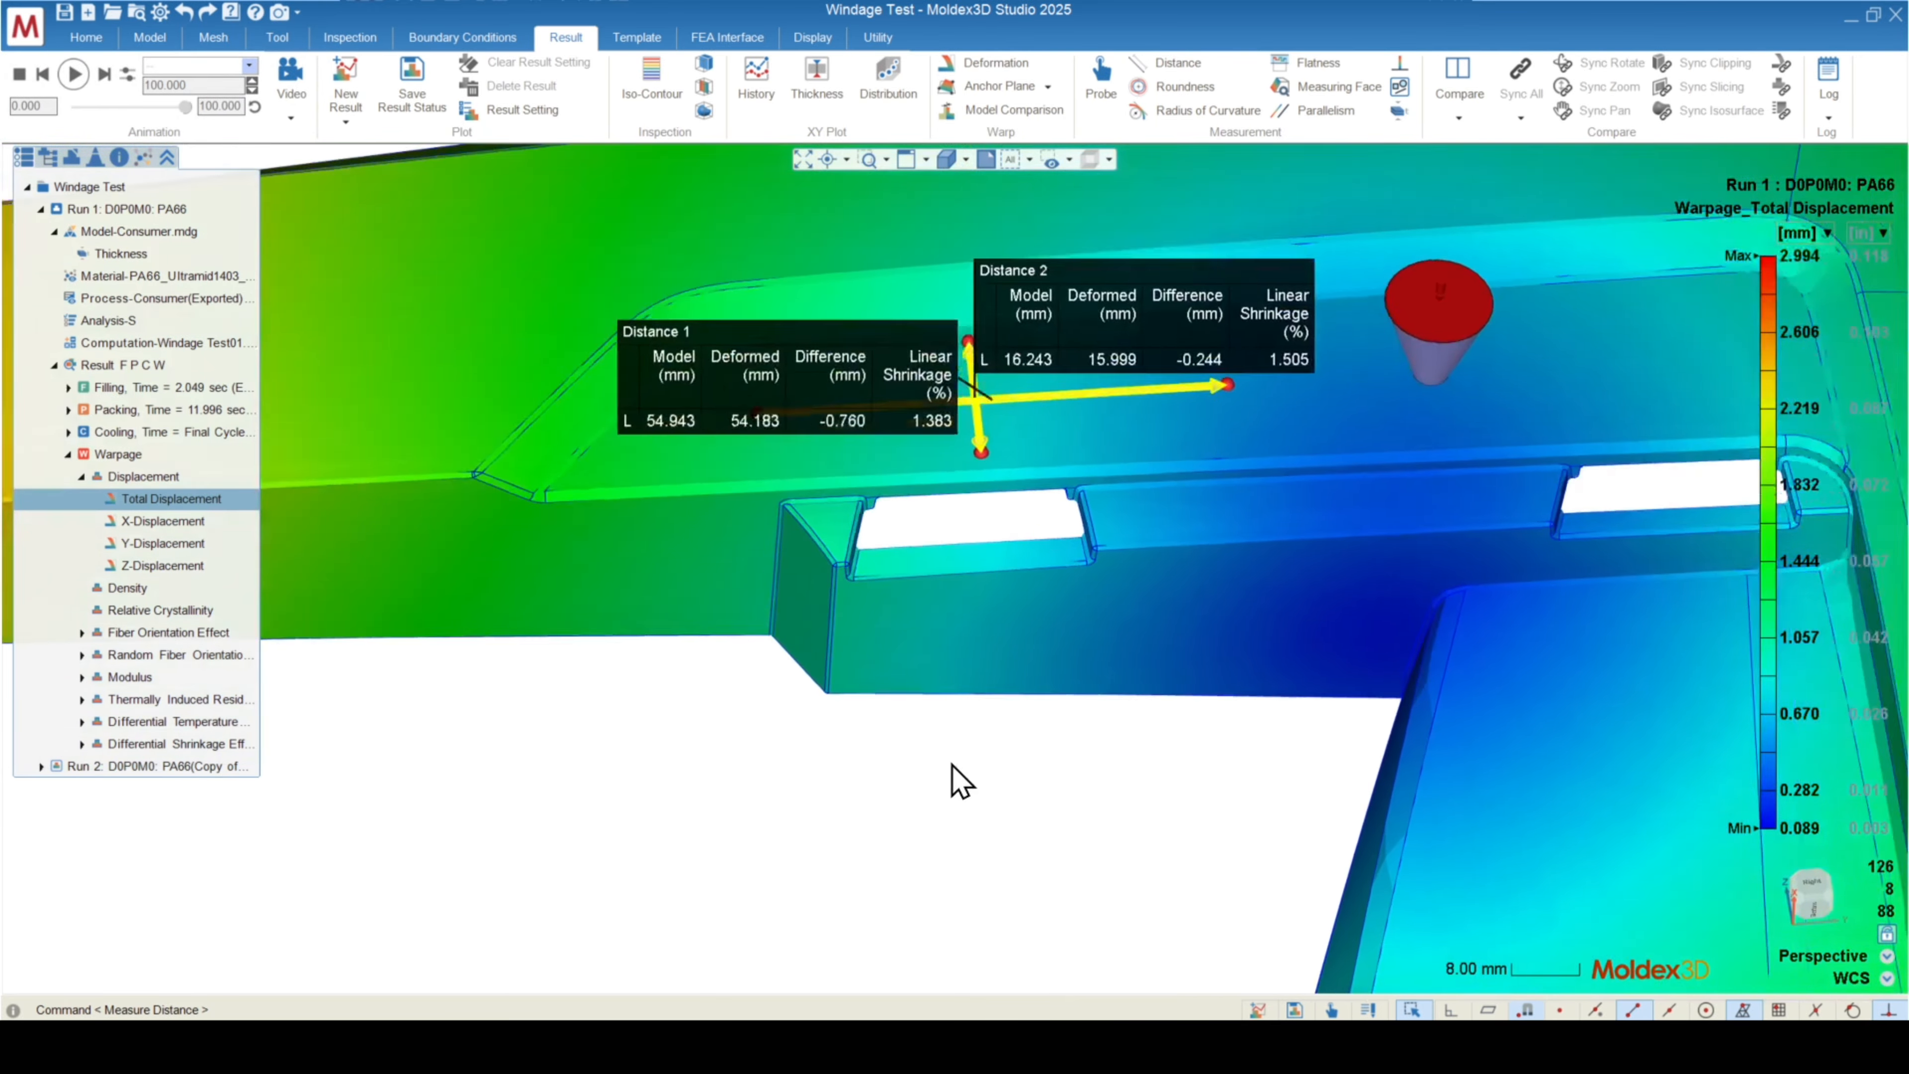
- Move the lengthwise distance's label clear of the part and compare the linear shrinkage of both distances
{"action": "mouse_move", "coordinate": [953, 765]}
{"action": "middle_mouse_down"}
{"action": "mouse_move", "coordinate": [833, 599]}
{"action": "mouse_move", "coordinate": [932, 610]}
{"action": "mouse_move", "coordinate": [840, 623]}
{"action": "middle_mouse_up"}
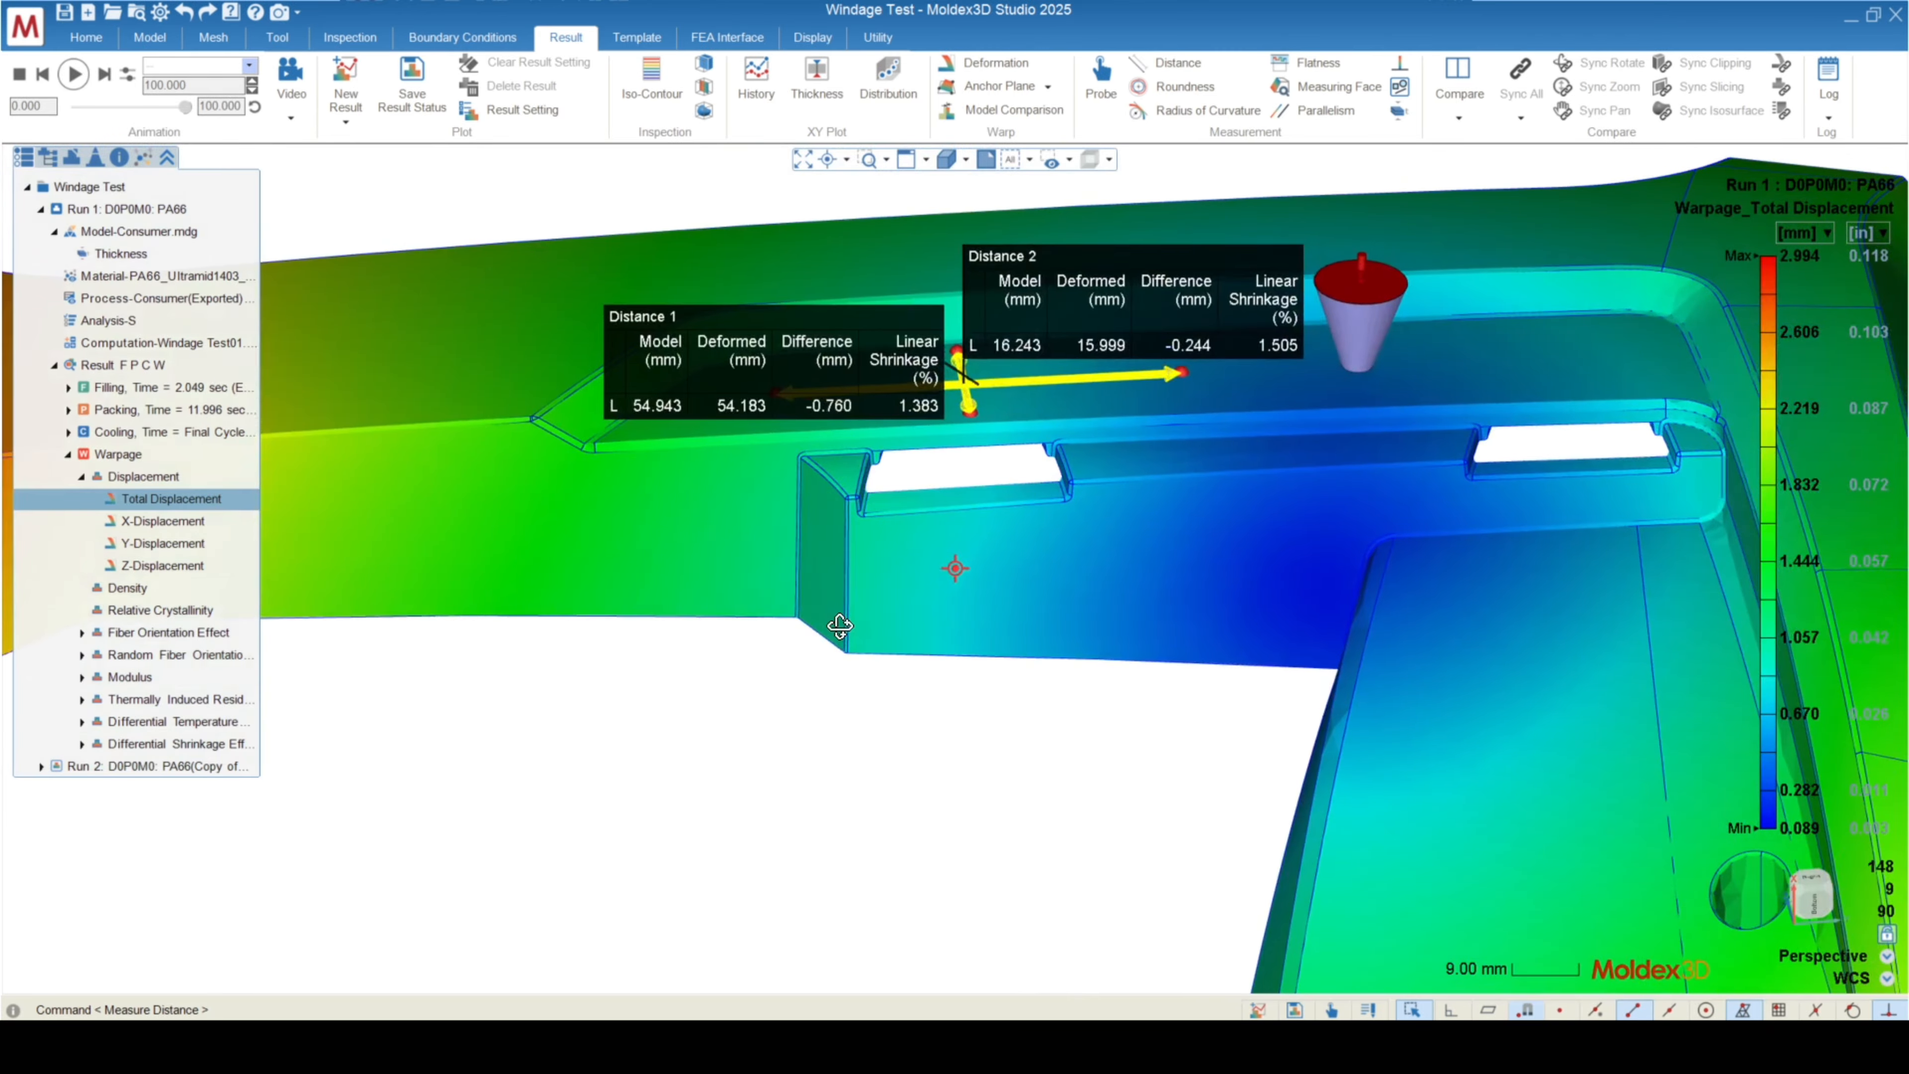
{"action": "left_click_drag", "start_coordinate": [1071, 298], "coordinate": [1224, 226]}
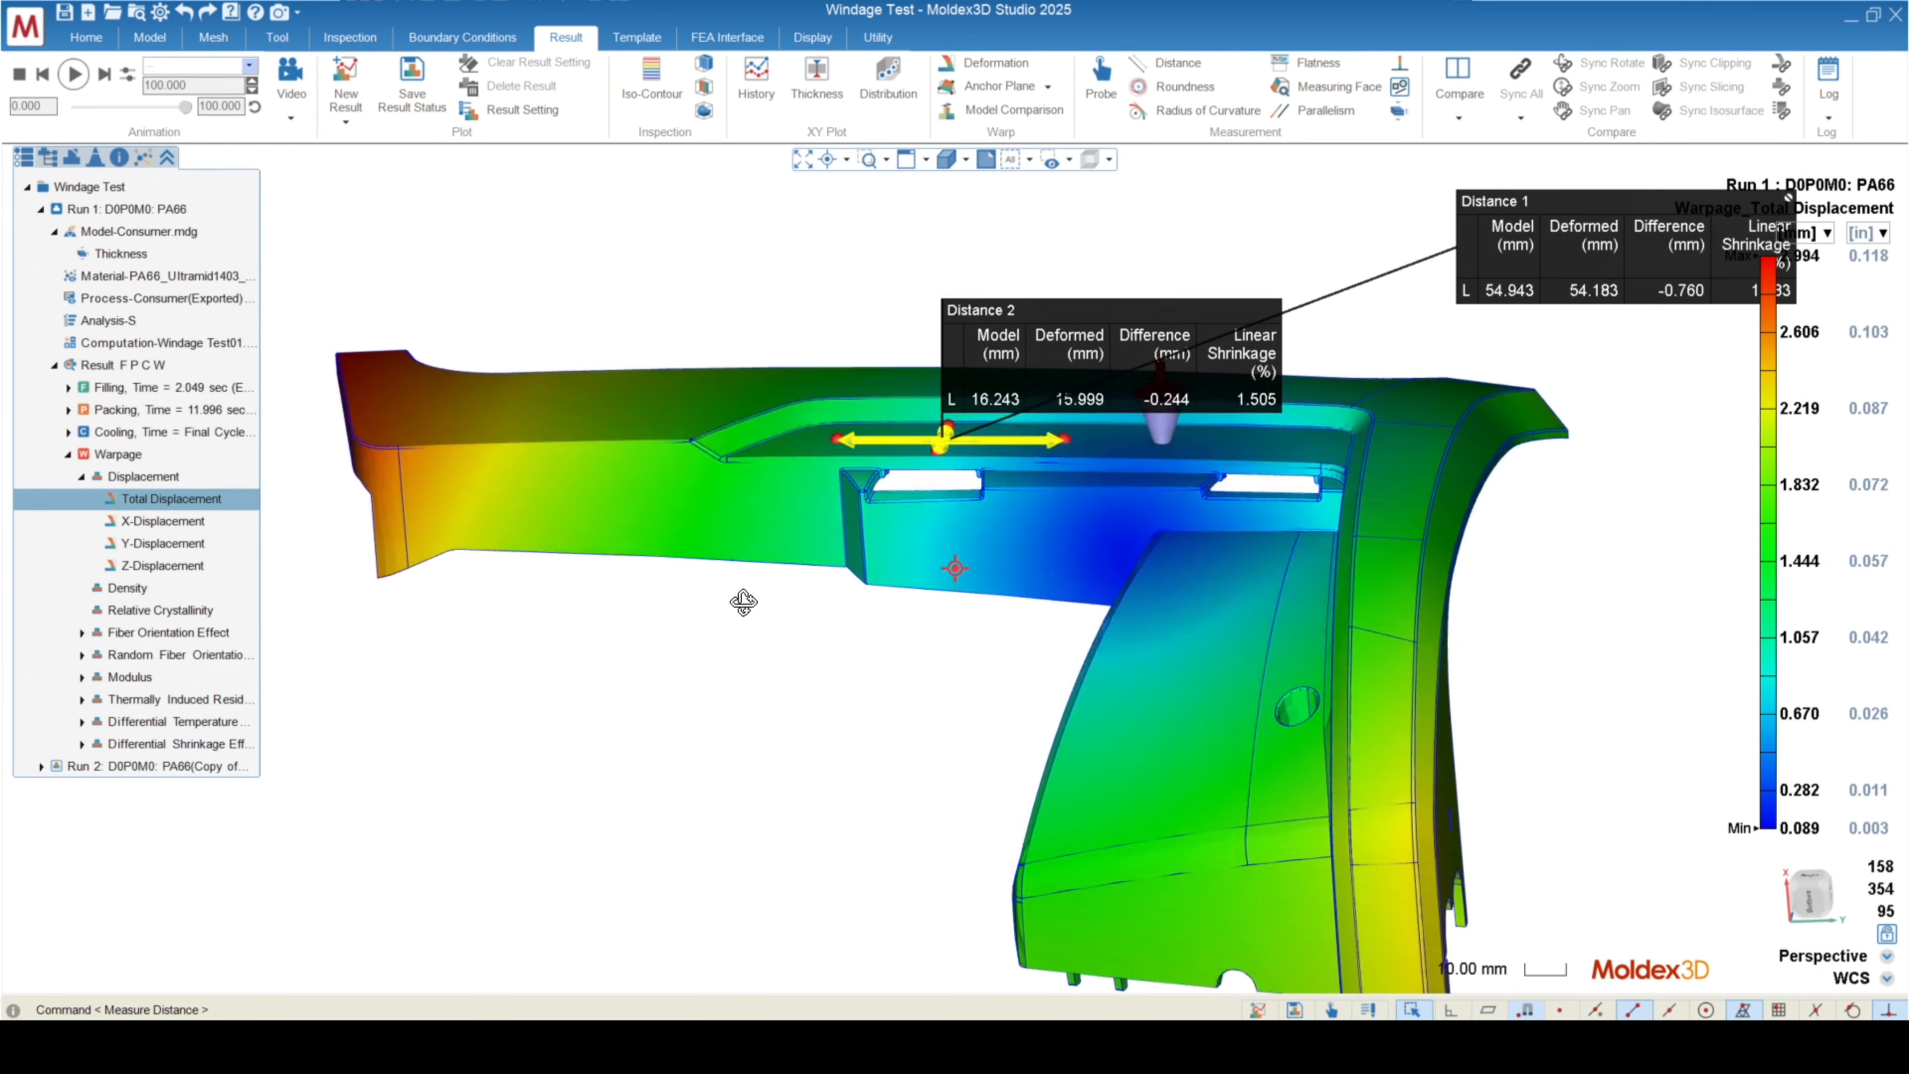
{"action": "mouse_move", "coordinate": [741, 601]}
{"action": "middle_mouse_down"}
{"action": "mouse_move", "coordinate": [767, 682]}
{"action": "mouse_move", "coordinate": [821, 657]}
{"action": "mouse_move", "coordinate": [908, 754]}
{"action": "middle_mouse_up"}
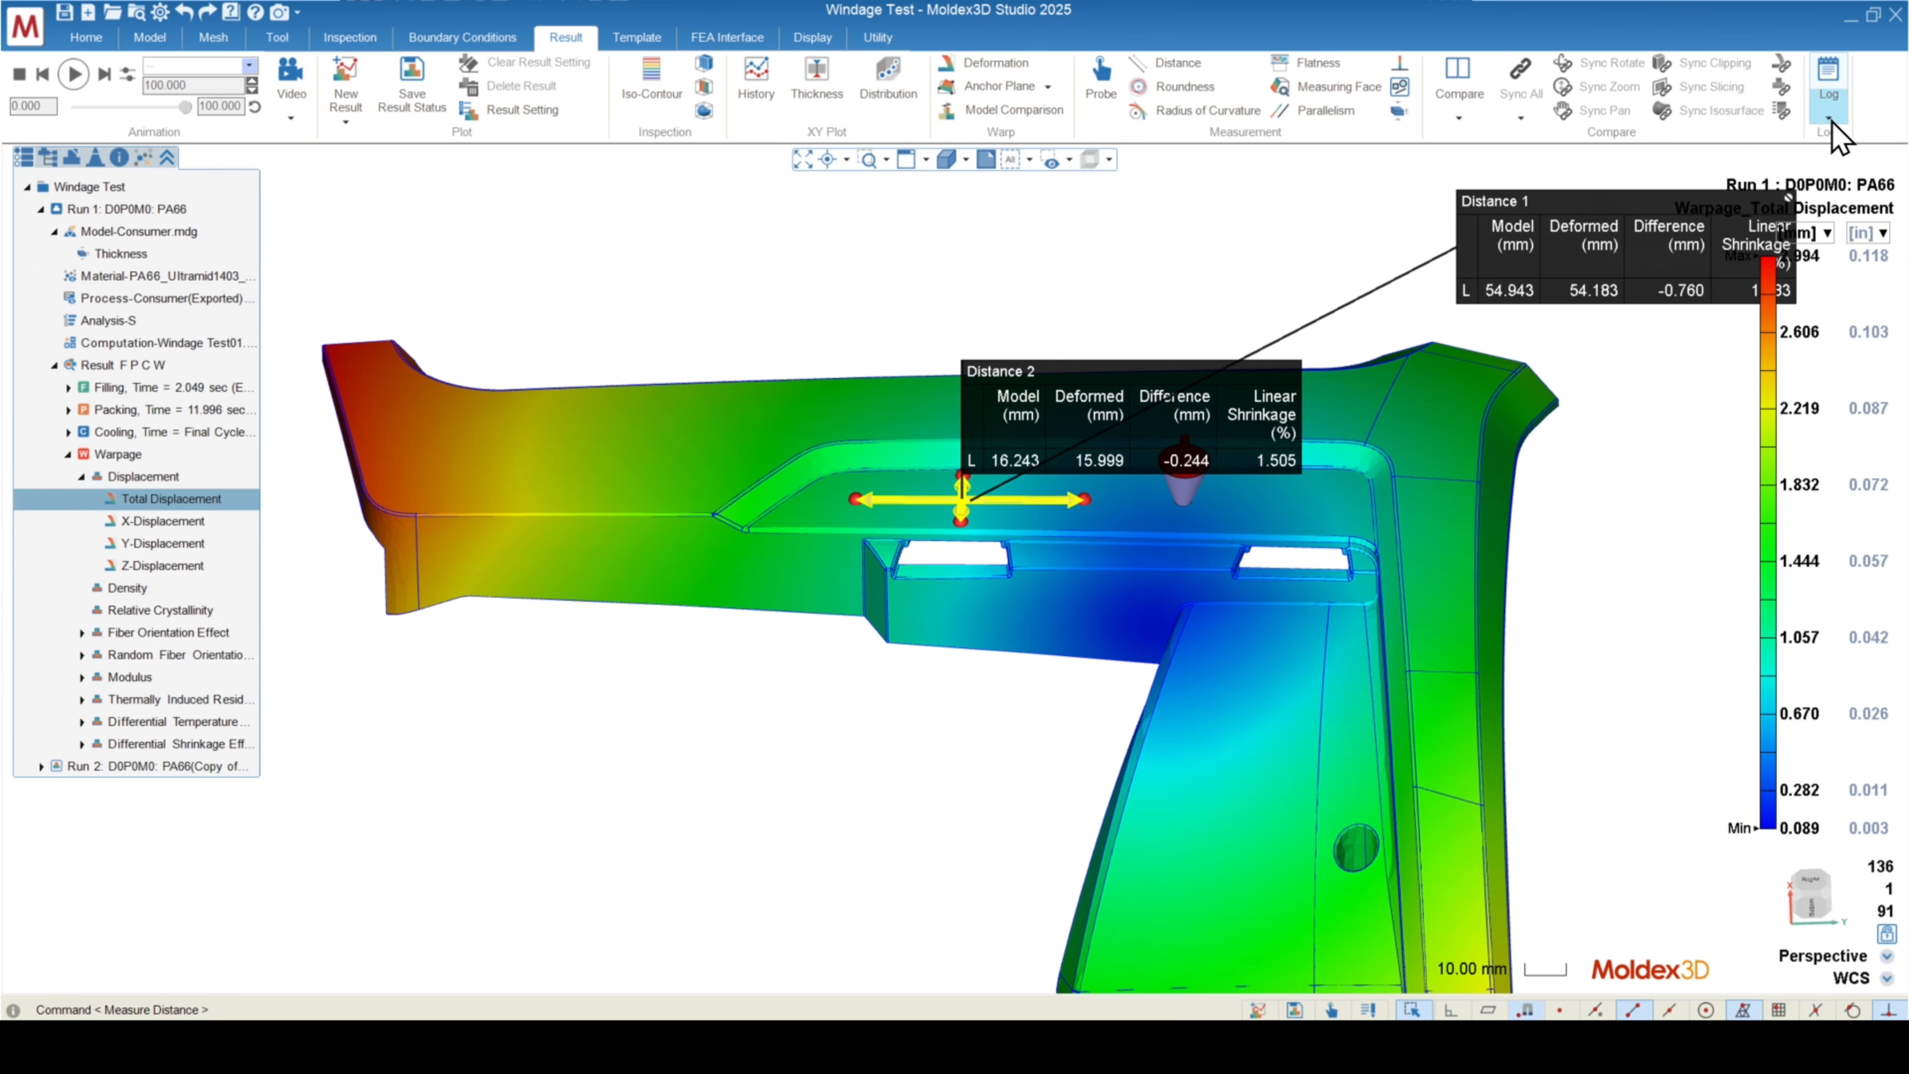
- Hide the four probe nodes and both distance measurements on the warpage result
{"action": "left_click_drag", "start_coordinate": [738, 274], "coordinate": [1139, 623]}
{"action": "middle_click_drag", "start_coordinate": [1099, 602], "coordinate": [680, 682]}
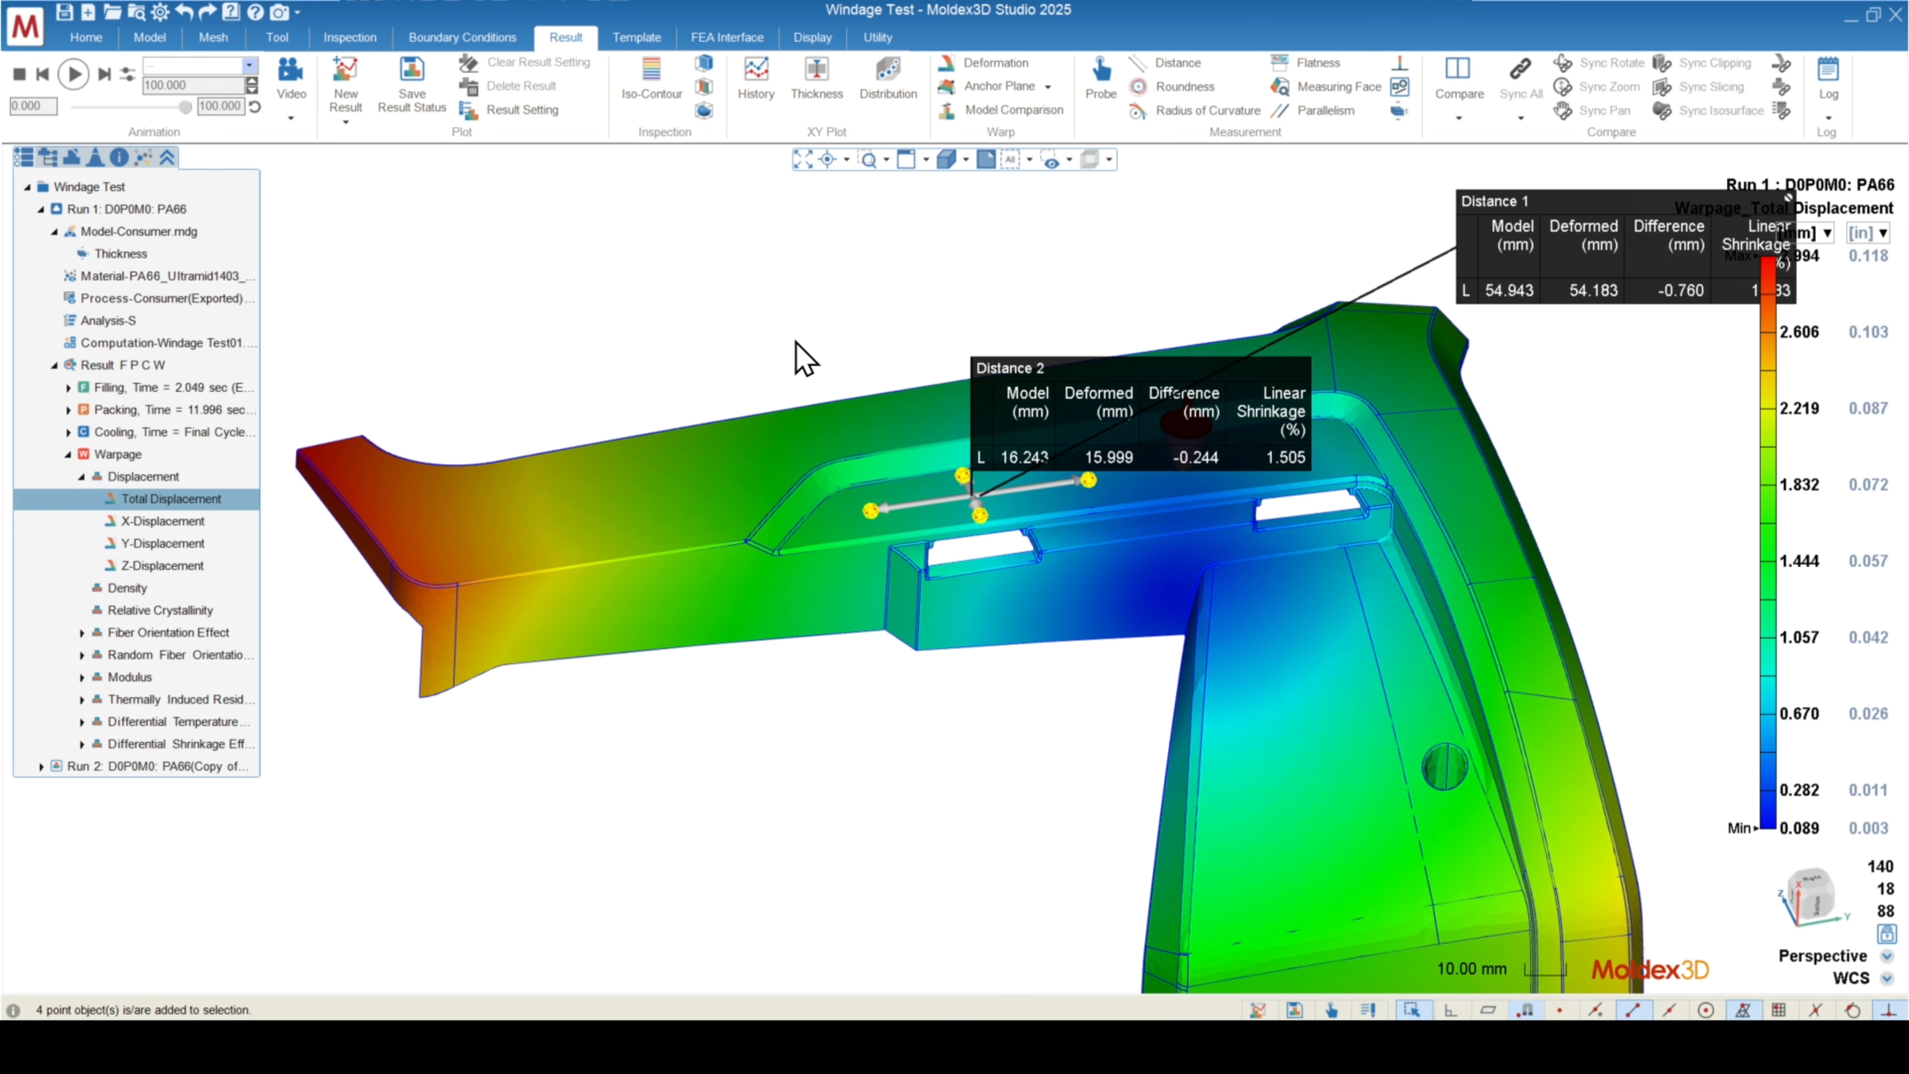
{"action": "middle_click_drag", "start_coordinate": [886, 413], "coordinate": [977, 553]}
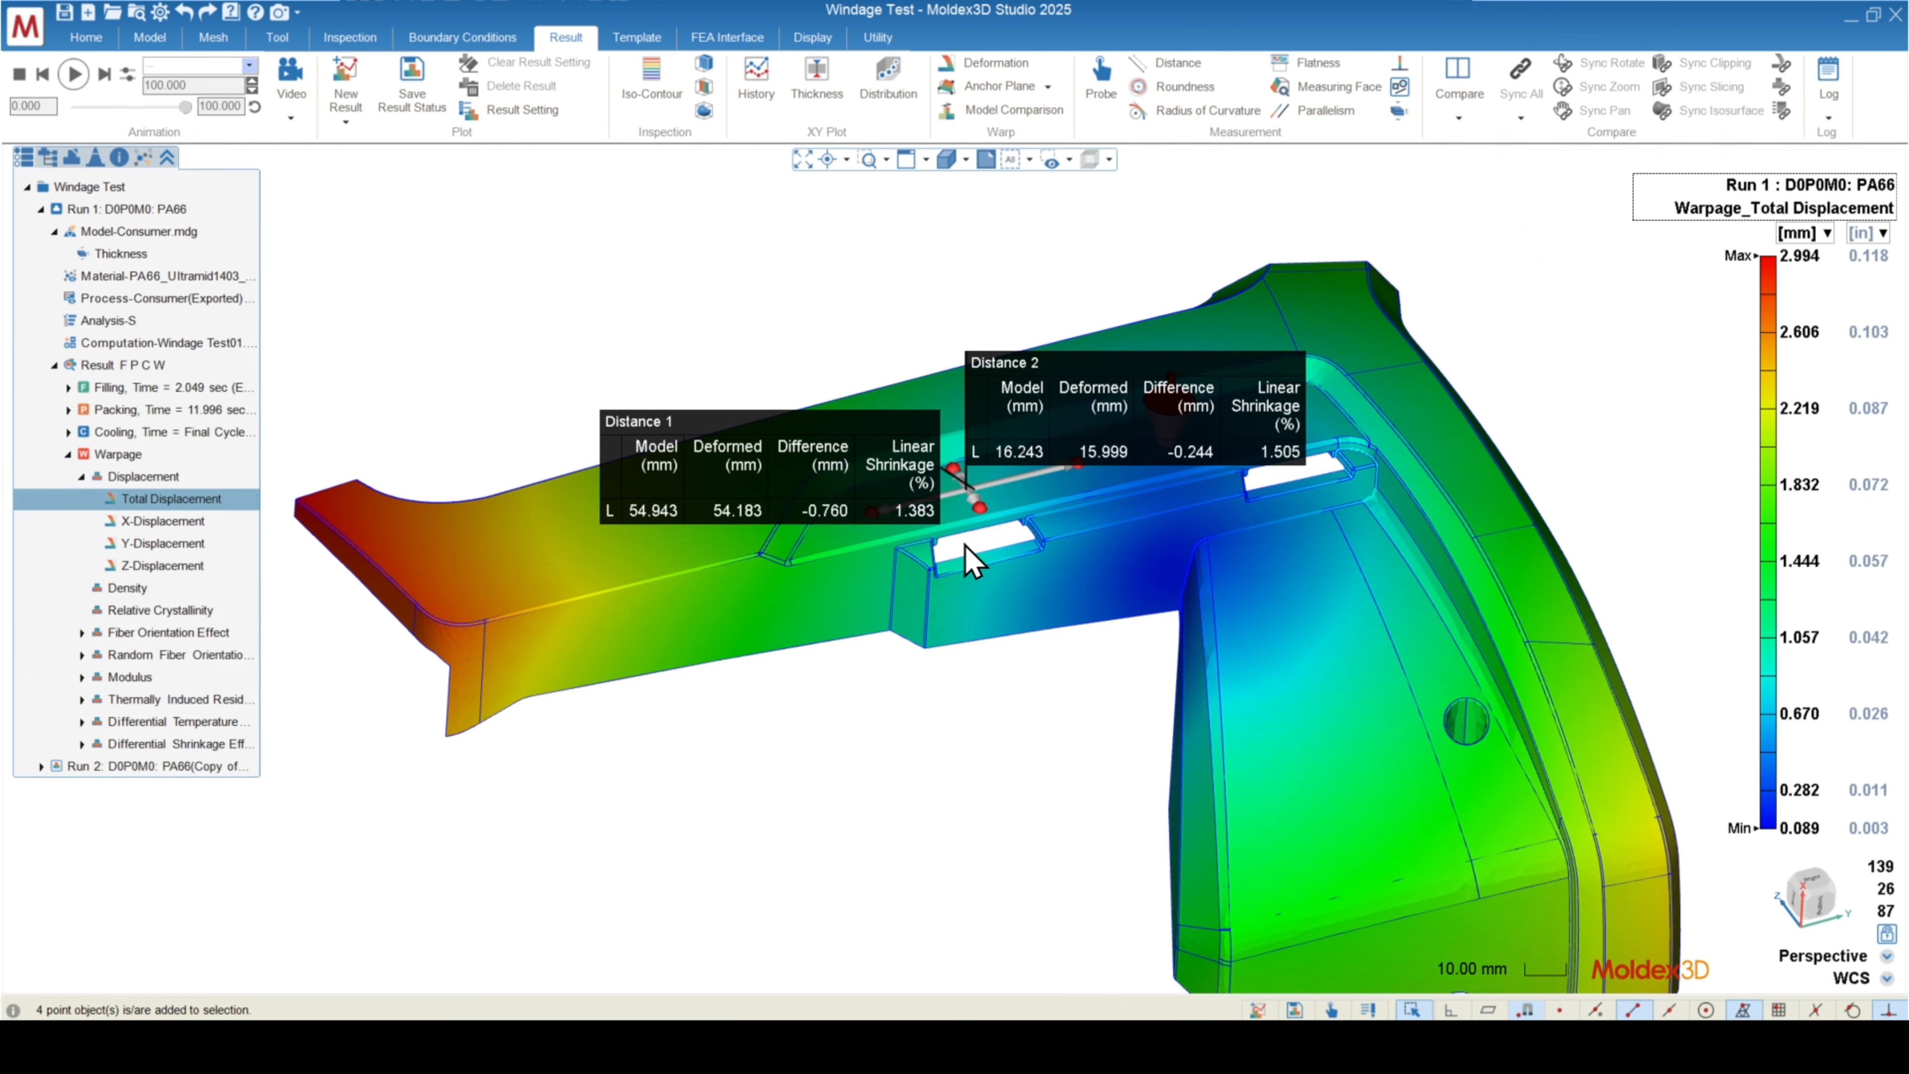
{"action": "left_click", "coordinate": [49, 157]}
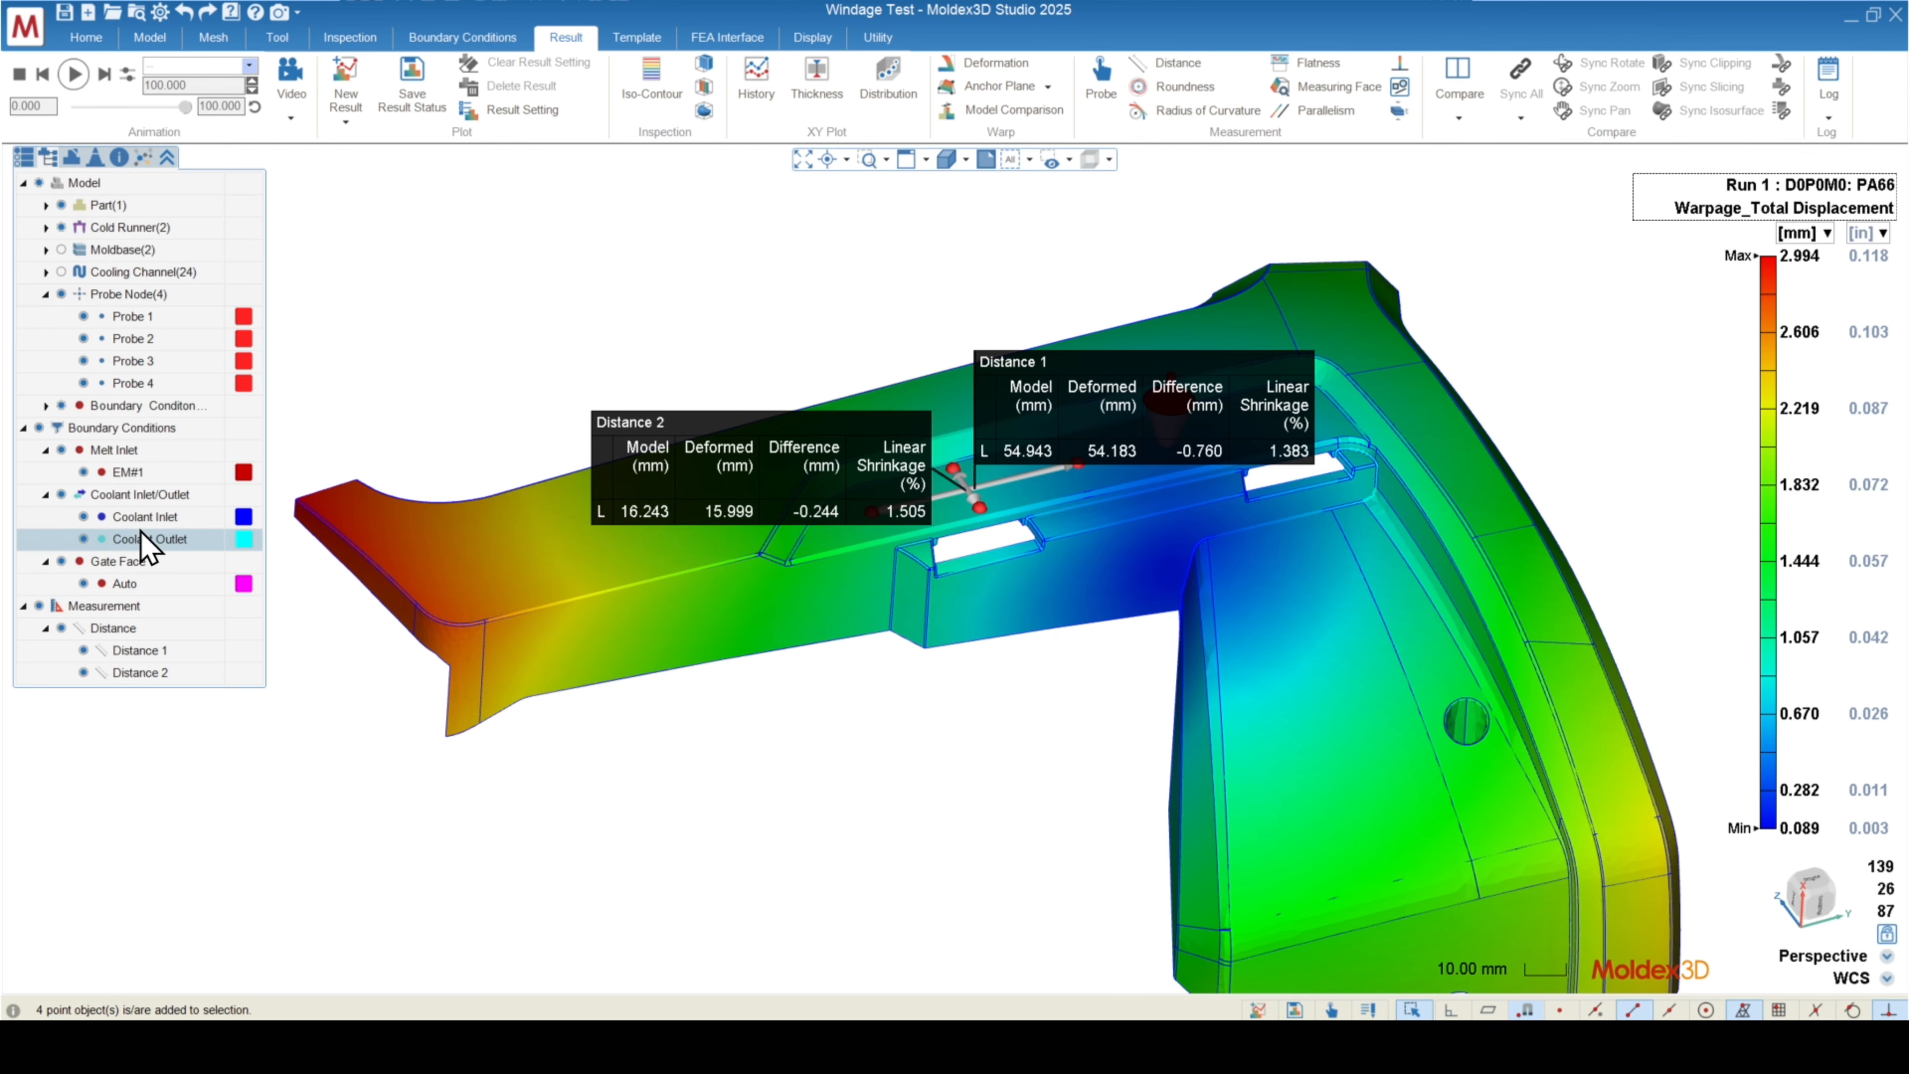
{"action": "left_click", "coordinate": [33, 607]}
{"action": "left_click", "coordinate": [40, 606]}
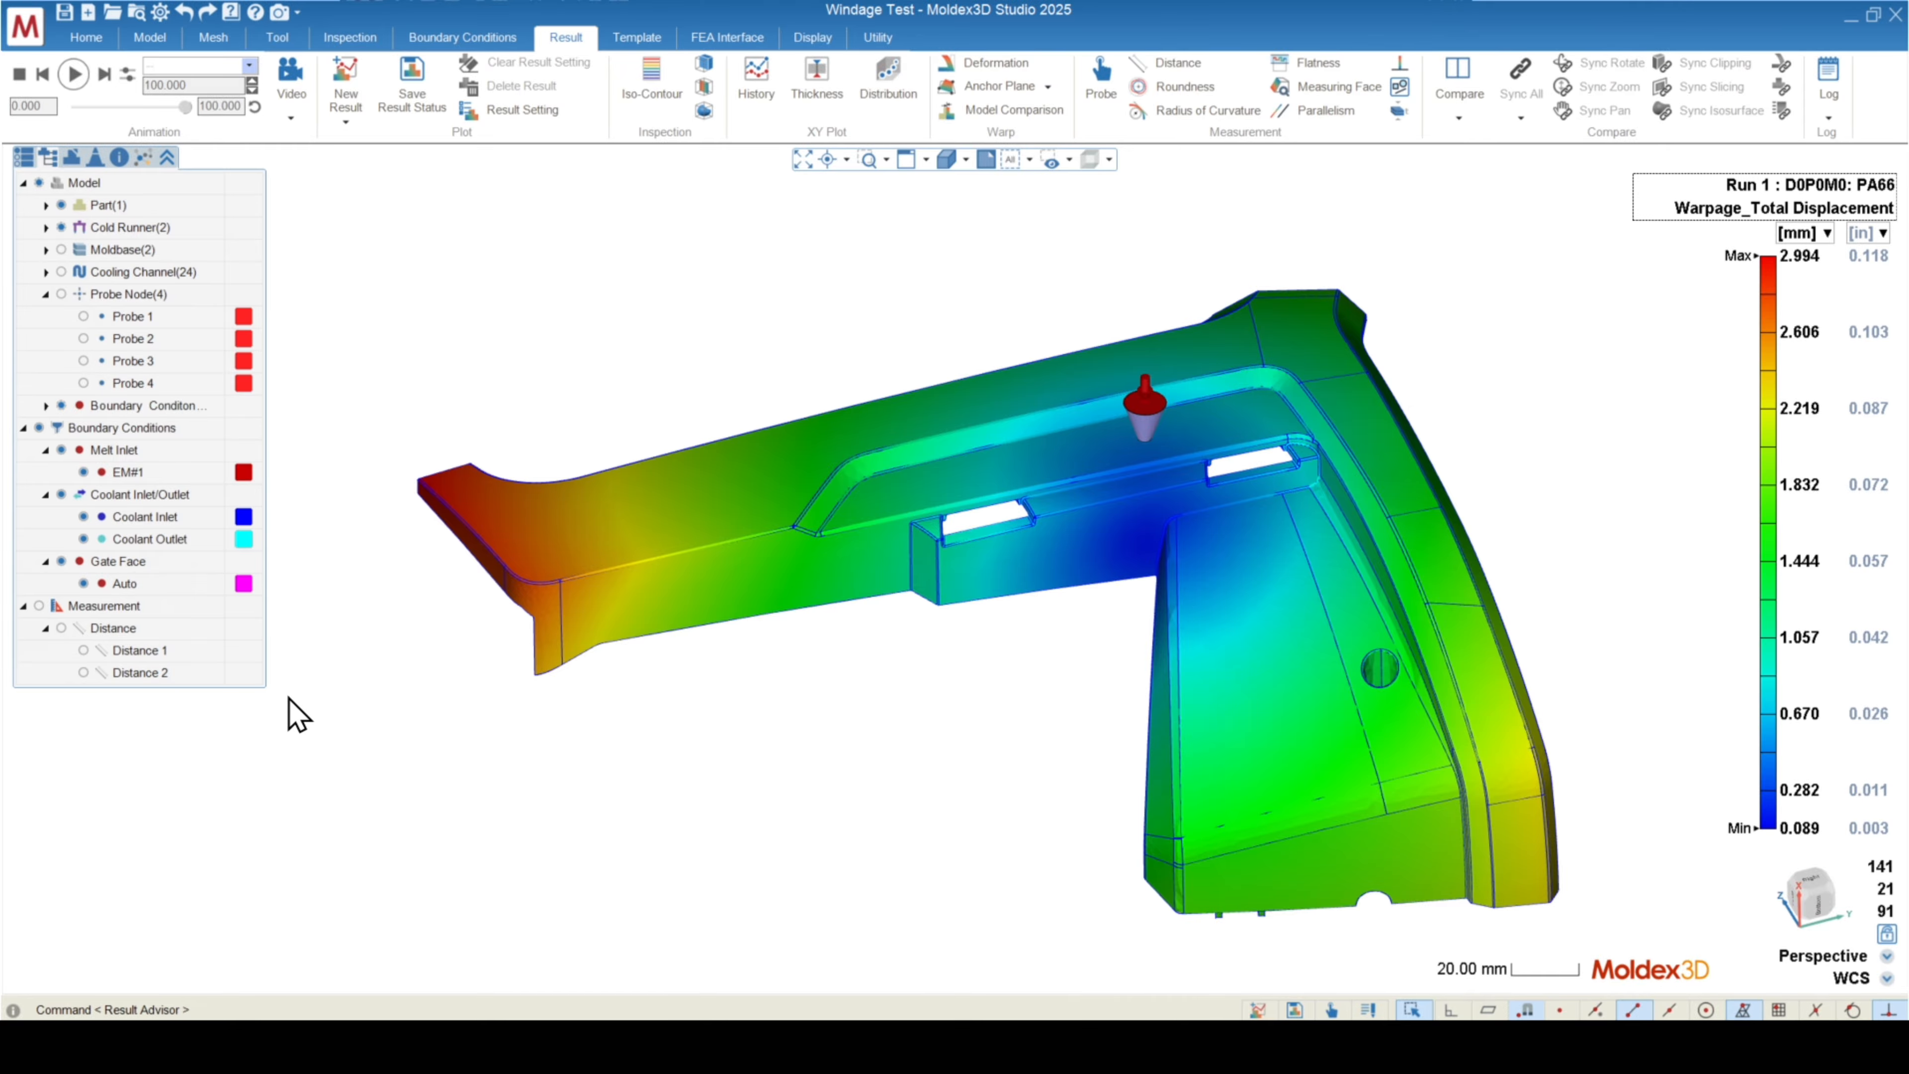
- Open the Deformation tool for the total displacement result and compare the part's narrow tip with the original model outline
{"action": "left_click", "coordinate": [1000, 65]}
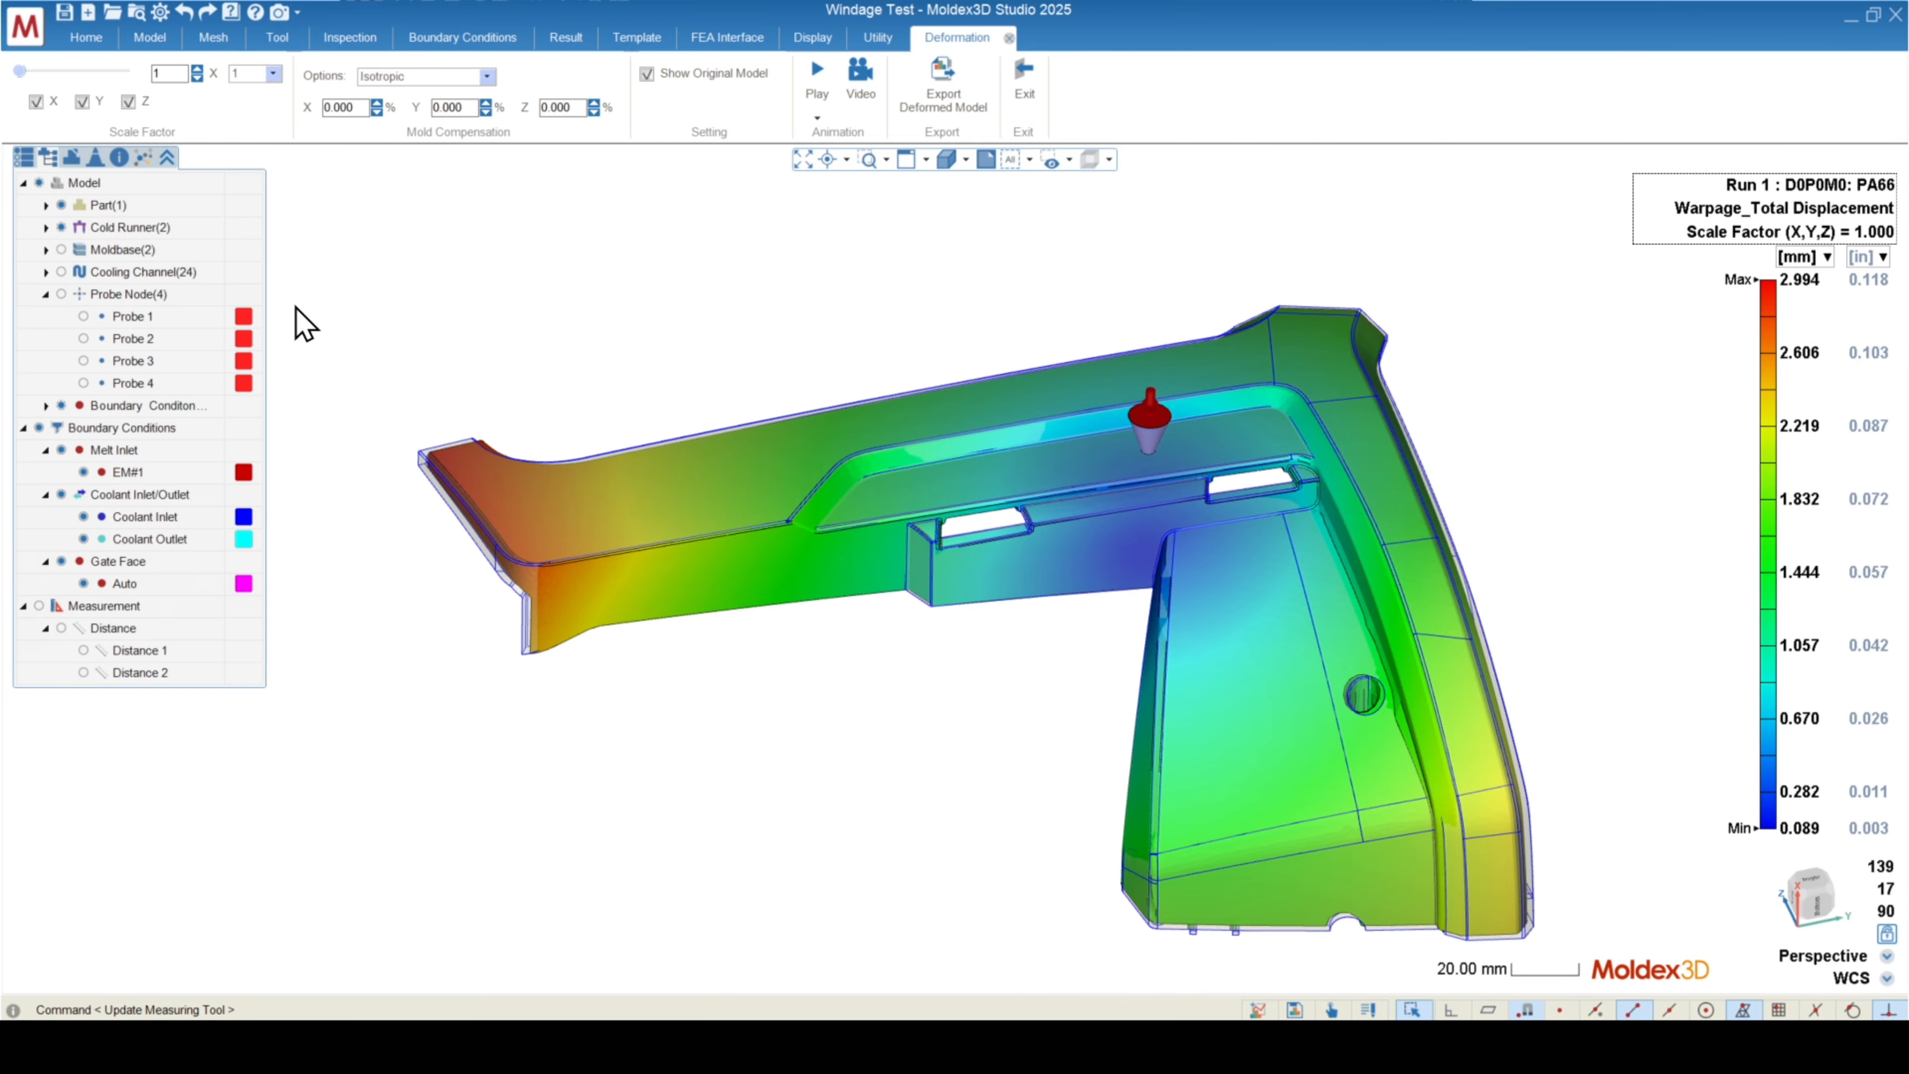
{"action": "middle_click_drag", "start_coordinate": [451, 421], "coordinate": [387, 507]}
{"action": "scroll", "coordinate": [386, 508], "scroll_direction": "up", "scroll_amount": 10}
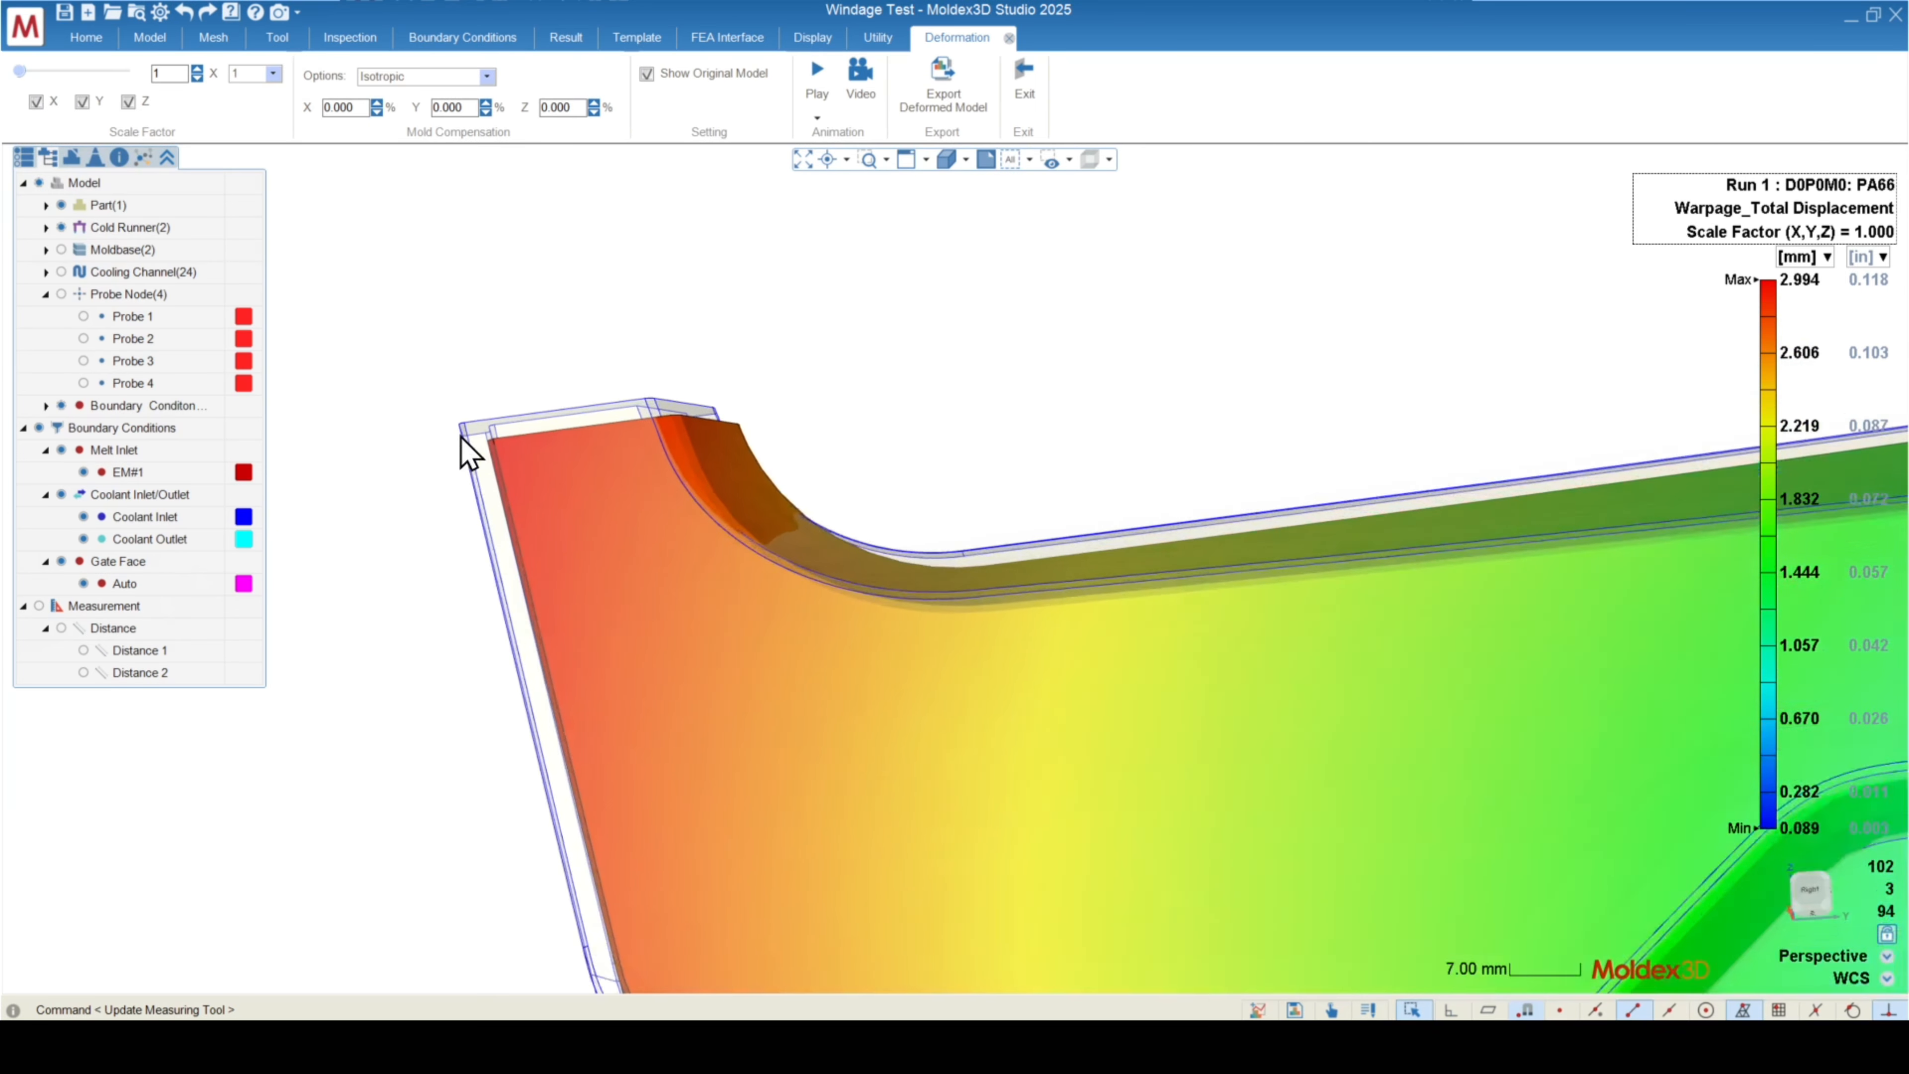
- Examine the offset between the deformed narrow tip's corner and its original outline against the maximum displacement on the legend
{"action": "mouse_move", "coordinate": [526, 513]}
{"action": "middle_mouse_down"}
{"action": "mouse_move", "coordinate": [644, 239]}
{"action": "mouse_move", "coordinate": [712, 299]}
{"action": "mouse_move", "coordinate": [507, 530]}
{"action": "middle_mouse_up"}
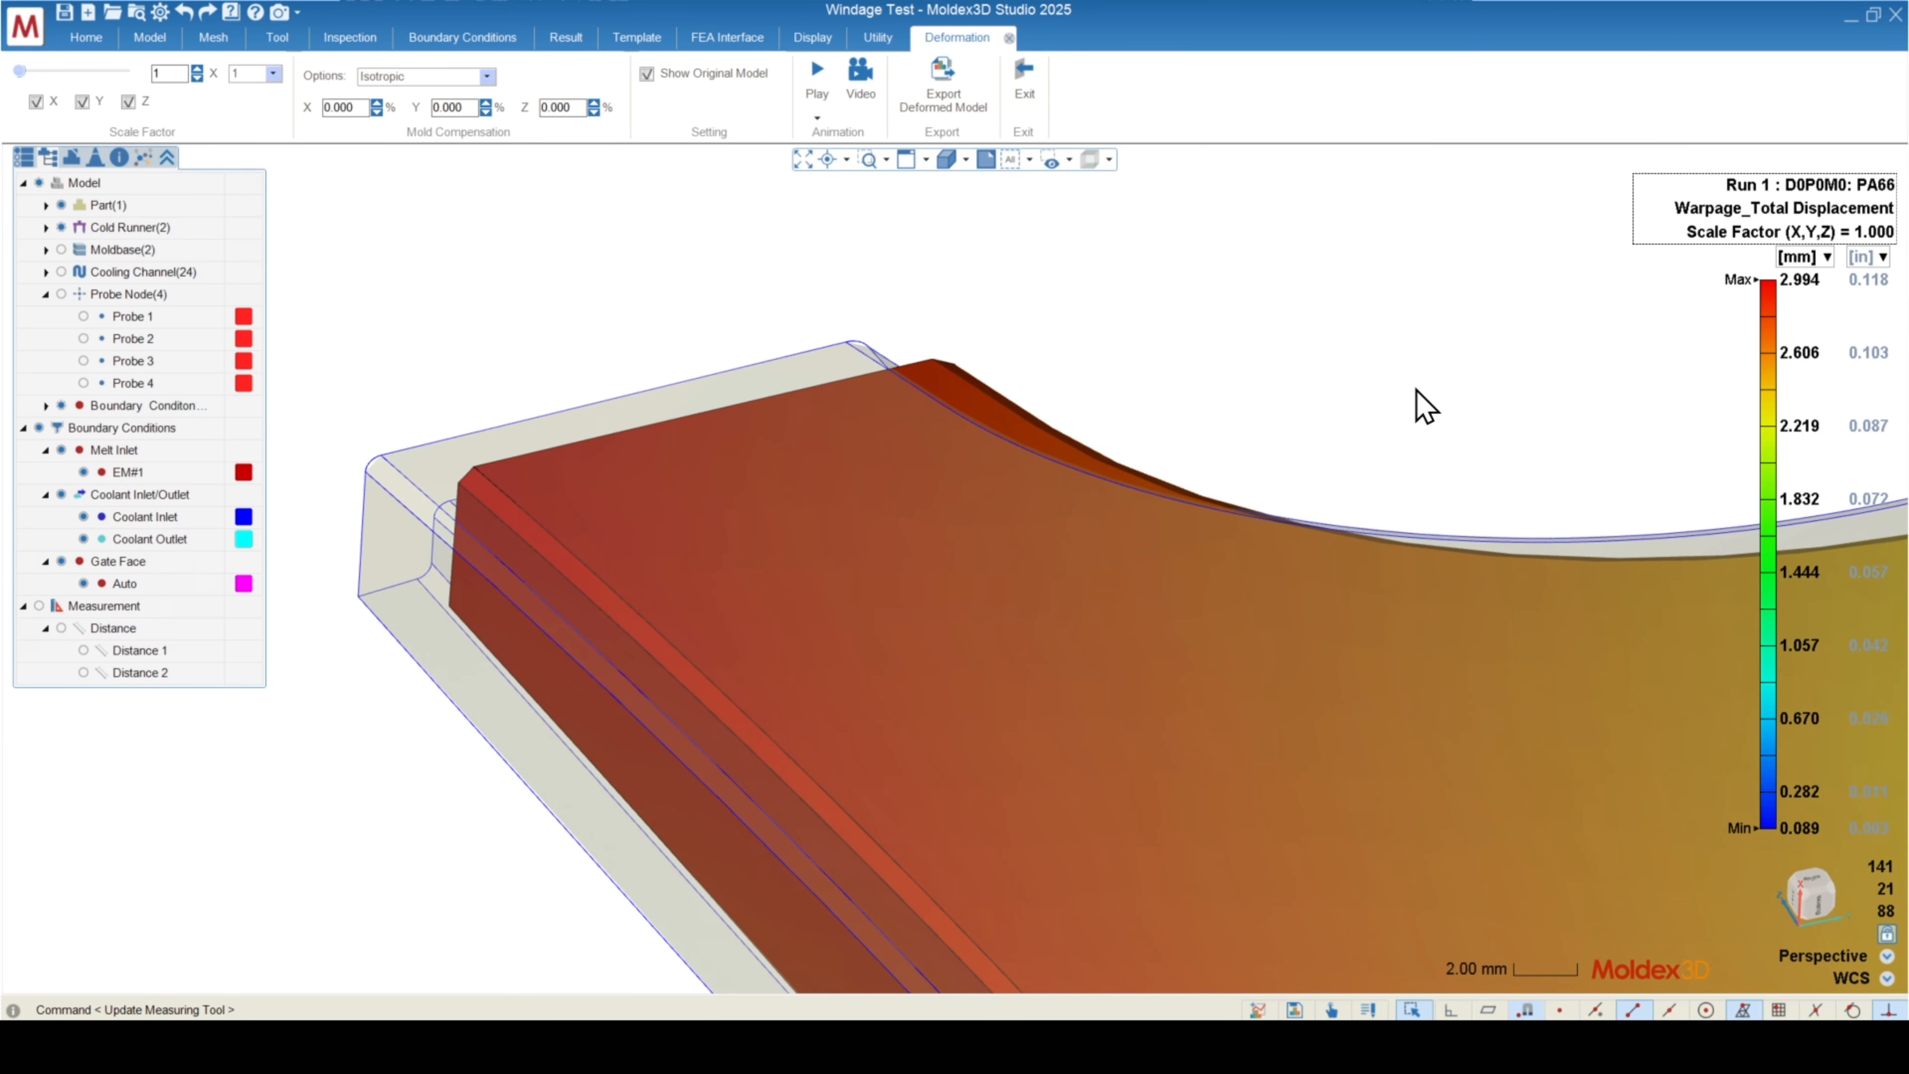
{"action": "scroll", "coordinate": [1129, 733], "scroll_direction": "down", "scroll_amount": 4}
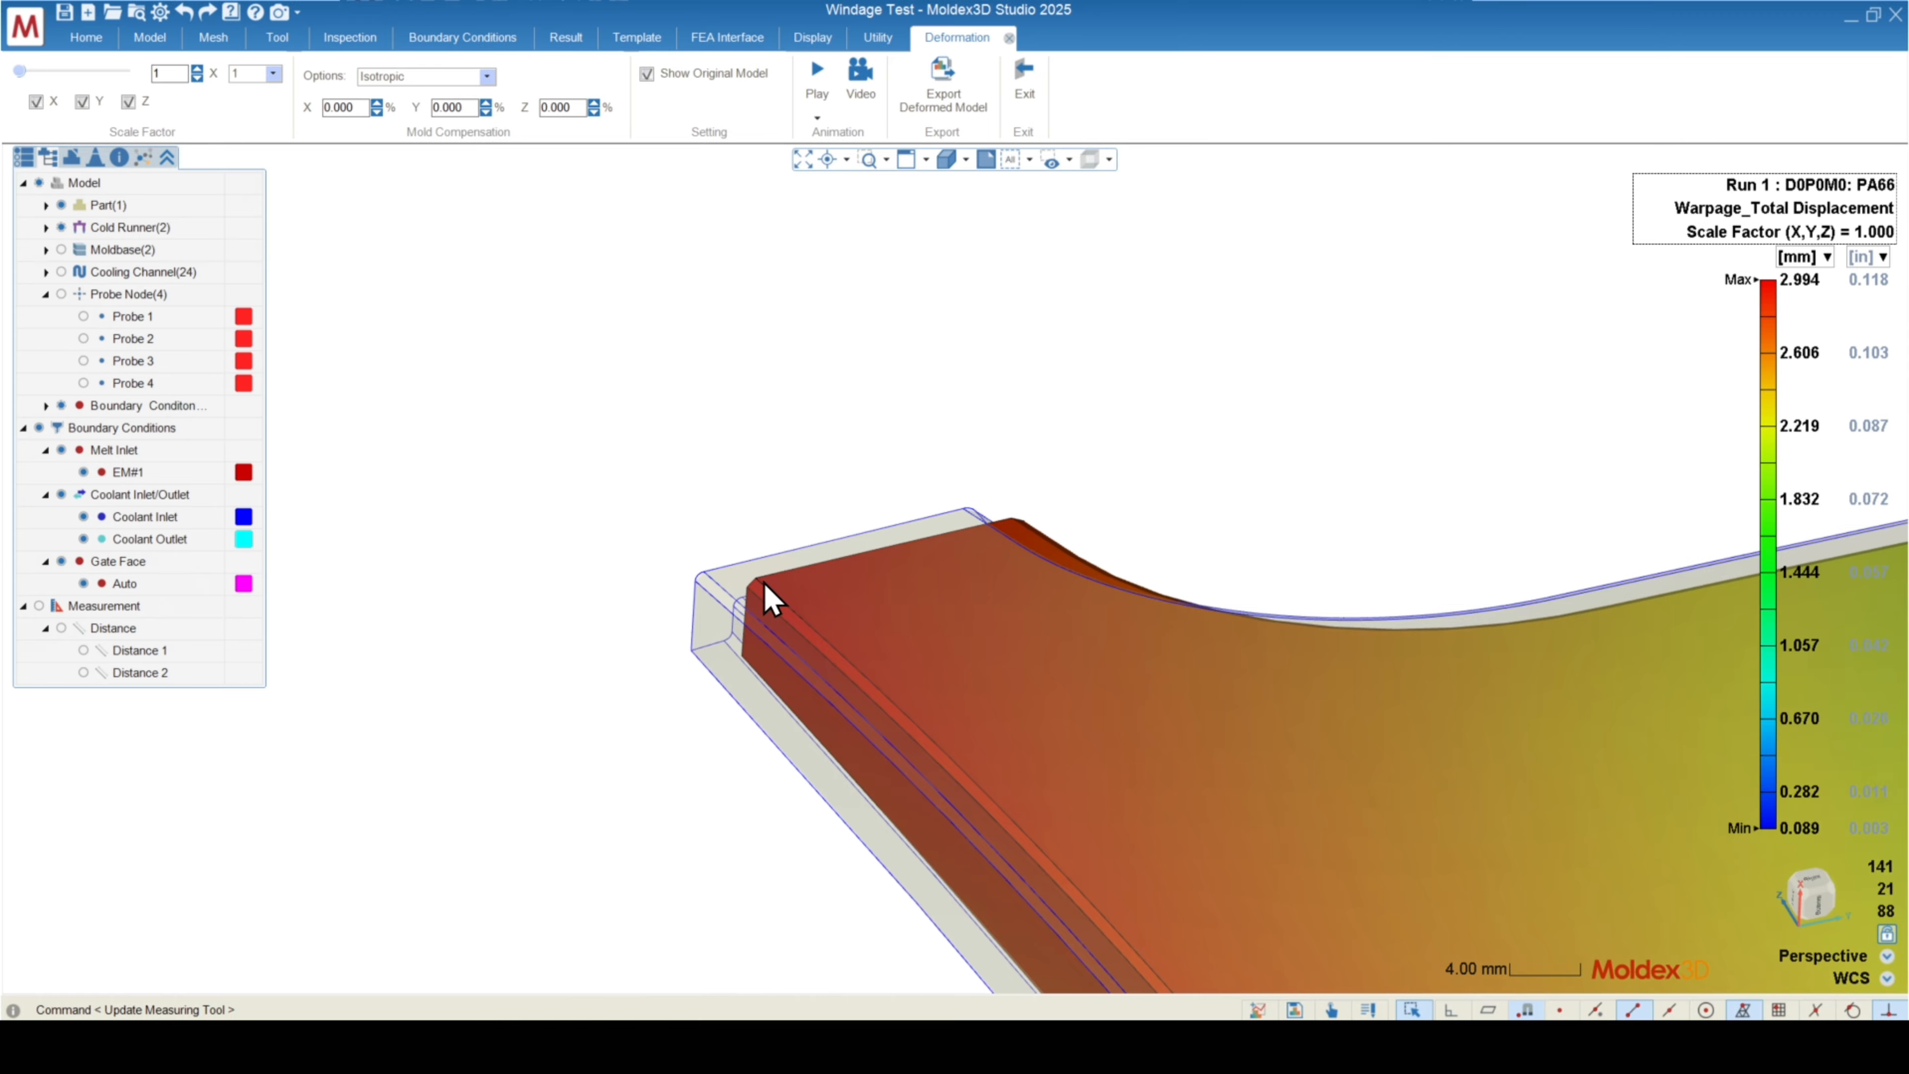
{"action": "scroll", "coordinate": [766, 598], "scroll_direction": "up", "scroll_amount": 8}
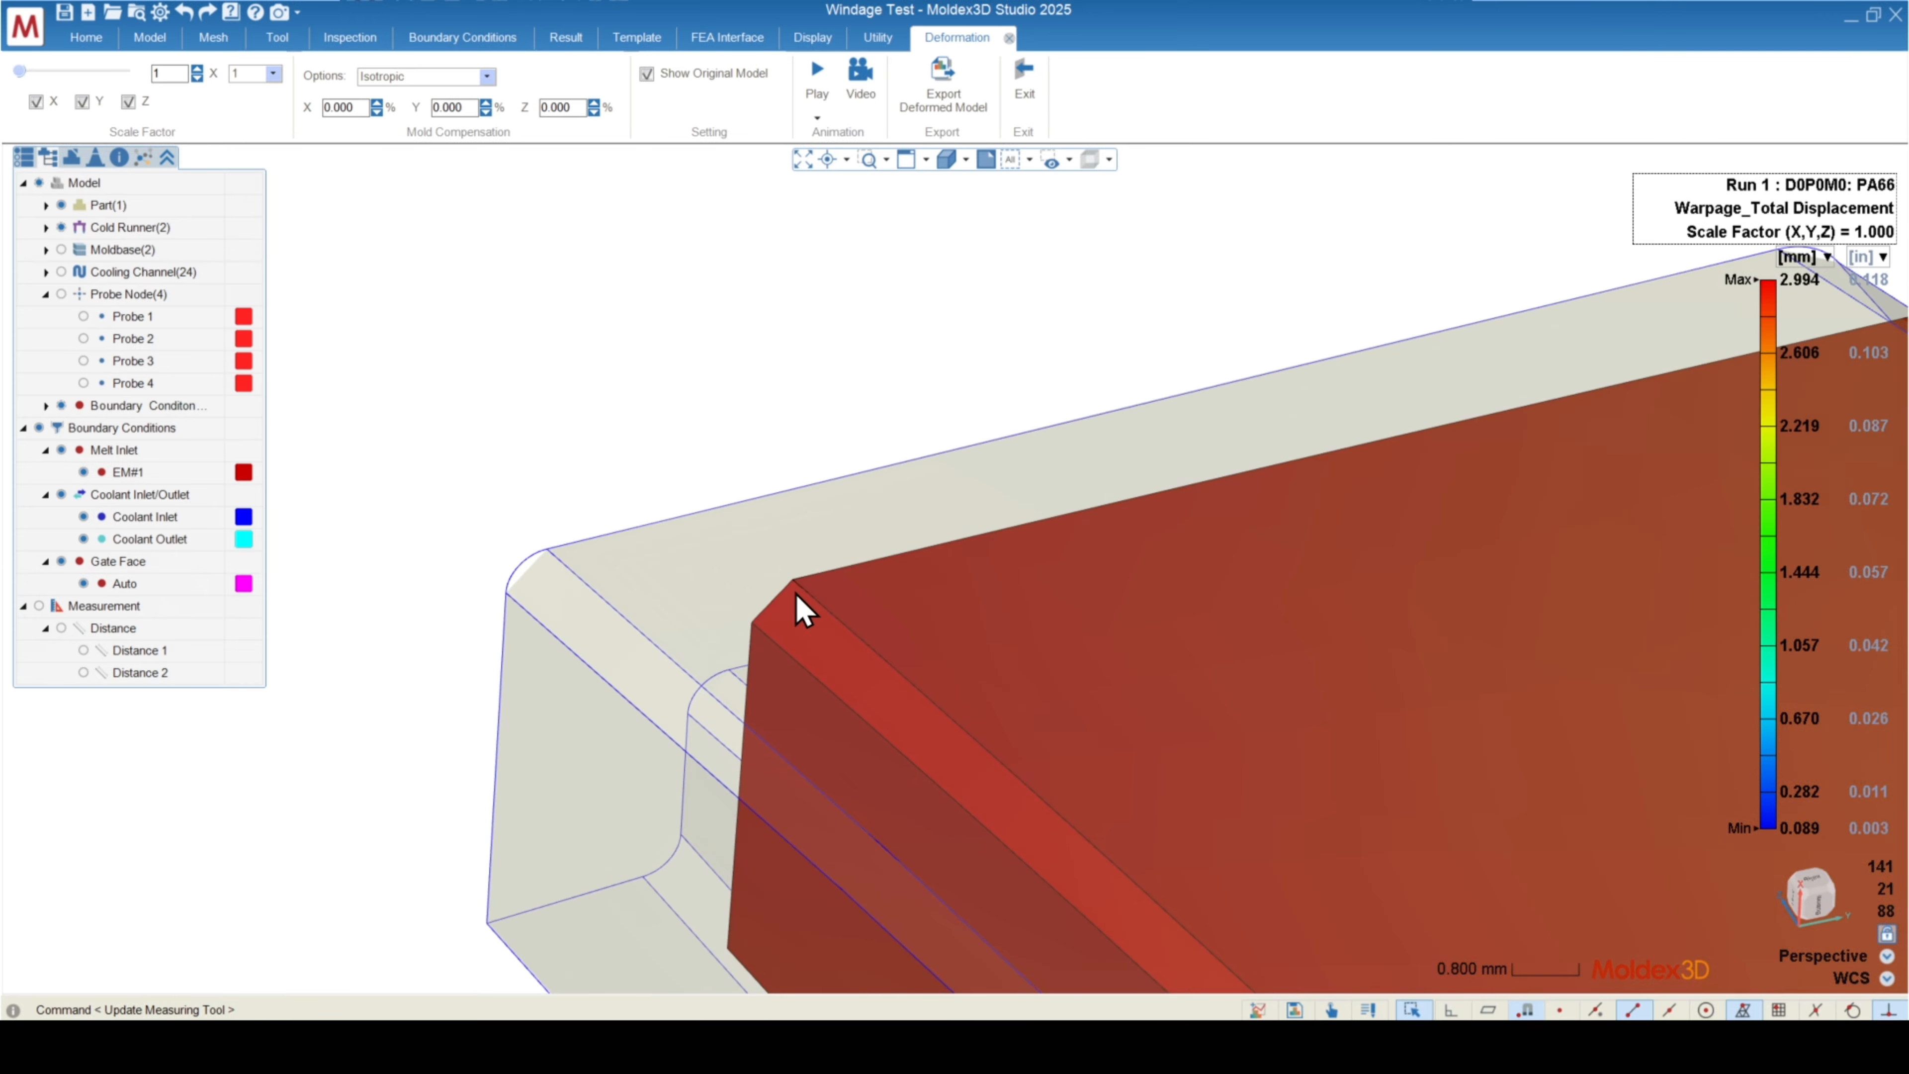
{"action": "scroll", "coordinate": [781, 662], "scroll_direction": "down", "scroll_amount": 1}
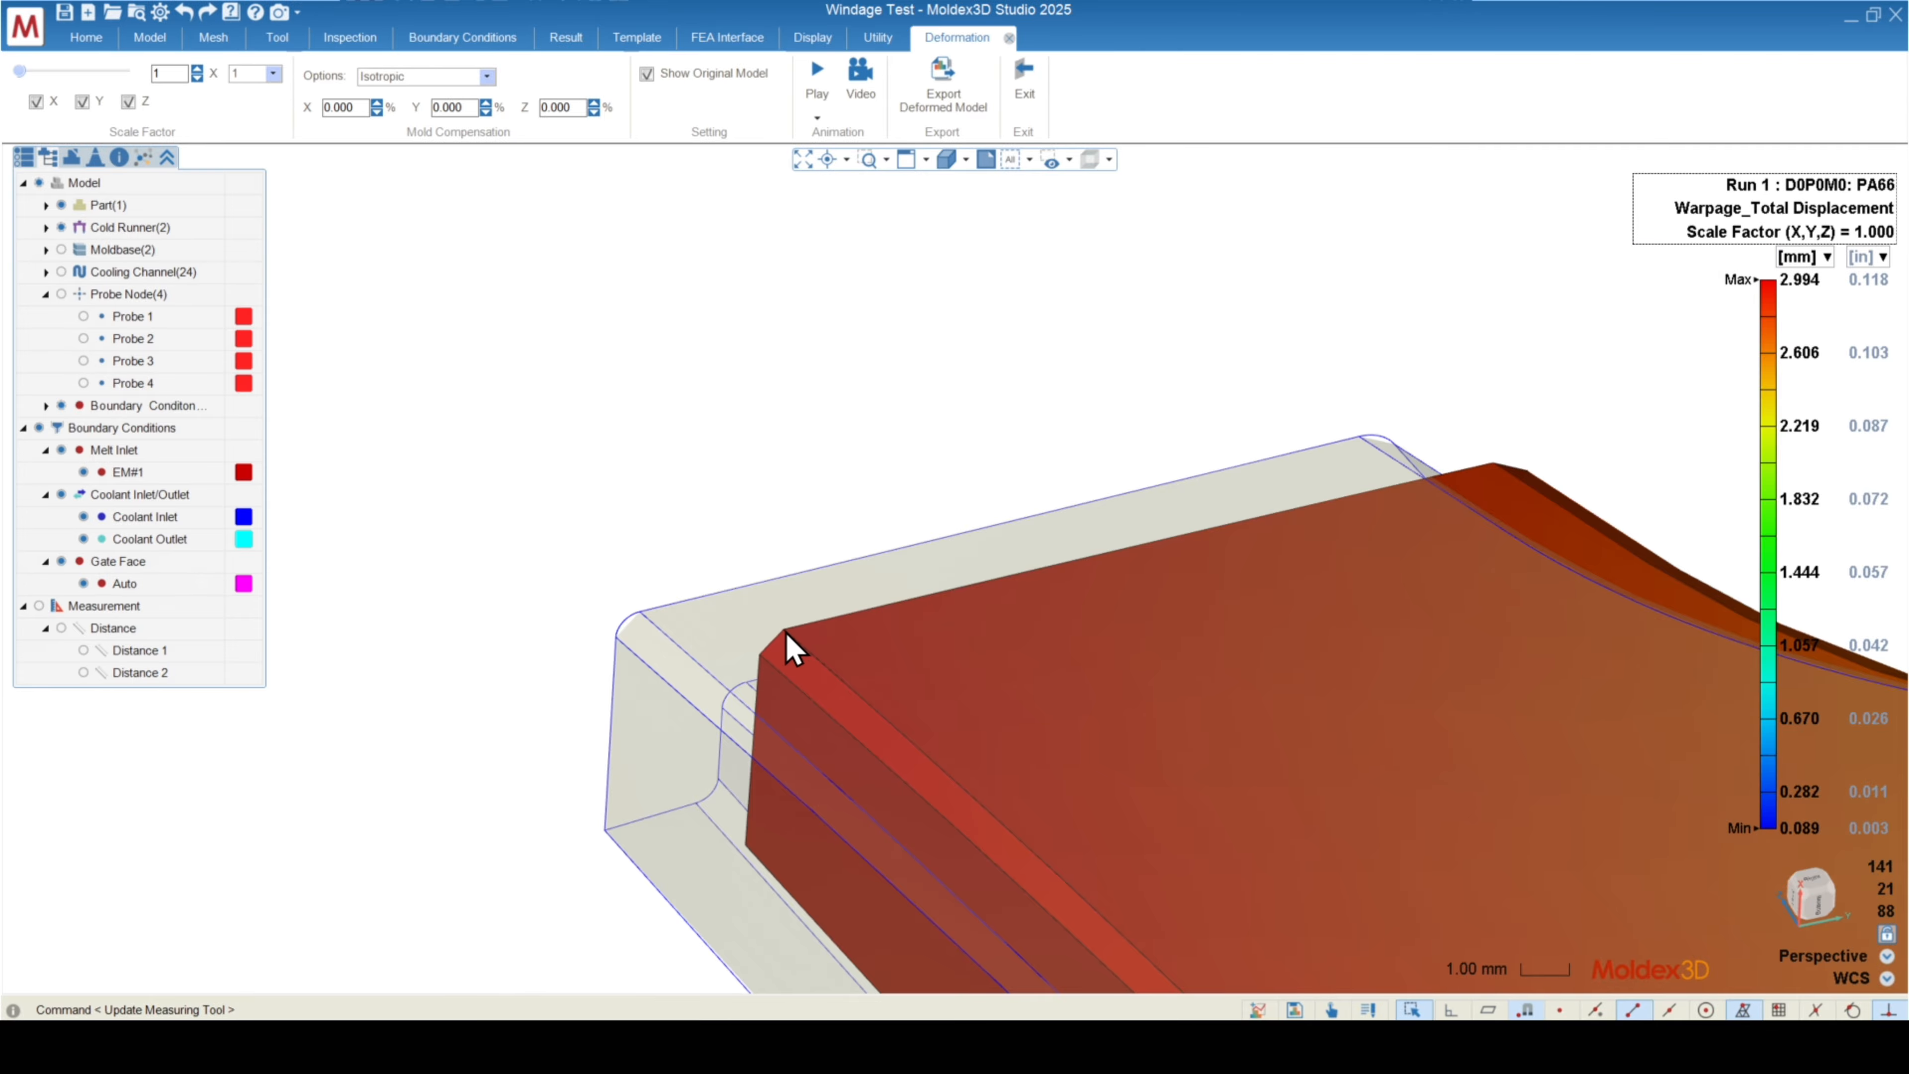
{"action": "mouse_move", "coordinate": [1729, 301]}
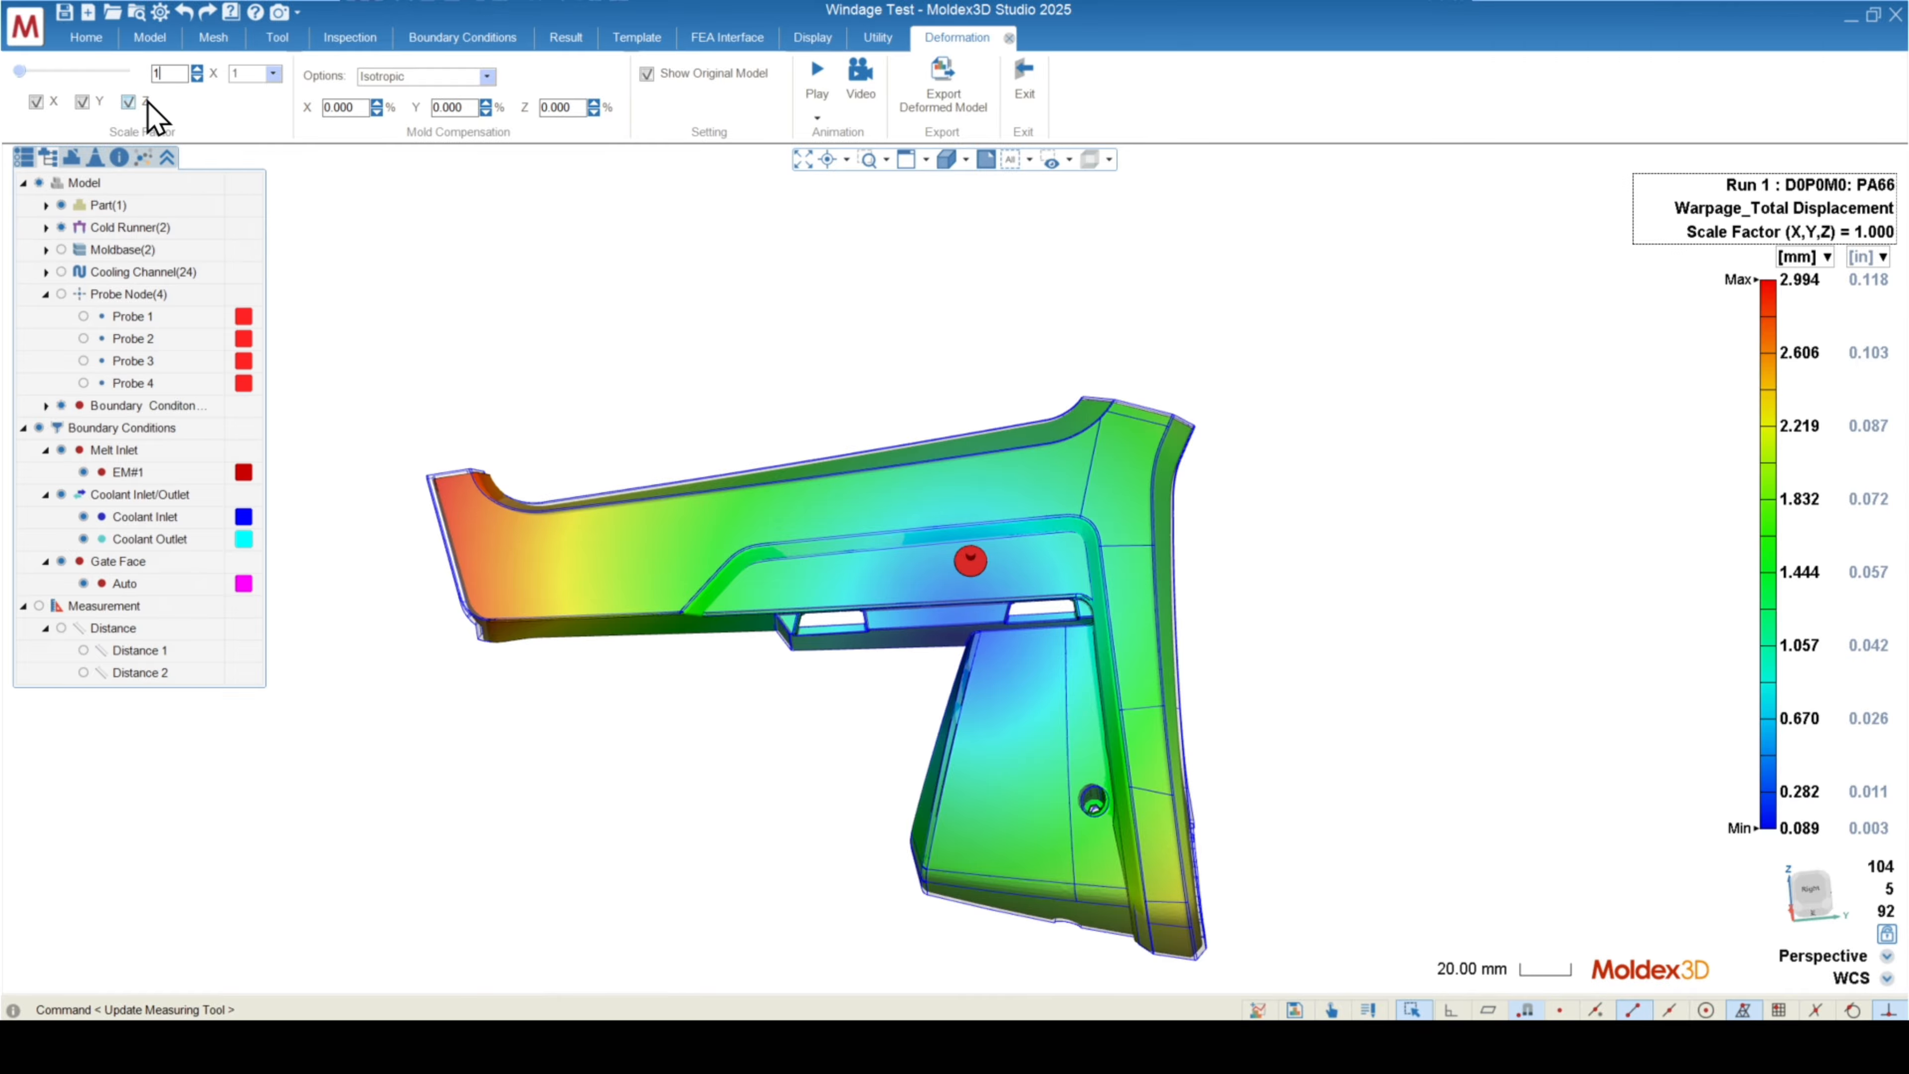
- Set the deformation scale factor to 10 and compare the exaggerated tip with the original outline
{"action": "left_click", "coordinate": [173, 74]}
{"action": "type", "text": "0"}
{"action": "key", "text": "Return"}
{"action": "middle_click_drag", "start_coordinate": [798, 630], "coordinate": [796, 700]}
{"action": "scroll", "coordinate": [396, 462], "scroll_direction": "up", "scroll_amount": 7}
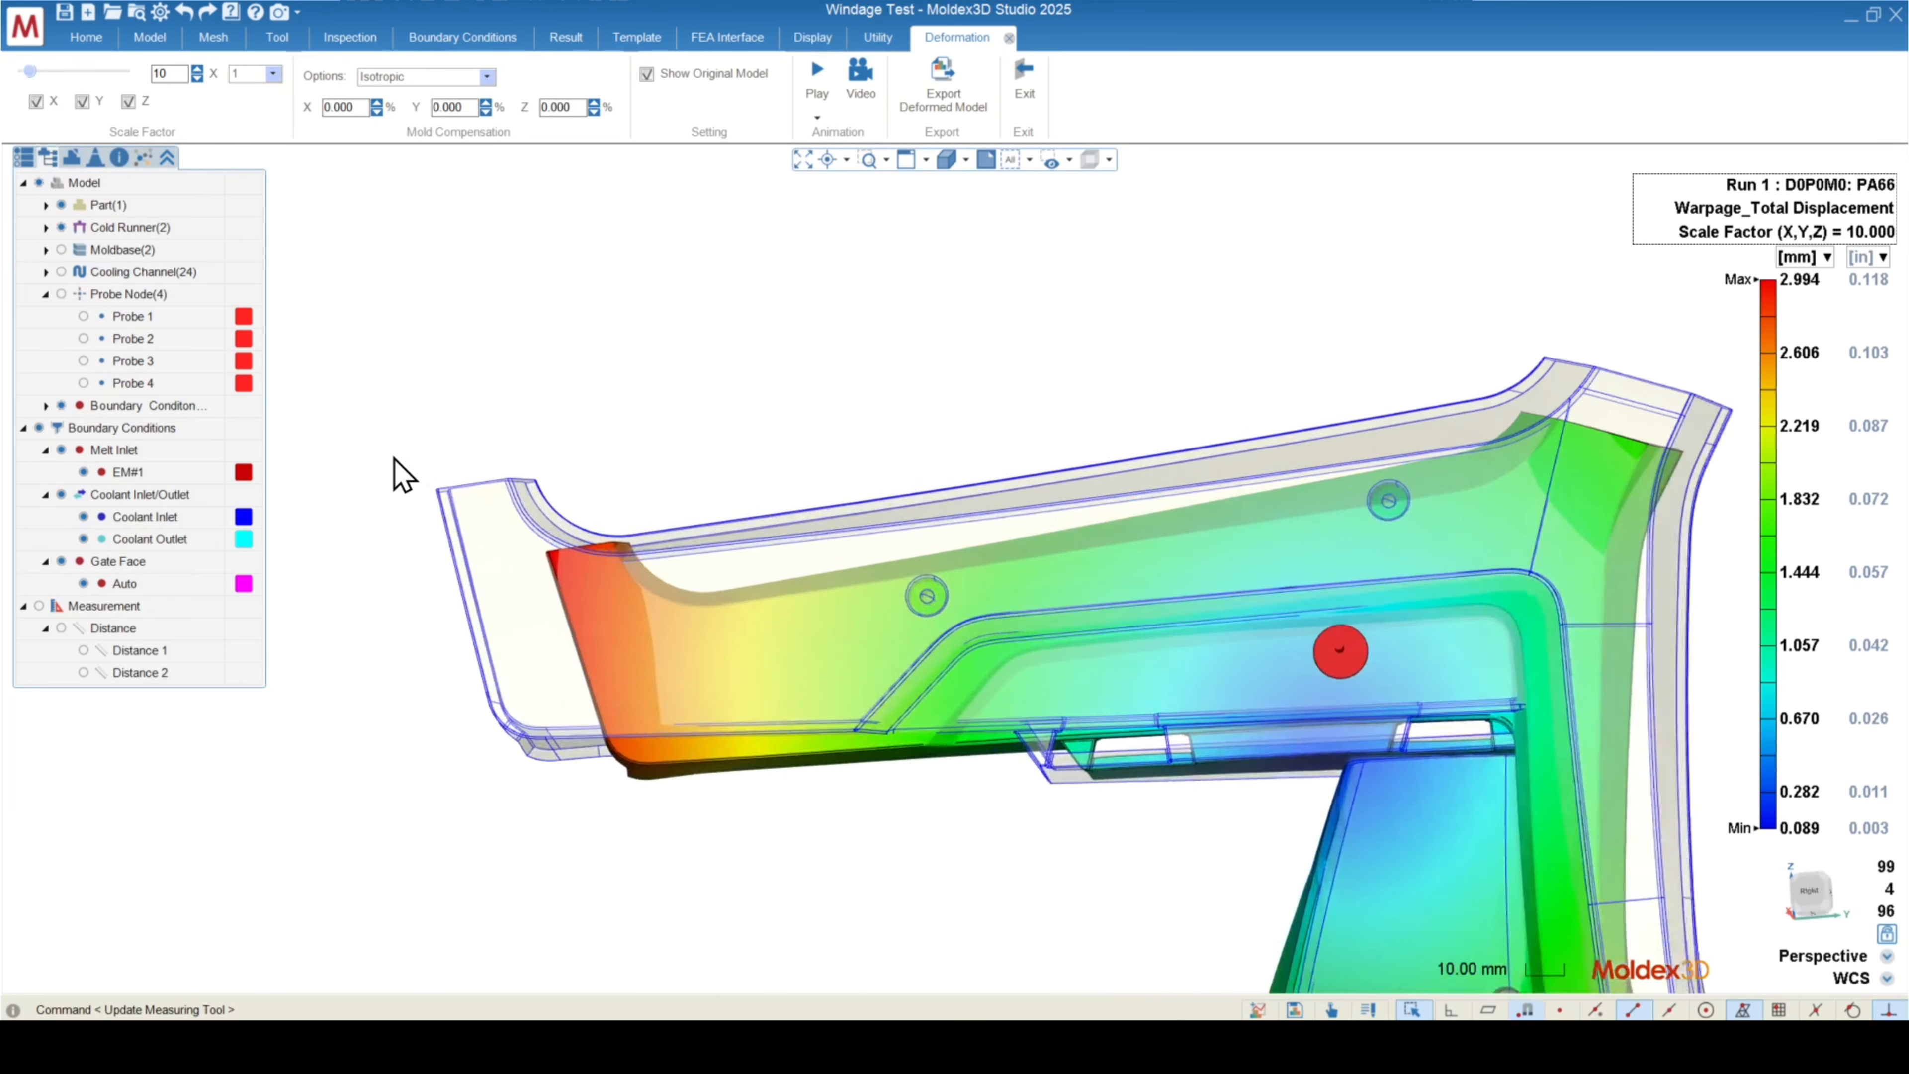
{"action": "scroll", "coordinate": [432, 512], "scroll_direction": "up", "scroll_amount": 4}
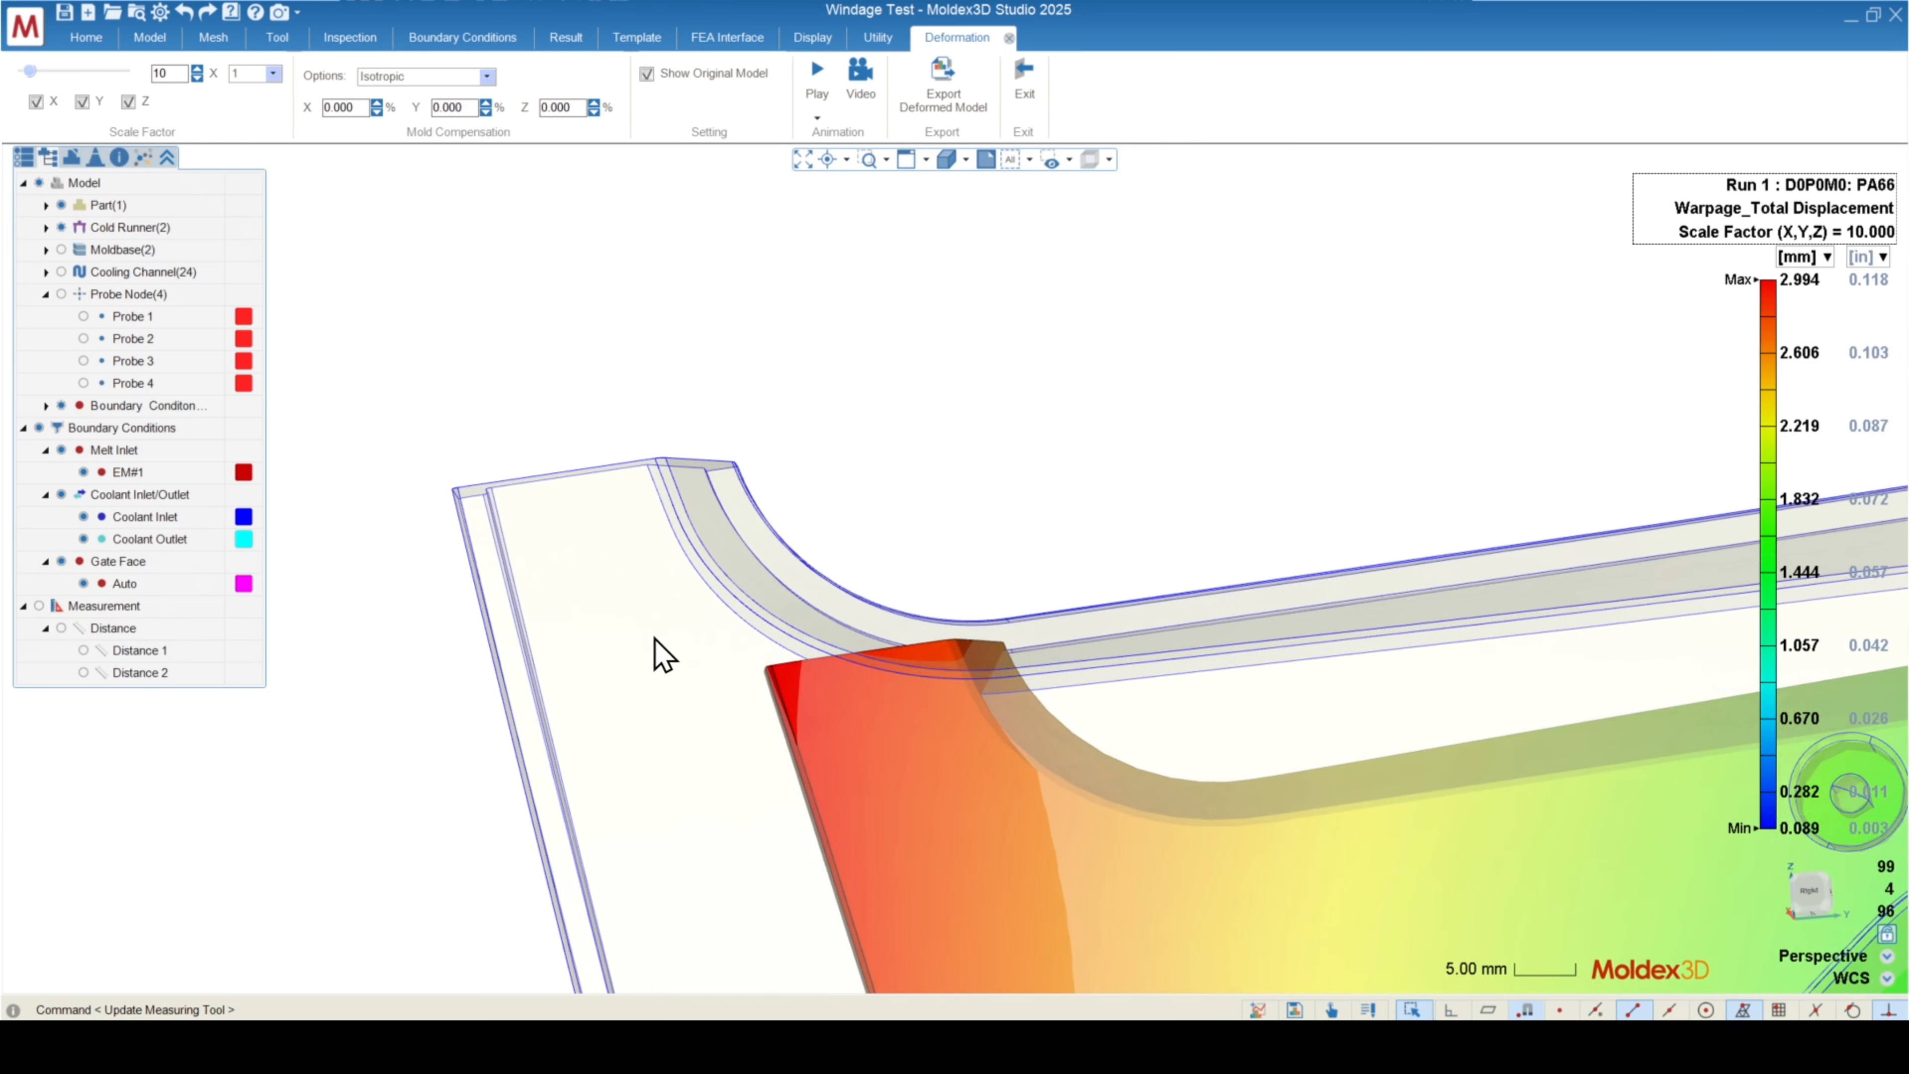
{"action": "mouse_move", "coordinate": [1782, 289]}
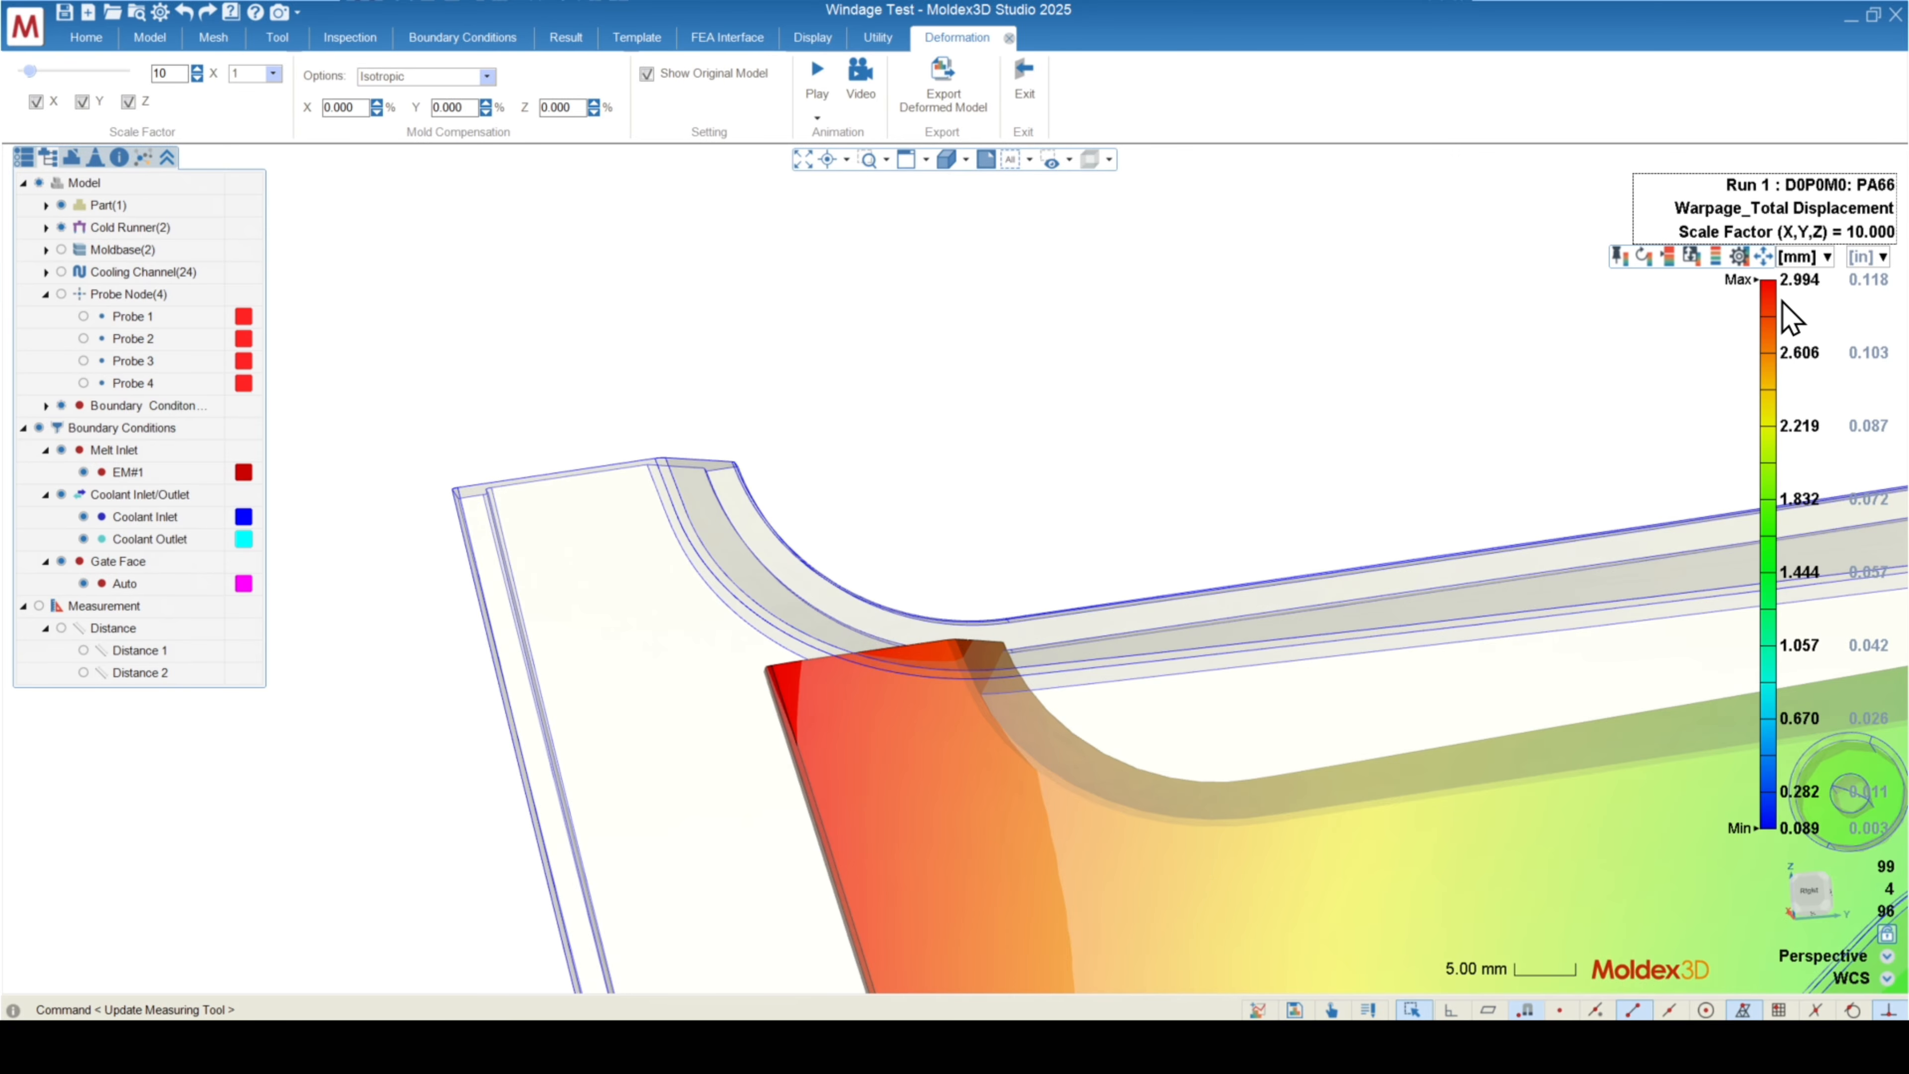
- Inspect the exaggerated deformation of the whole part from several angles against the original model outline
{"action": "scroll", "coordinate": [819, 359], "scroll_direction": "down", "scroll_amount": 5}
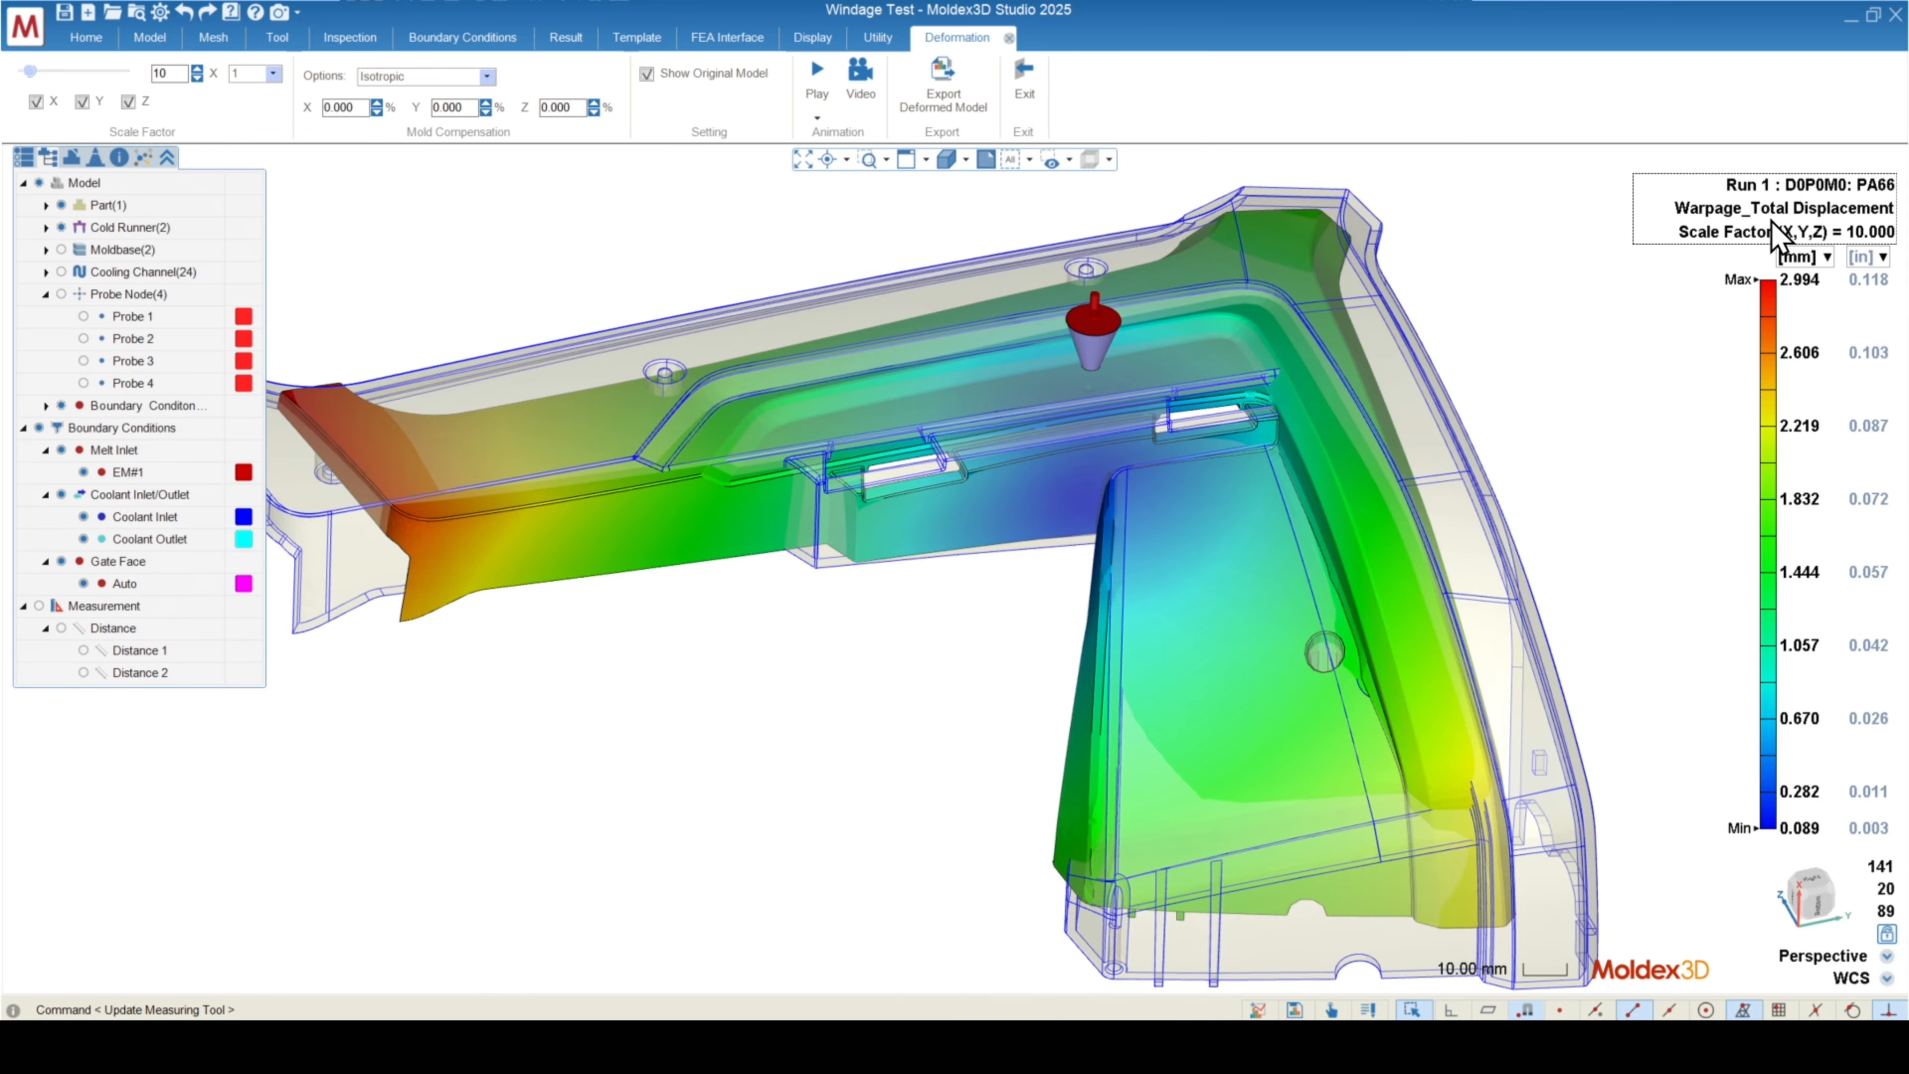
{"action": "middle_click_drag", "start_coordinate": [1533, 264], "coordinate": [1373, 238]}
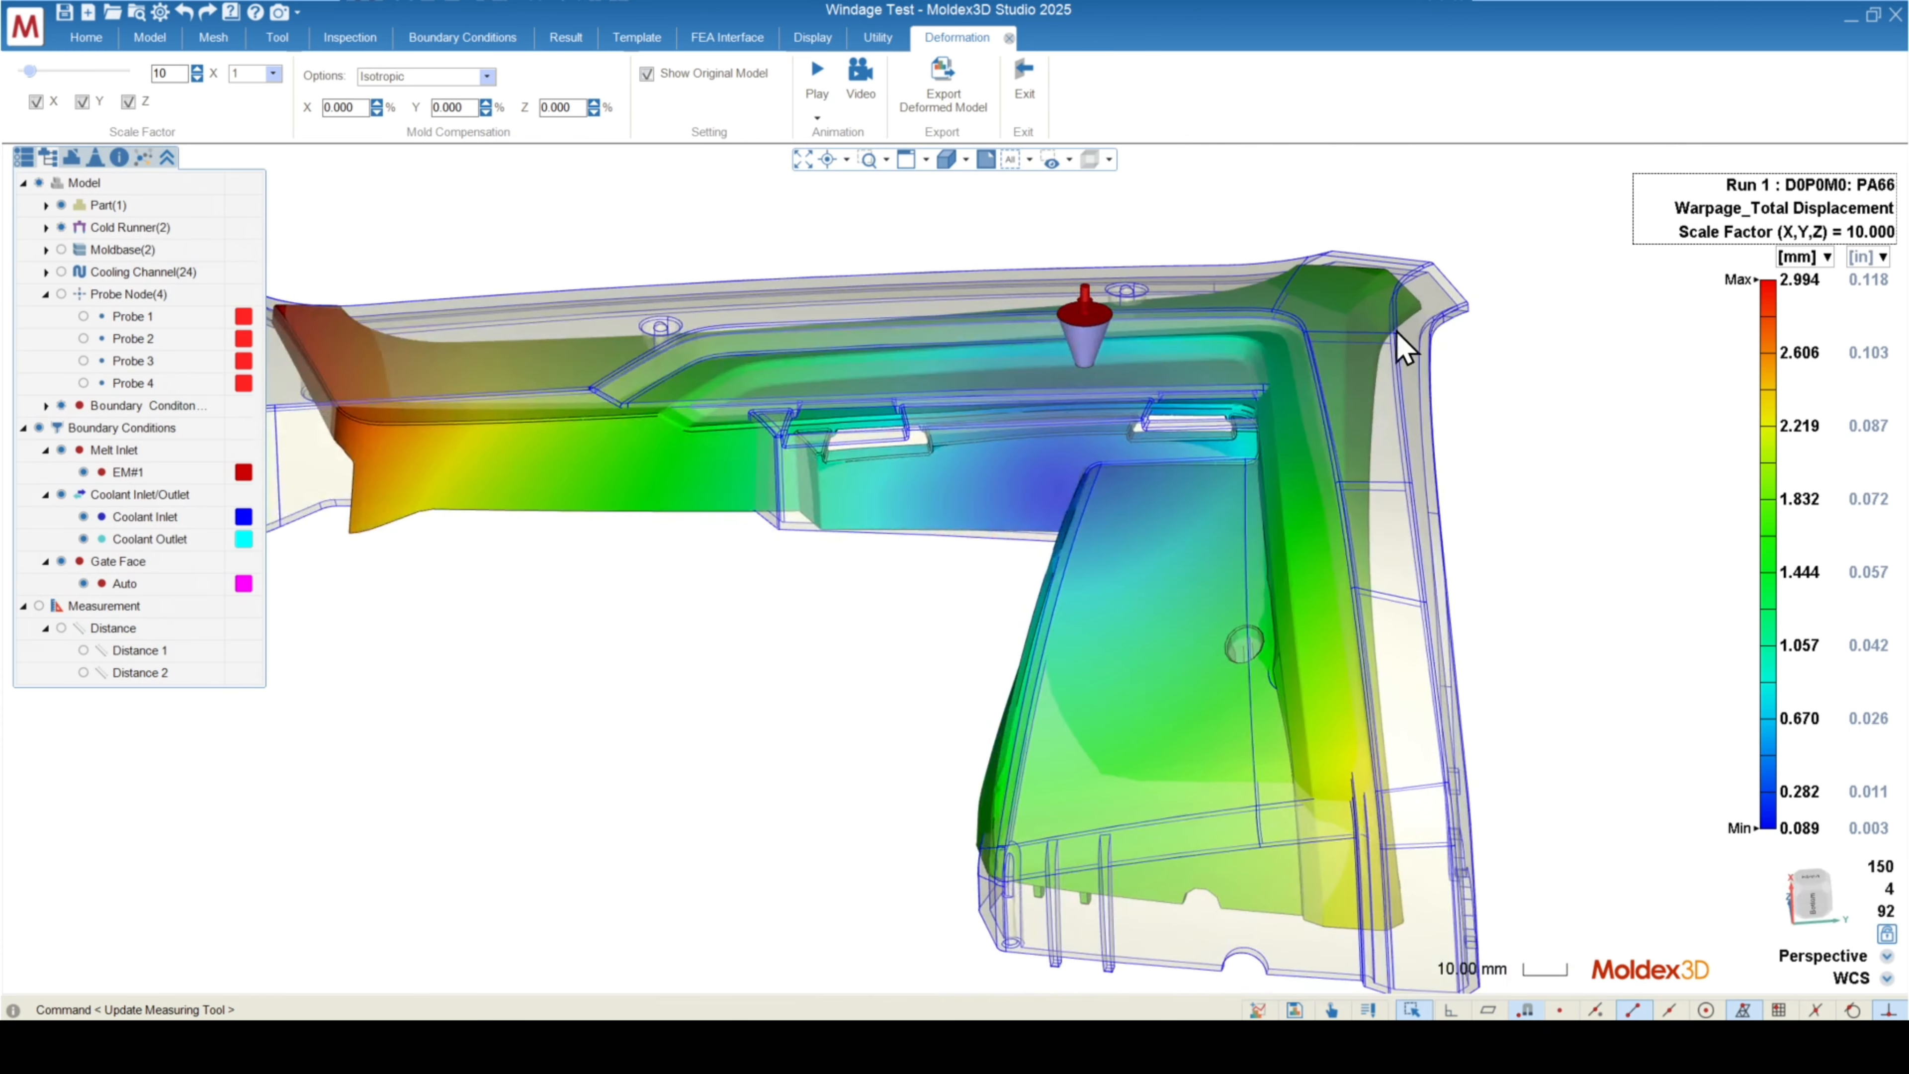
{"action": "scroll", "coordinate": [1399, 346], "scroll_direction": "down", "scroll_amount": 3}
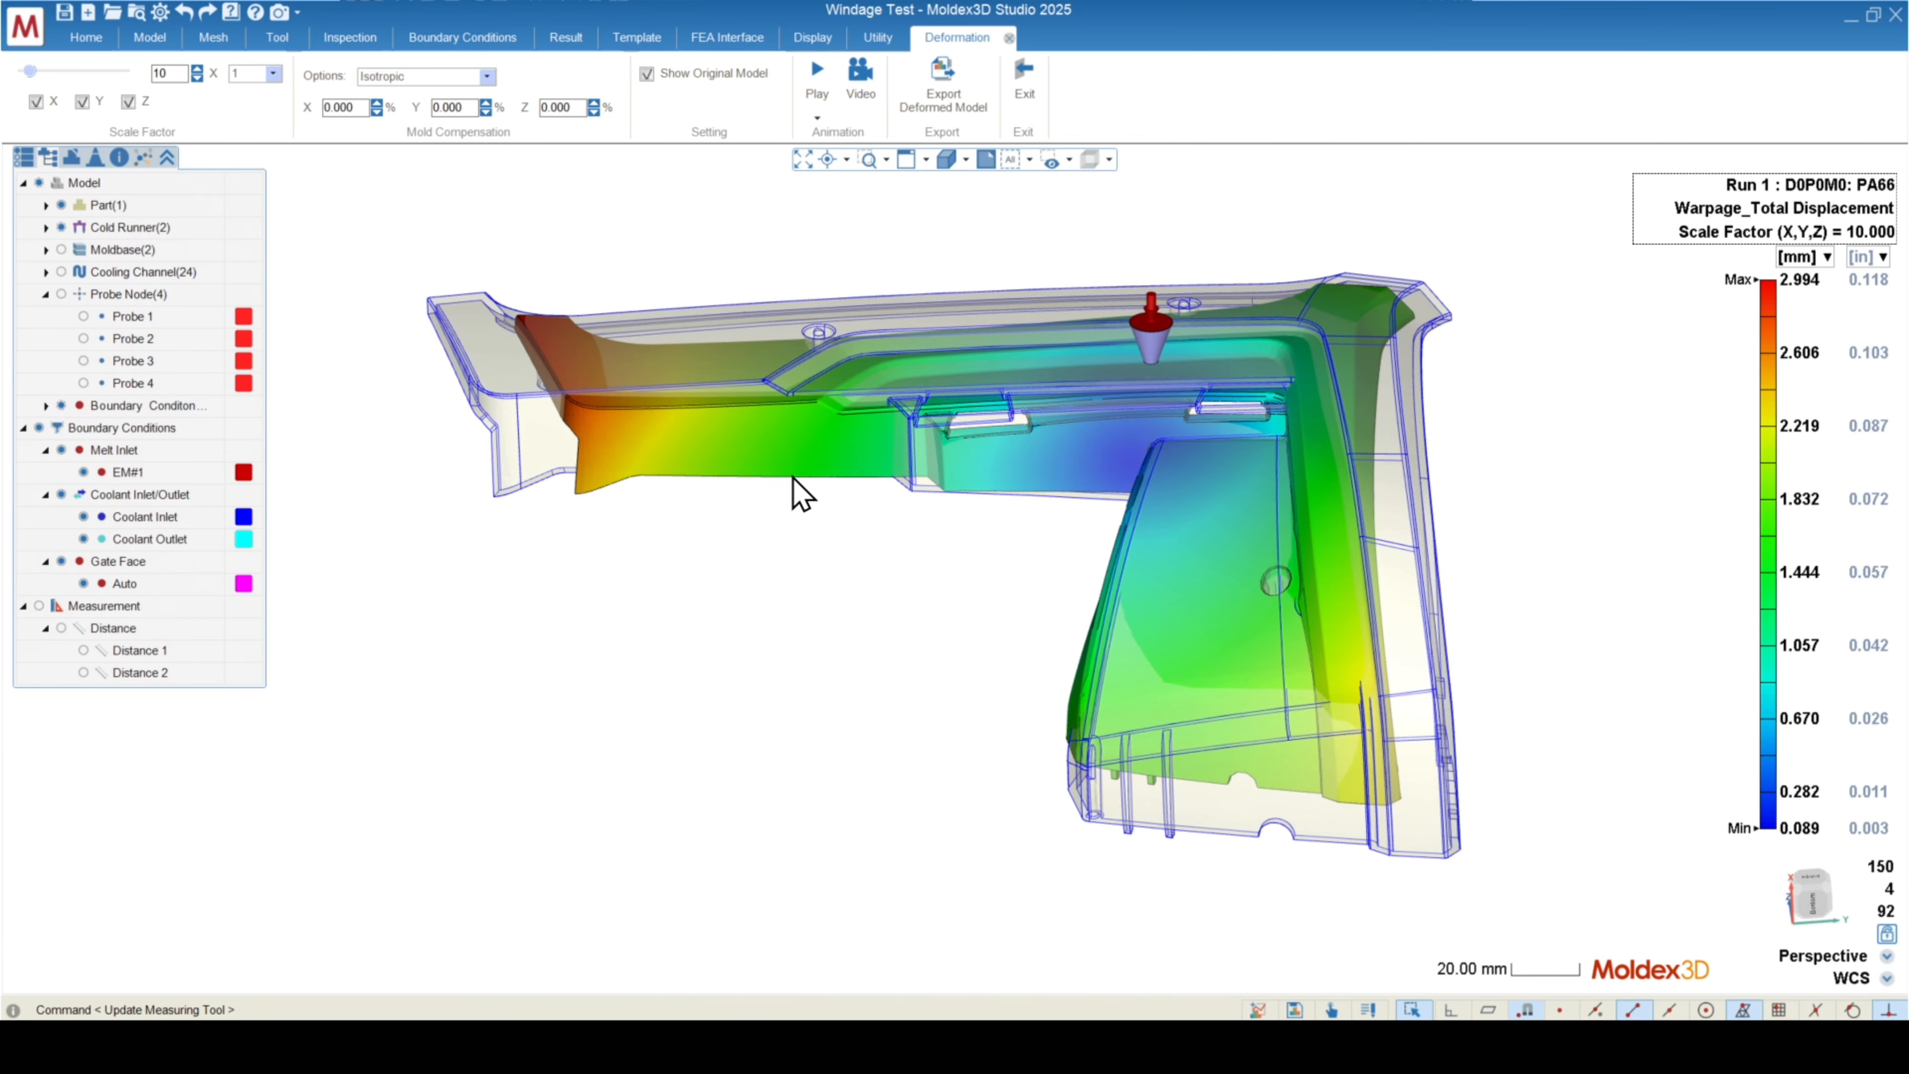
{"action": "mouse_move", "coordinate": [646, 613]}
{"action": "middle_mouse_down"}
{"action": "mouse_move", "coordinate": [677, 516]}
{"action": "mouse_move", "coordinate": [543, 499]}
{"action": "mouse_move", "coordinate": [733, 567]}
{"action": "mouse_move", "coordinate": [724, 797]}
{"action": "mouse_move", "coordinate": [707, 712]}
{"action": "mouse_move", "coordinate": [703, 755]}
{"action": "middle_mouse_up"}
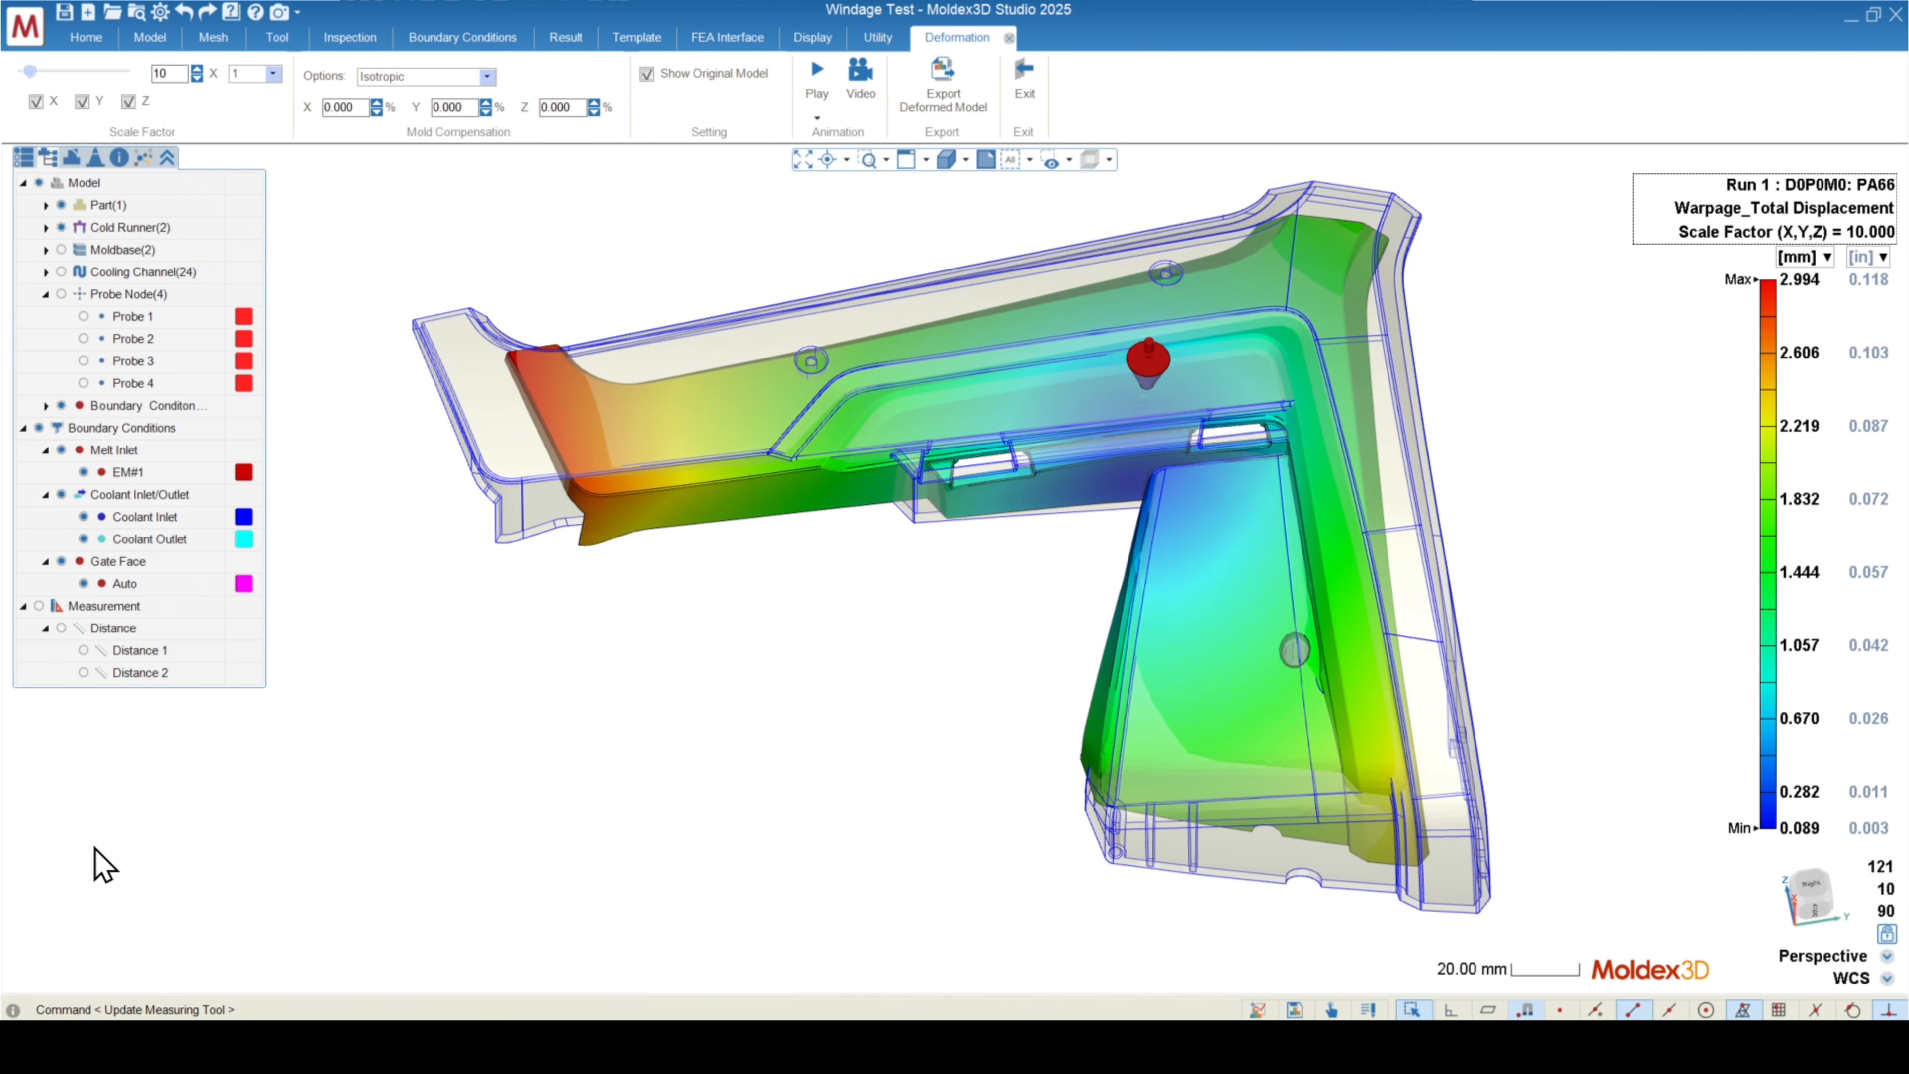
{"action": "mouse_move", "coordinate": [852, 755]}
{"action": "middle_mouse_down"}
{"action": "mouse_move", "coordinate": [985, 619]}
{"action": "mouse_move", "coordinate": [755, 947]}
{"action": "mouse_move", "coordinate": [724, 835]}
{"action": "mouse_move", "coordinate": [694, 864]}
{"action": "mouse_move", "coordinate": [760, 883]}
{"action": "middle_mouse_up"}
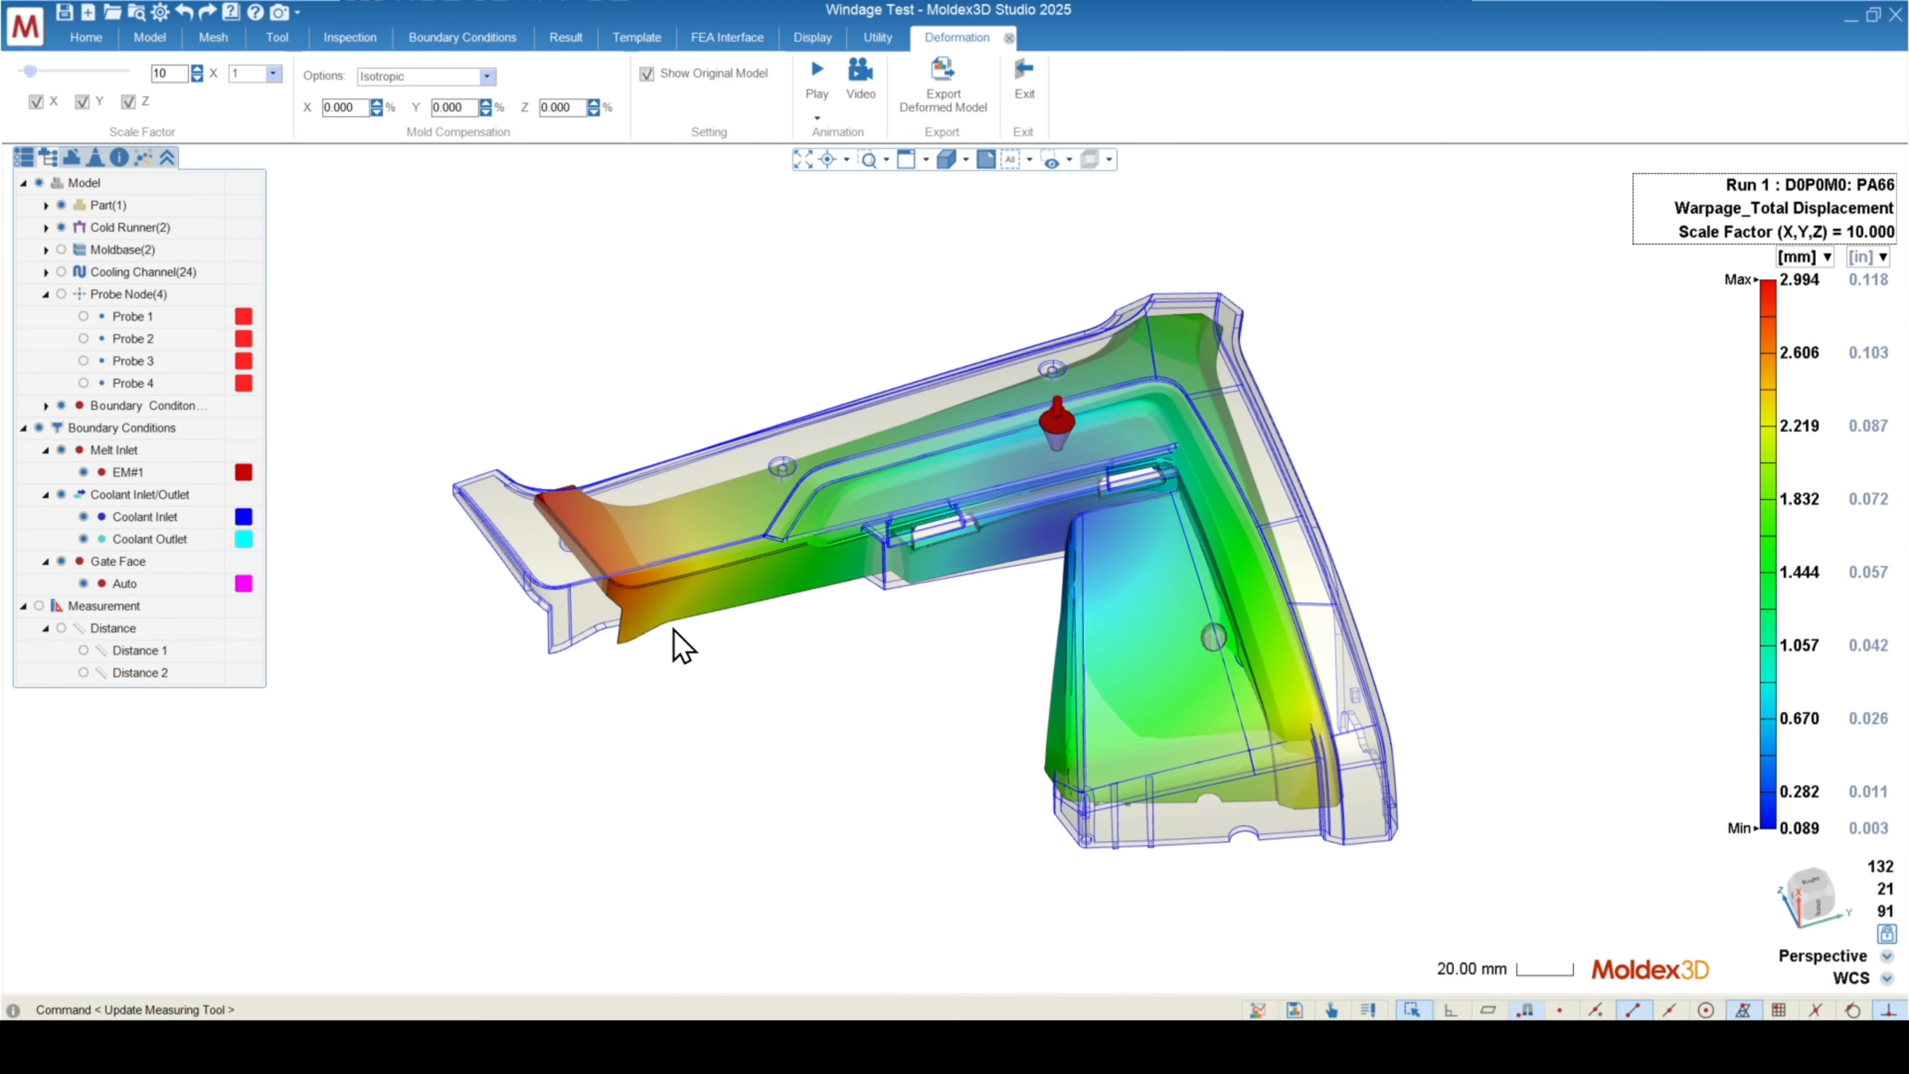
{"action": "mouse_move", "coordinate": [639, 626]}
{"action": "middle_mouse_down"}
{"action": "mouse_move", "coordinate": [758, 678]}
{"action": "mouse_move", "coordinate": [639, 592]}
{"action": "mouse_move", "coordinate": [476, 561]}
{"action": "mouse_move", "coordinate": [622, 755]}
{"action": "mouse_move", "coordinate": [605, 865]}
{"action": "mouse_move", "coordinate": [621, 861]}
{"action": "mouse_move", "coordinate": [601, 793]}
{"action": "mouse_move", "coordinate": [618, 758]}
{"action": "mouse_move", "coordinate": [485, 730]}
{"action": "middle_mouse_up"}
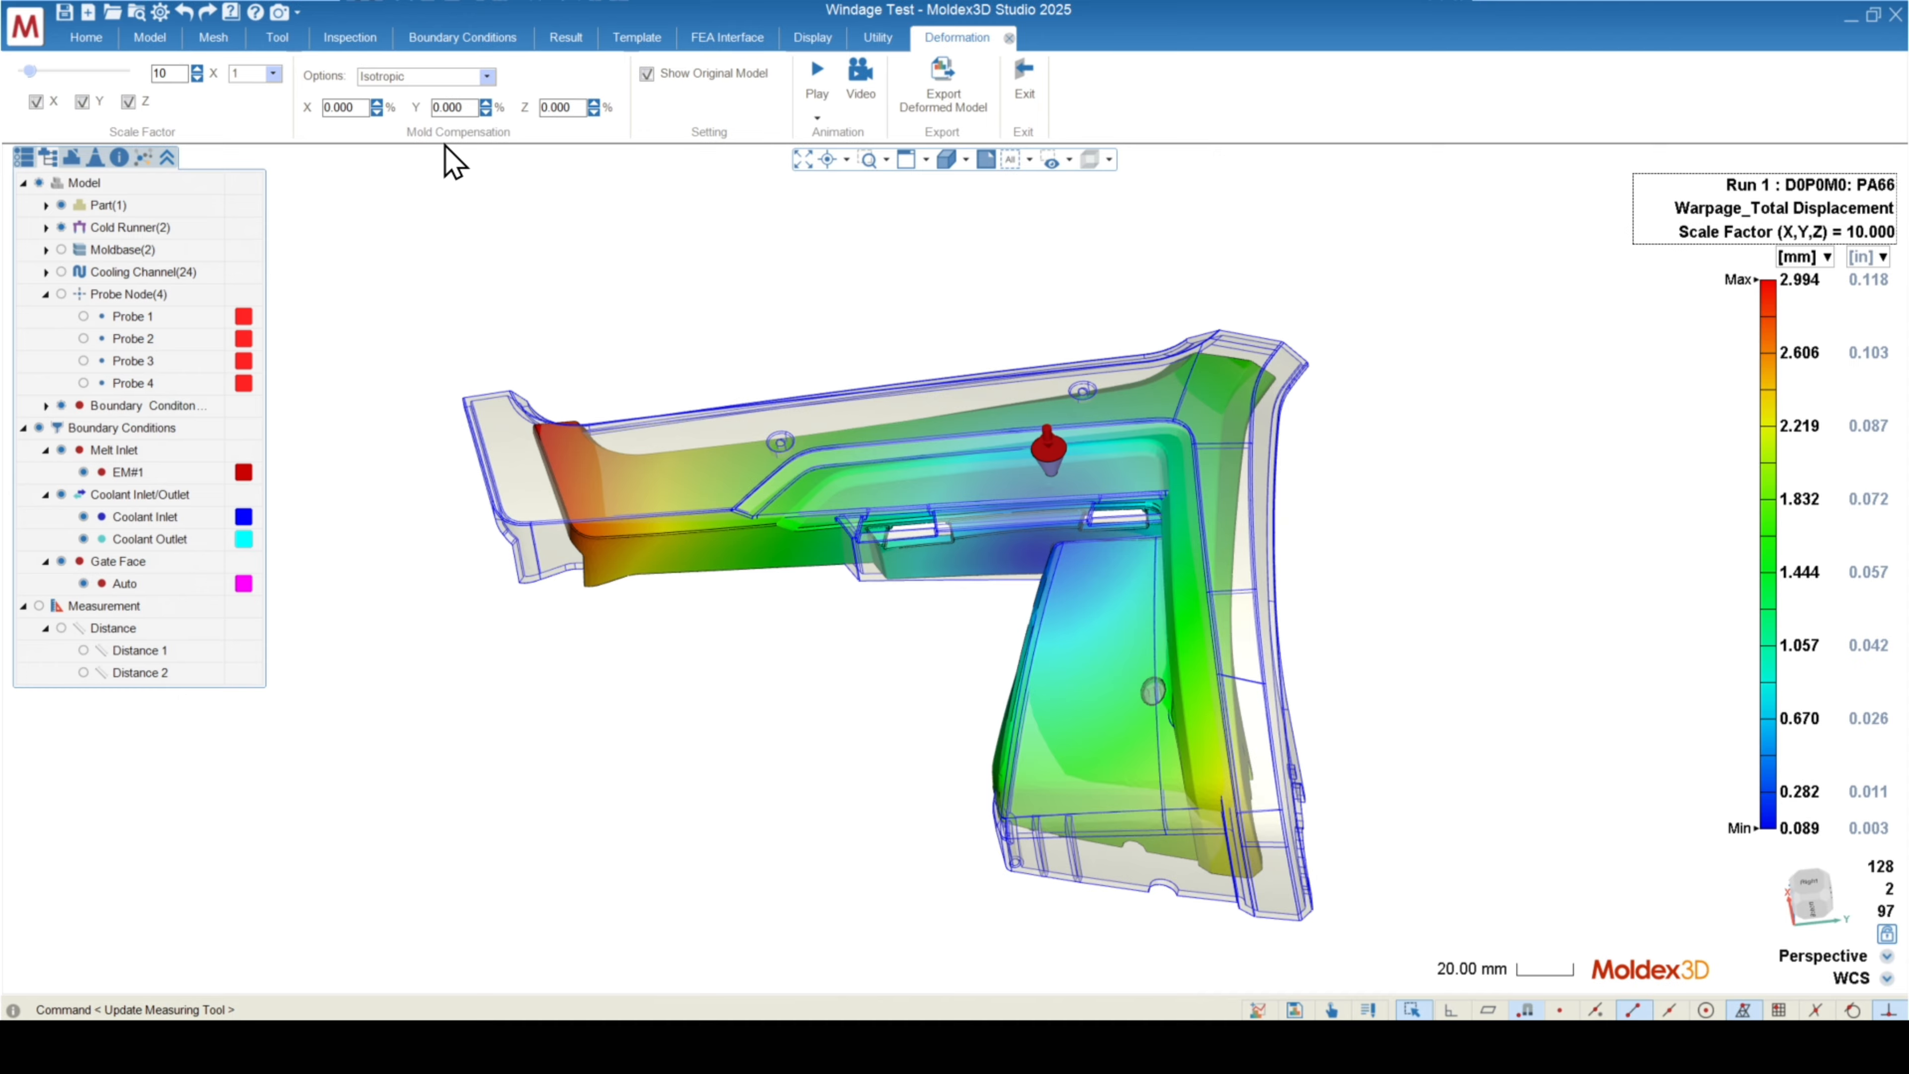
- Apply an isotropic mold compensation of 1.2% to the total displacement result
{"action": "left_click_drag", "start_coordinate": [369, 107], "coordinate": [309, 107]}
{"action": "left_click", "coordinate": [483, 207]}
{"action": "type", "text": "1.2"}
{"action": "key", "text": "Return"}
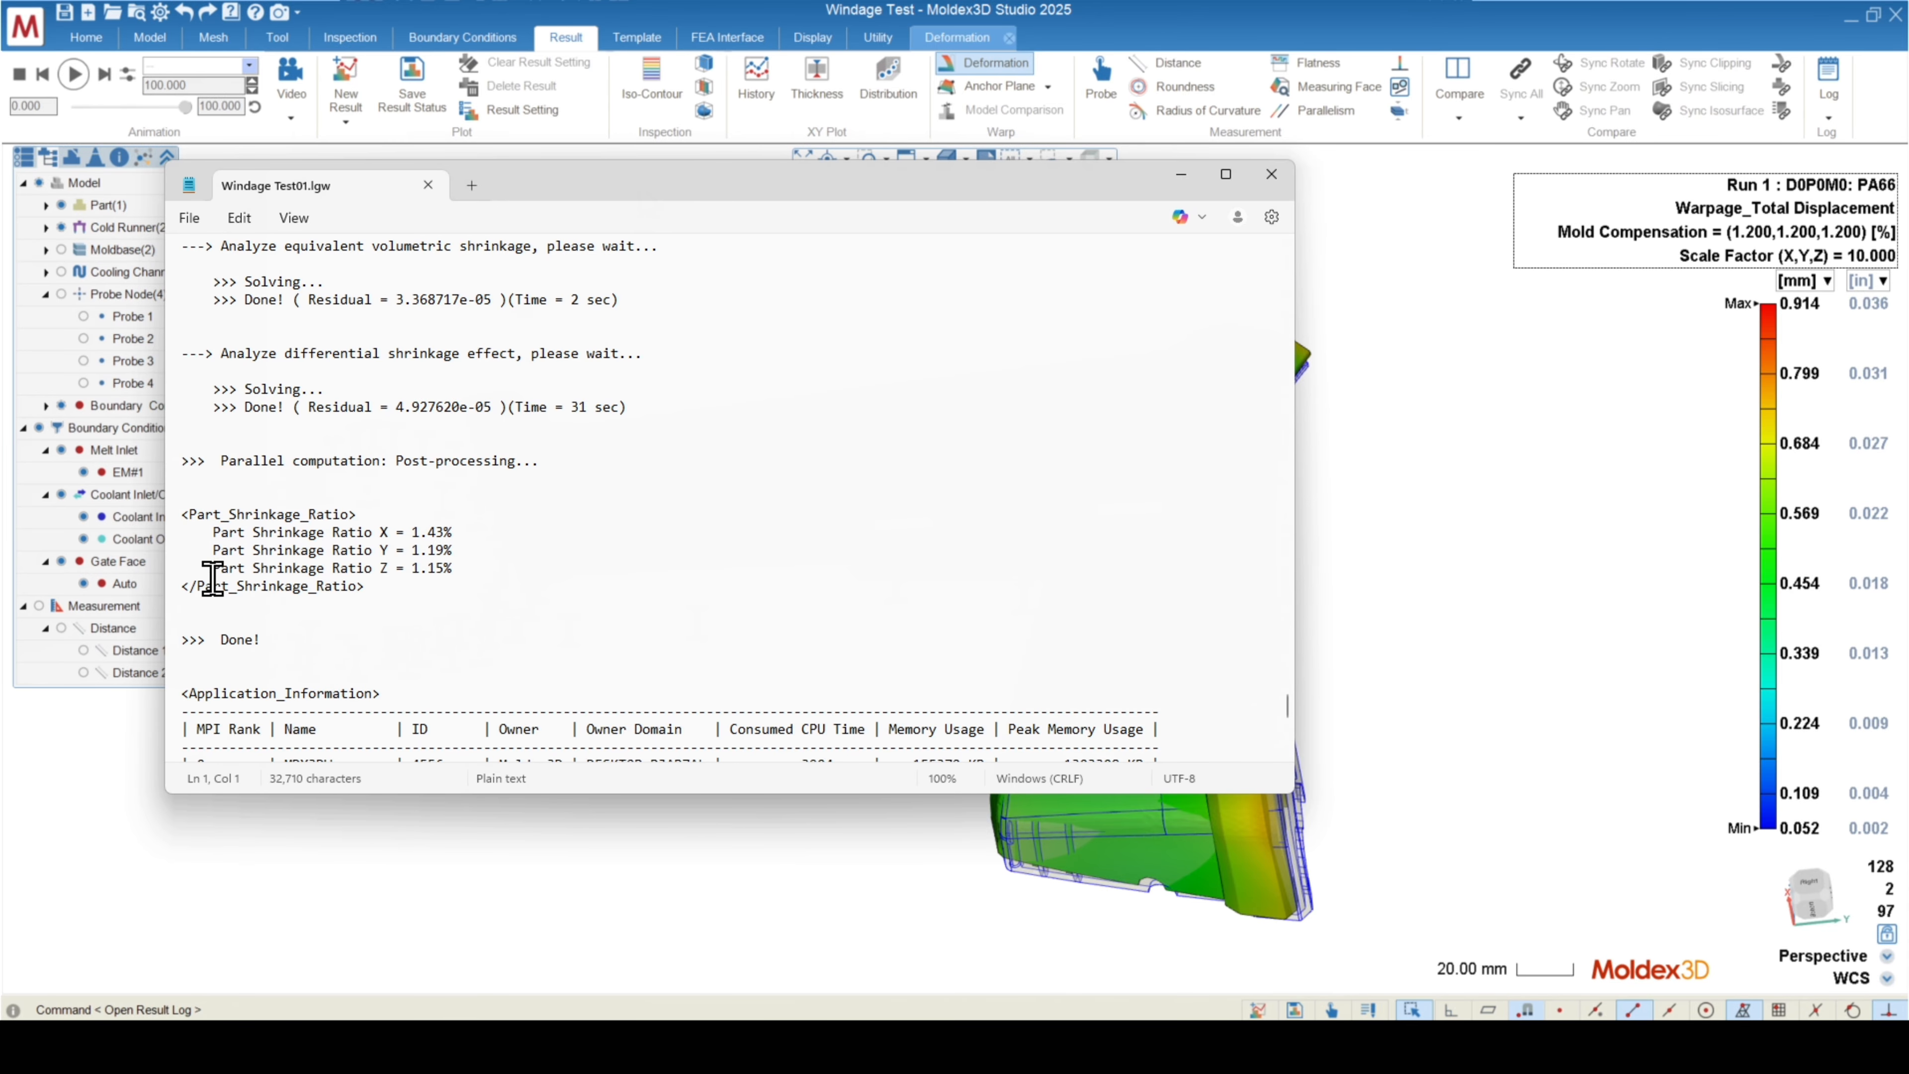
- Leave the shrinkage ratio log for the deformation settings and try the Anisotropic mold compensation option
{"action": "left_click", "coordinate": [1424, 308]}
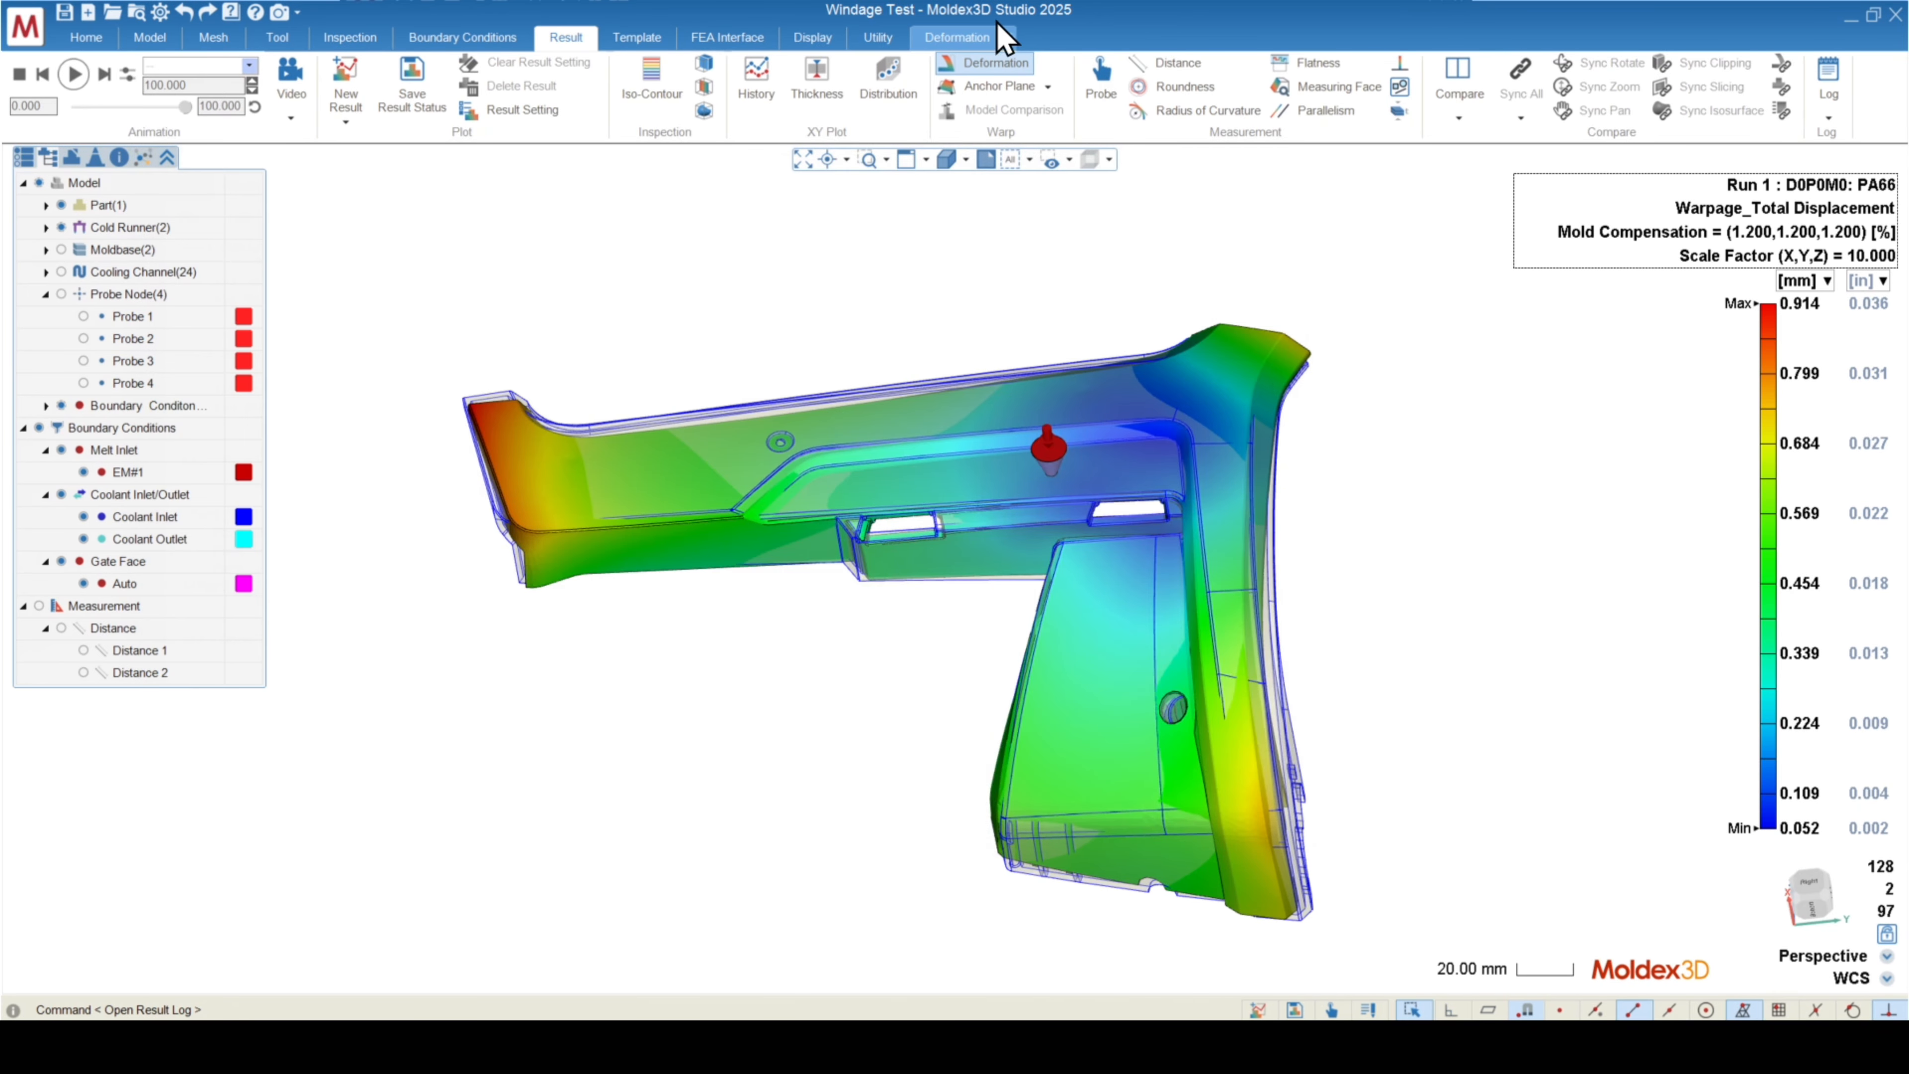
{"action": "left_click", "coordinate": [932, 35]}
{"action": "left_click", "coordinate": [392, 77]}
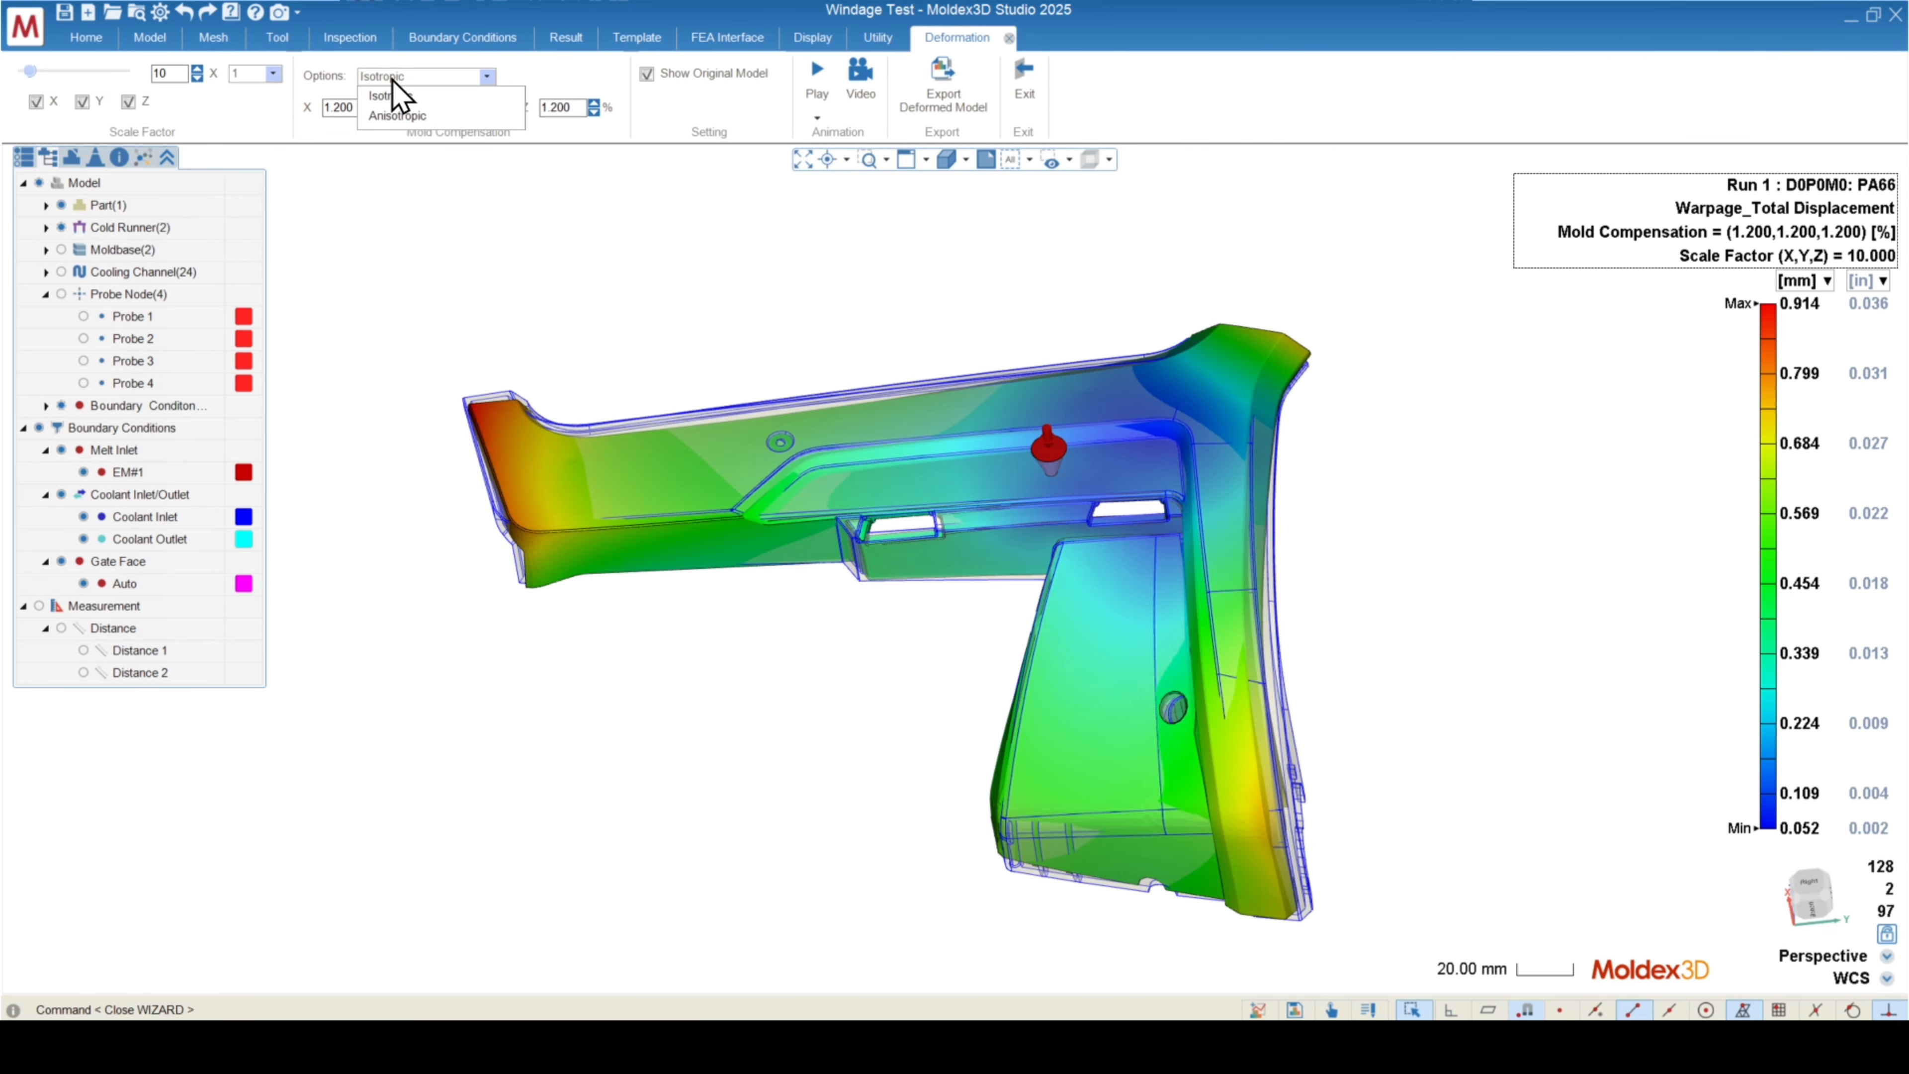
{"action": "left_click", "coordinate": [395, 116]}
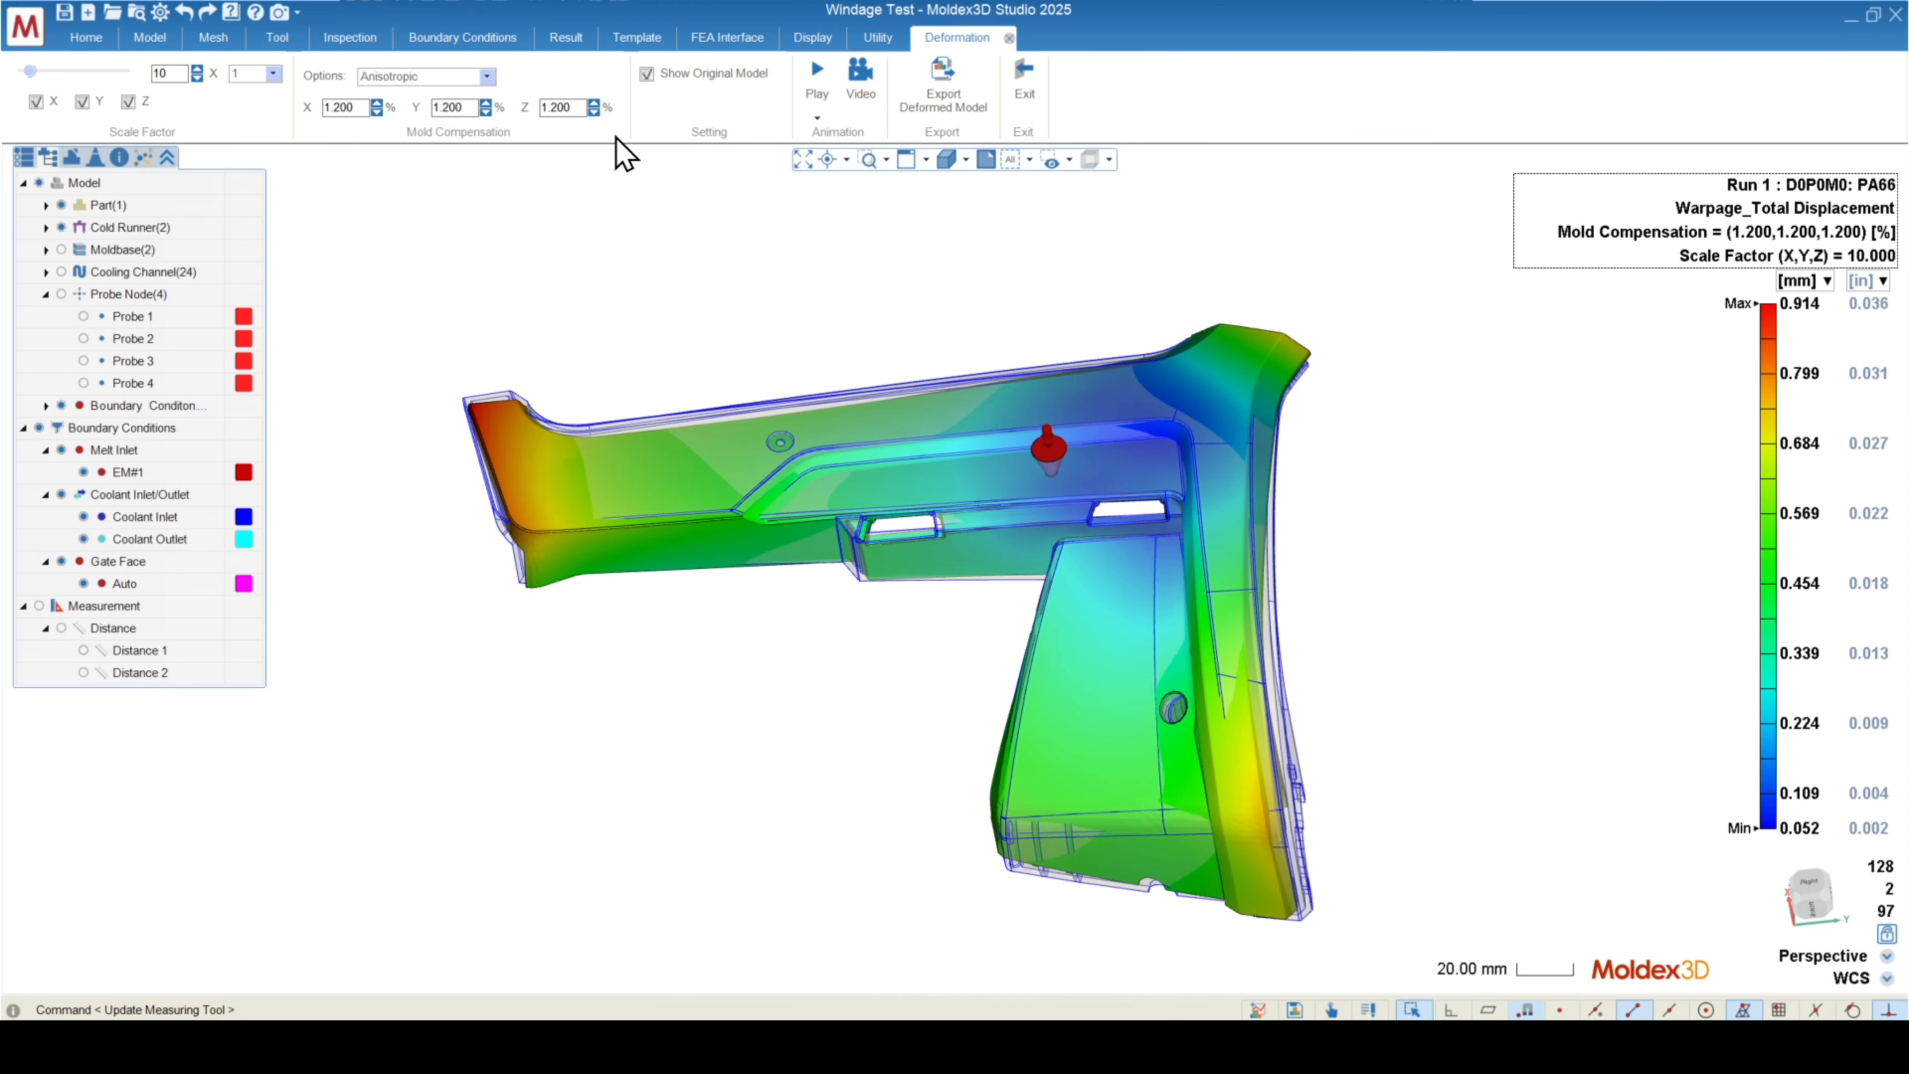
- Inspect the remaining warpage of the compensated part from several angles, including along its edge
{"action": "mouse_move", "coordinate": [766, 405]}
{"action": "middle_mouse_down"}
{"action": "mouse_move", "coordinate": [760, 339]}
{"action": "mouse_move", "coordinate": [975, 315]}
{"action": "mouse_move", "coordinate": [929, 358]}
{"action": "mouse_move", "coordinate": [731, 240]}
{"action": "mouse_move", "coordinate": [610, 291]}
{"action": "mouse_move", "coordinate": [716, 324]}
{"action": "mouse_move", "coordinate": [778, 503]}
{"action": "mouse_move", "coordinate": [715, 333]}
{"action": "mouse_move", "coordinate": [716, 136]}
{"action": "mouse_move", "coordinate": [1029, 662]}
{"action": "mouse_move", "coordinate": [1036, 528]}
{"action": "mouse_move", "coordinate": [1049, 590]}
{"action": "mouse_move", "coordinate": [1006, 733]}
{"action": "mouse_move", "coordinate": [533, 665]}
{"action": "mouse_move", "coordinate": [790, 683]}
{"action": "mouse_move", "coordinate": [708, 712]}
{"action": "mouse_move", "coordinate": [840, 715]}
{"action": "mouse_move", "coordinate": [1052, 853]}
{"action": "middle_mouse_up"}
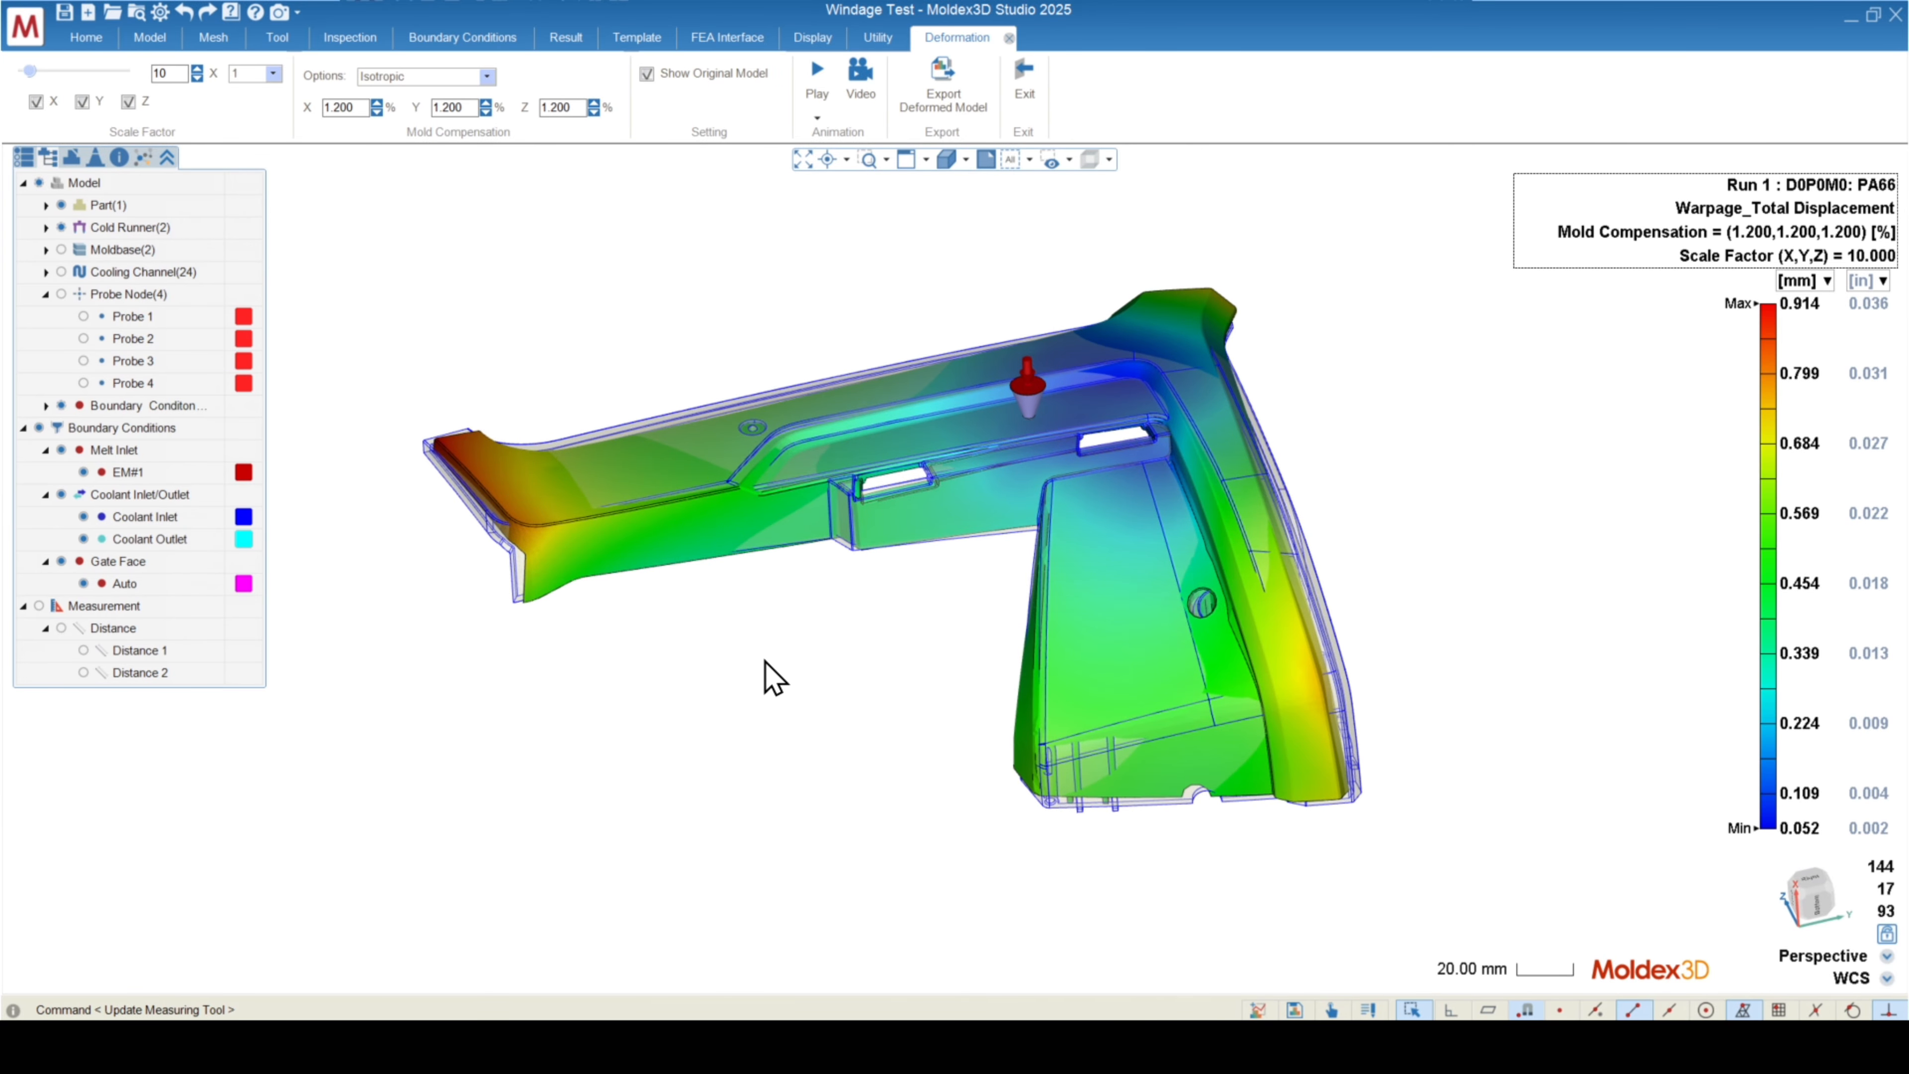
{"action": "mouse_move", "coordinate": [695, 596]}
{"action": "middle_mouse_down"}
{"action": "mouse_move", "coordinate": [797, 733]}
{"action": "mouse_move", "coordinate": [715, 605]}
{"action": "mouse_move", "coordinate": [460, 555]}
{"action": "mouse_move", "coordinate": [490, 581]}
{"action": "mouse_move", "coordinate": [600, 602]}
{"action": "mouse_move", "coordinate": [941, 584]}
{"action": "mouse_move", "coordinate": [753, 758]}
{"action": "middle_mouse_up"}
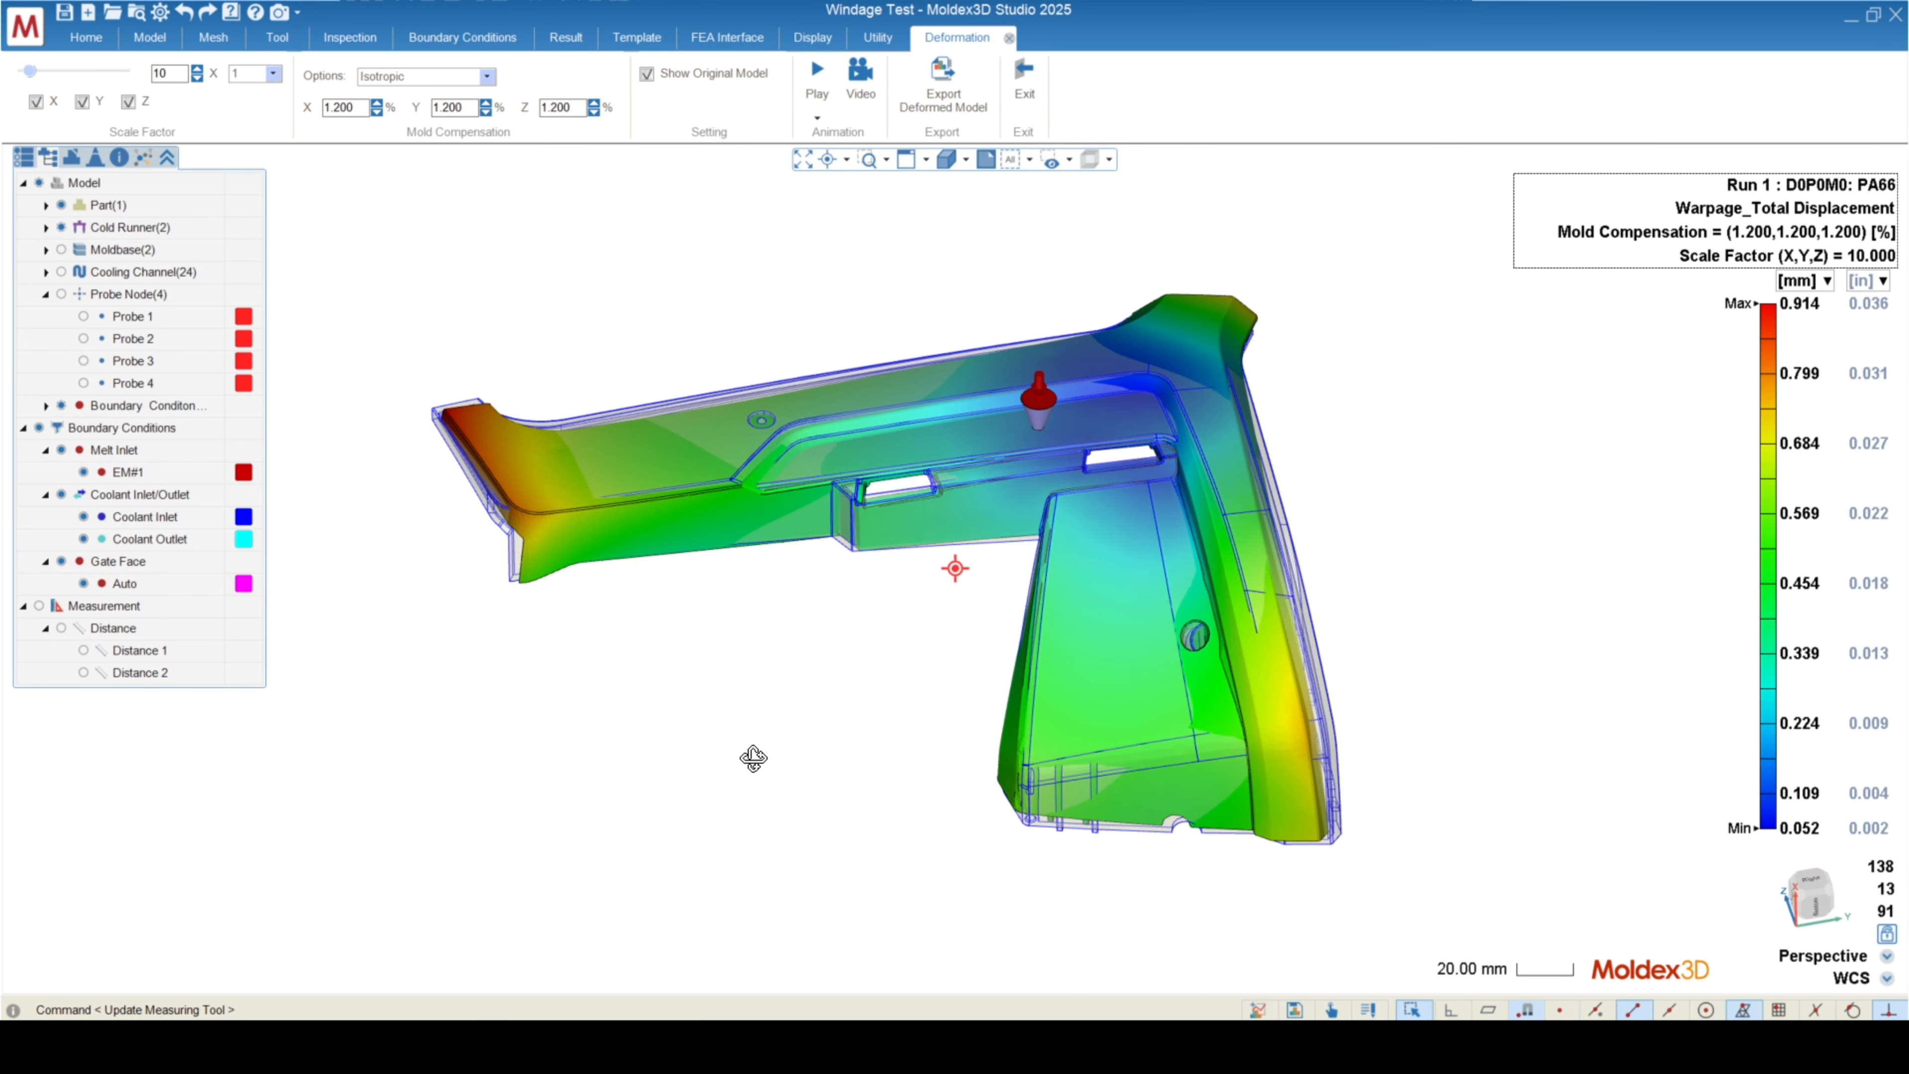
{"action": "middle_click_drag", "start_coordinate": [753, 758], "coordinate": [809, 755]}
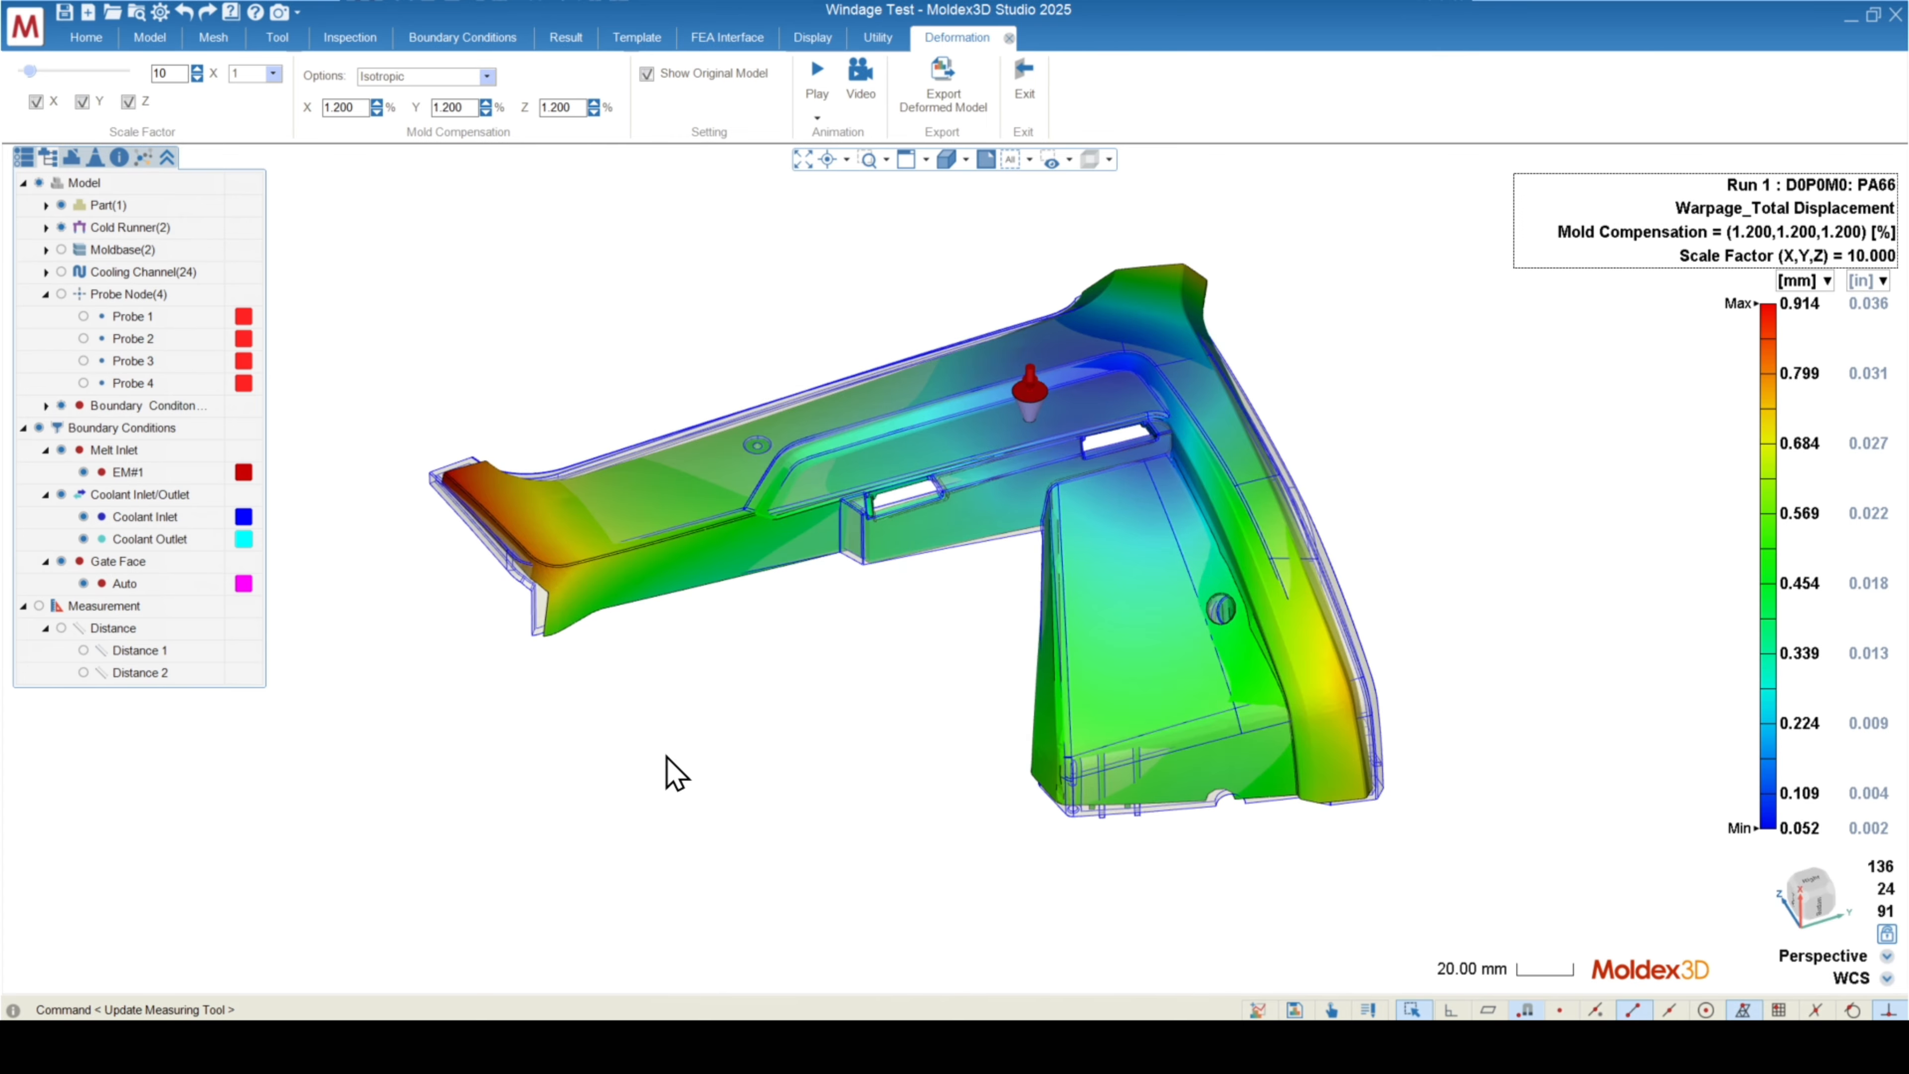
{"action": "middle_click_drag", "start_coordinate": [661, 717], "coordinate": [788, 755]}
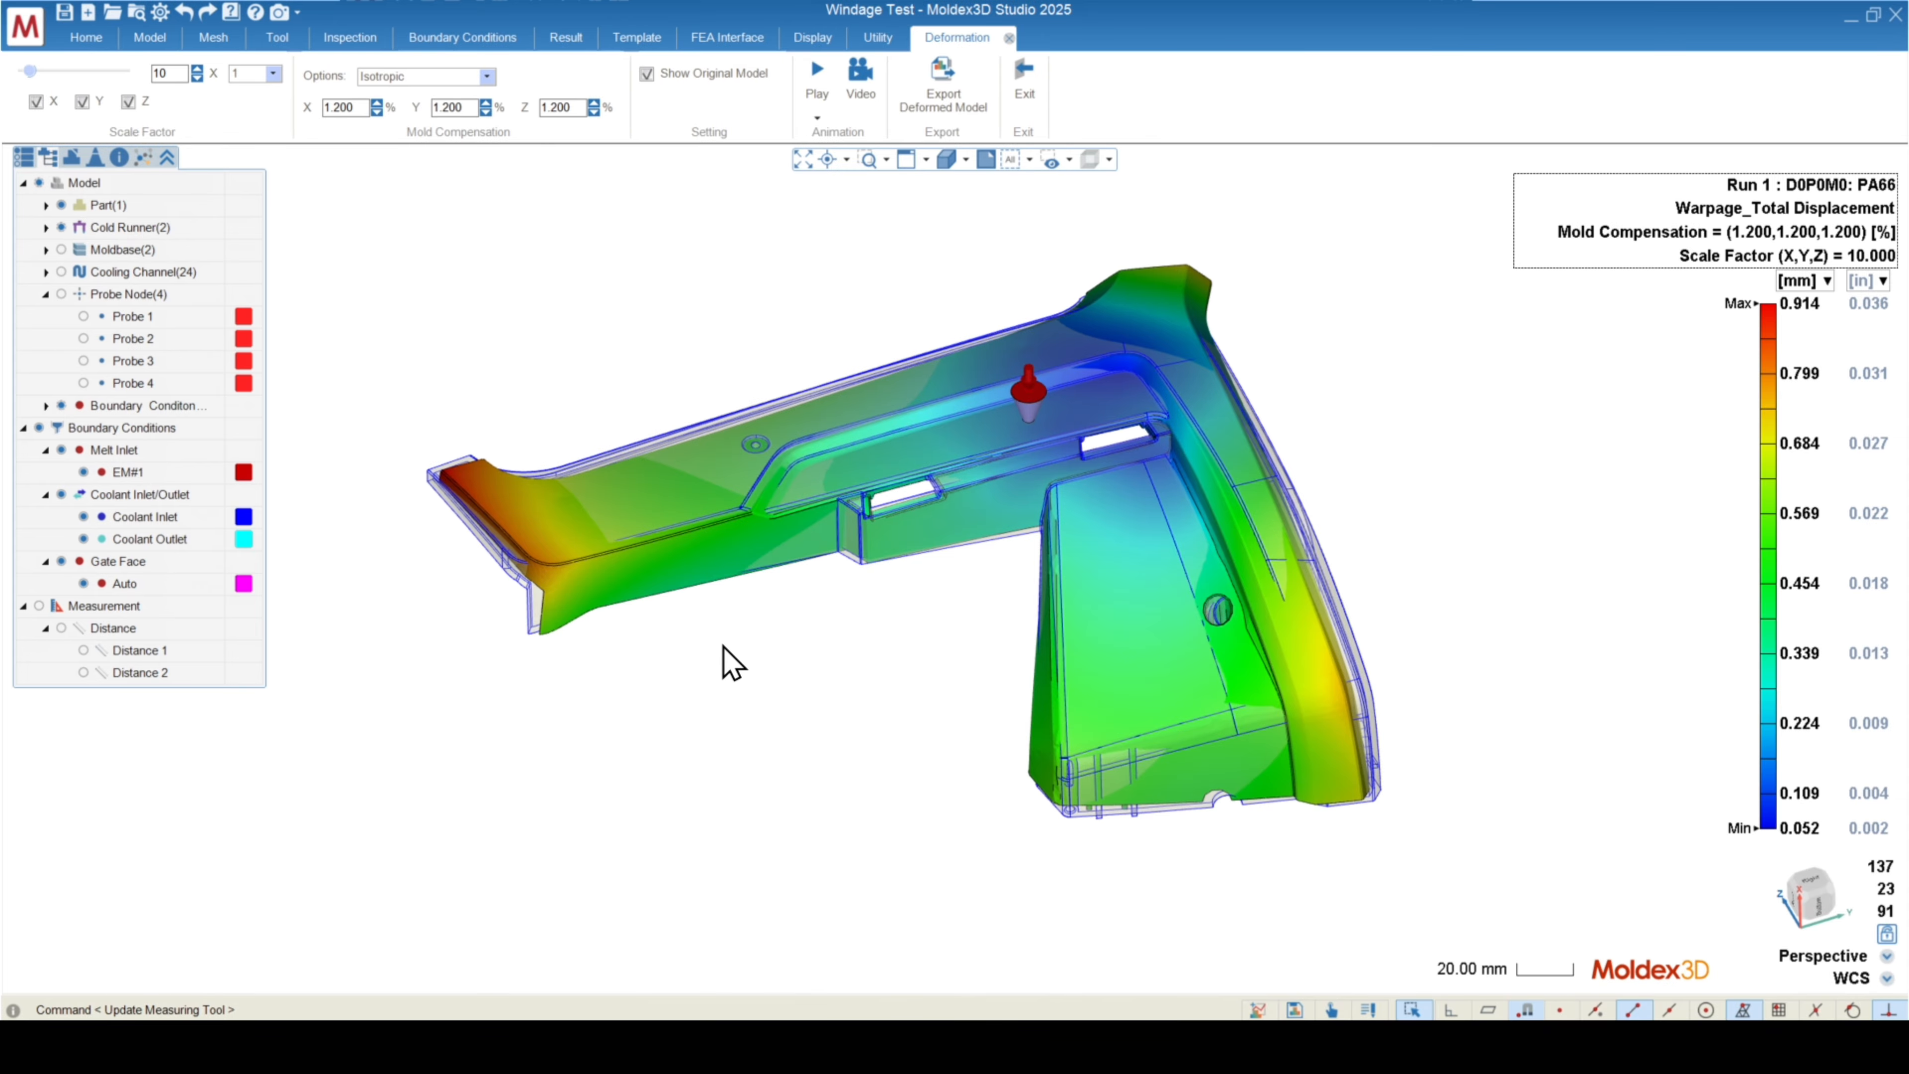
{"action": "mouse_move", "coordinate": [800, 672]}
{"action": "middle_mouse_down"}
{"action": "mouse_move", "coordinate": [810, 713]}
{"action": "mouse_move", "coordinate": [762, 601]}
{"action": "mouse_move", "coordinate": [464, 575]}
{"action": "mouse_move", "coordinate": [549, 554]}
{"action": "mouse_move", "coordinate": [470, 478]}
{"action": "middle_mouse_up"}
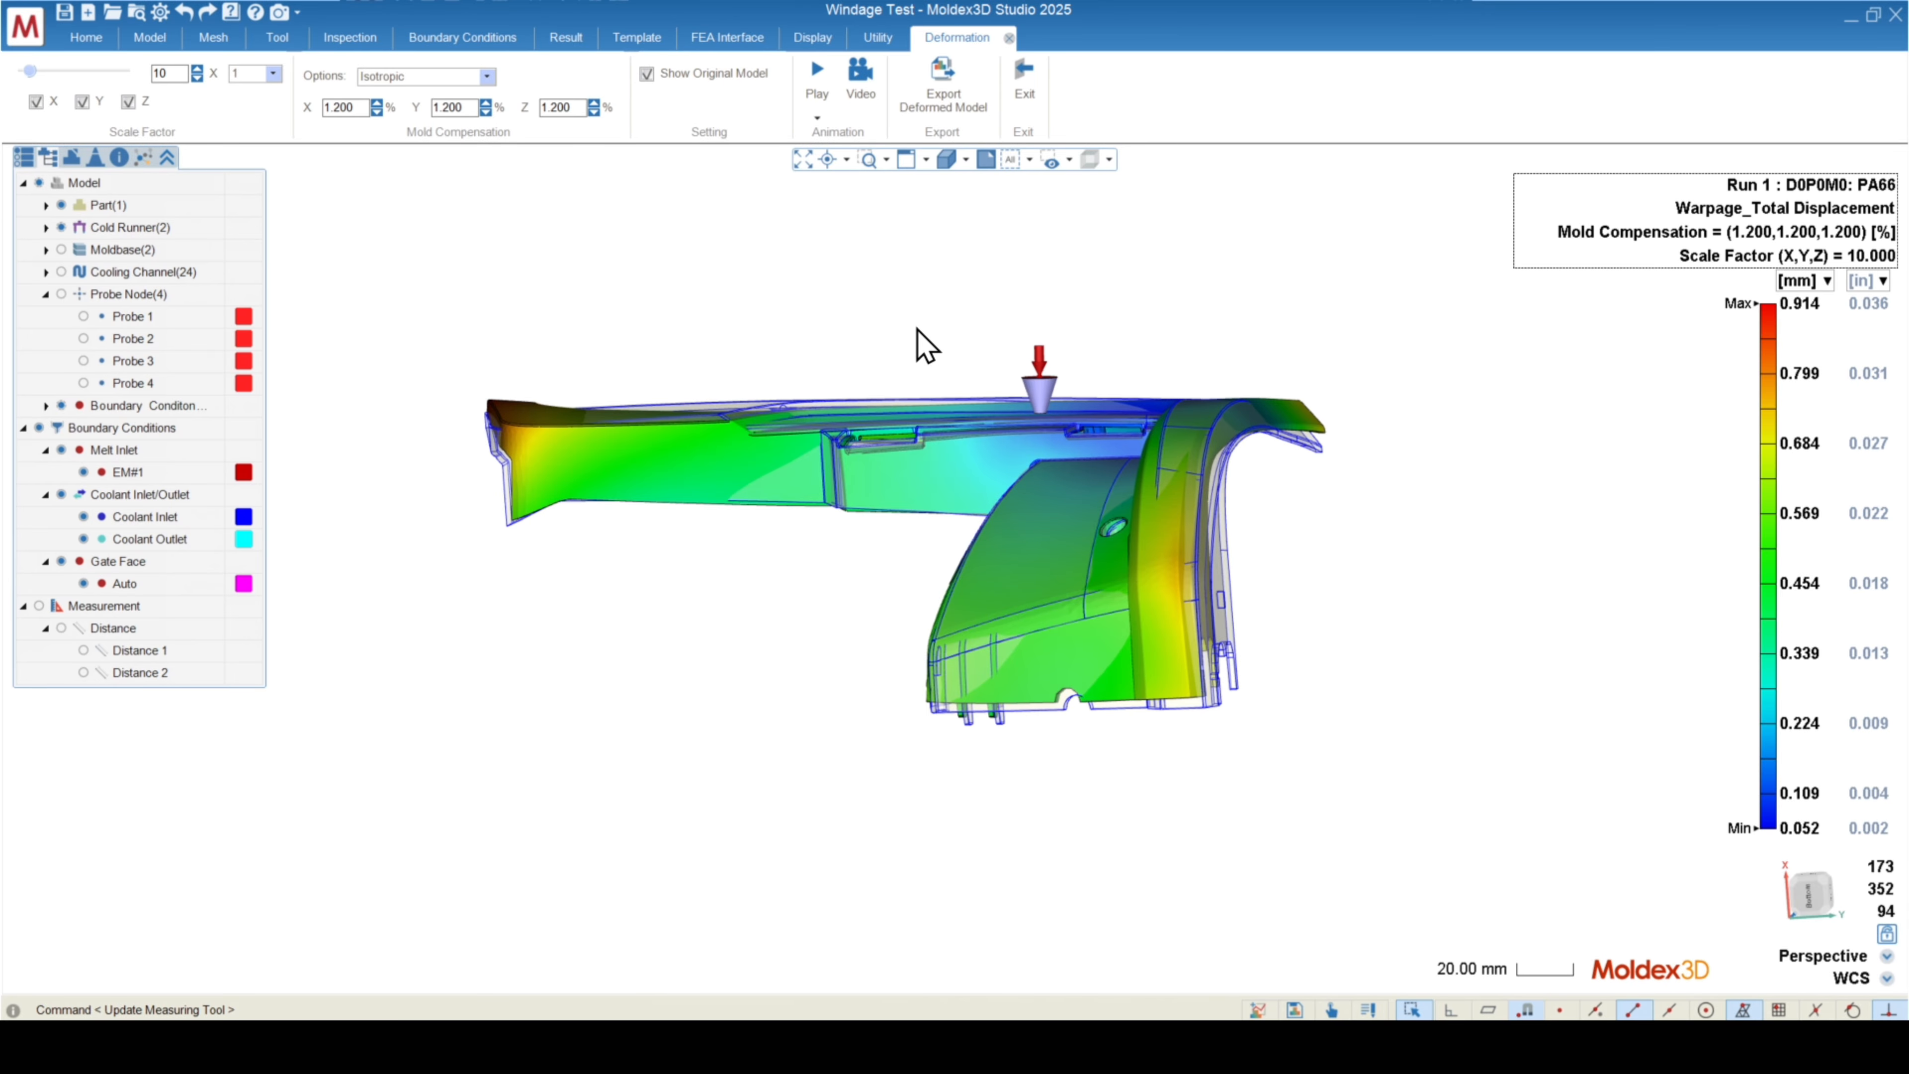
- Start exporting the deformed model and choose STEP as the file format
{"action": "left_click", "coordinate": [955, 114]}
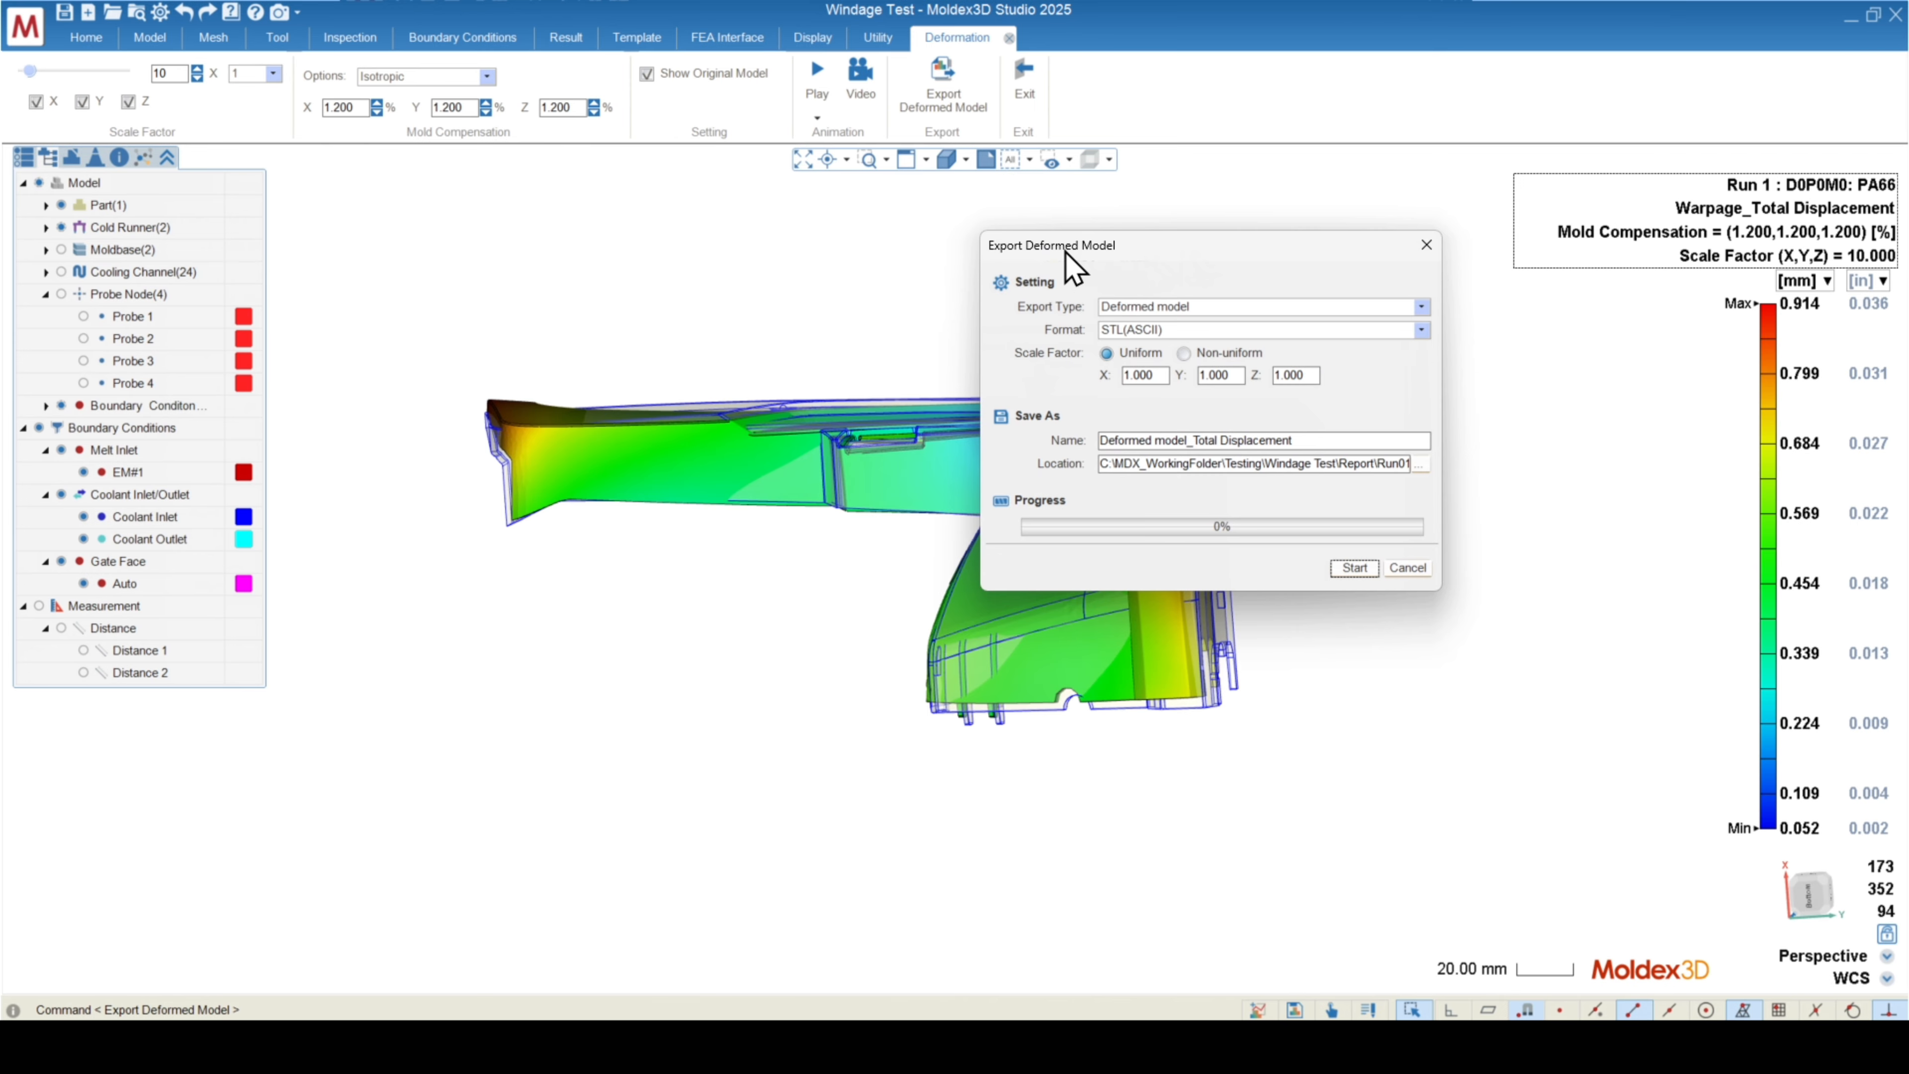
{"action": "left_click", "coordinate": [1121, 332]}
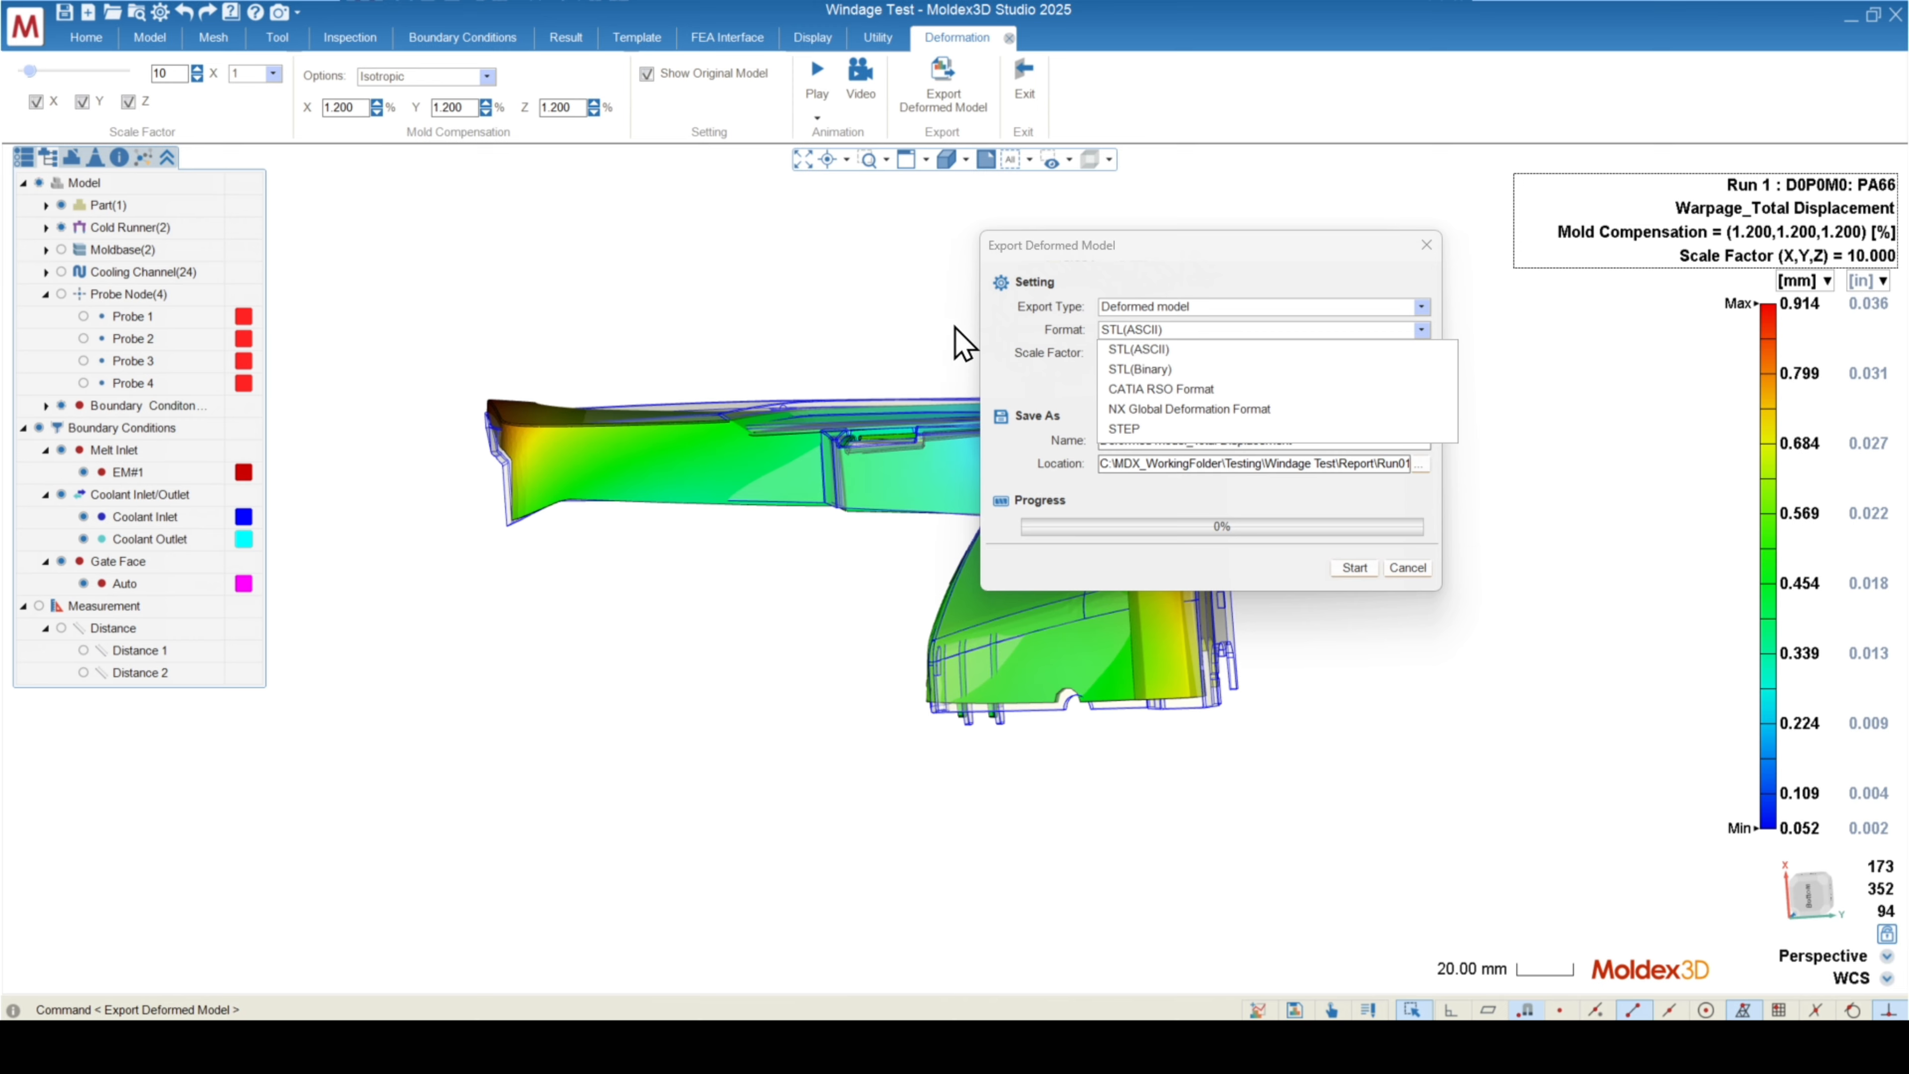
{"action": "left_click", "coordinate": [1127, 429]}
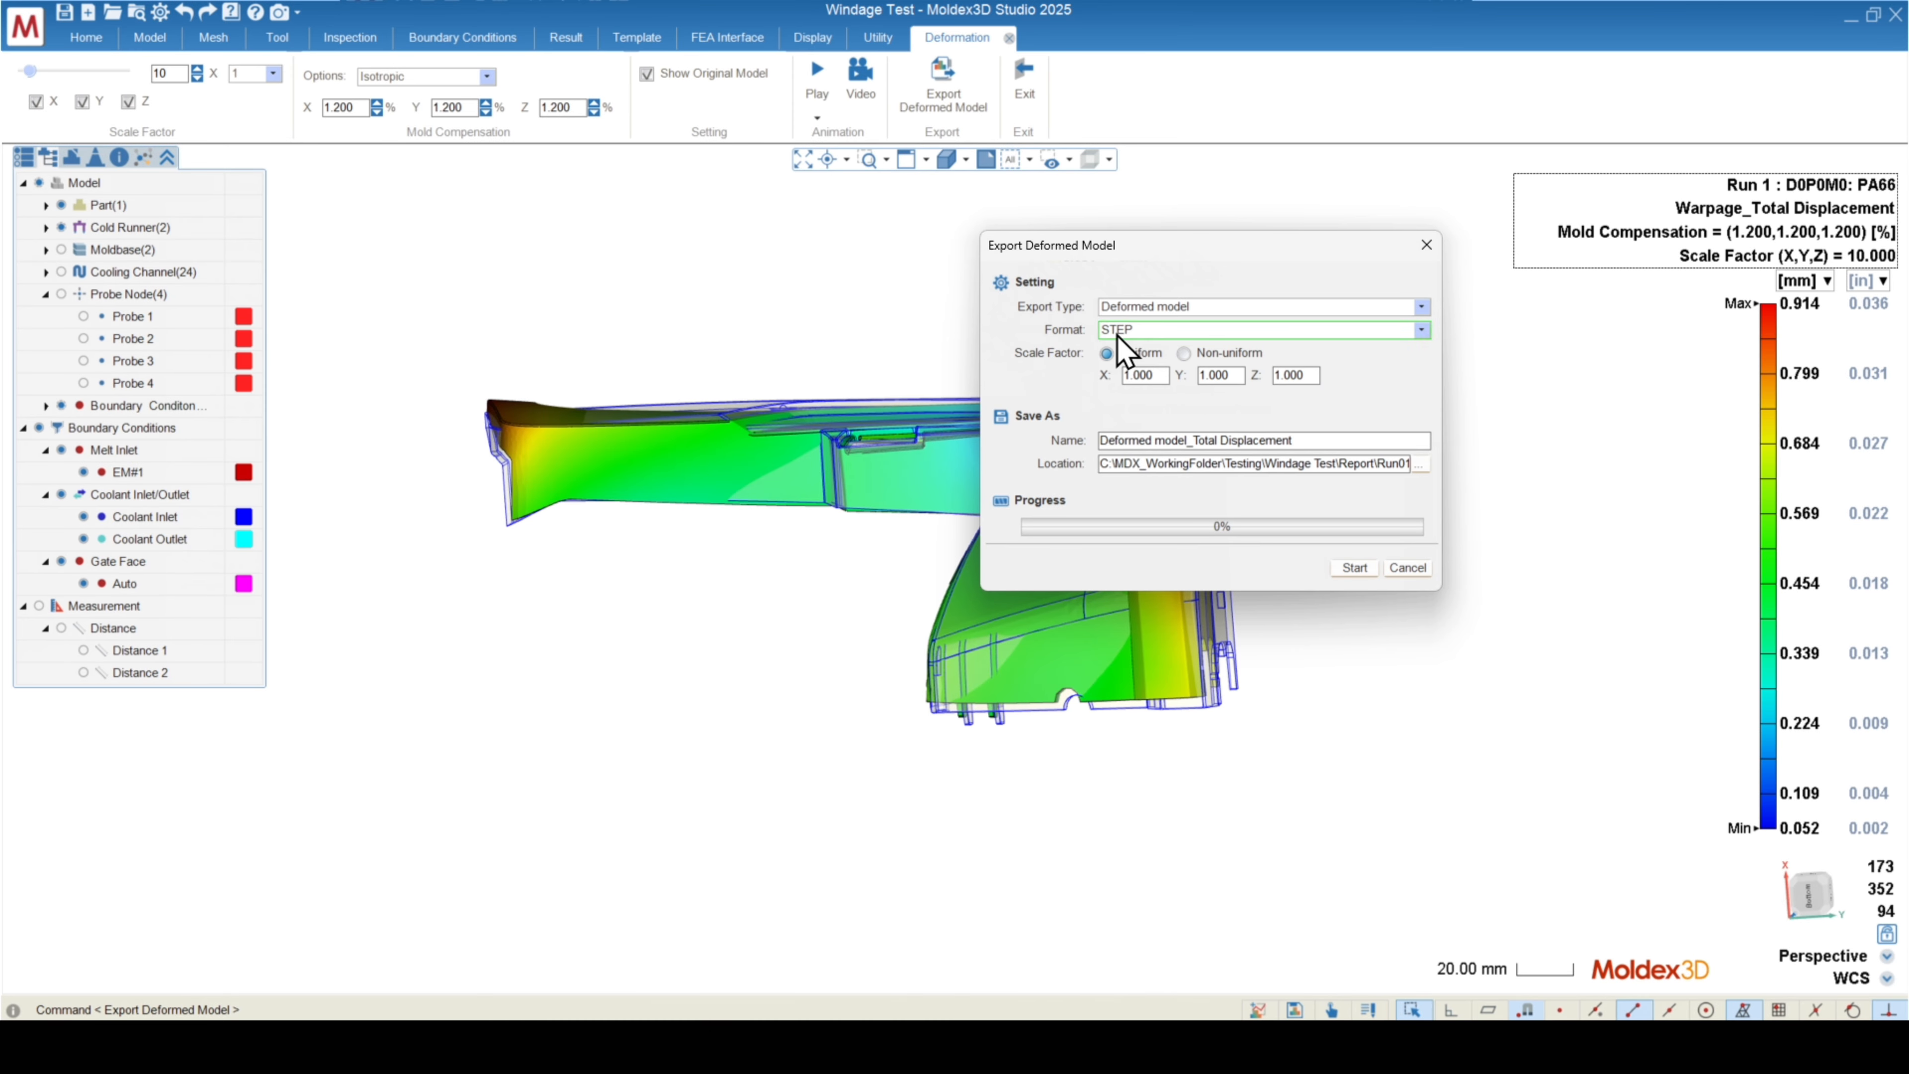
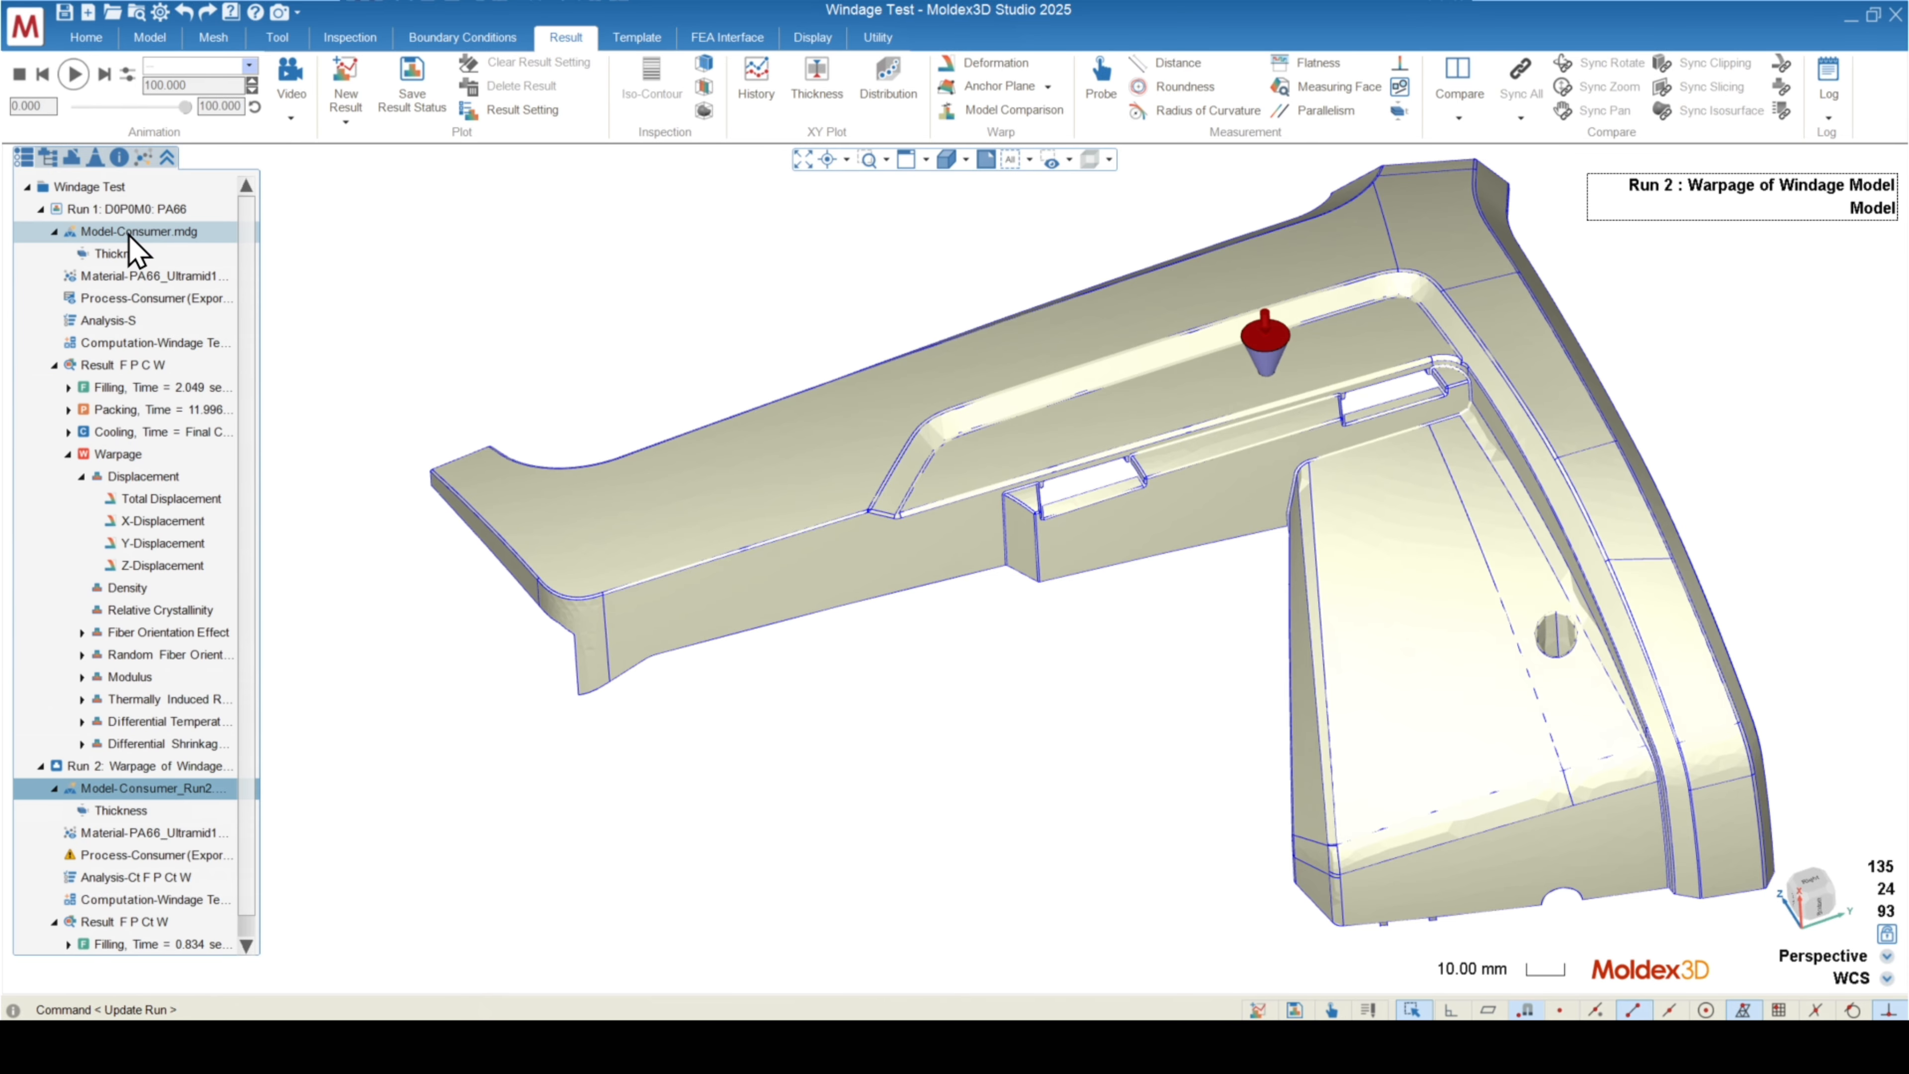
- Examine the Run 2 warpage model and open its case information with mesh, dimension and volume details
{"action": "scroll", "coordinate": [203, 744], "scroll_direction": "down", "scroll_amount": 1}
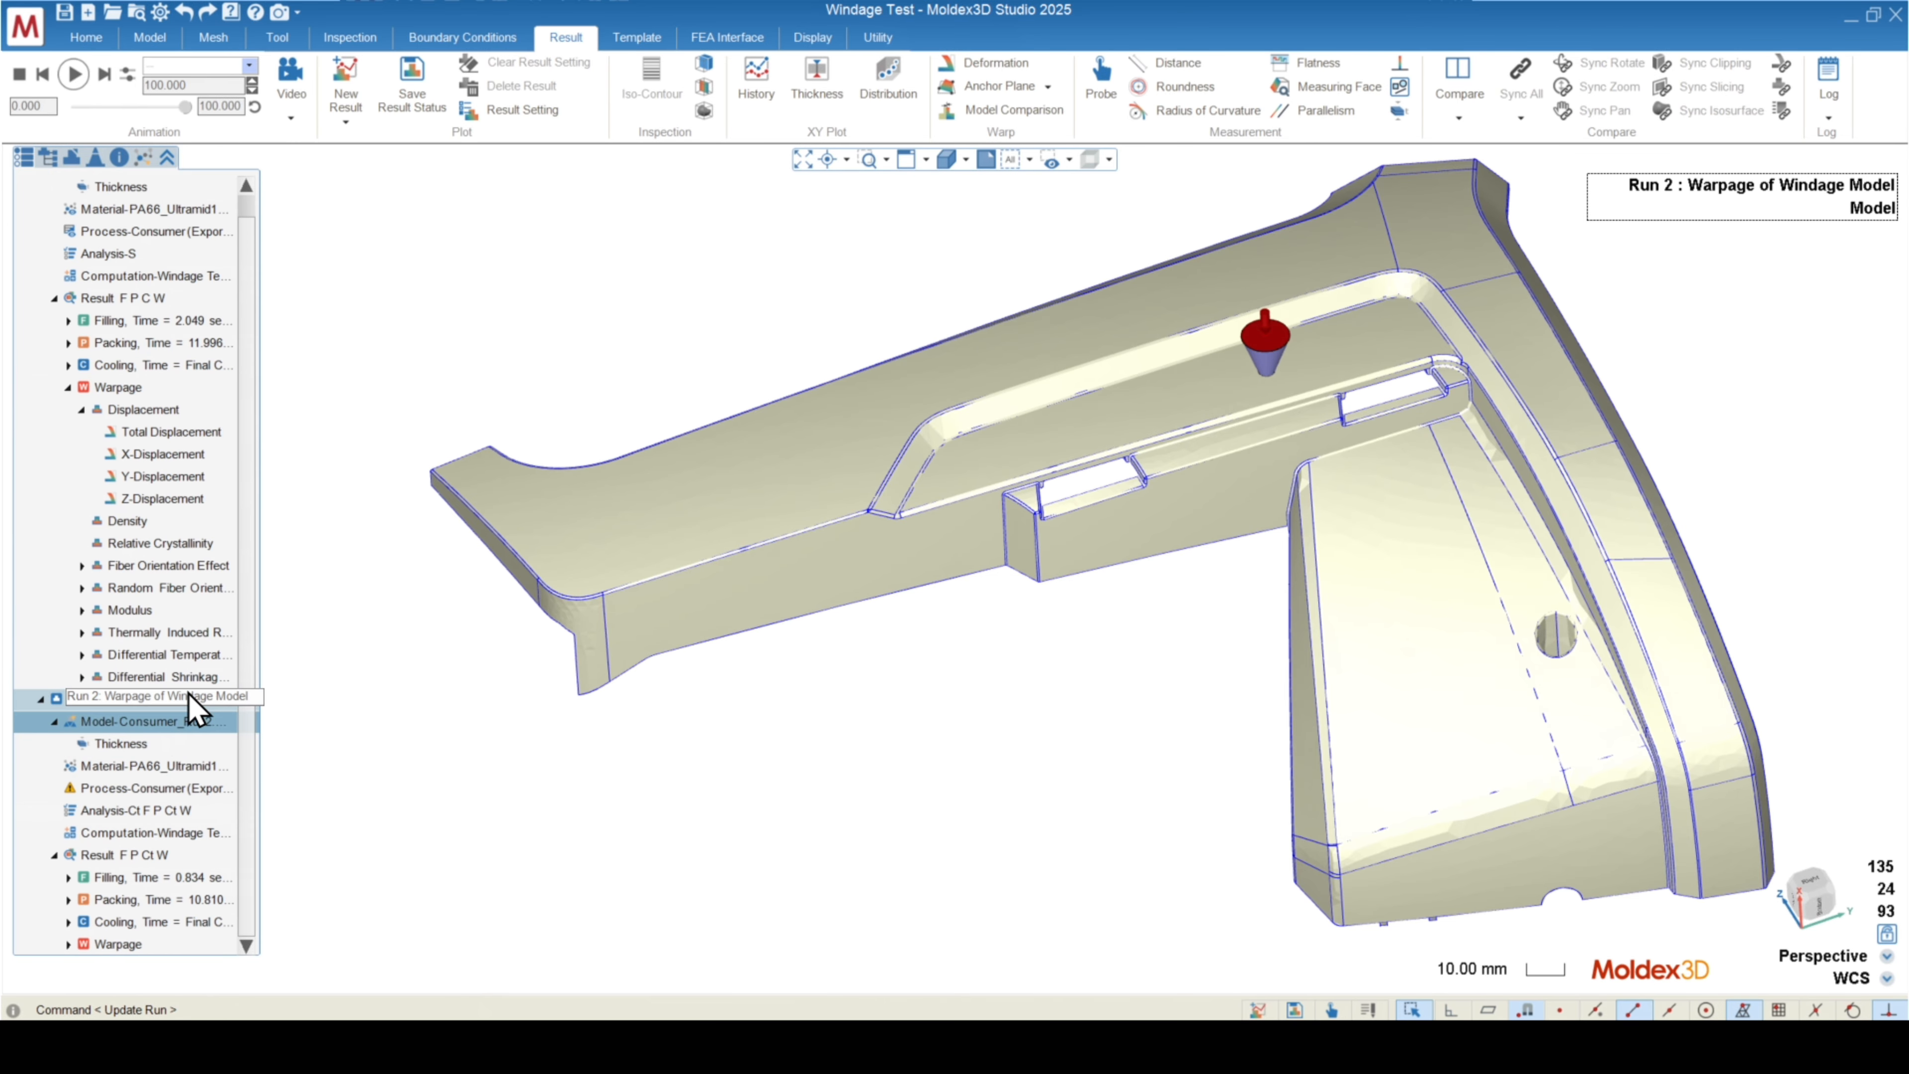
{"action": "middle_click_drag", "start_coordinate": [1308, 652], "coordinate": [1240, 633]}
{"action": "scroll", "coordinate": [916, 648], "scroll_direction": "down", "scroll_amount": 4}
{"action": "mouse_move", "coordinate": [813, 726]}
{"action": "middle_mouse_down"}
{"action": "mouse_move", "coordinate": [844, 759]}
{"action": "mouse_move", "coordinate": [803, 750]}
{"action": "middle_mouse_up"}
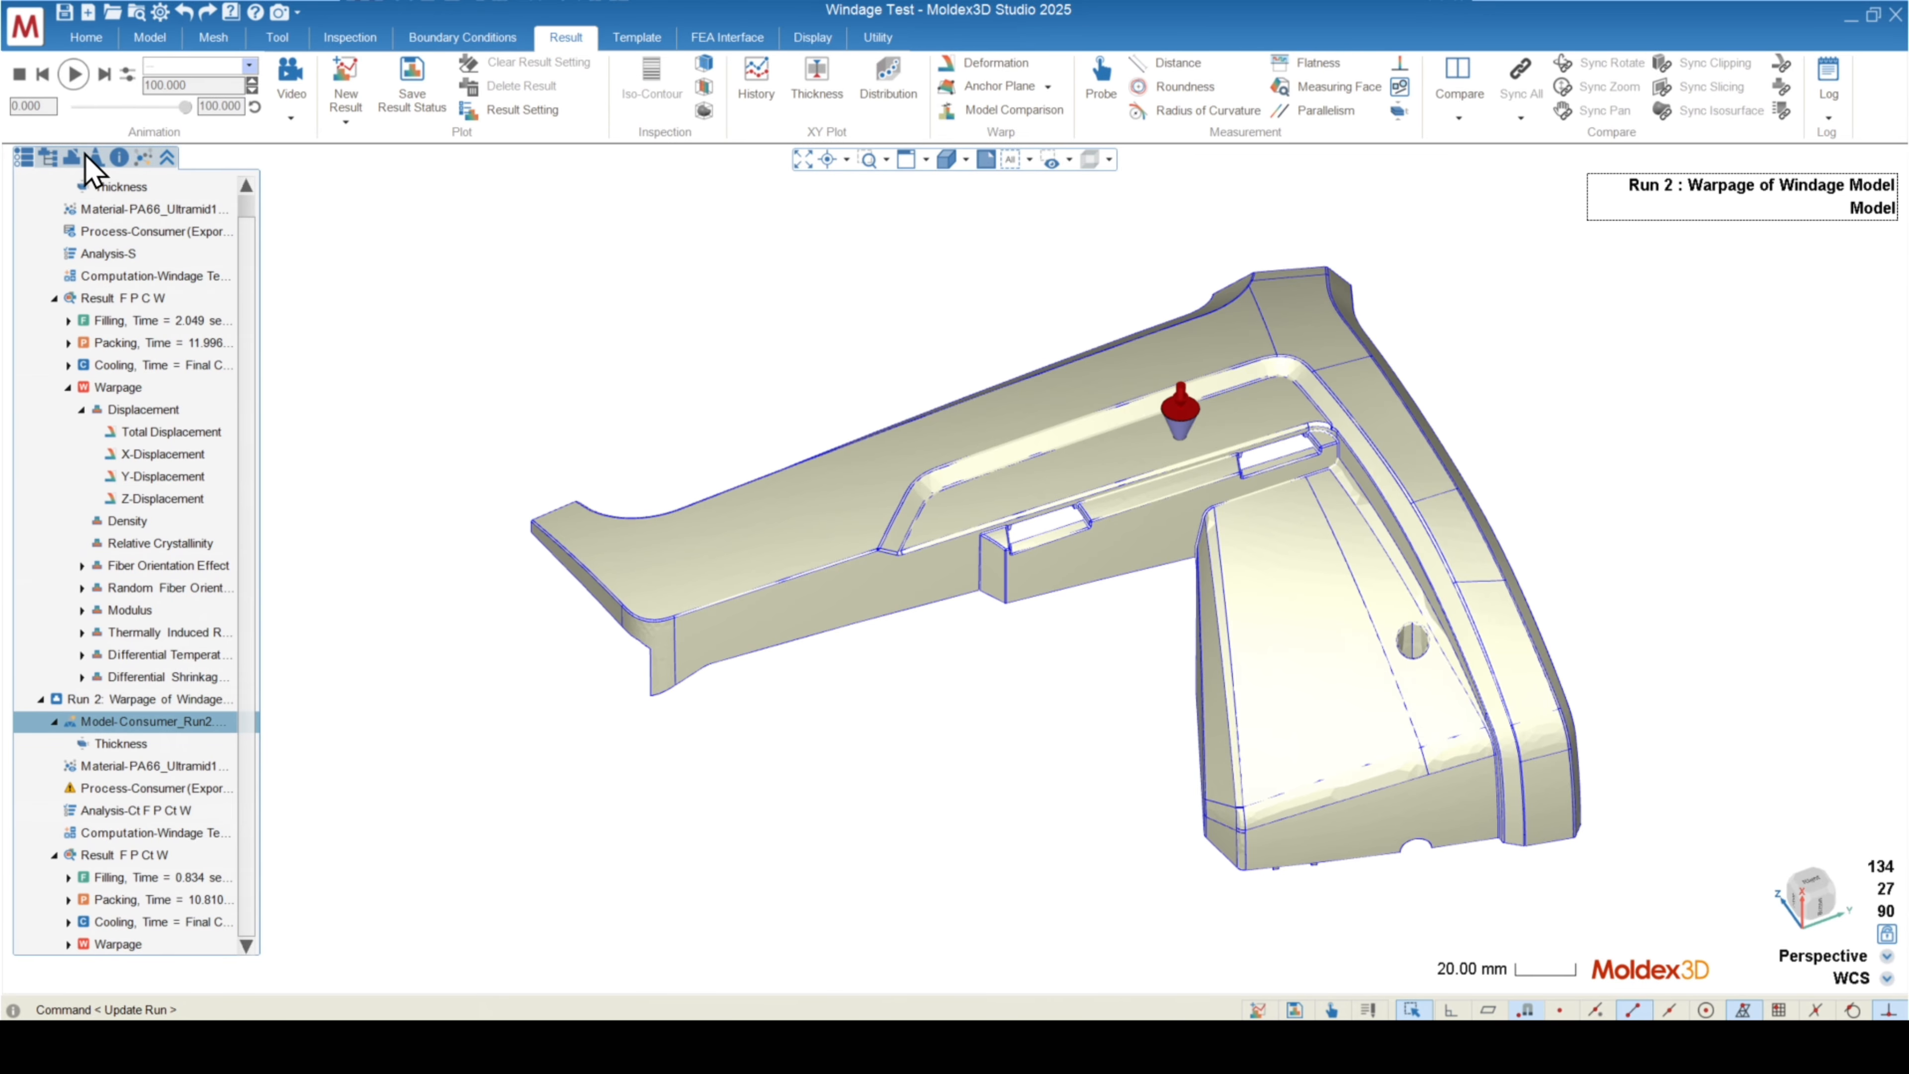
{"action": "left_click", "coordinate": [118, 157]}
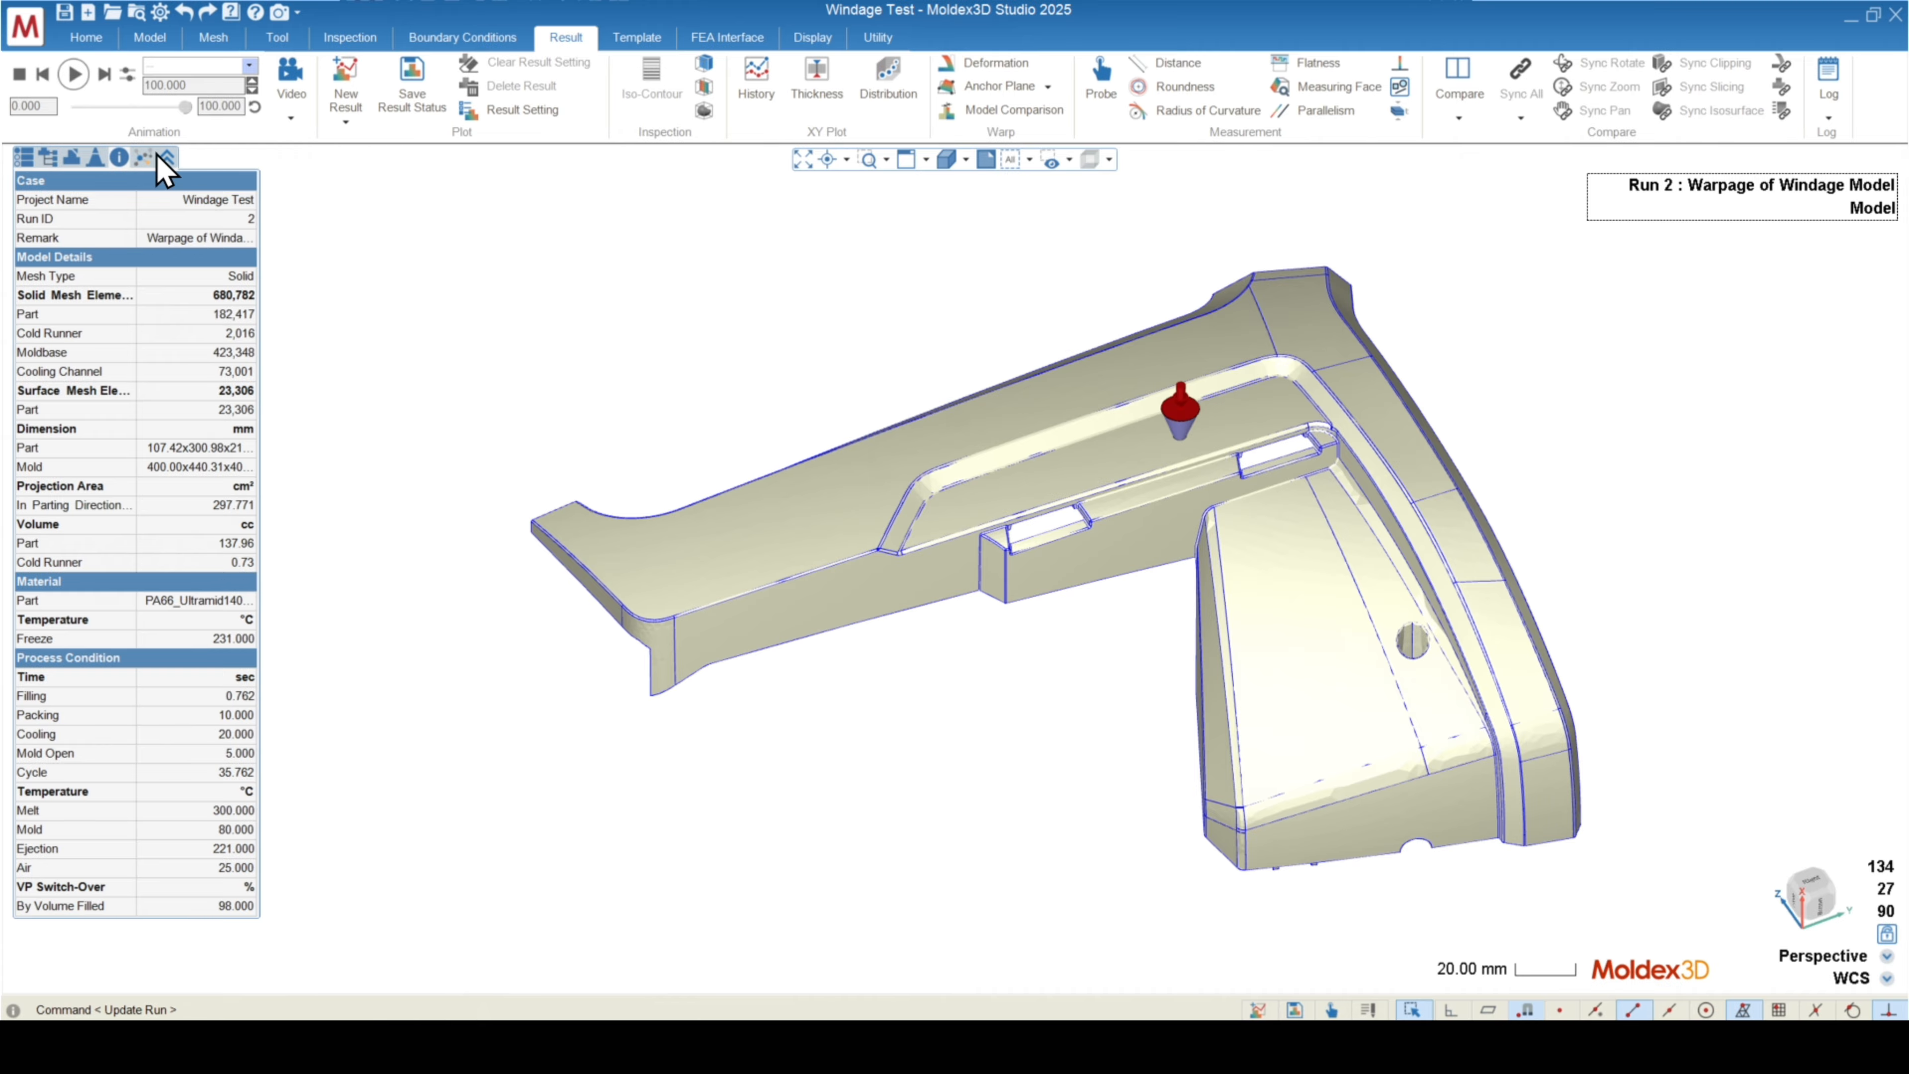
- Activate the Run 1 model and open its case information to compare dimensions and volume with Run 2
{"action": "left_click", "coordinate": [23, 159]}
{"action": "scroll", "coordinate": [132, 301], "scroll_direction": "up", "scroll_amount": 1}
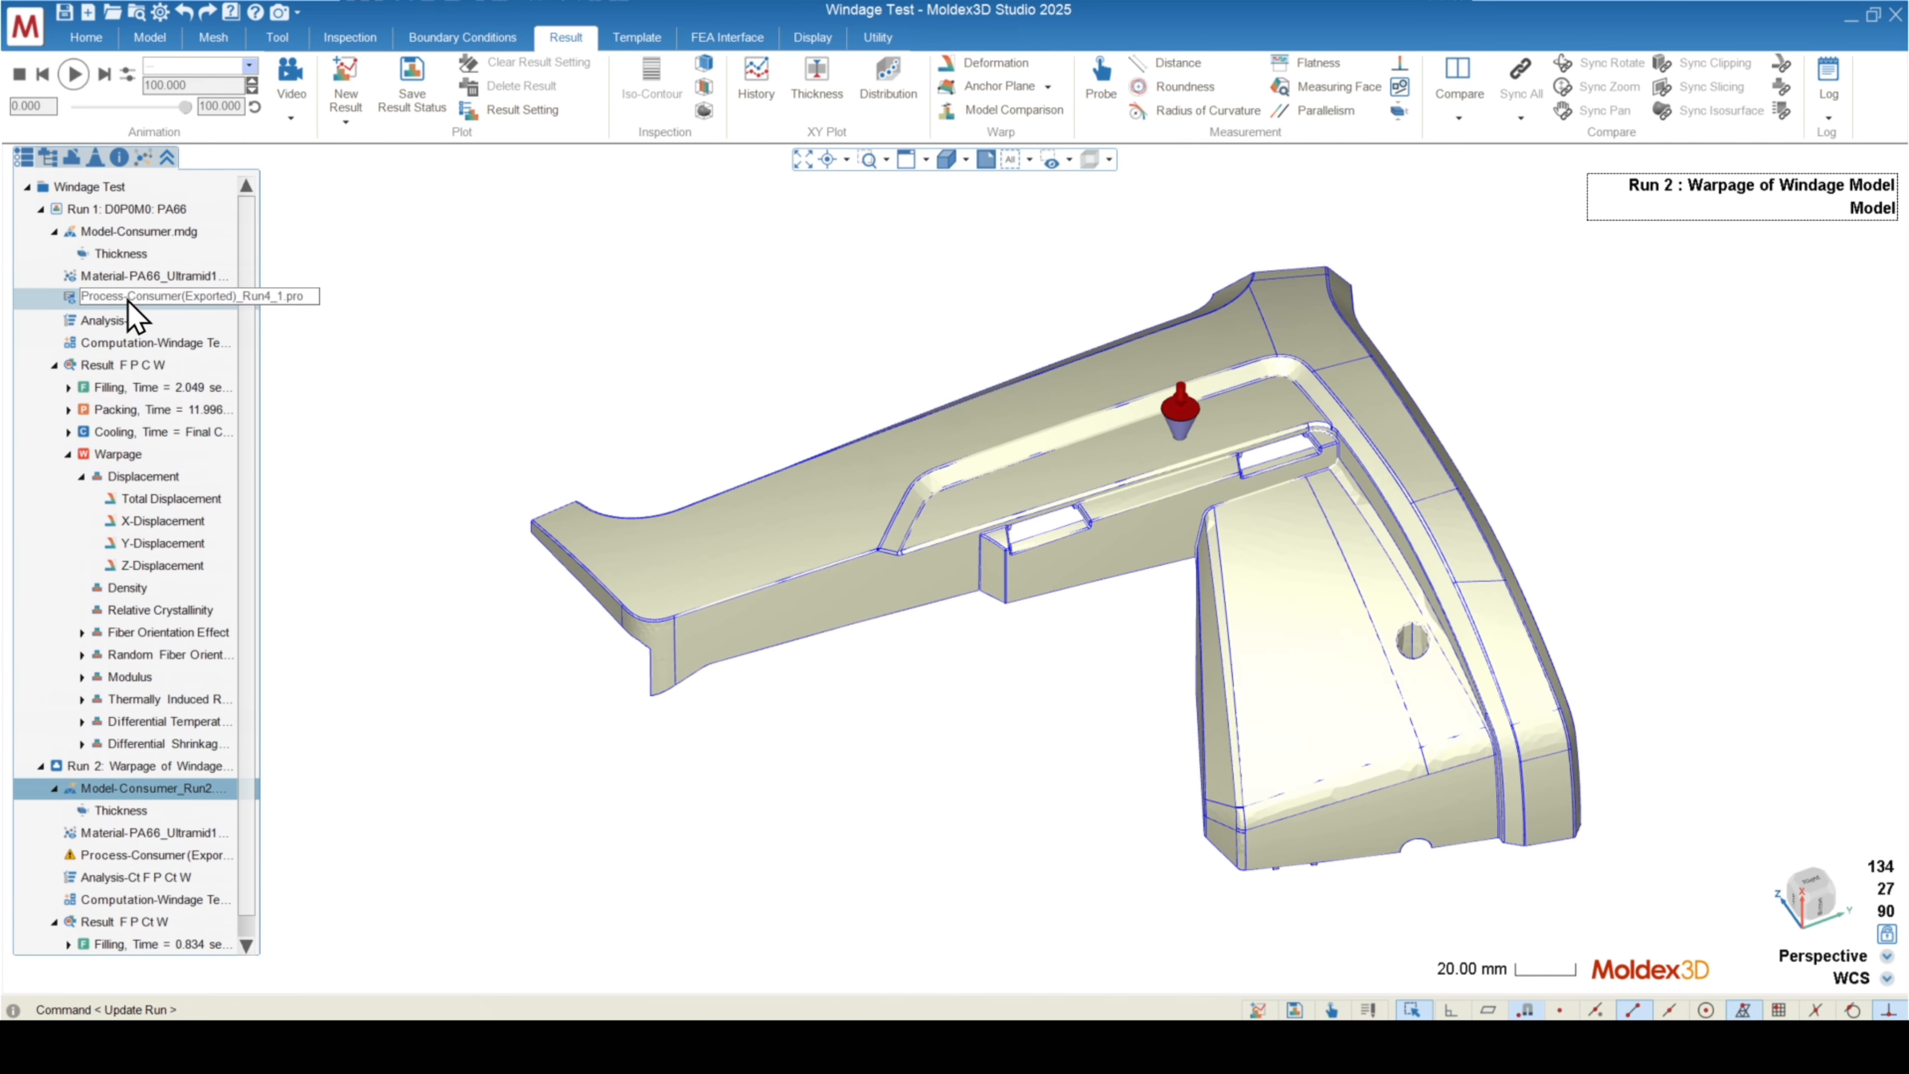
{"action": "left_click", "coordinate": [167, 232]}
{"action": "left_click", "coordinate": [119, 157]}
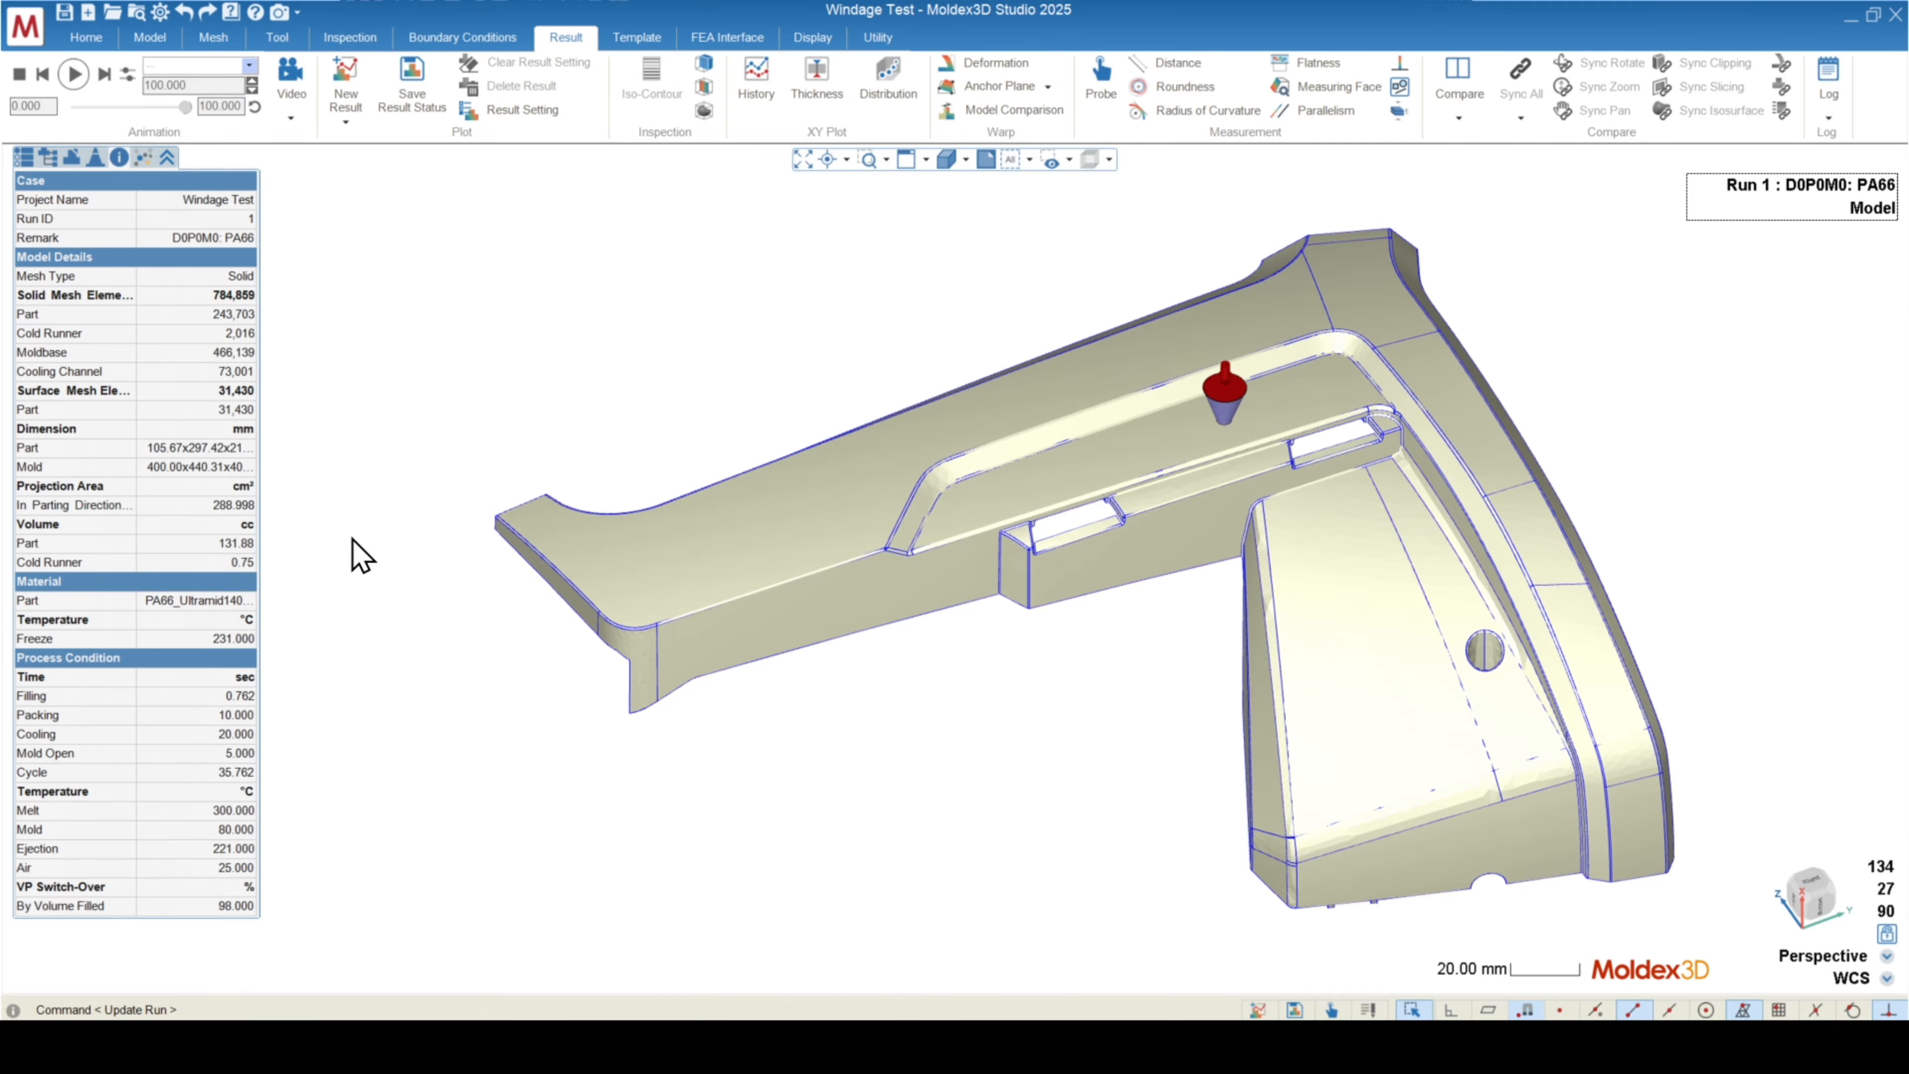
{"action": "mouse_move", "coordinate": [920, 690]}
{"action": "middle_mouse_down"}
{"action": "mouse_move", "coordinate": [824, 582]}
{"action": "mouse_move", "coordinate": [421, 541]}
{"action": "mouse_move", "coordinate": [401, 593]}
{"action": "mouse_move", "coordinate": [558, 562]}
{"action": "mouse_move", "coordinate": [523, 540]}
{"action": "mouse_move", "coordinate": [908, 592]}
{"action": "mouse_move", "coordinate": [775, 665]}
{"action": "middle_mouse_up"}
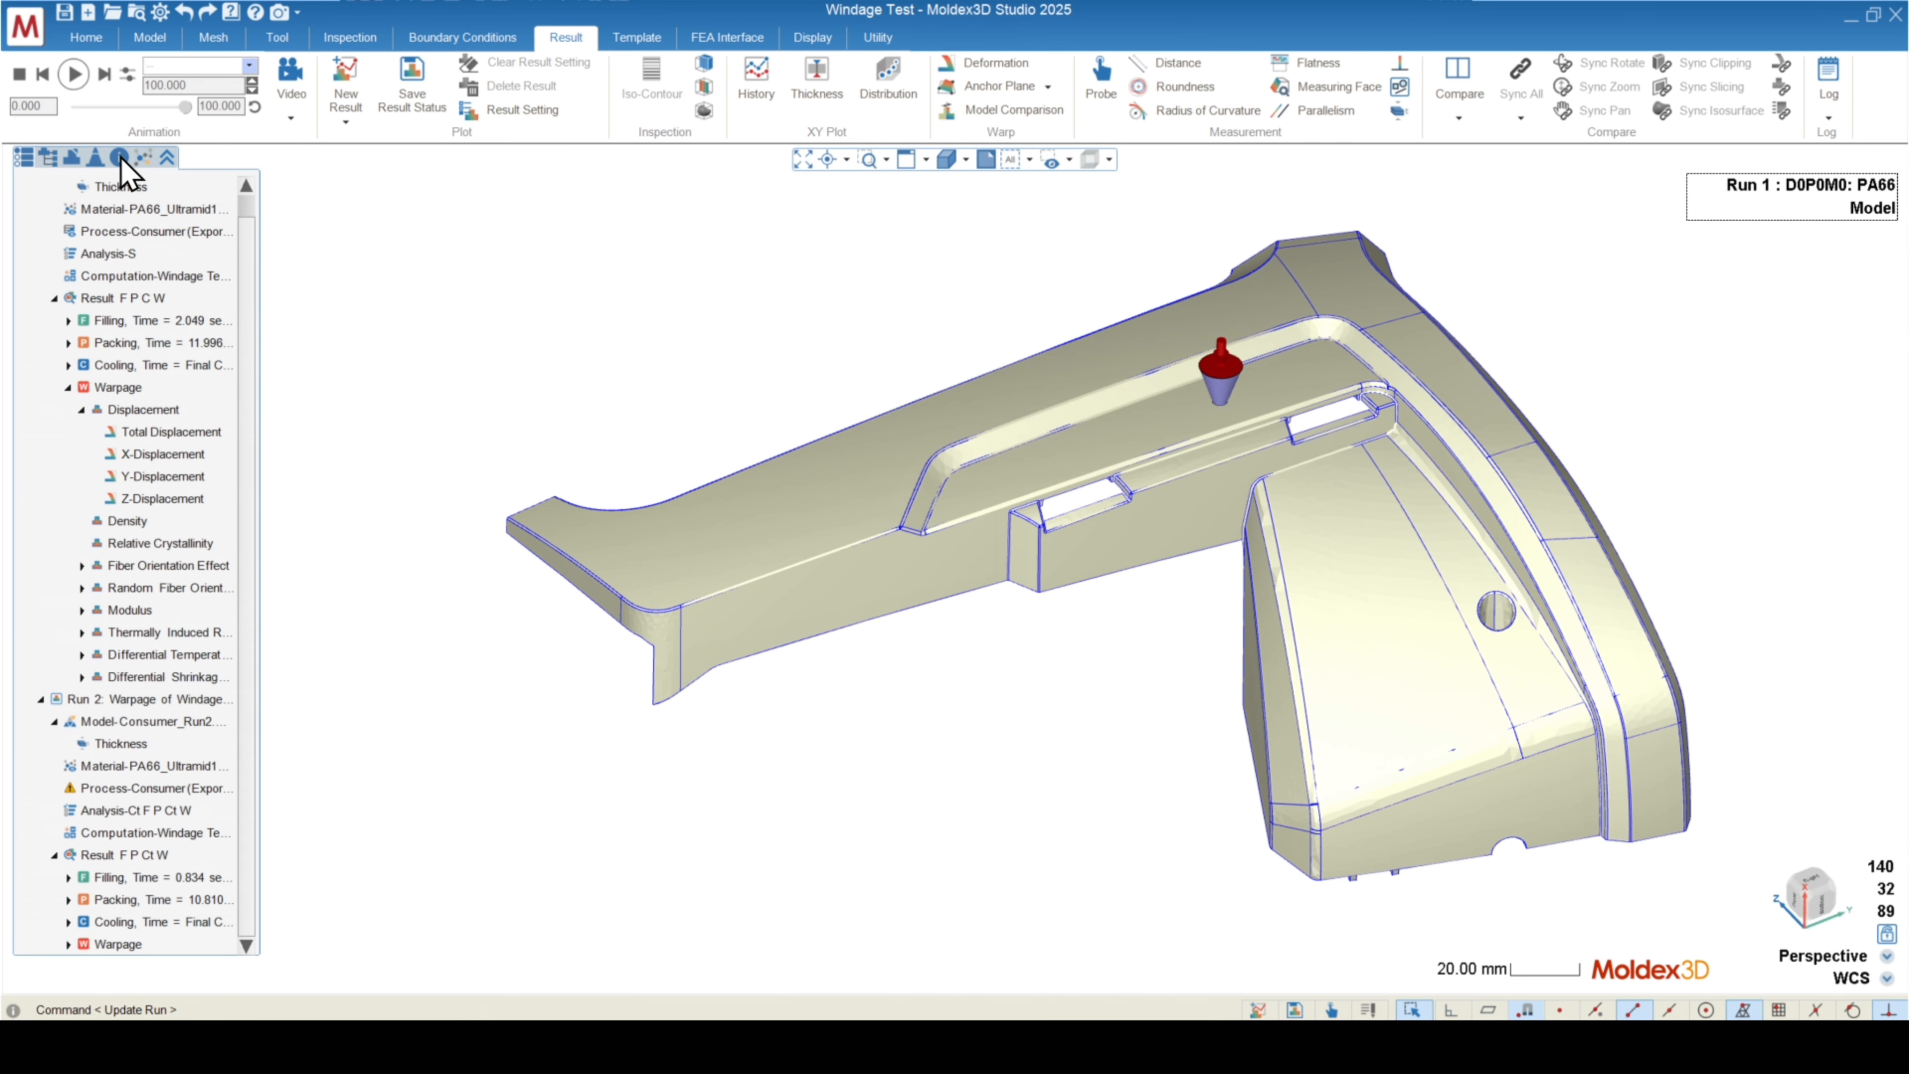
{"action": "middle_click_drag", "start_coordinate": [421, 662], "coordinate": [1012, 838]}
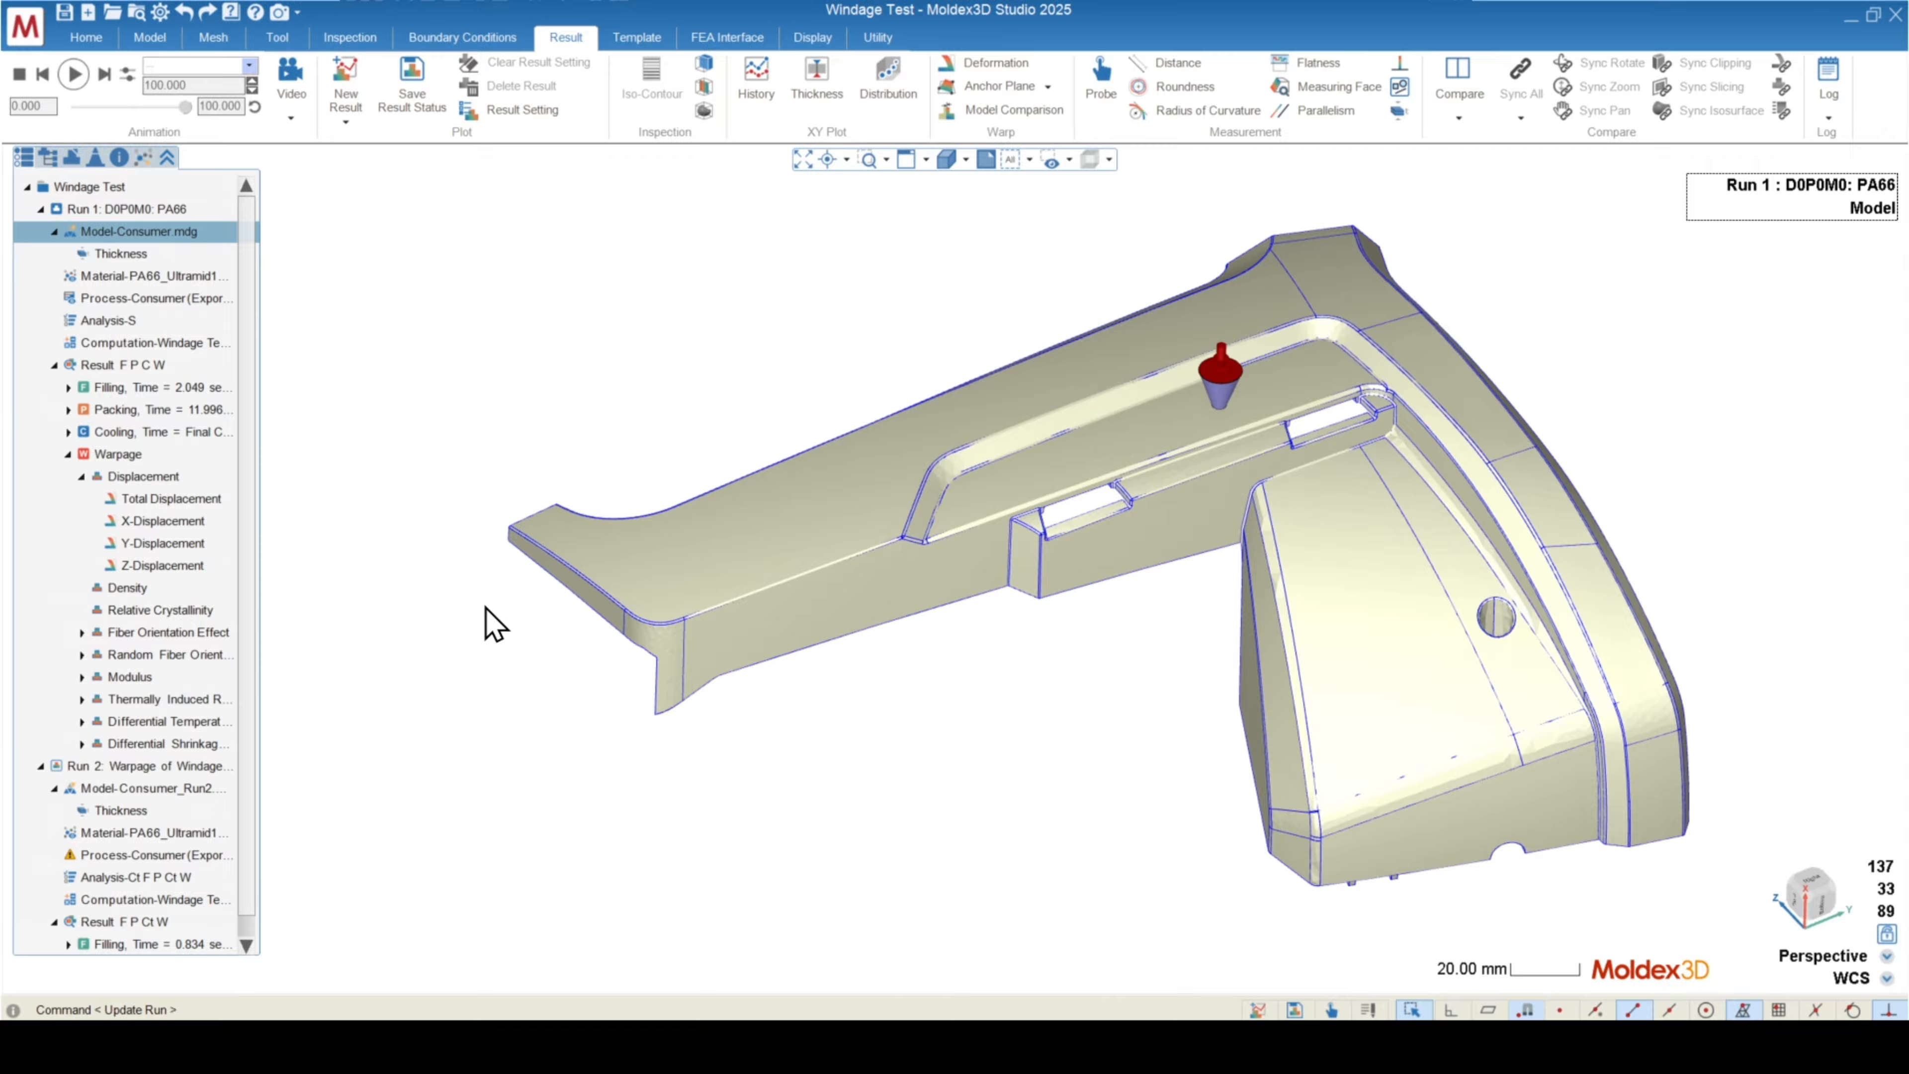
{"action": "middle_click_drag", "start_coordinate": [493, 632], "coordinate": [454, 718]}
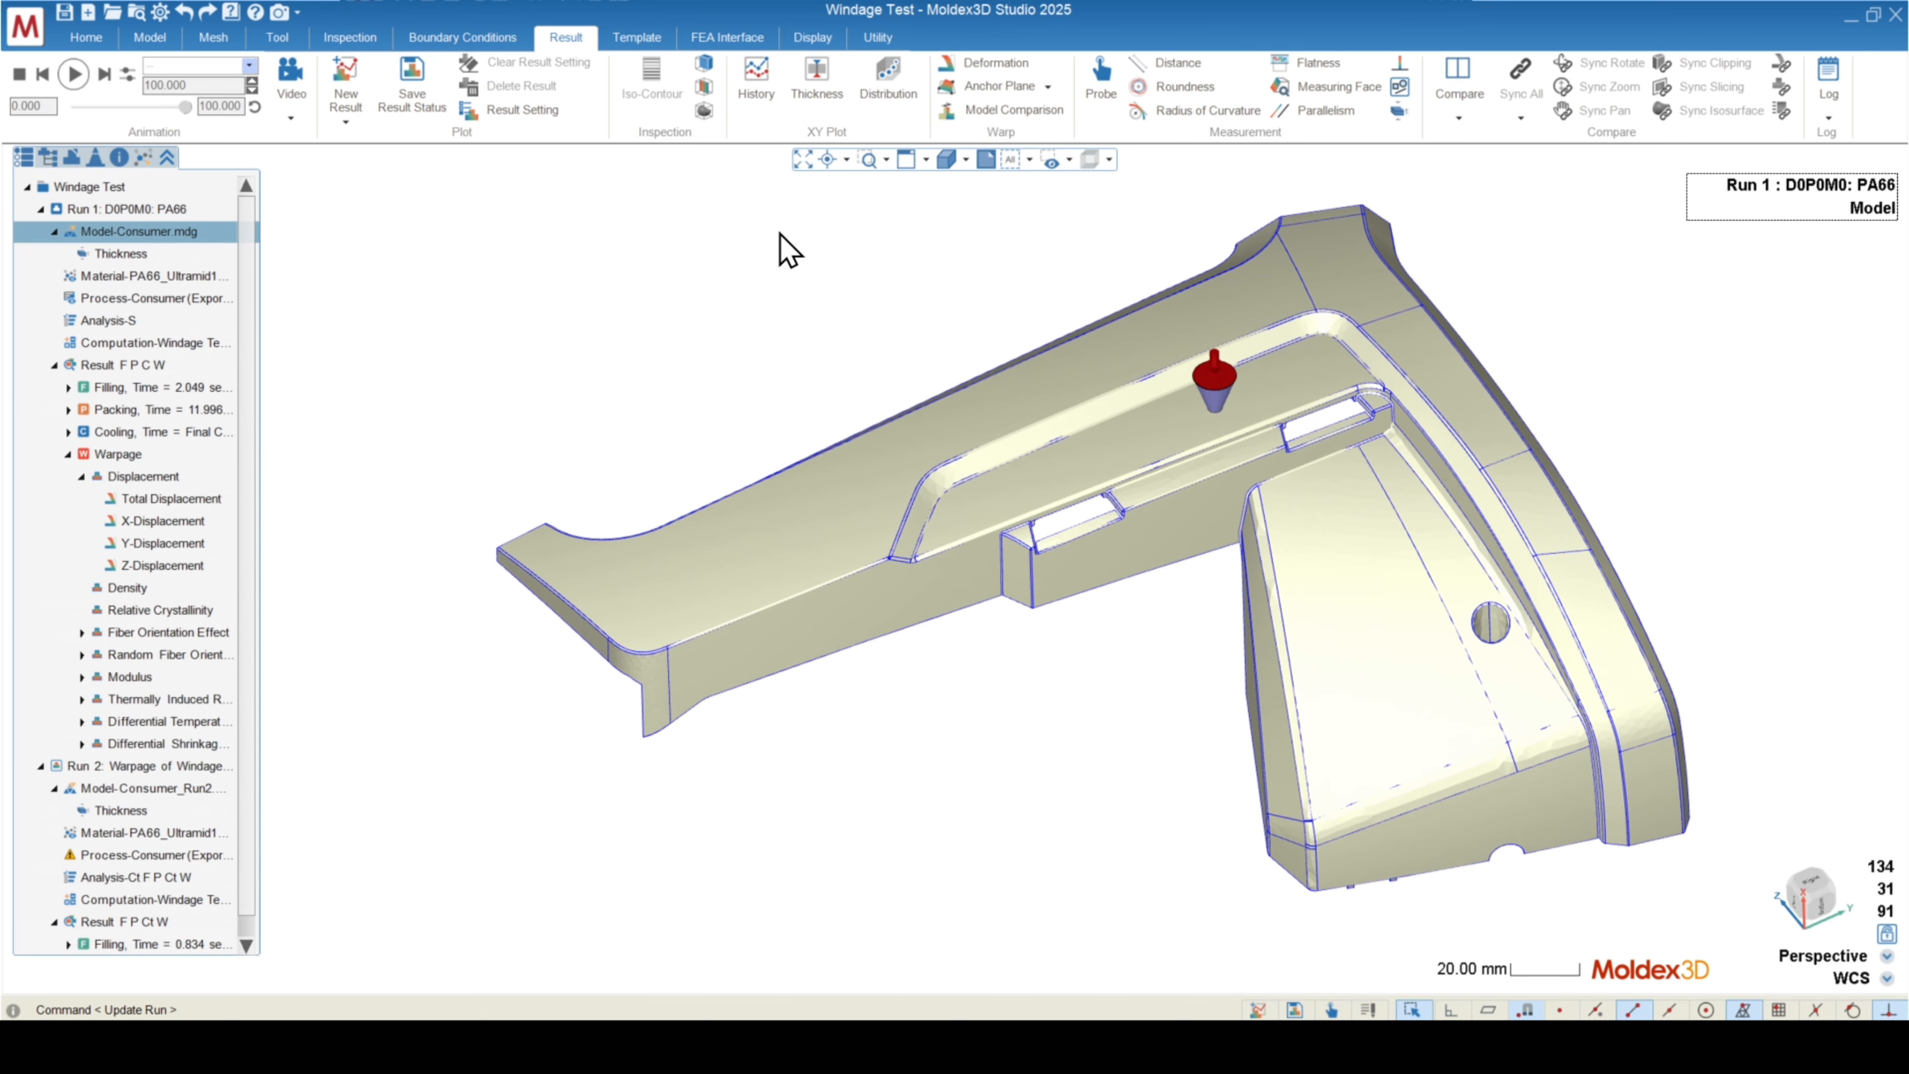
- Start a model comparison in Run 1, import Deformed model_Total Displacement.stp as the compared model, and best-fit align it to the original model
{"action": "left_click", "coordinate": [1013, 110]}
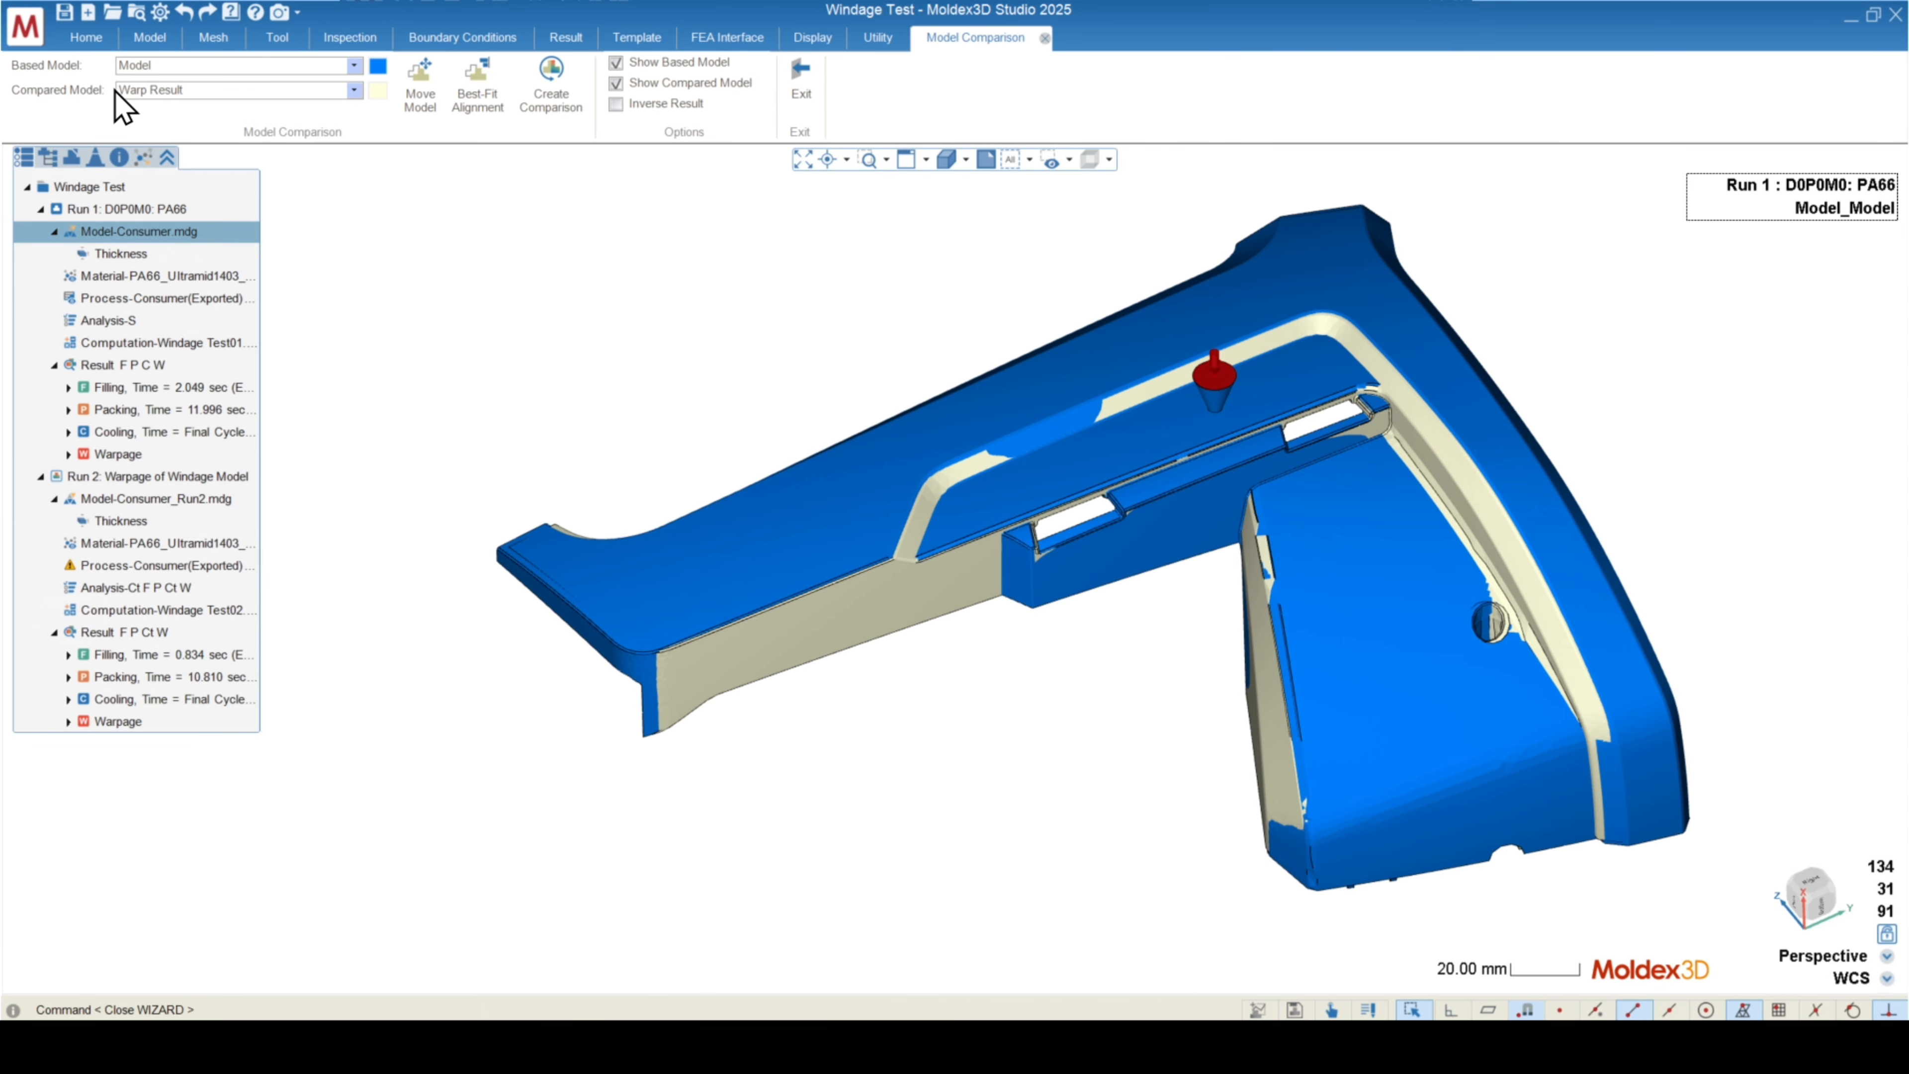
{"action": "left_click", "coordinate": [190, 93]}
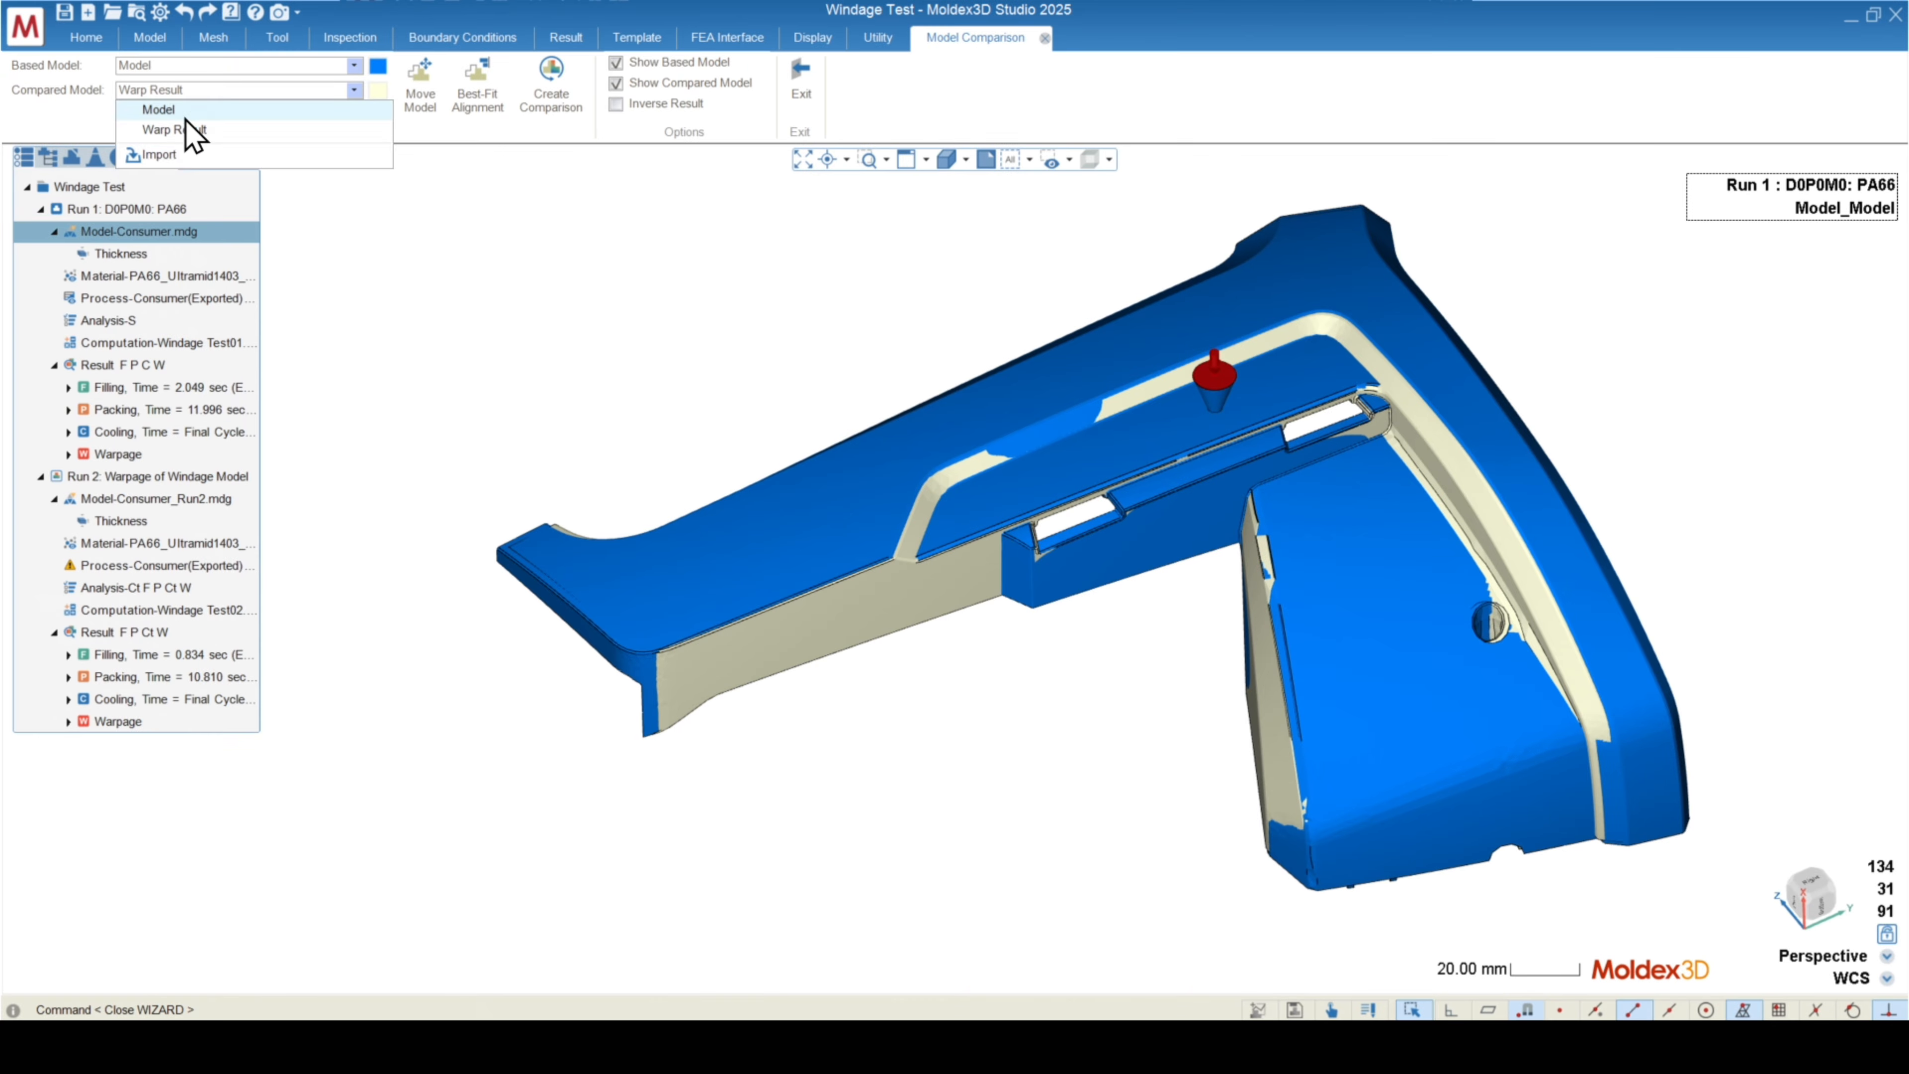
{"action": "left_click", "coordinate": [174, 157]}
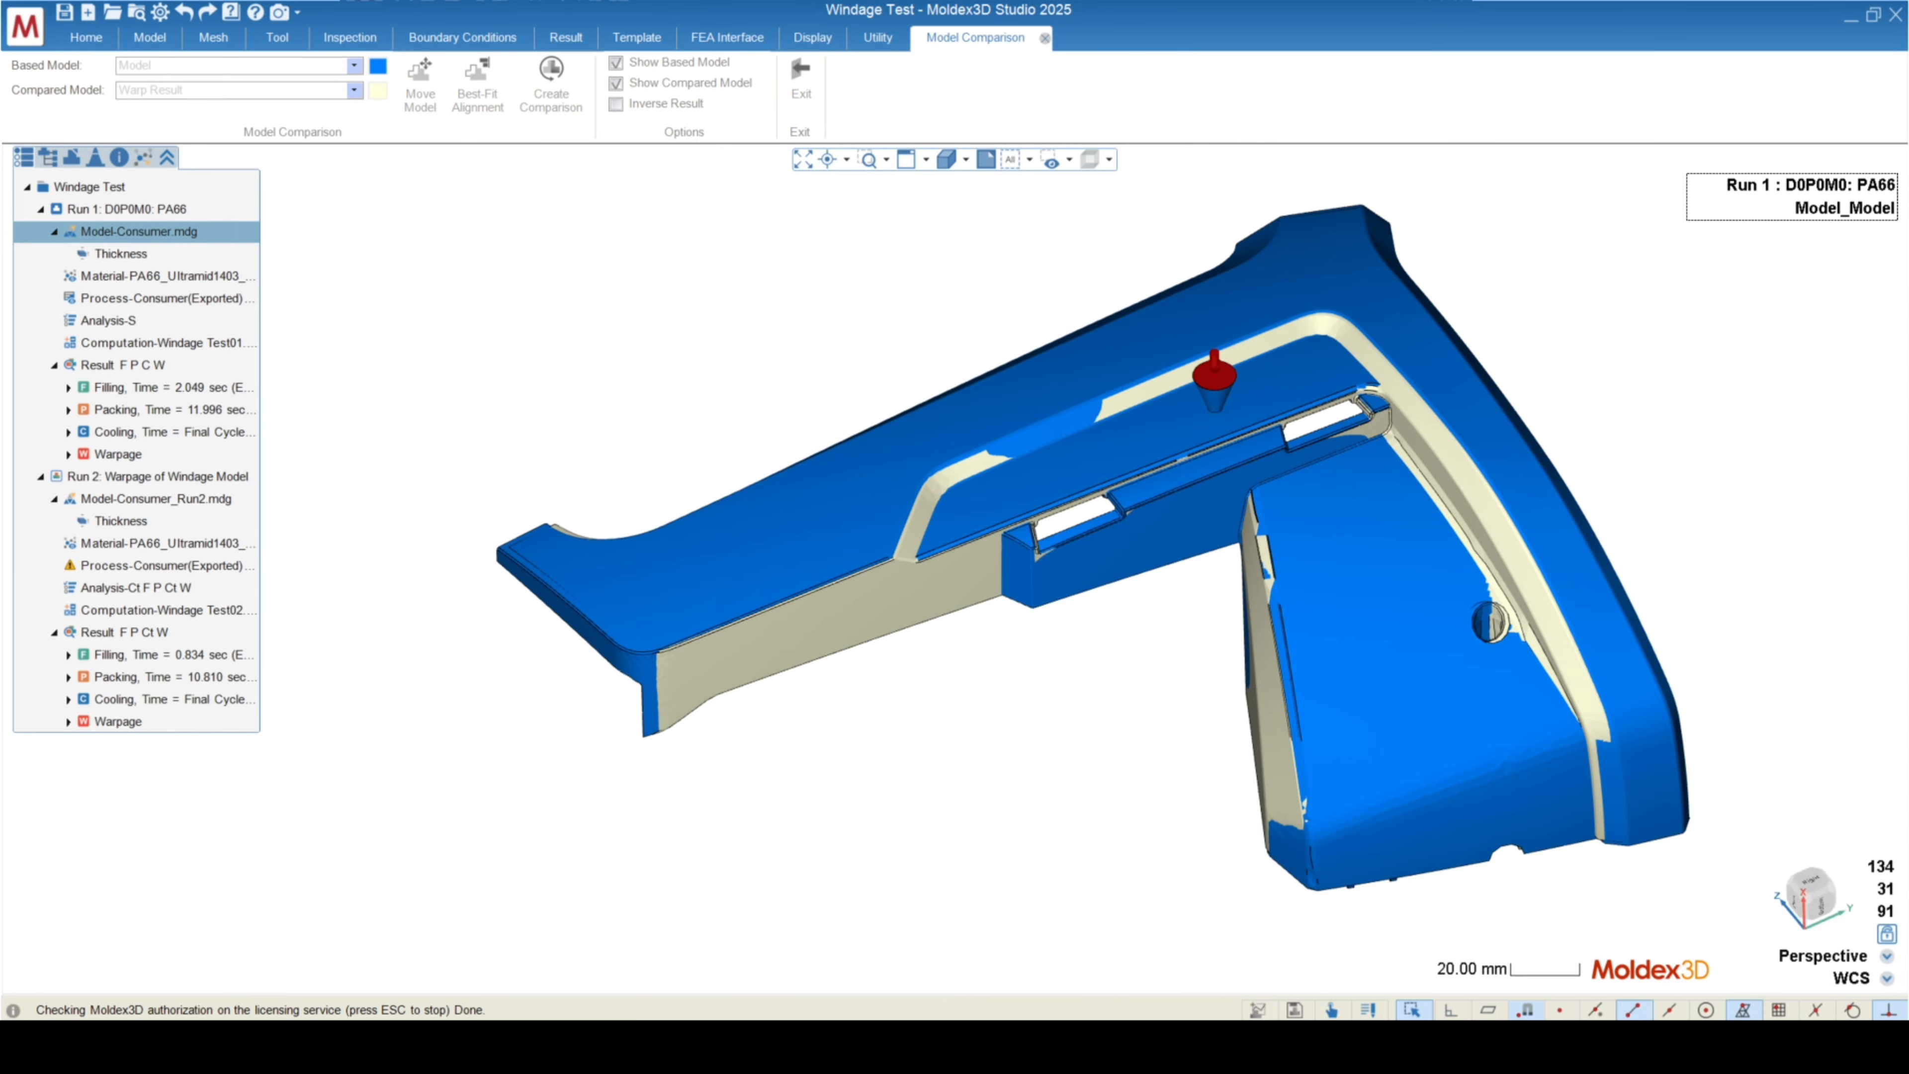
{"action": "left_click", "coordinate": [985, 364]}
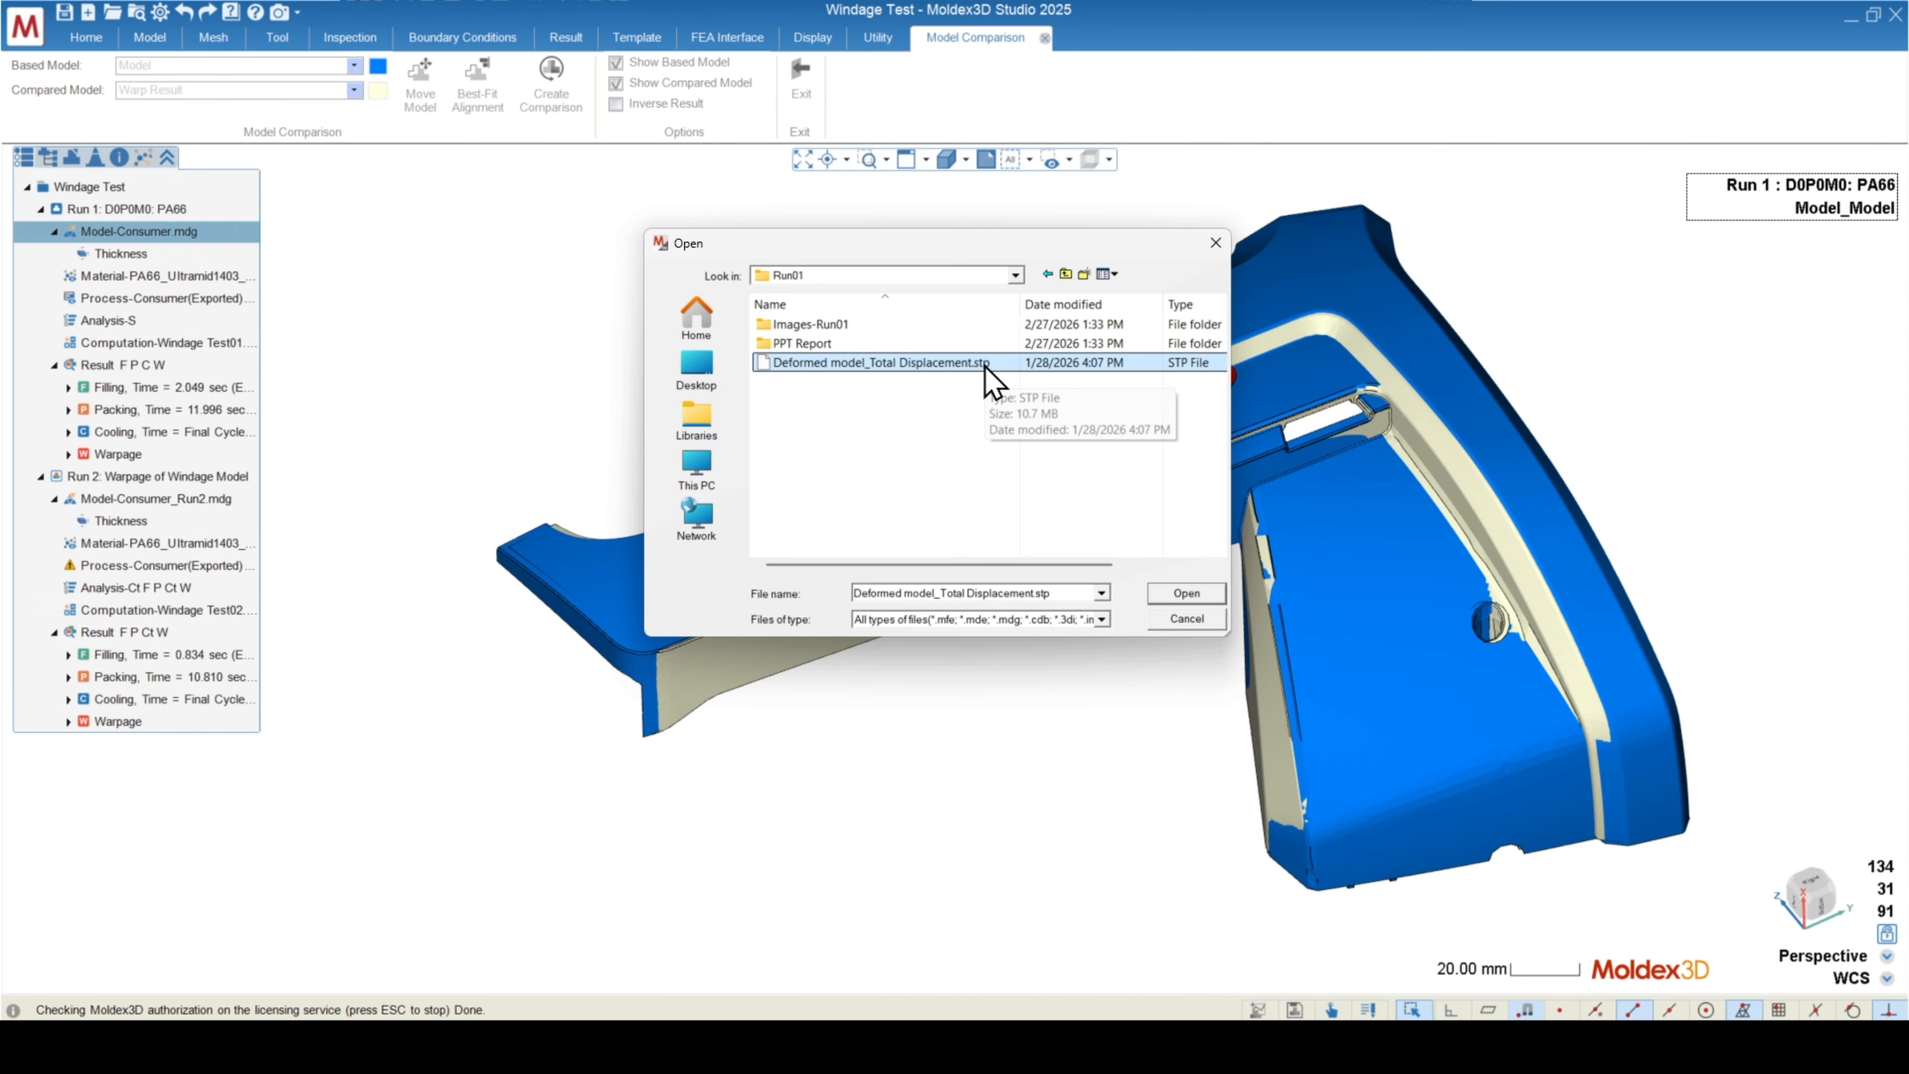
{"action": "double_click", "coordinate": [988, 364]}
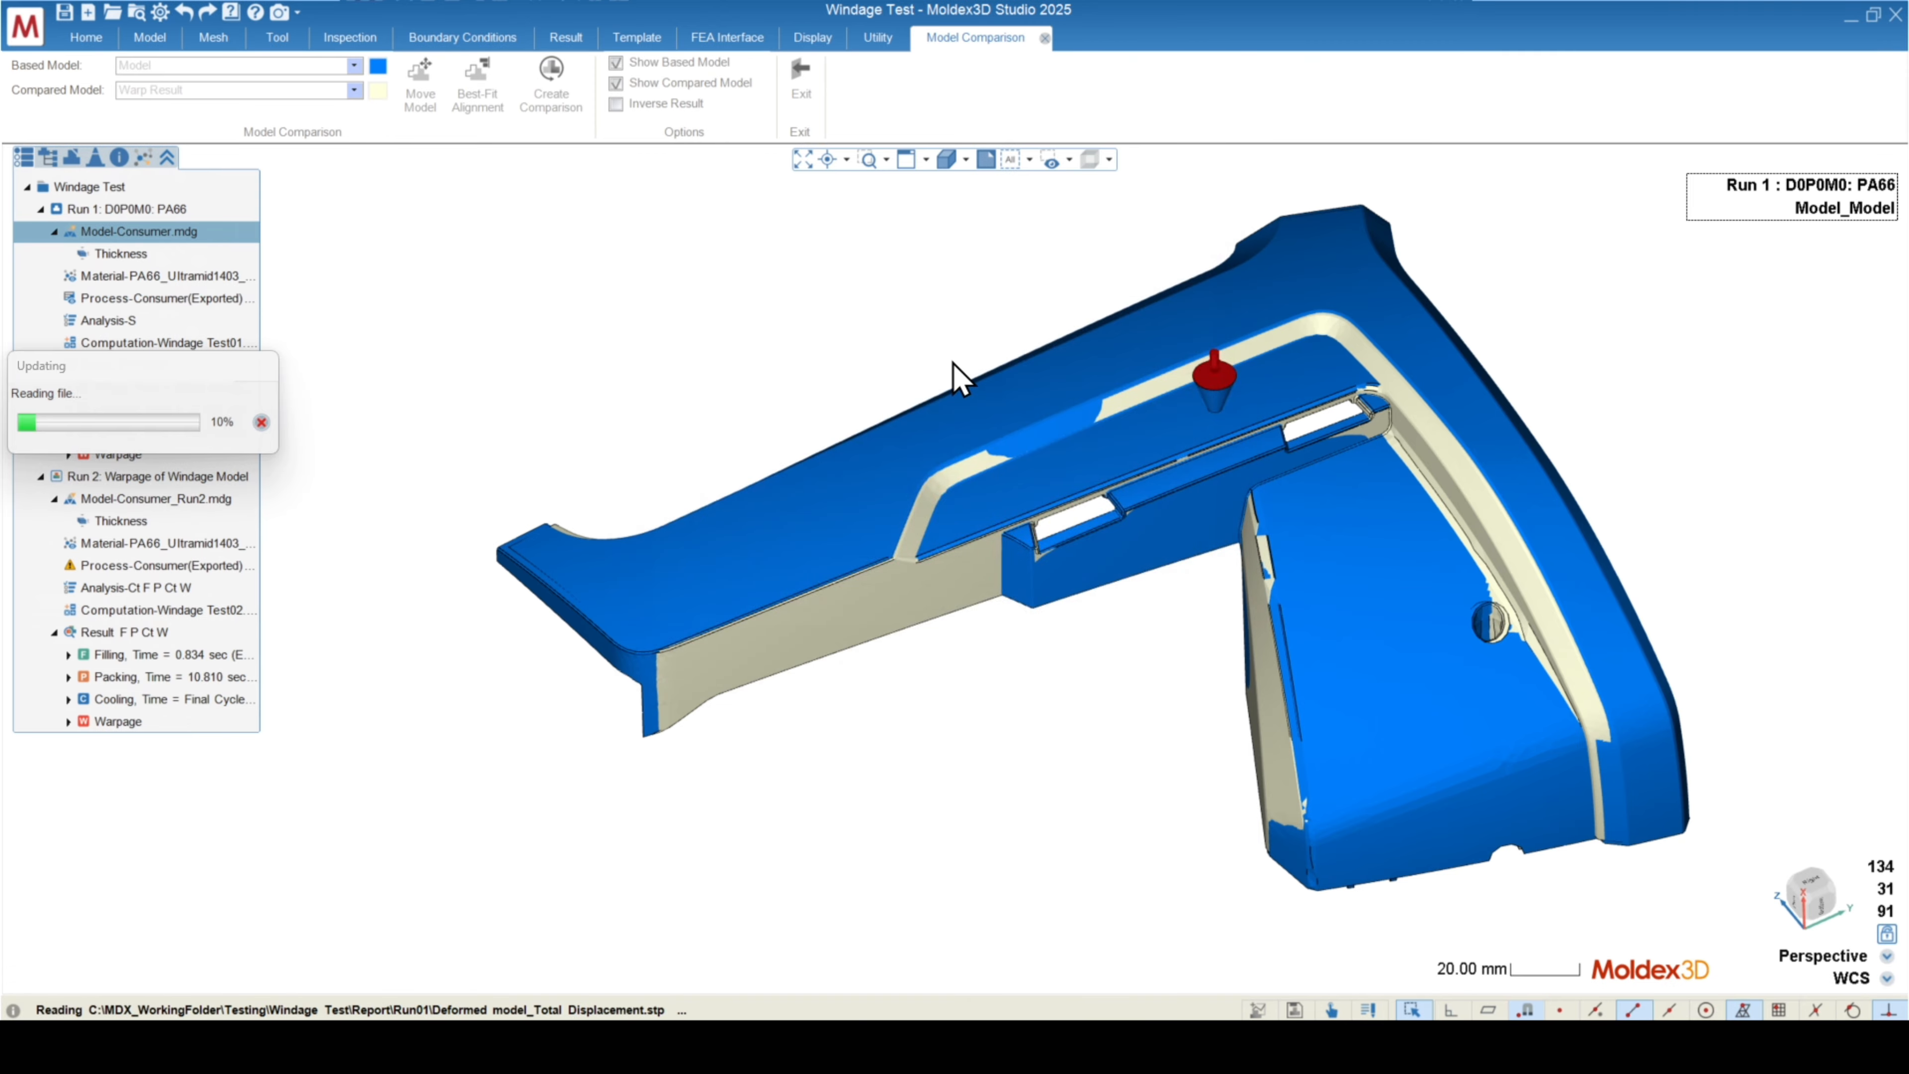
{"action": "left_click", "coordinate": [481, 98]}
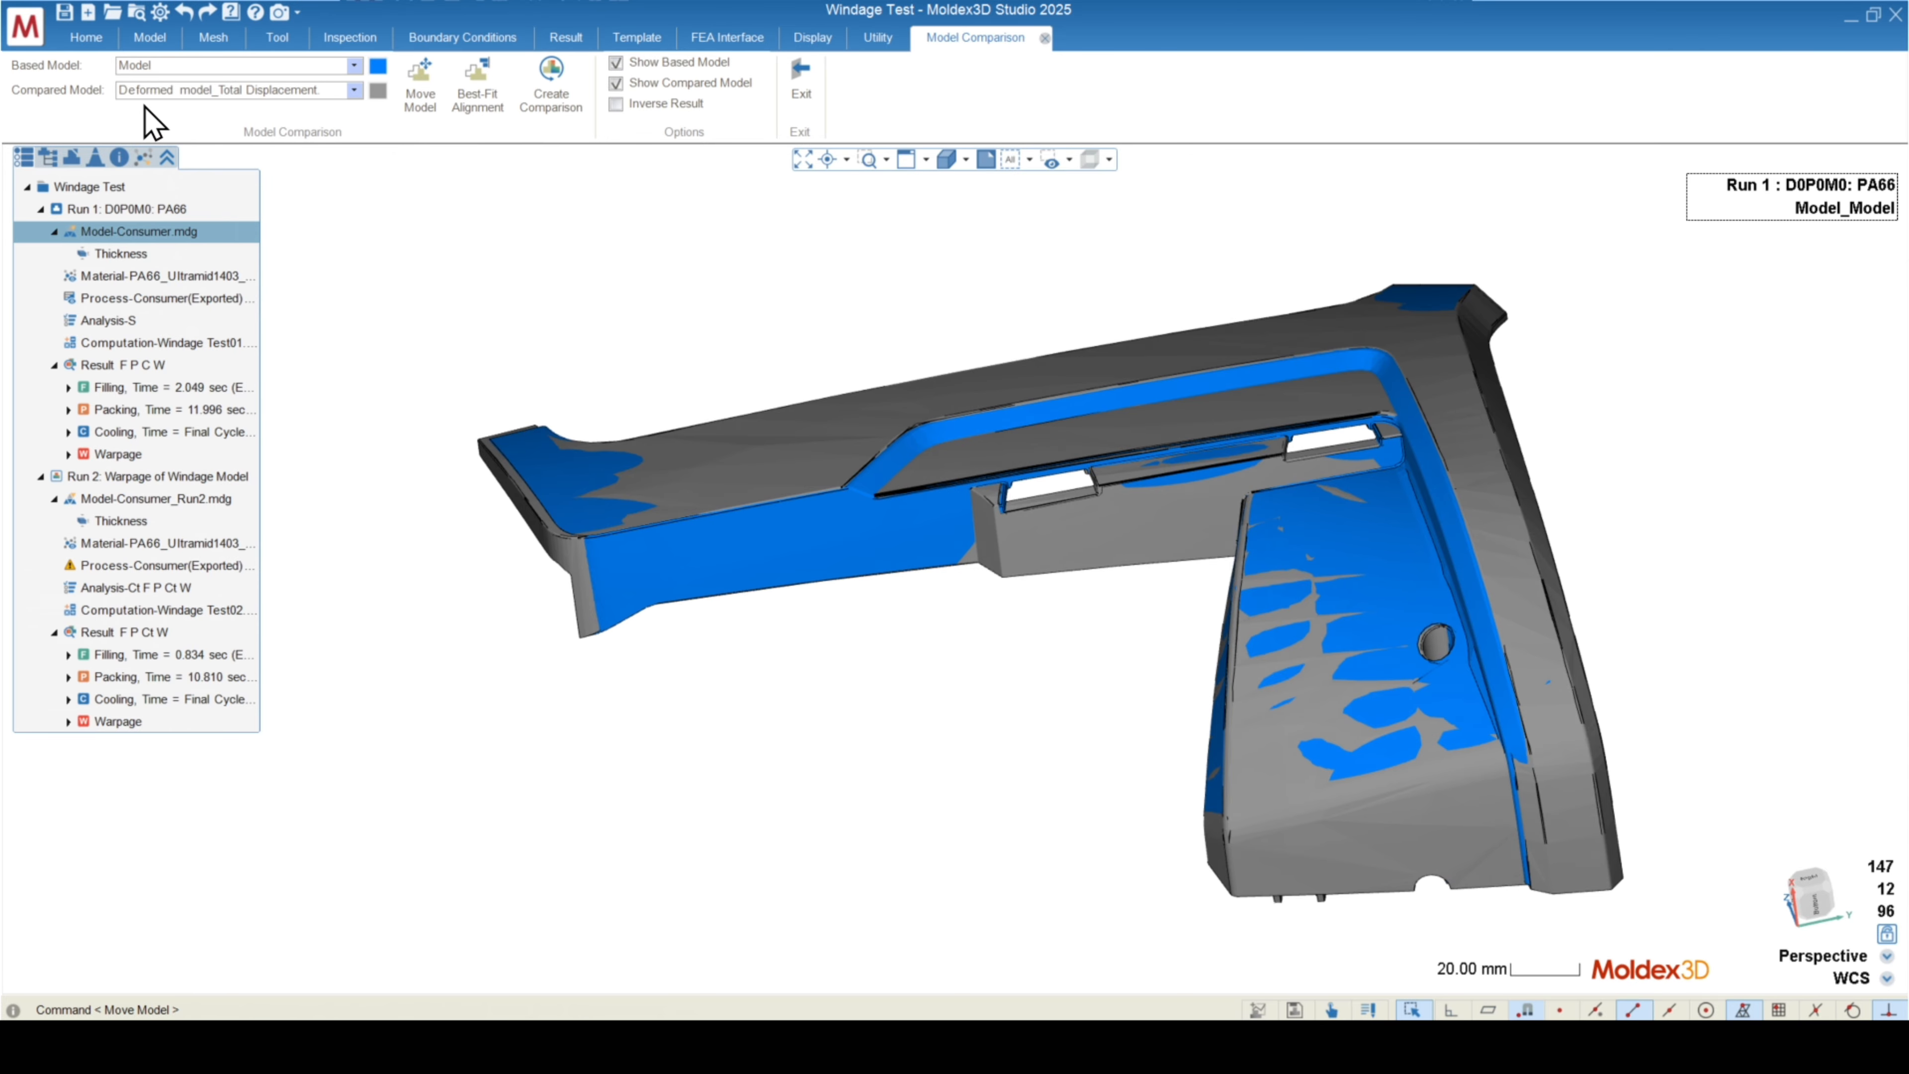
- Examine the overlaid original and deformed models up close from the front, edge and underside, and exit the comparison
{"action": "middle_click_drag", "start_coordinate": [659, 550], "coordinate": [568, 517]}
{"action": "scroll", "coordinate": [525, 516], "scroll_direction": "up", "scroll_amount": 7}
{"action": "scroll", "coordinate": [556, 514], "scroll_direction": "up", "scroll_amount": 3}
{"action": "middle_click_drag", "start_coordinate": [864, 549], "coordinate": [692, 377]}
{"action": "scroll", "coordinate": [351, 243], "scroll_direction": "down", "scroll_amount": 2}
{"action": "scroll", "coordinate": [451, 301], "scroll_direction": "down", "scroll_amount": 5}
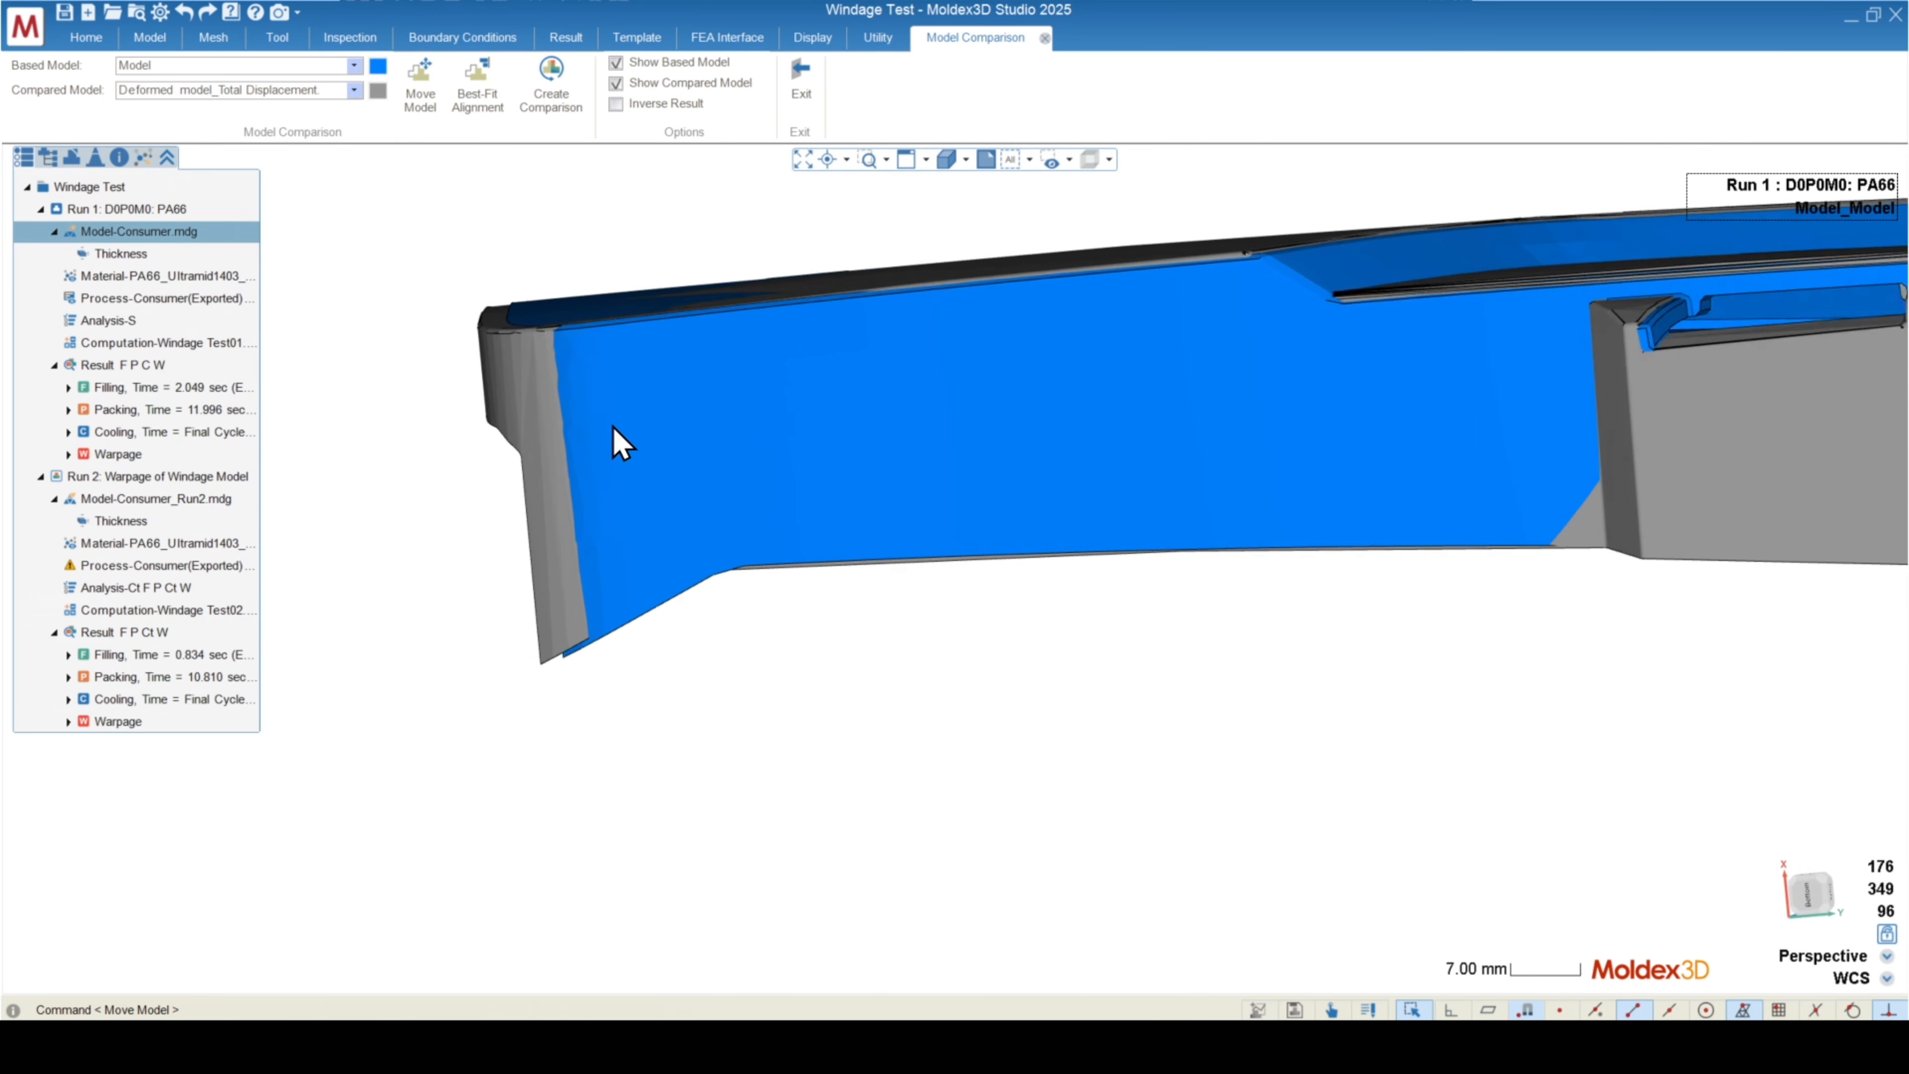
{"action": "middle_click_drag", "start_coordinate": [760, 443], "coordinate": [755, 423]}
{"action": "scroll", "coordinate": [890, 584], "scroll_direction": "down", "scroll_amount": 2}
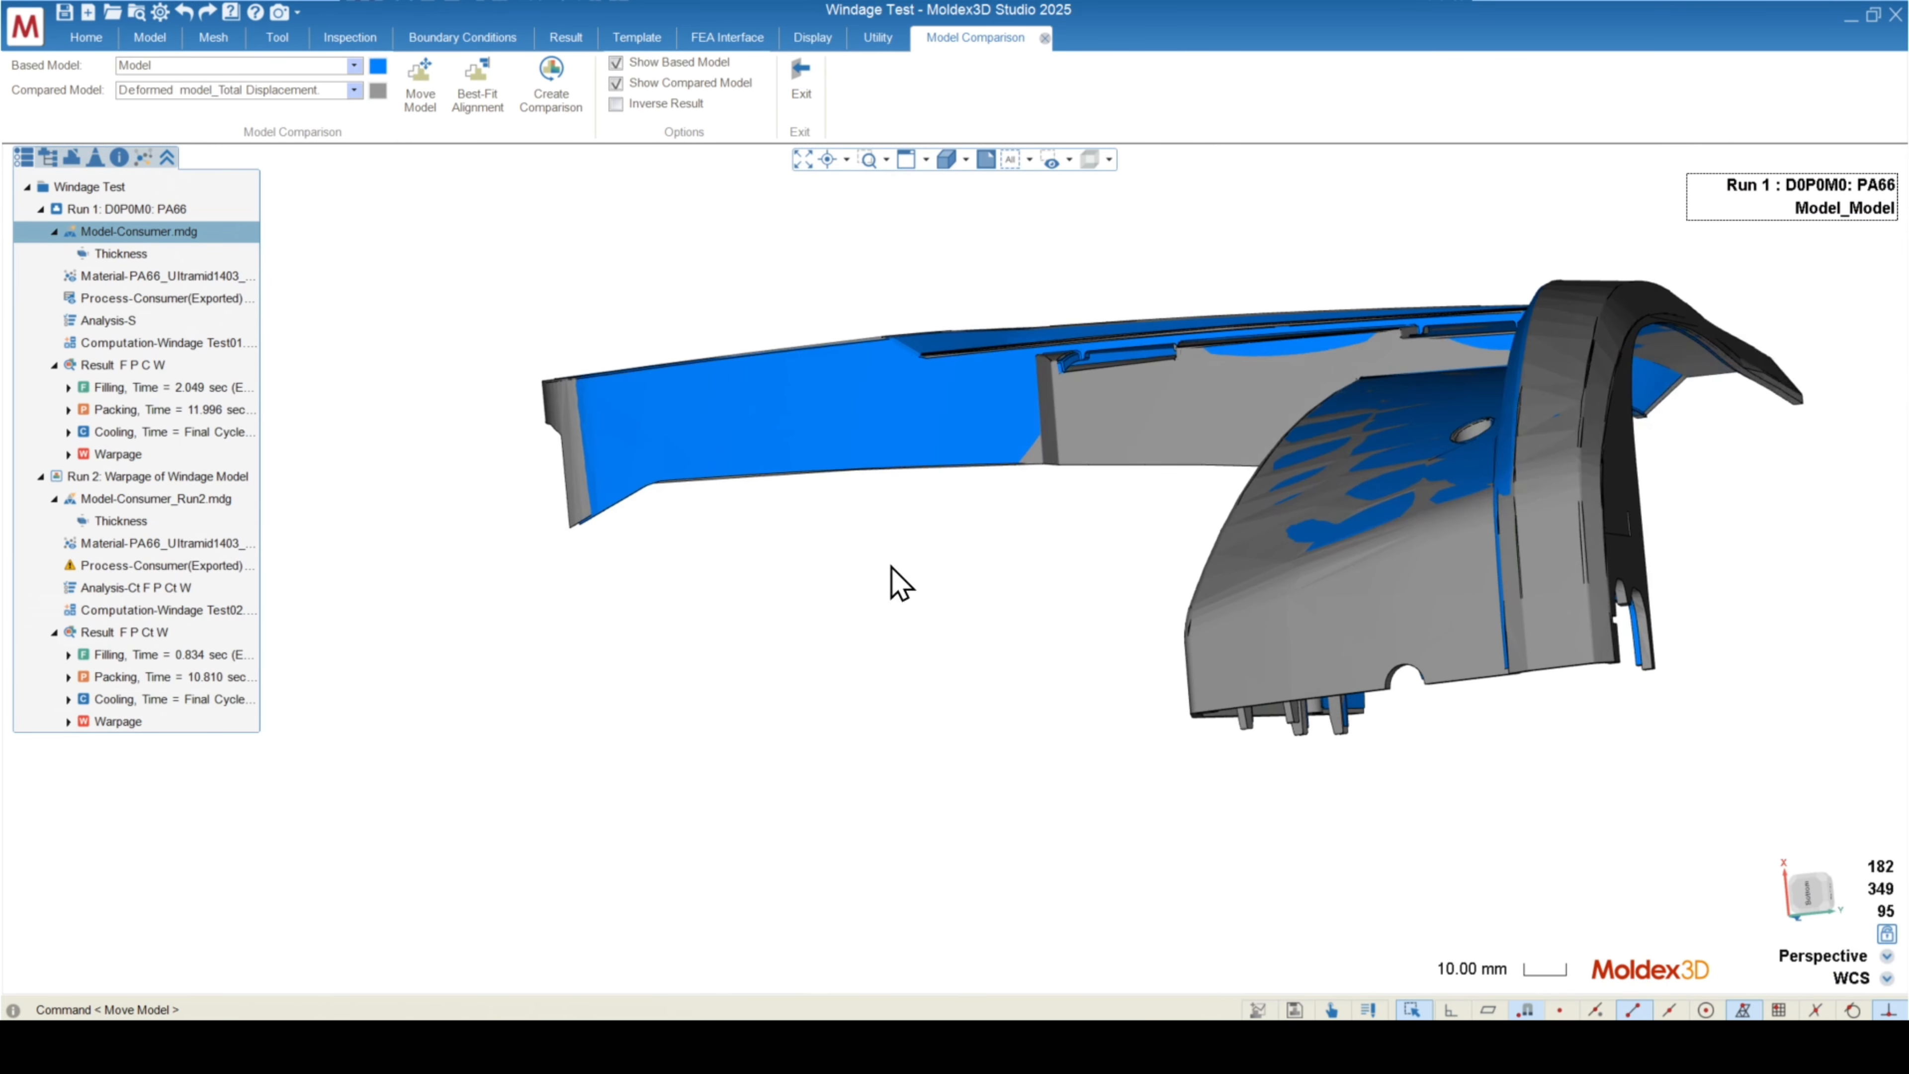
{"action": "middle_click_drag", "start_coordinate": [890, 584], "coordinate": [1586, 653]}
{"action": "scroll", "coordinate": [1683, 349], "scroll_direction": "up", "scroll_amount": 6}
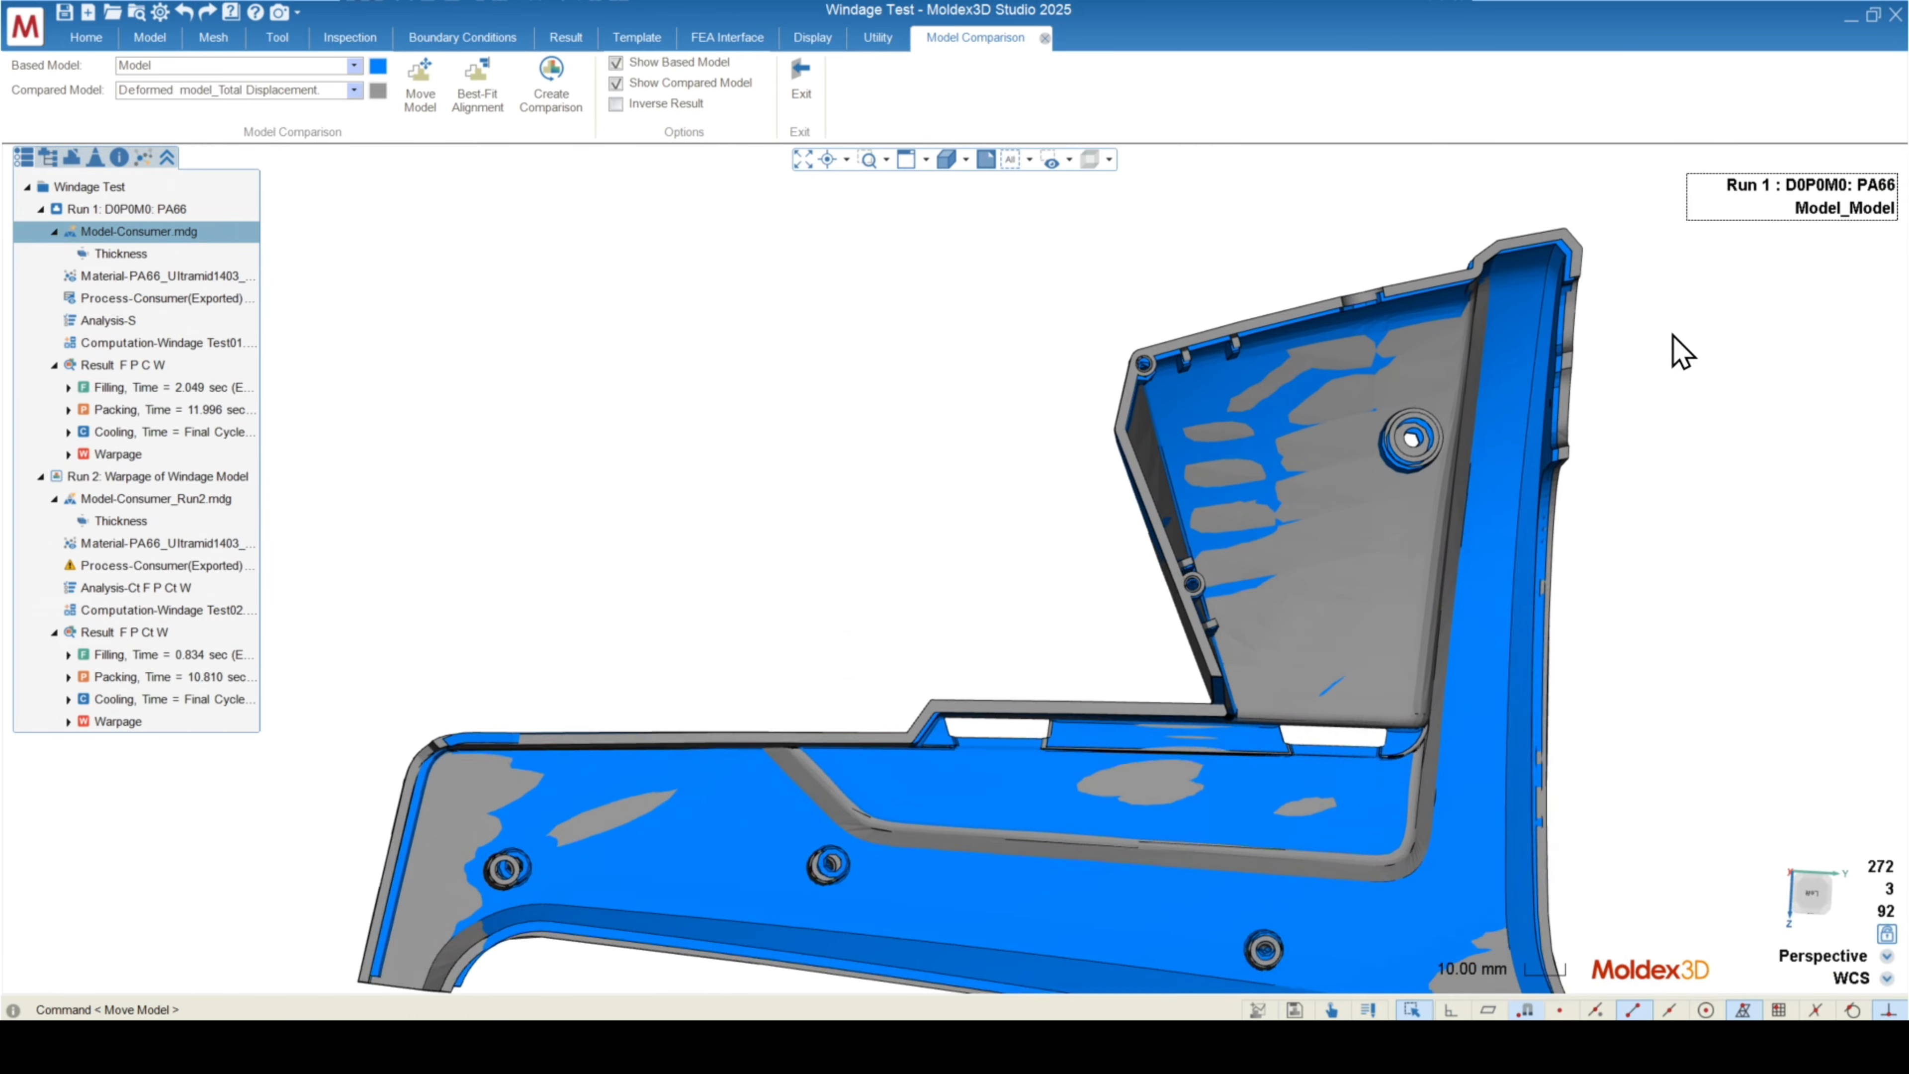
{"action": "middle_click_drag", "start_coordinate": [1448, 391], "coordinate": [1736, 549]}
{"action": "scroll", "coordinate": [1742, 543], "scroll_direction": "down", "scroll_amount": 5}
{"action": "scroll", "coordinate": [1717, 528], "scroll_direction": "down", "scroll_amount": 6}
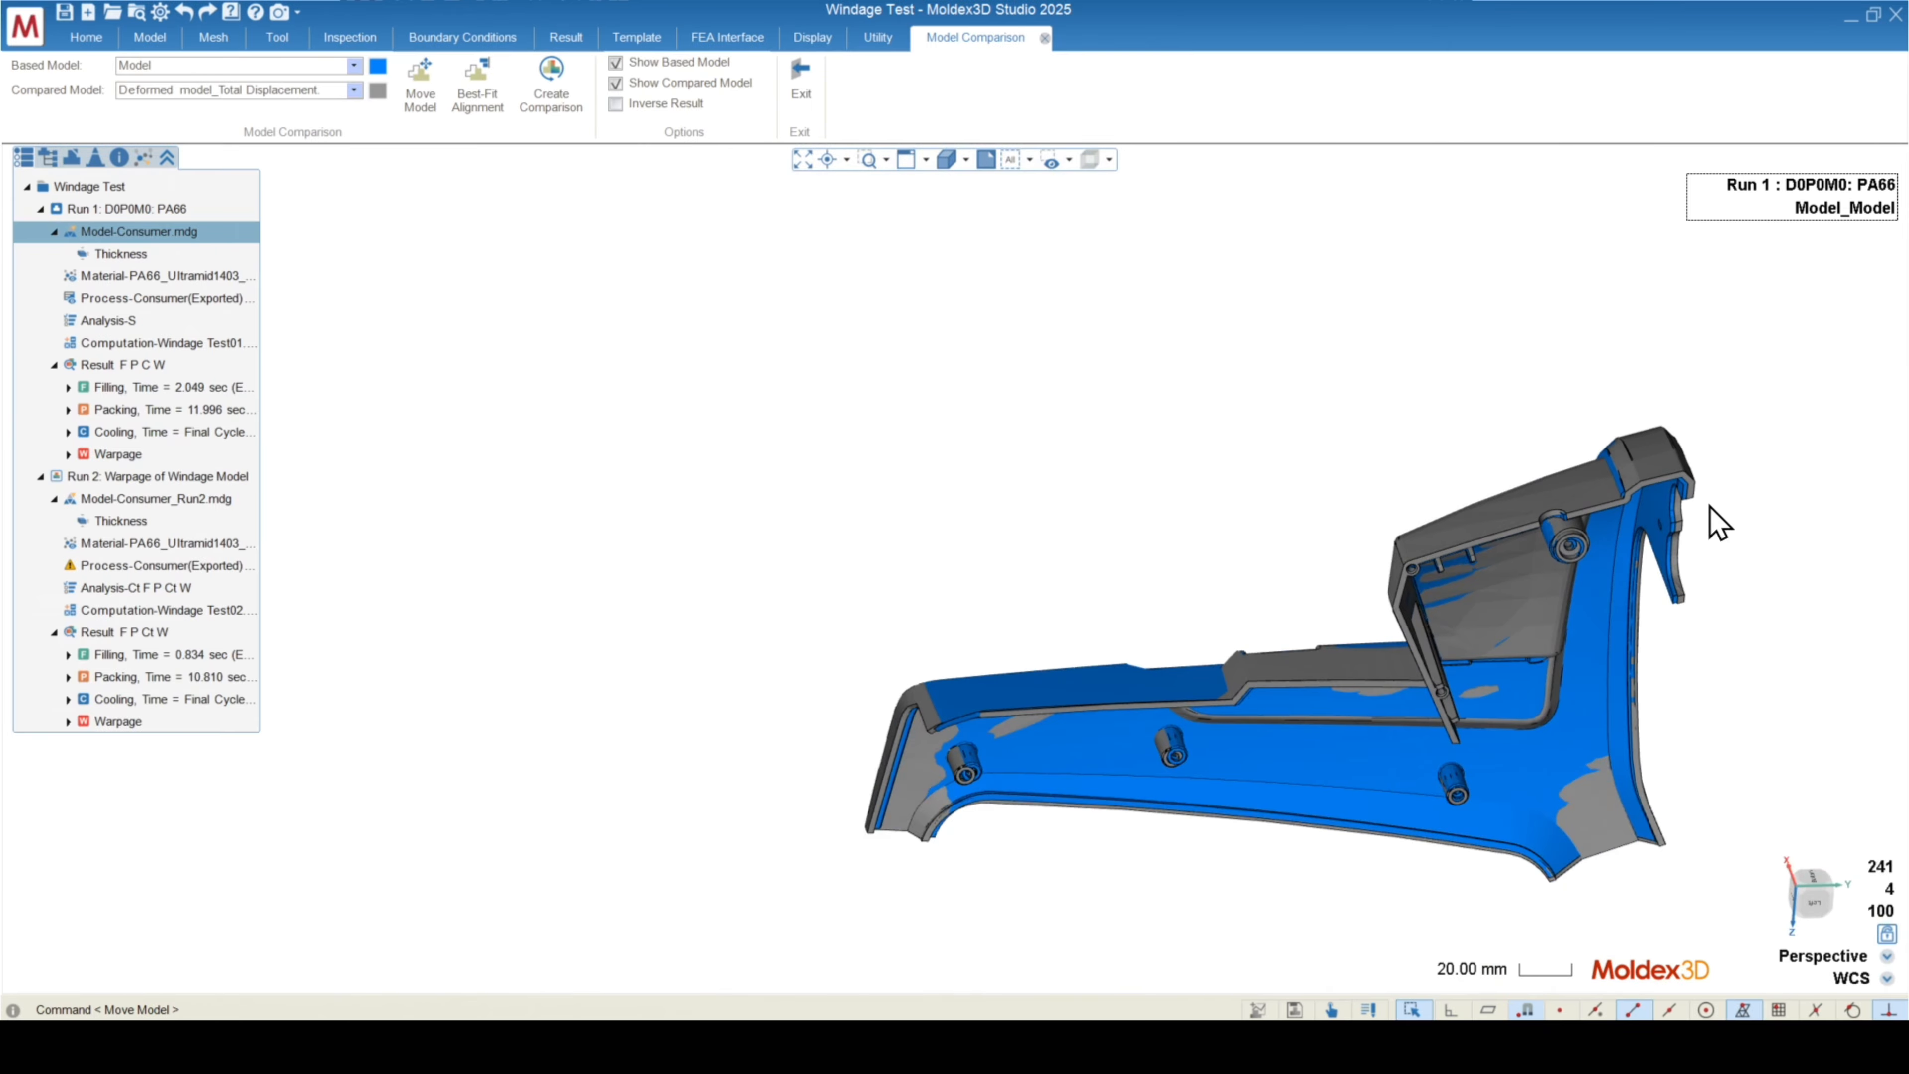
{"action": "middle_click_drag", "start_coordinate": [1470, 460], "coordinate": [1731, 895]}
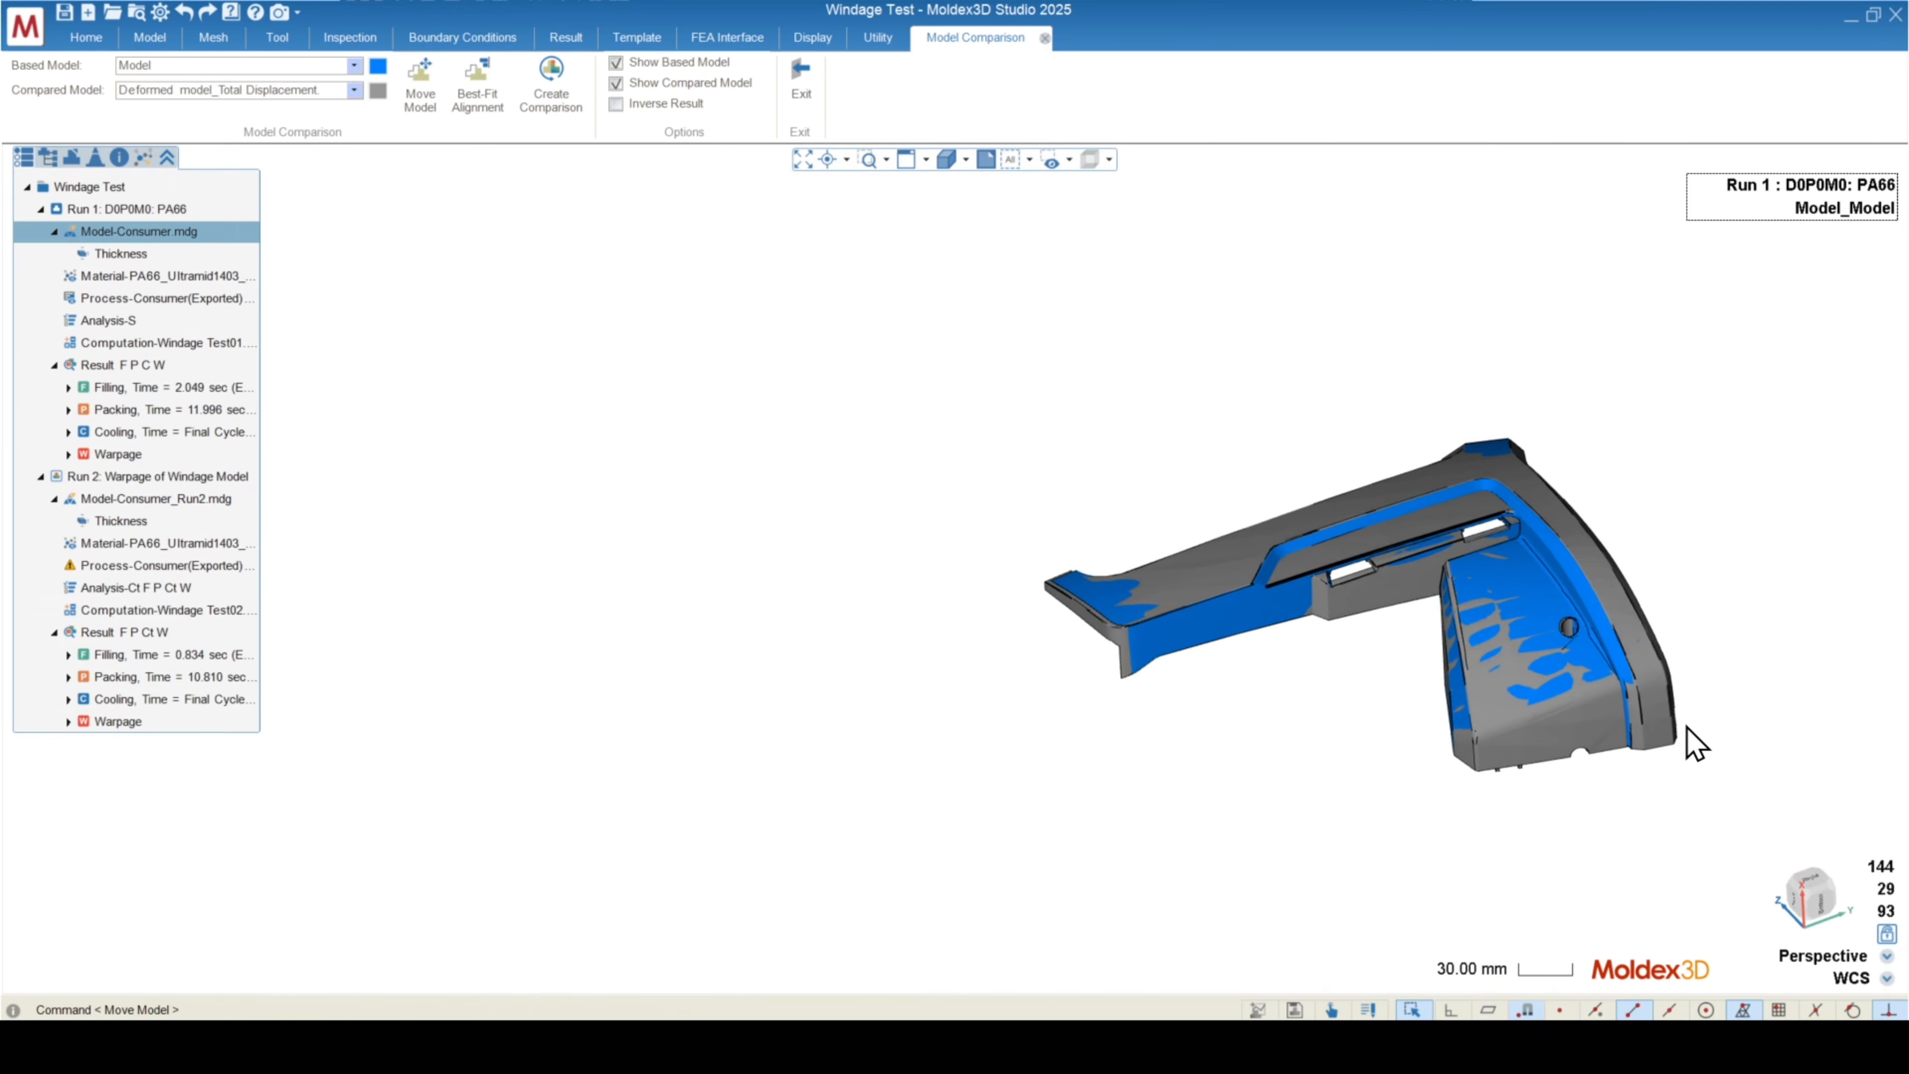
{"action": "scroll", "coordinate": [1707, 710], "scroll_direction": "up", "scroll_amount": 5}
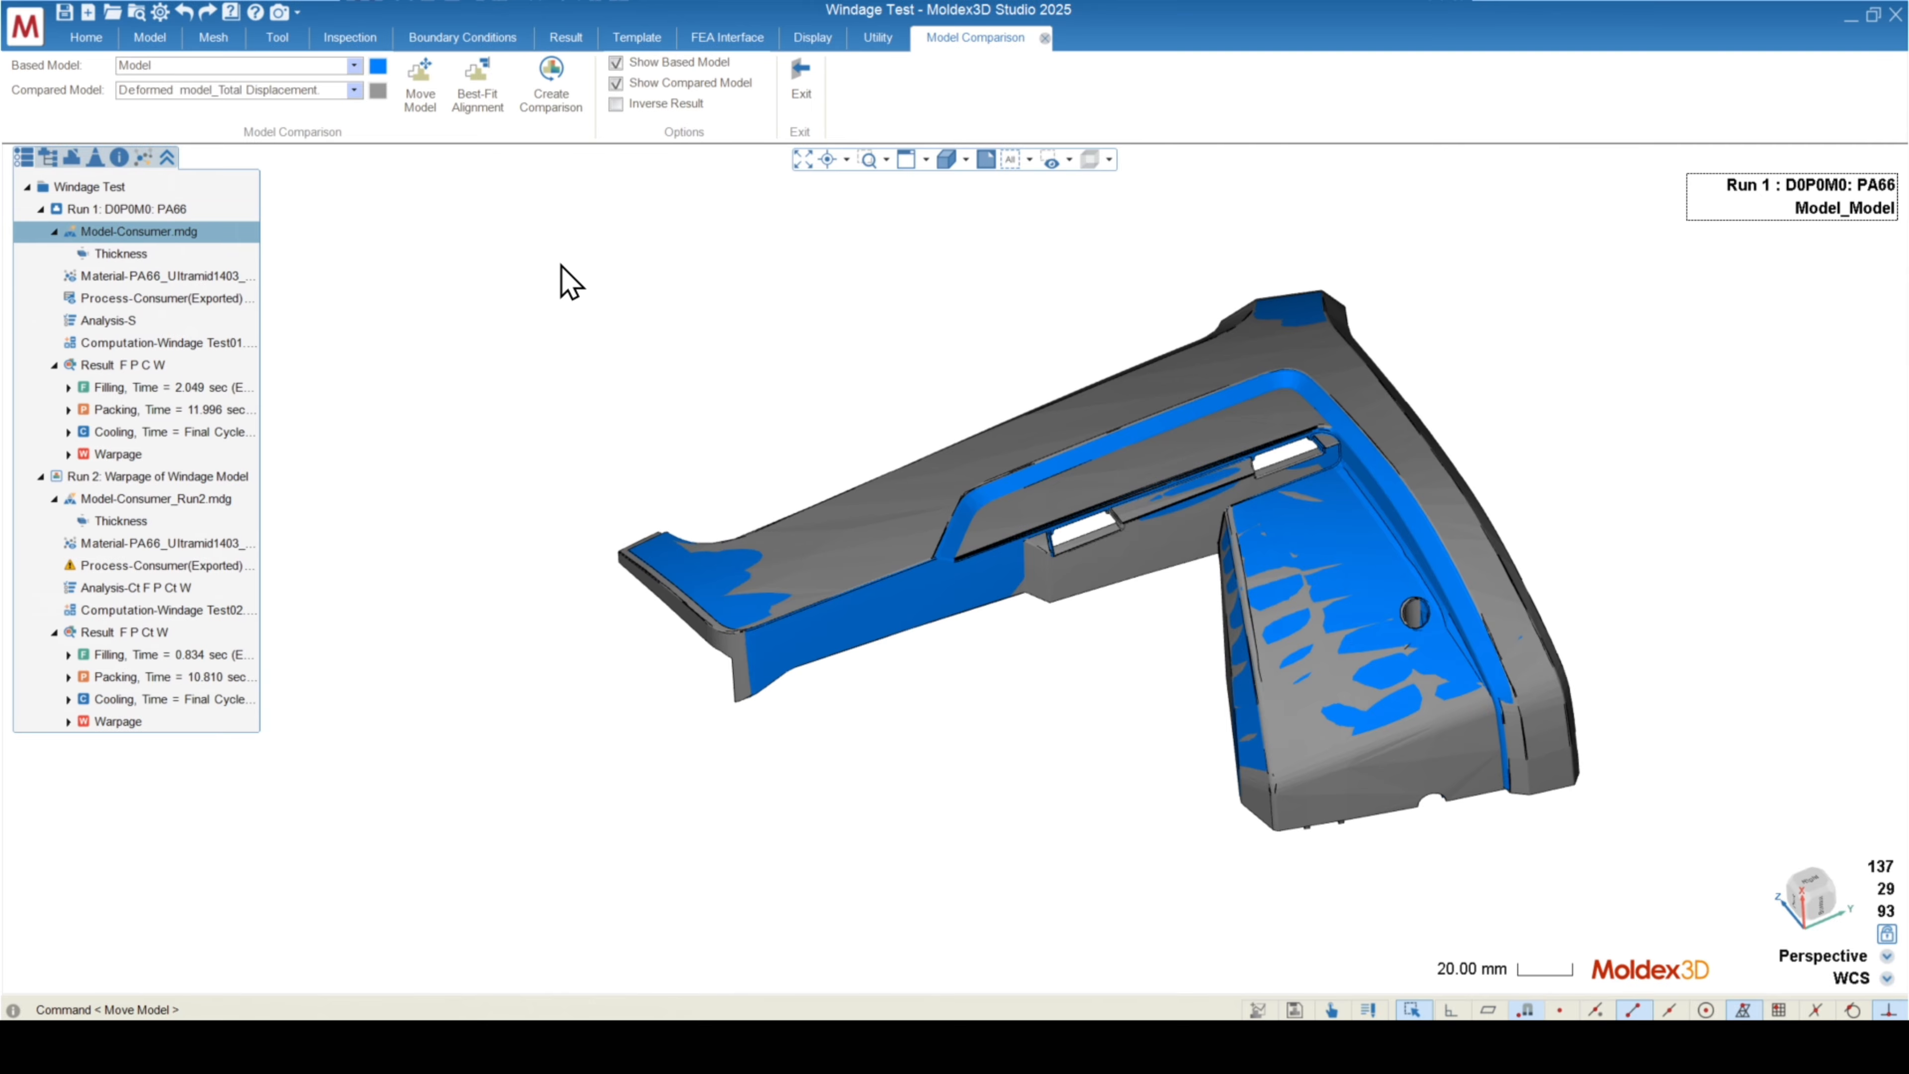
{"action": "left_click", "coordinate": [800, 78]}
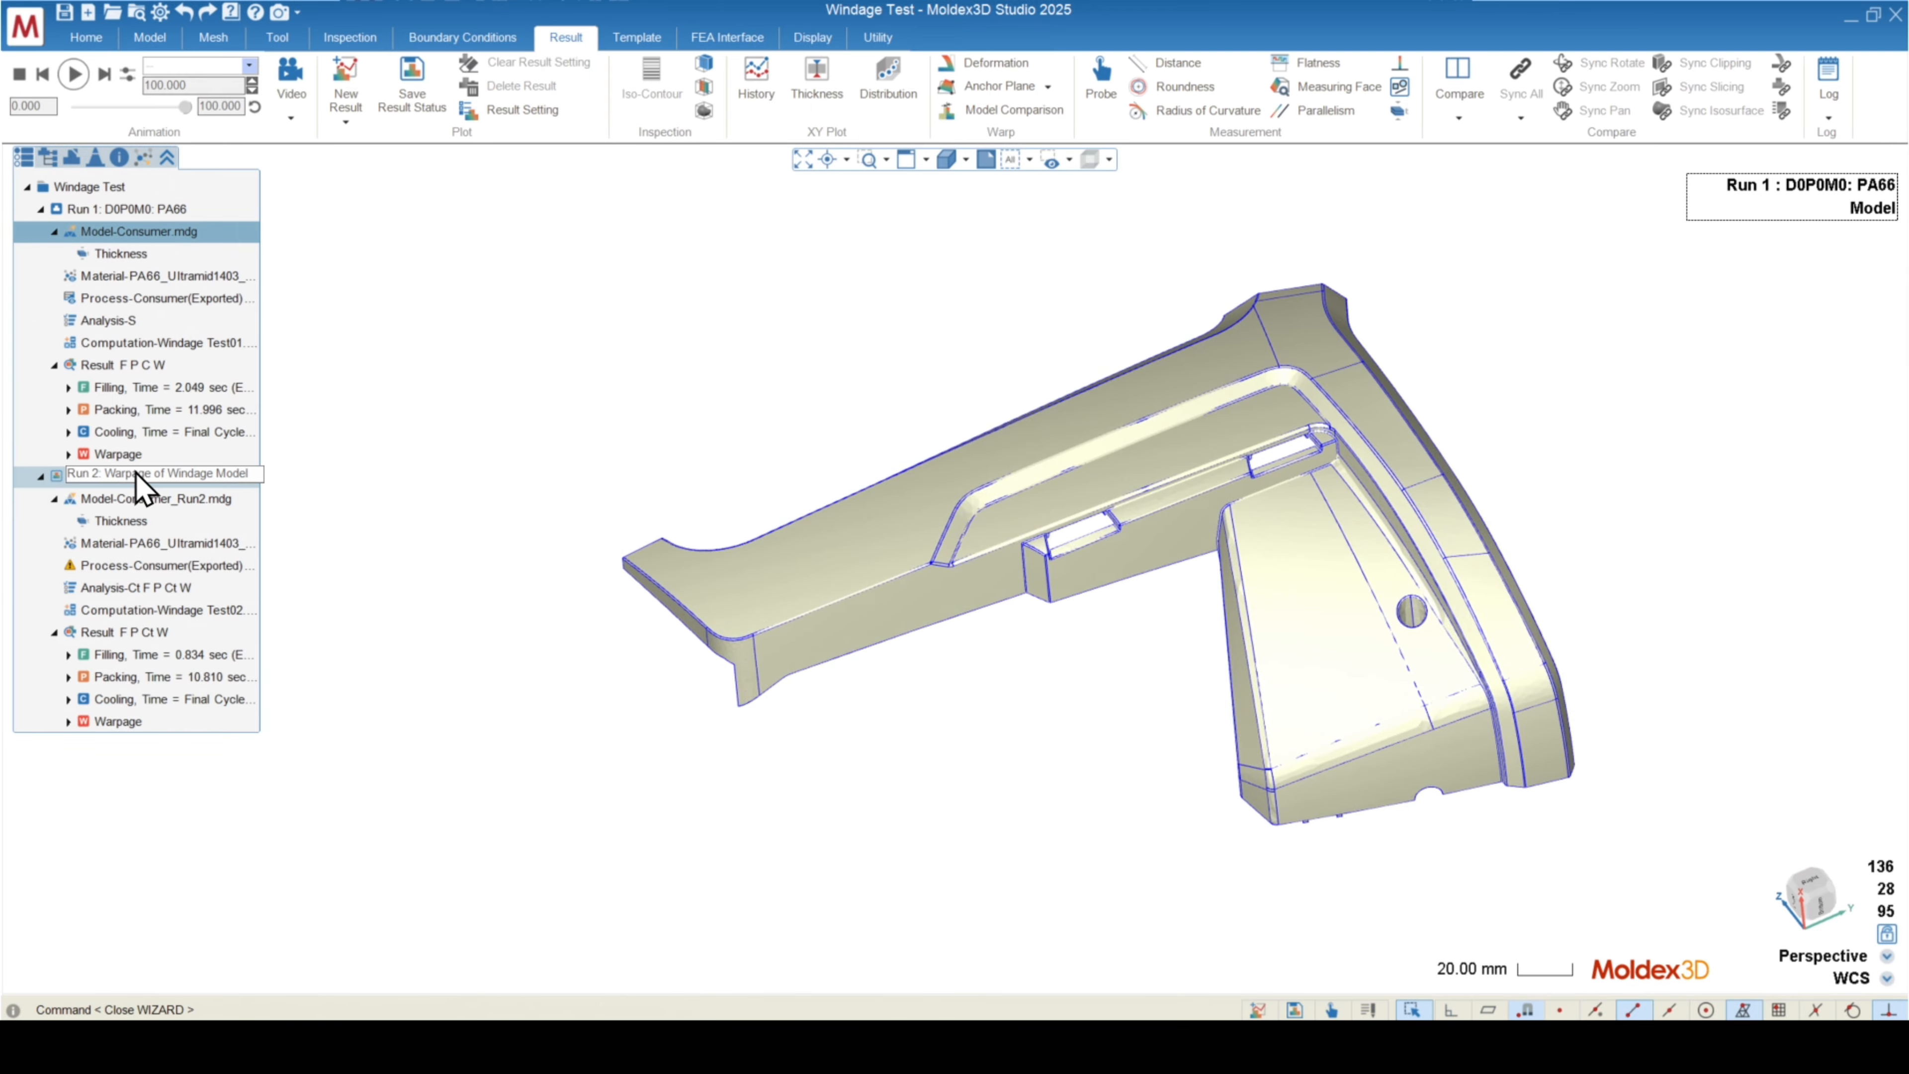
- Activate Run 2 and examine its warpage total displacement result and colour scale
{"action": "left_click", "coordinate": [127, 498]}
{"action": "mouse_move", "coordinate": [751, 660]}
{"action": "middle_mouse_down"}
{"action": "mouse_move", "coordinate": [882, 629]}
{"action": "mouse_move", "coordinate": [832, 661]}
{"action": "middle_mouse_up"}
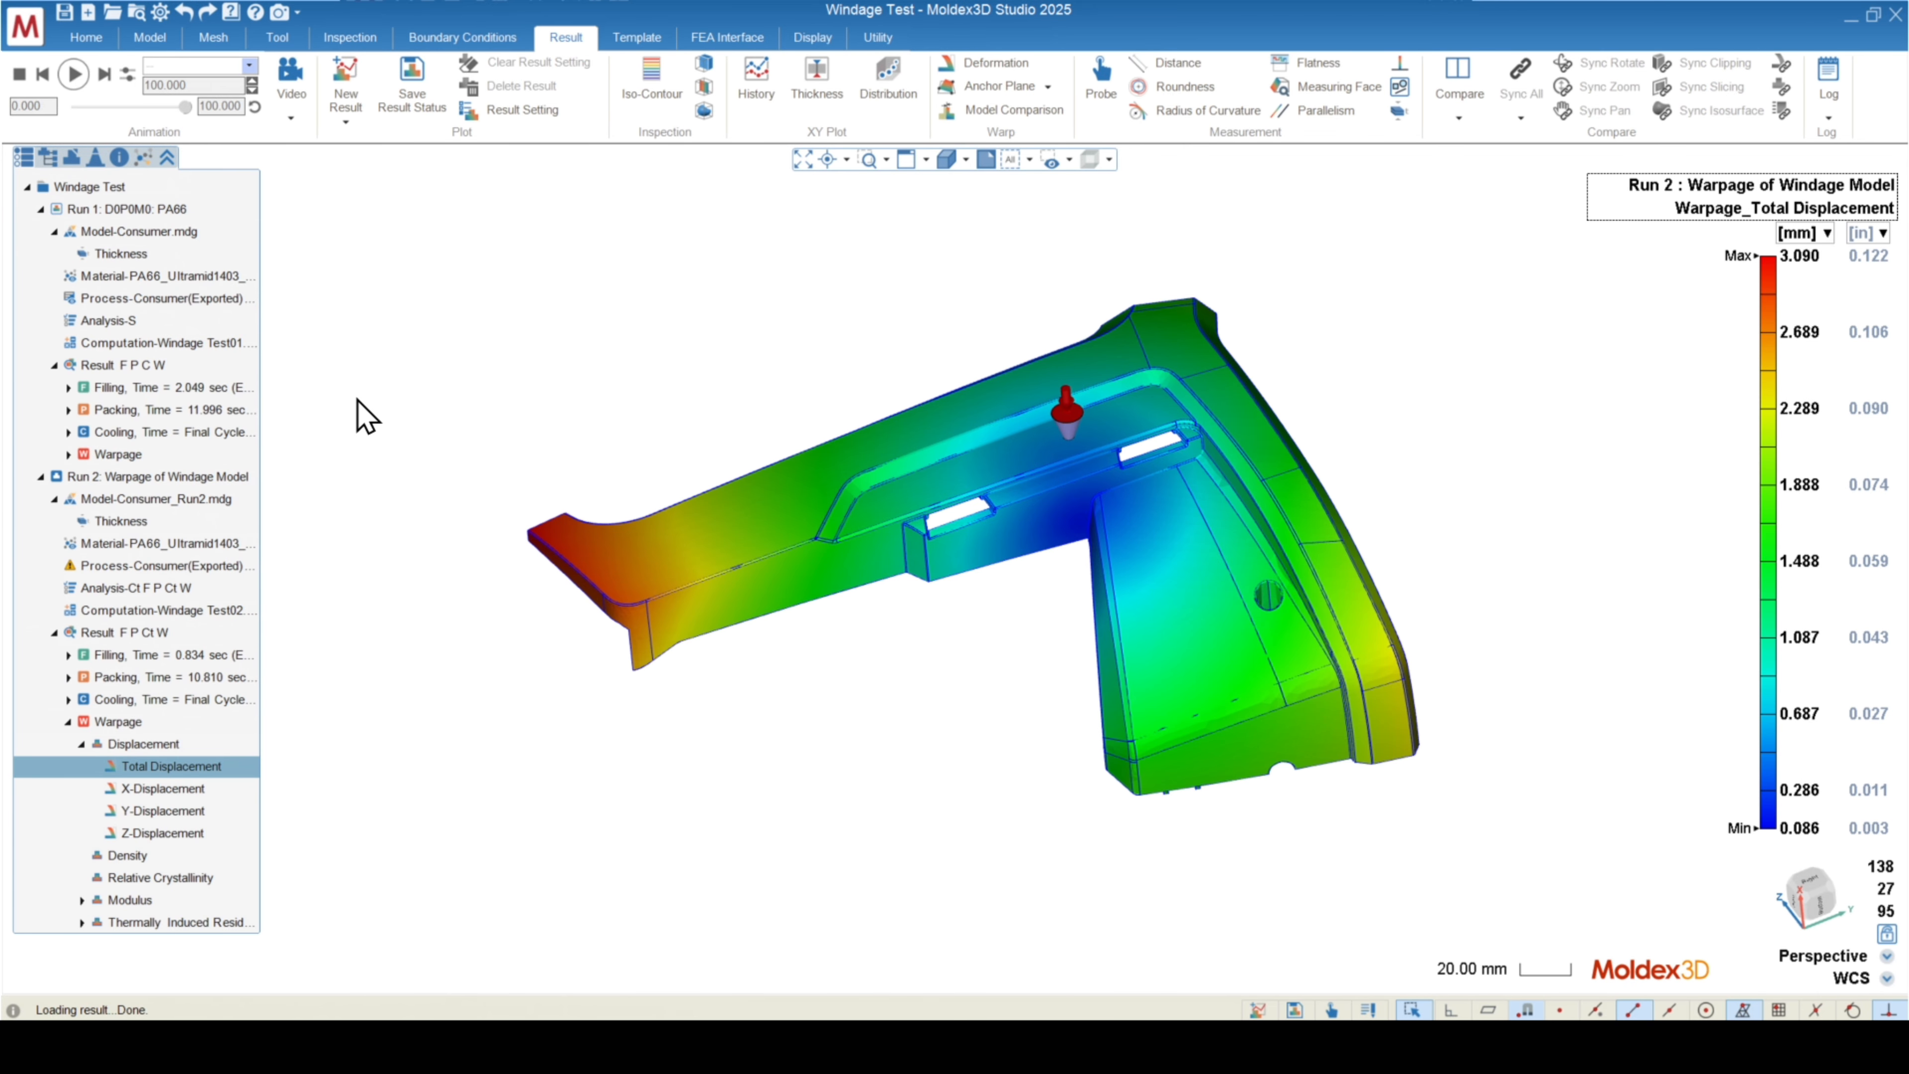
{"action": "middle_click_drag", "start_coordinate": [562, 483], "coordinate": [573, 488]}
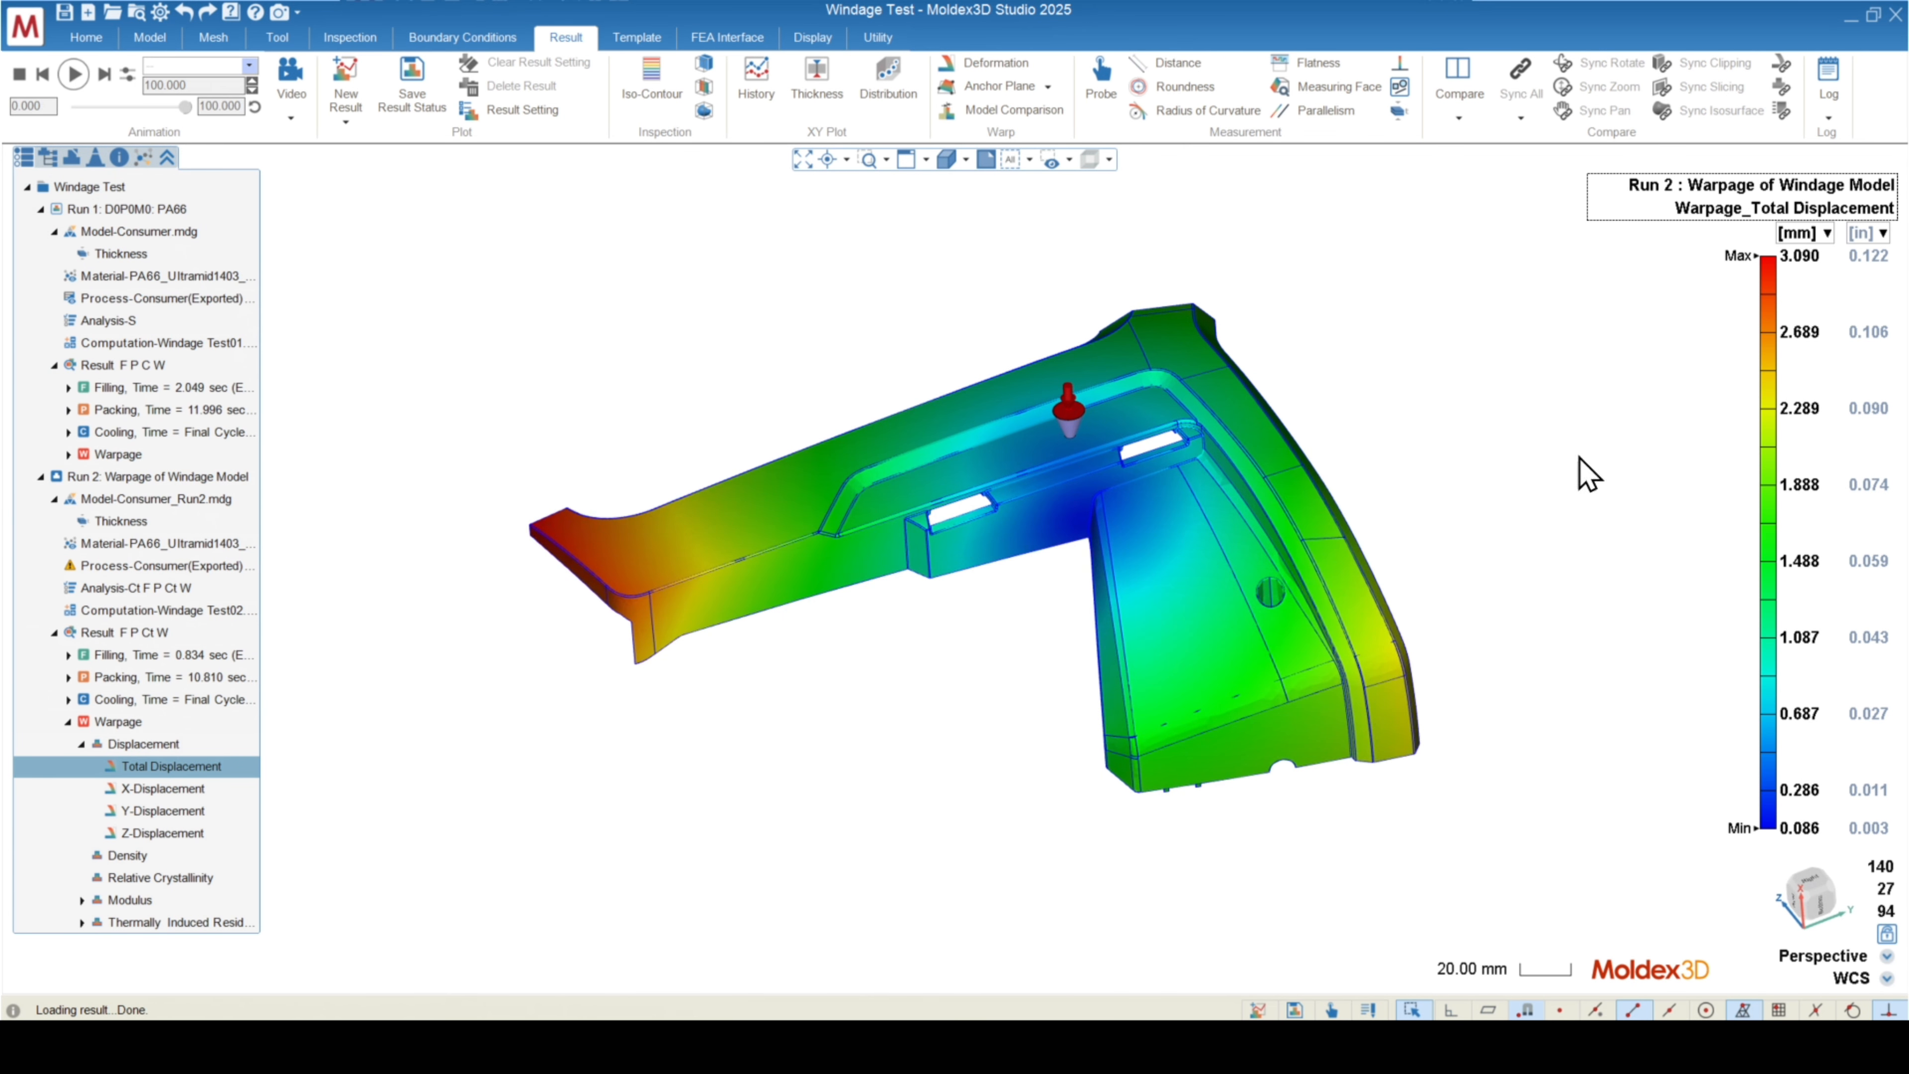
{"action": "mouse_move", "coordinate": [1805, 289]}
{"action": "middle_click_drag", "start_coordinate": [778, 500], "coordinate": [795, 503]}
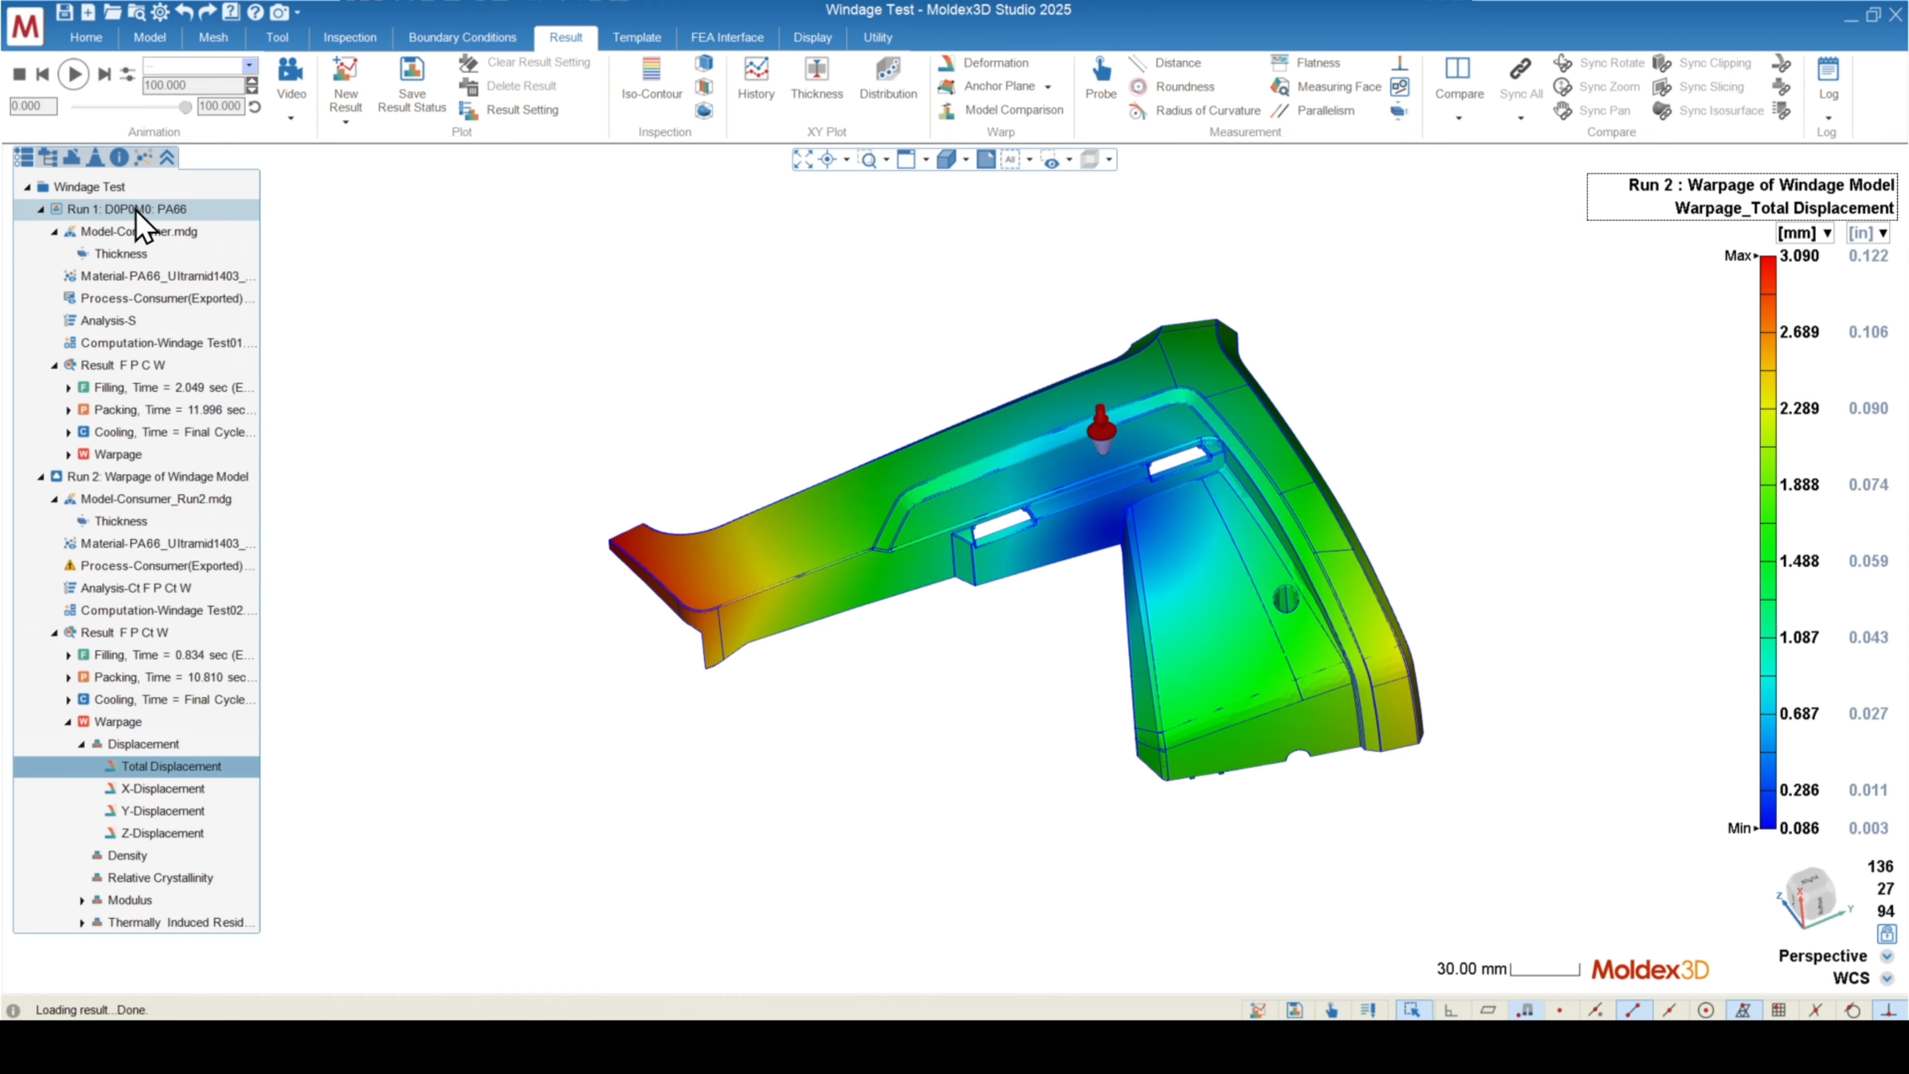
- Start a model comparison in Run 2 with Warp Result as the based model and the imported Practice Model_1.stp as the compared model
{"action": "left_click", "coordinate": [992, 110]}
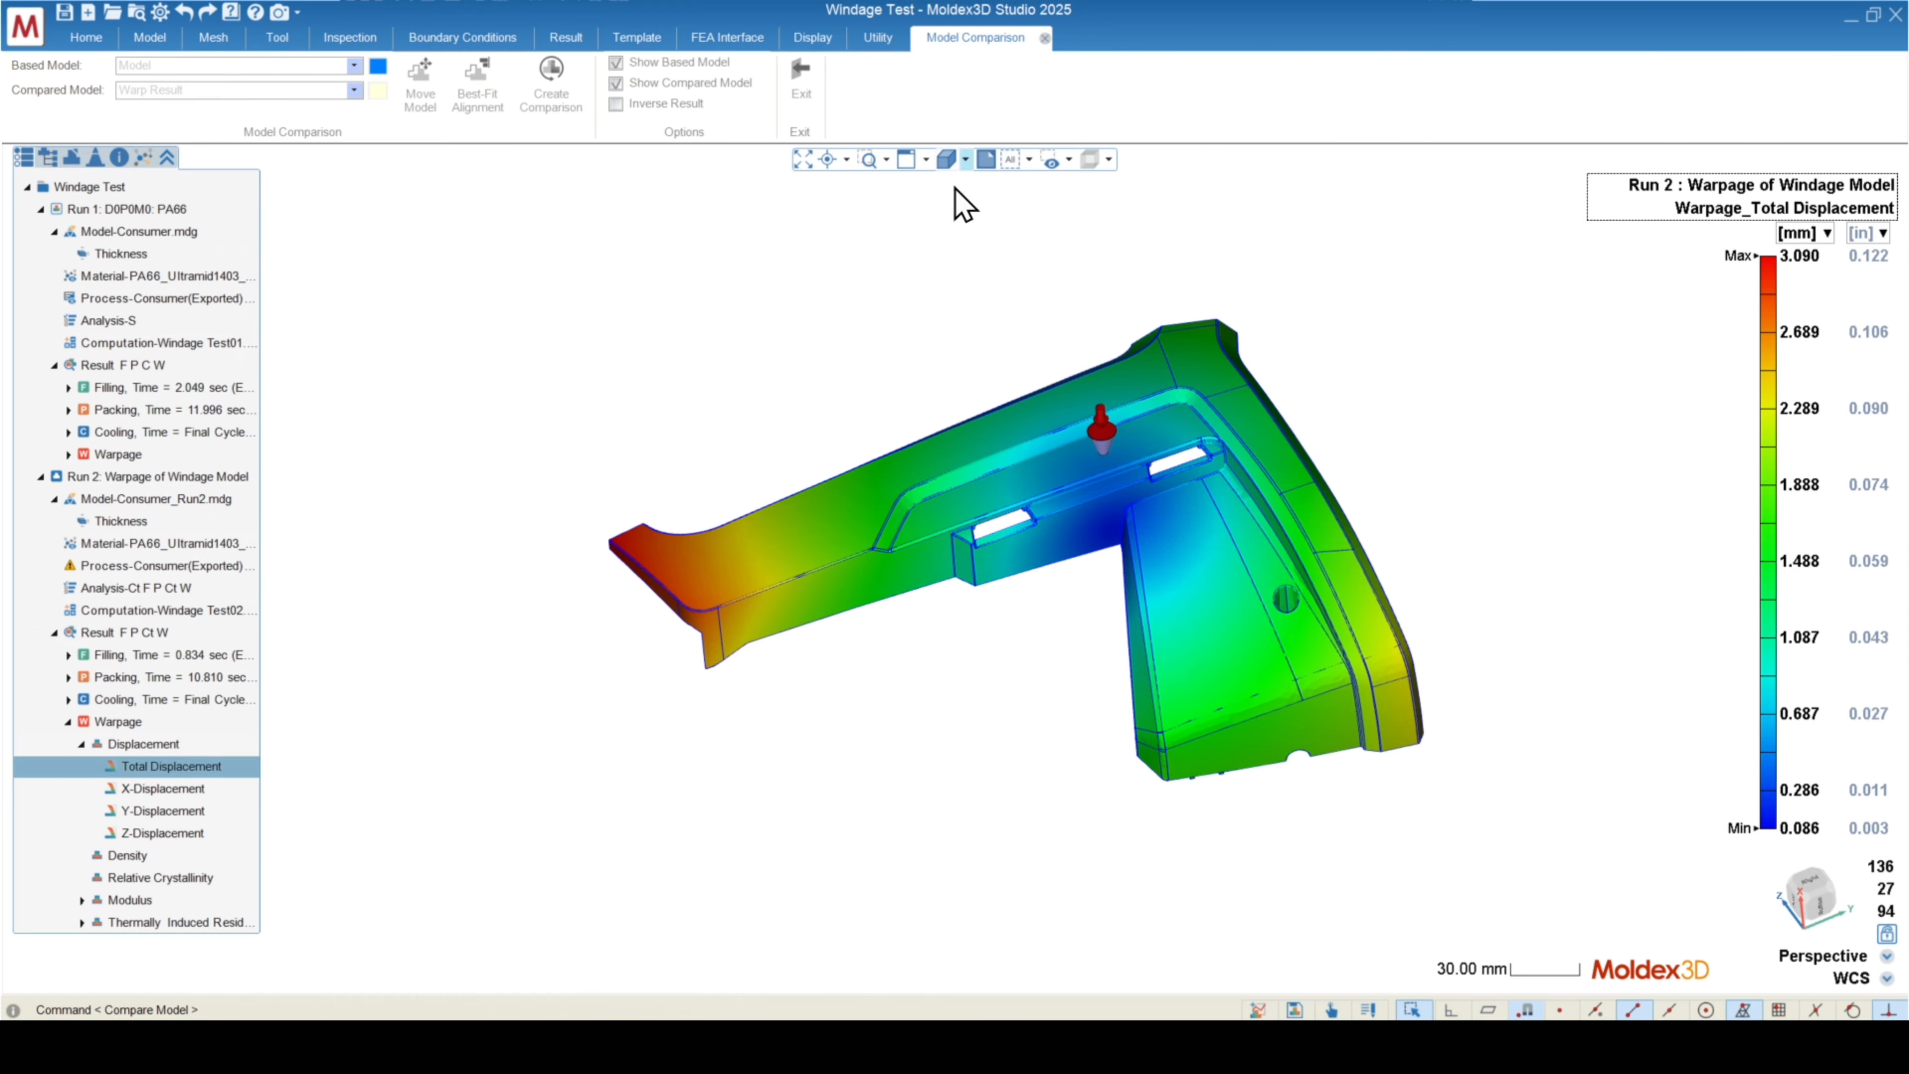
{"action": "left_click", "coordinate": [184, 67]}
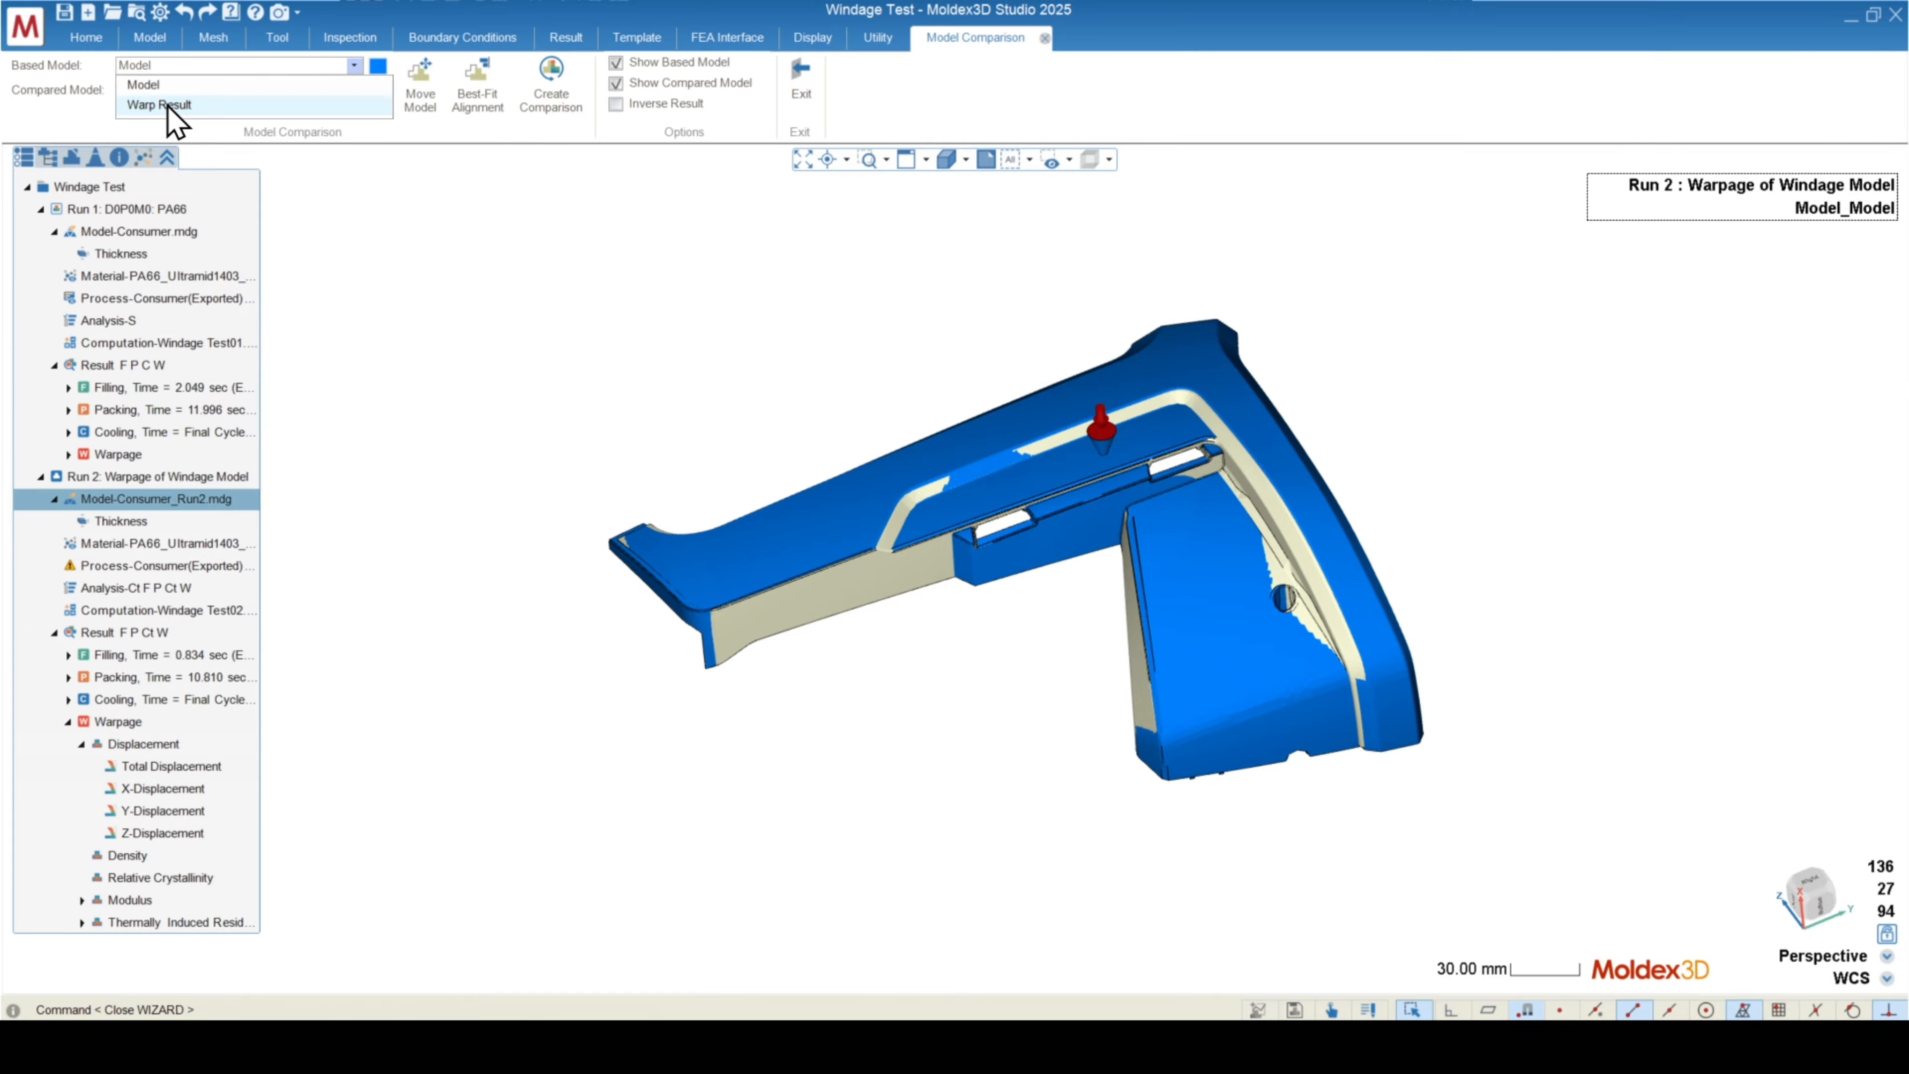
{"action": "left_click", "coordinate": [167, 104]}
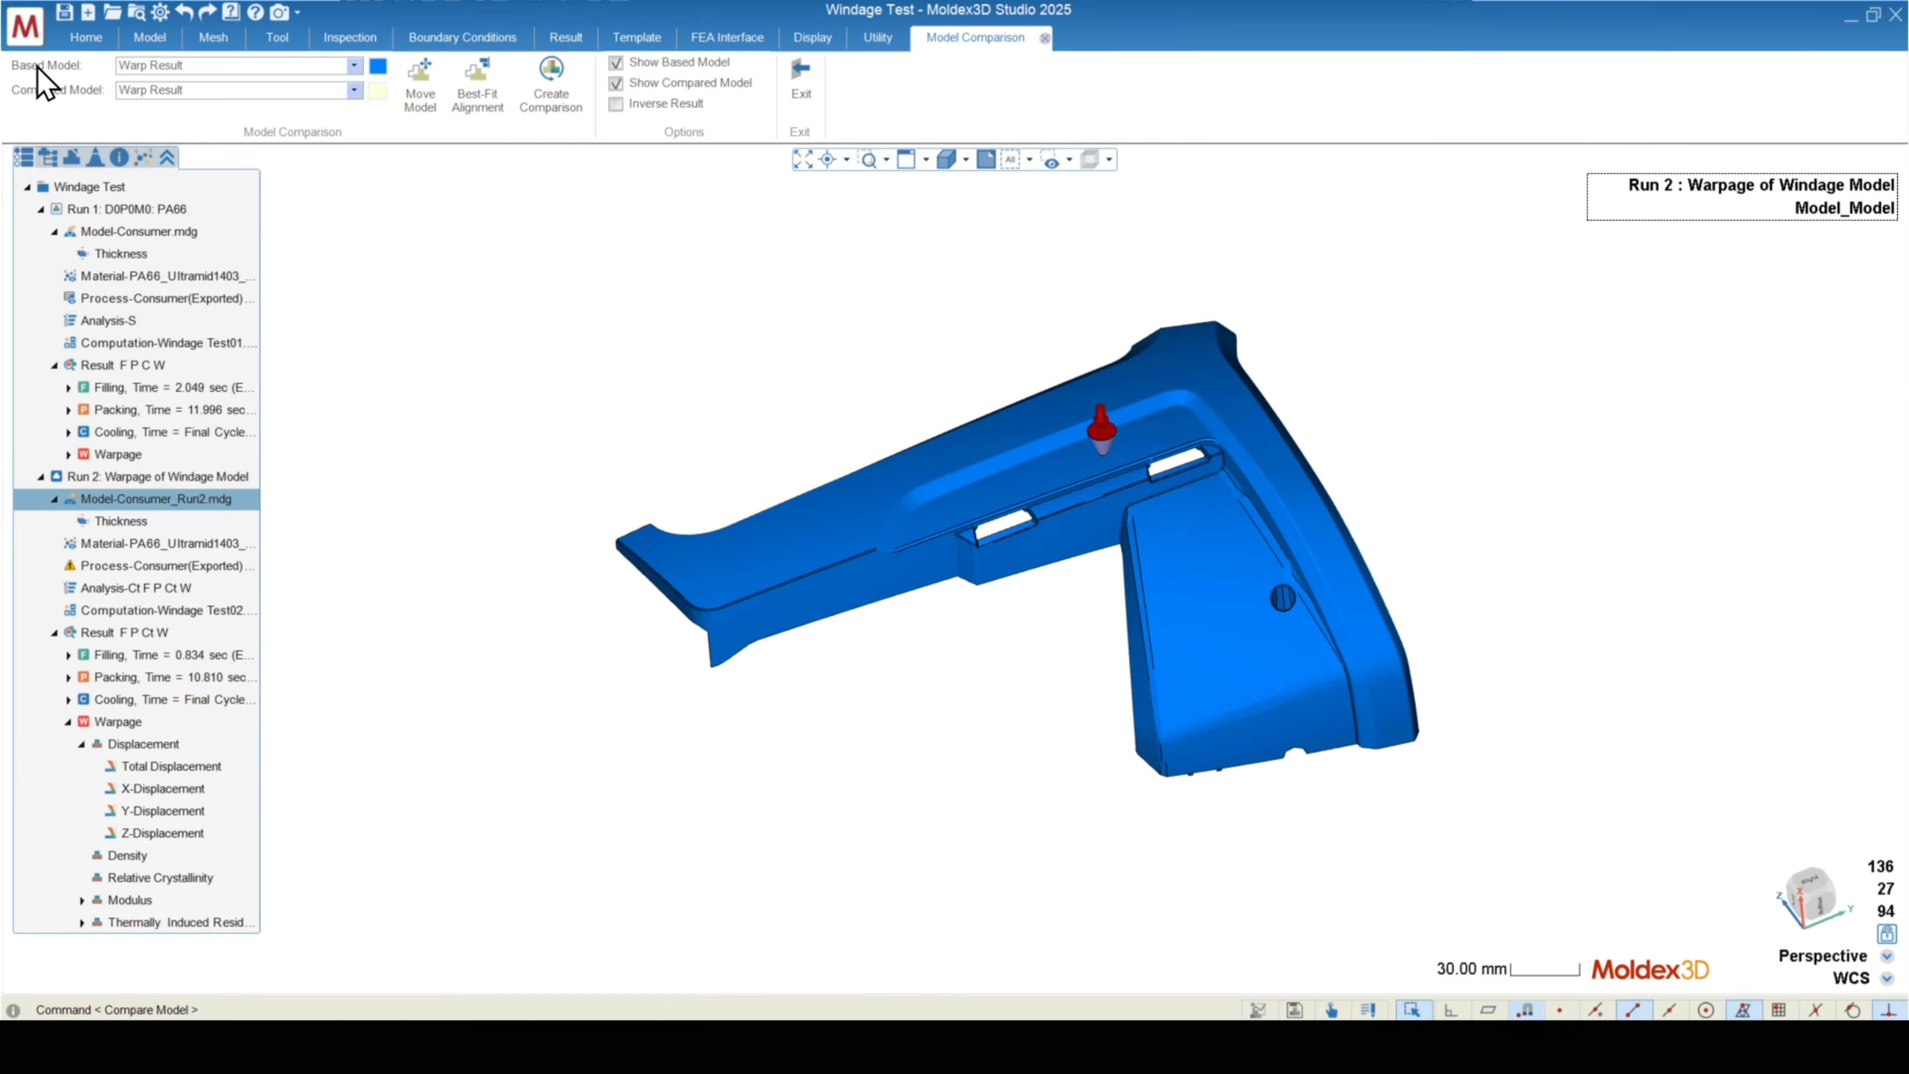
{"action": "left_click", "coordinate": [173, 90]}
{"action": "left_click", "coordinate": [169, 126]}
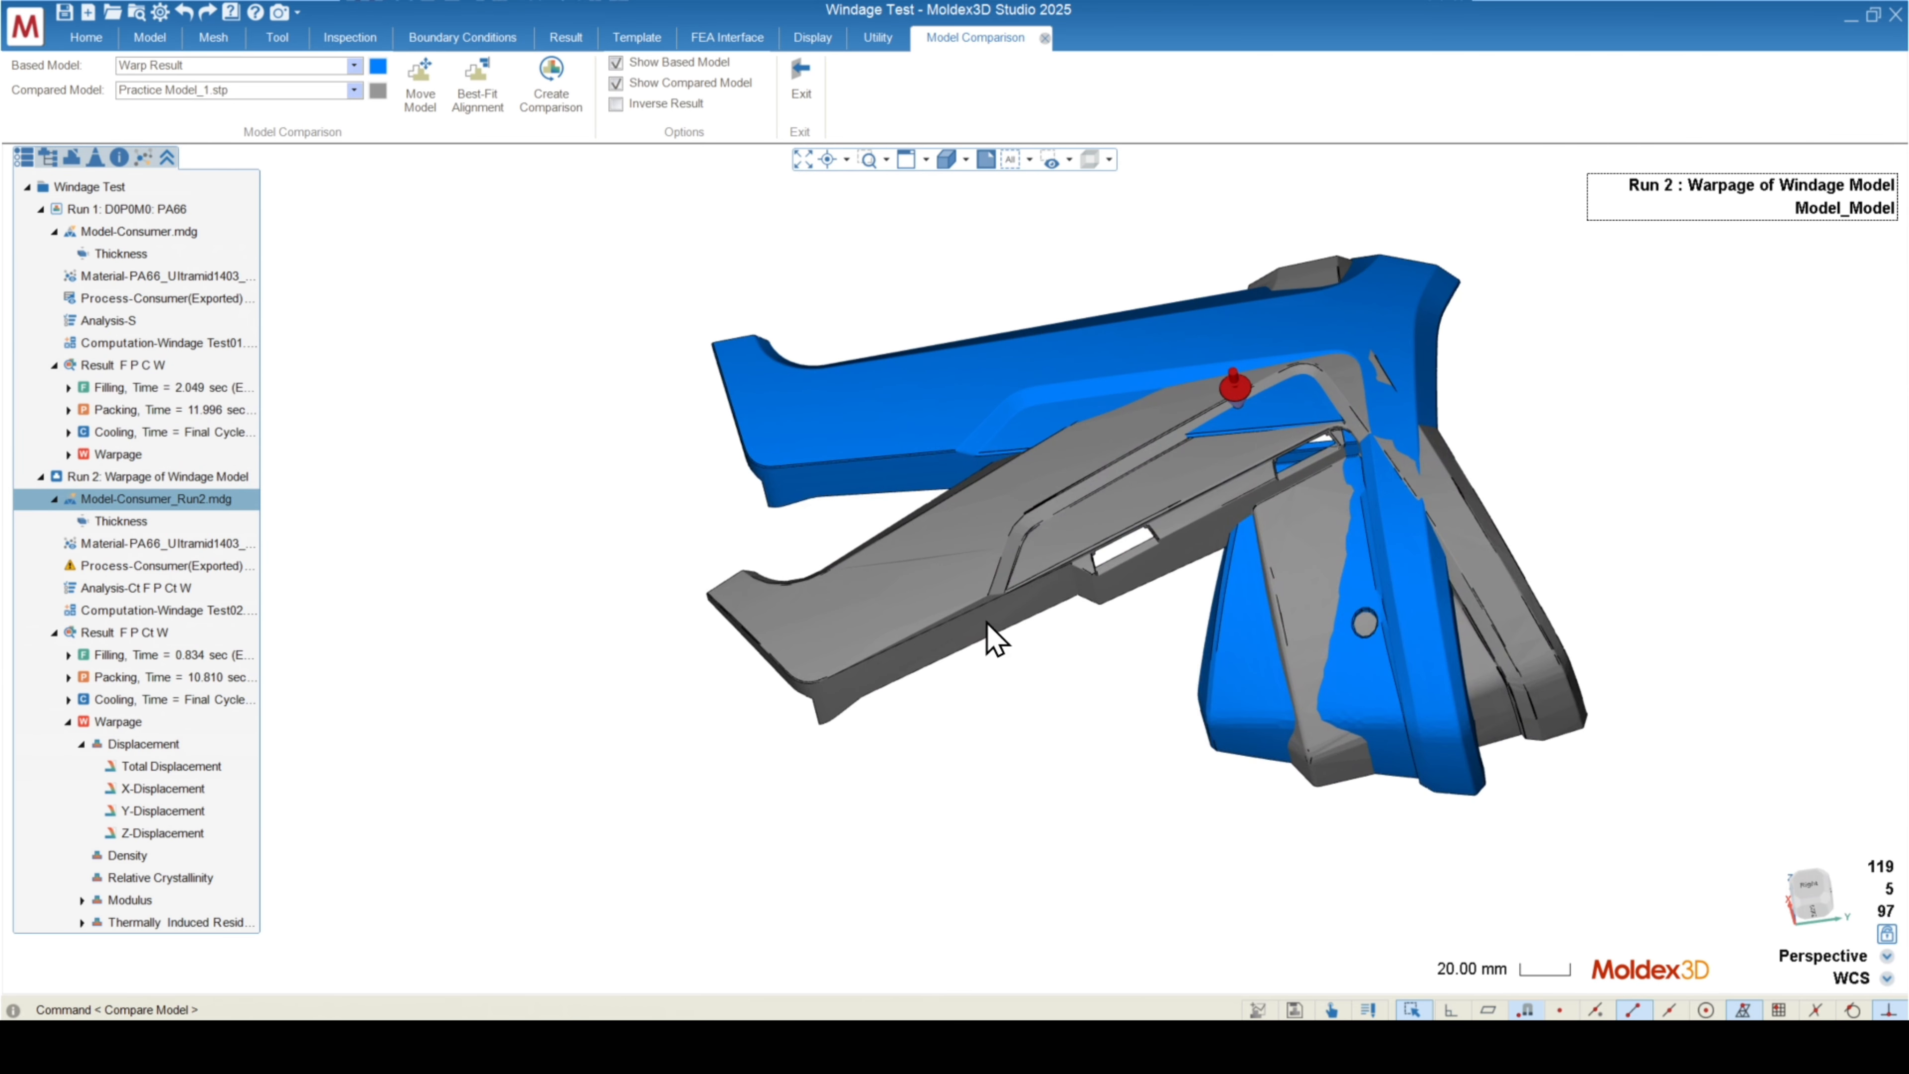
- Best-fit align Practice Model_1.stp with the Run 2 warp result and create the comparison result
{"action": "mouse_move", "coordinate": [733, 677]}
{"action": "middle_mouse_down"}
{"action": "mouse_move", "coordinate": [848, 712]}
{"action": "mouse_move", "coordinate": [929, 503]}
{"action": "mouse_move", "coordinate": [571, 443]}
{"action": "mouse_move", "coordinate": [1086, 725]}
{"action": "mouse_move", "coordinate": [1159, 789]}
{"action": "mouse_move", "coordinate": [1078, 618]}
{"action": "mouse_move", "coordinate": [1120, 588]}
{"action": "mouse_move", "coordinate": [1164, 604]}
{"action": "mouse_move", "coordinate": [1363, 534]}
{"action": "mouse_move", "coordinate": [947, 639]}
{"action": "mouse_move", "coordinate": [797, 707]}
{"action": "middle_mouse_up"}
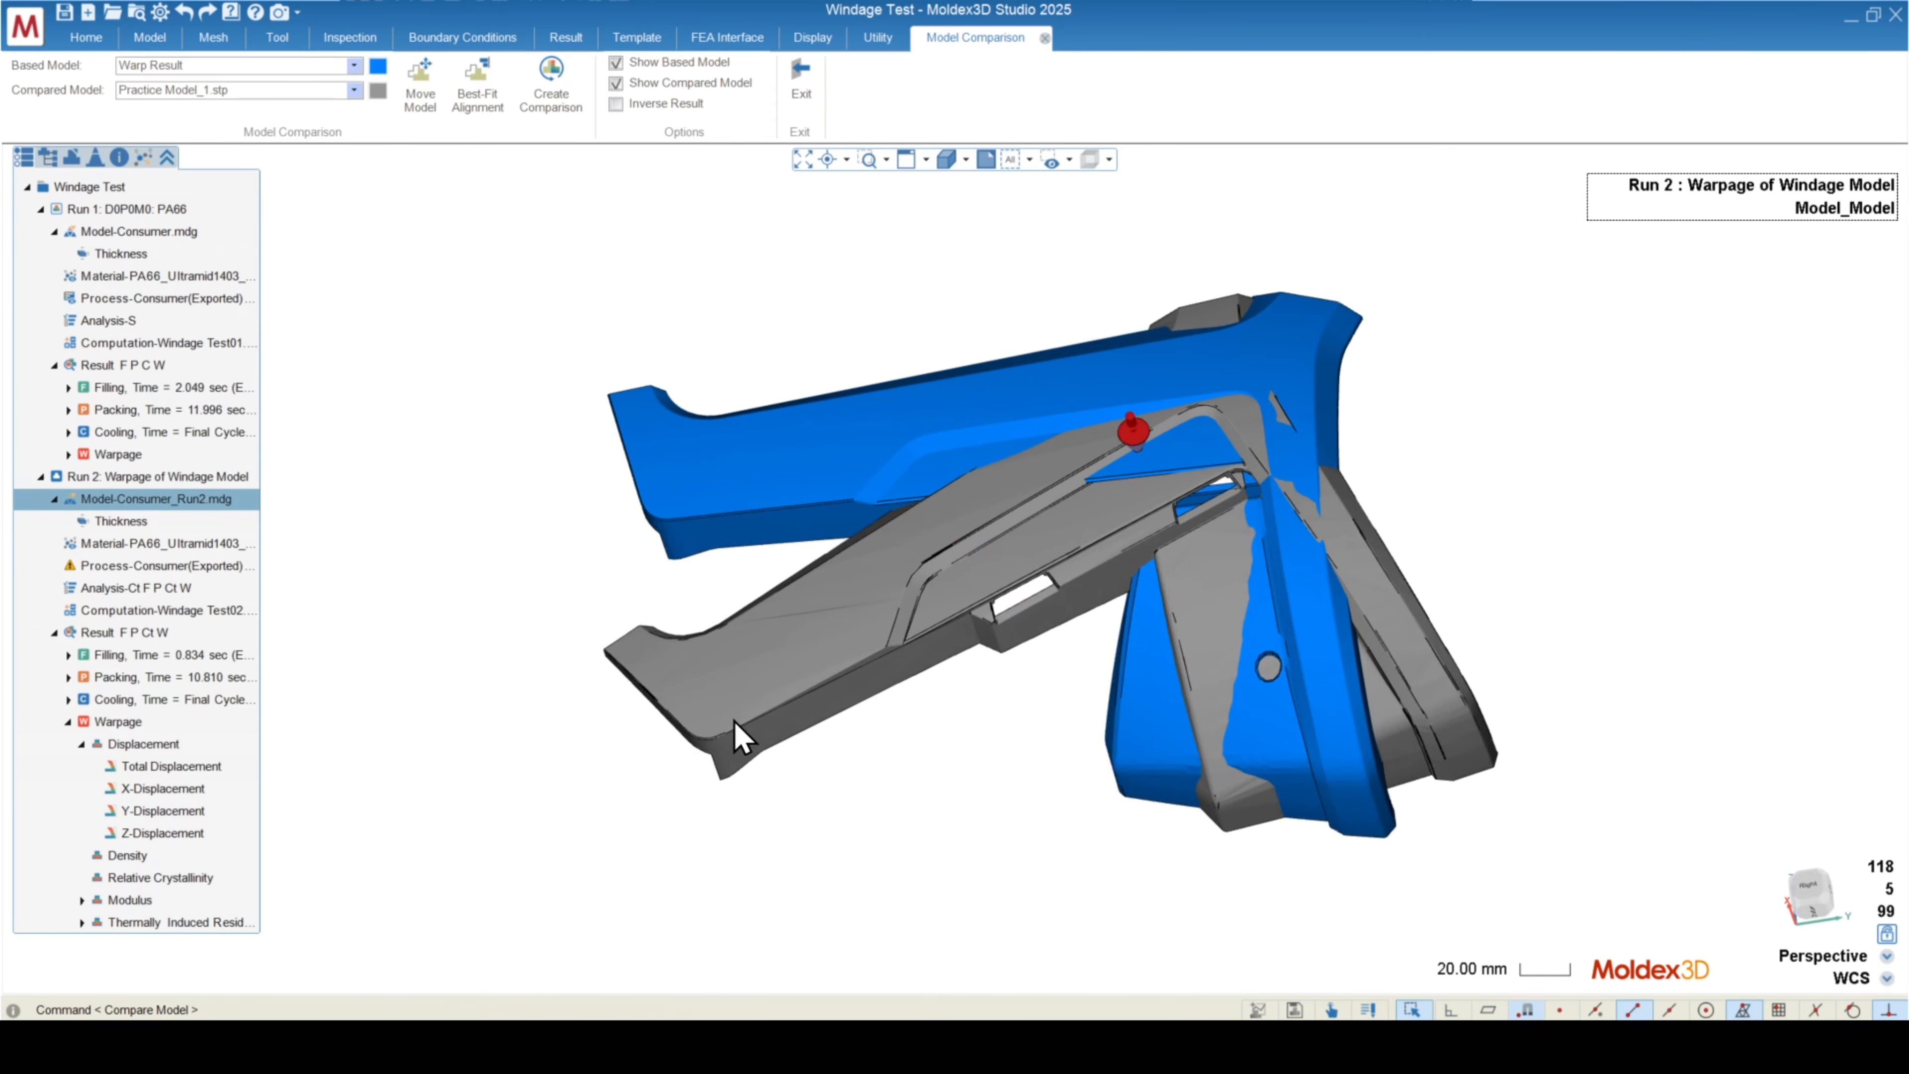
{"action": "left_click", "coordinate": [480, 113]}
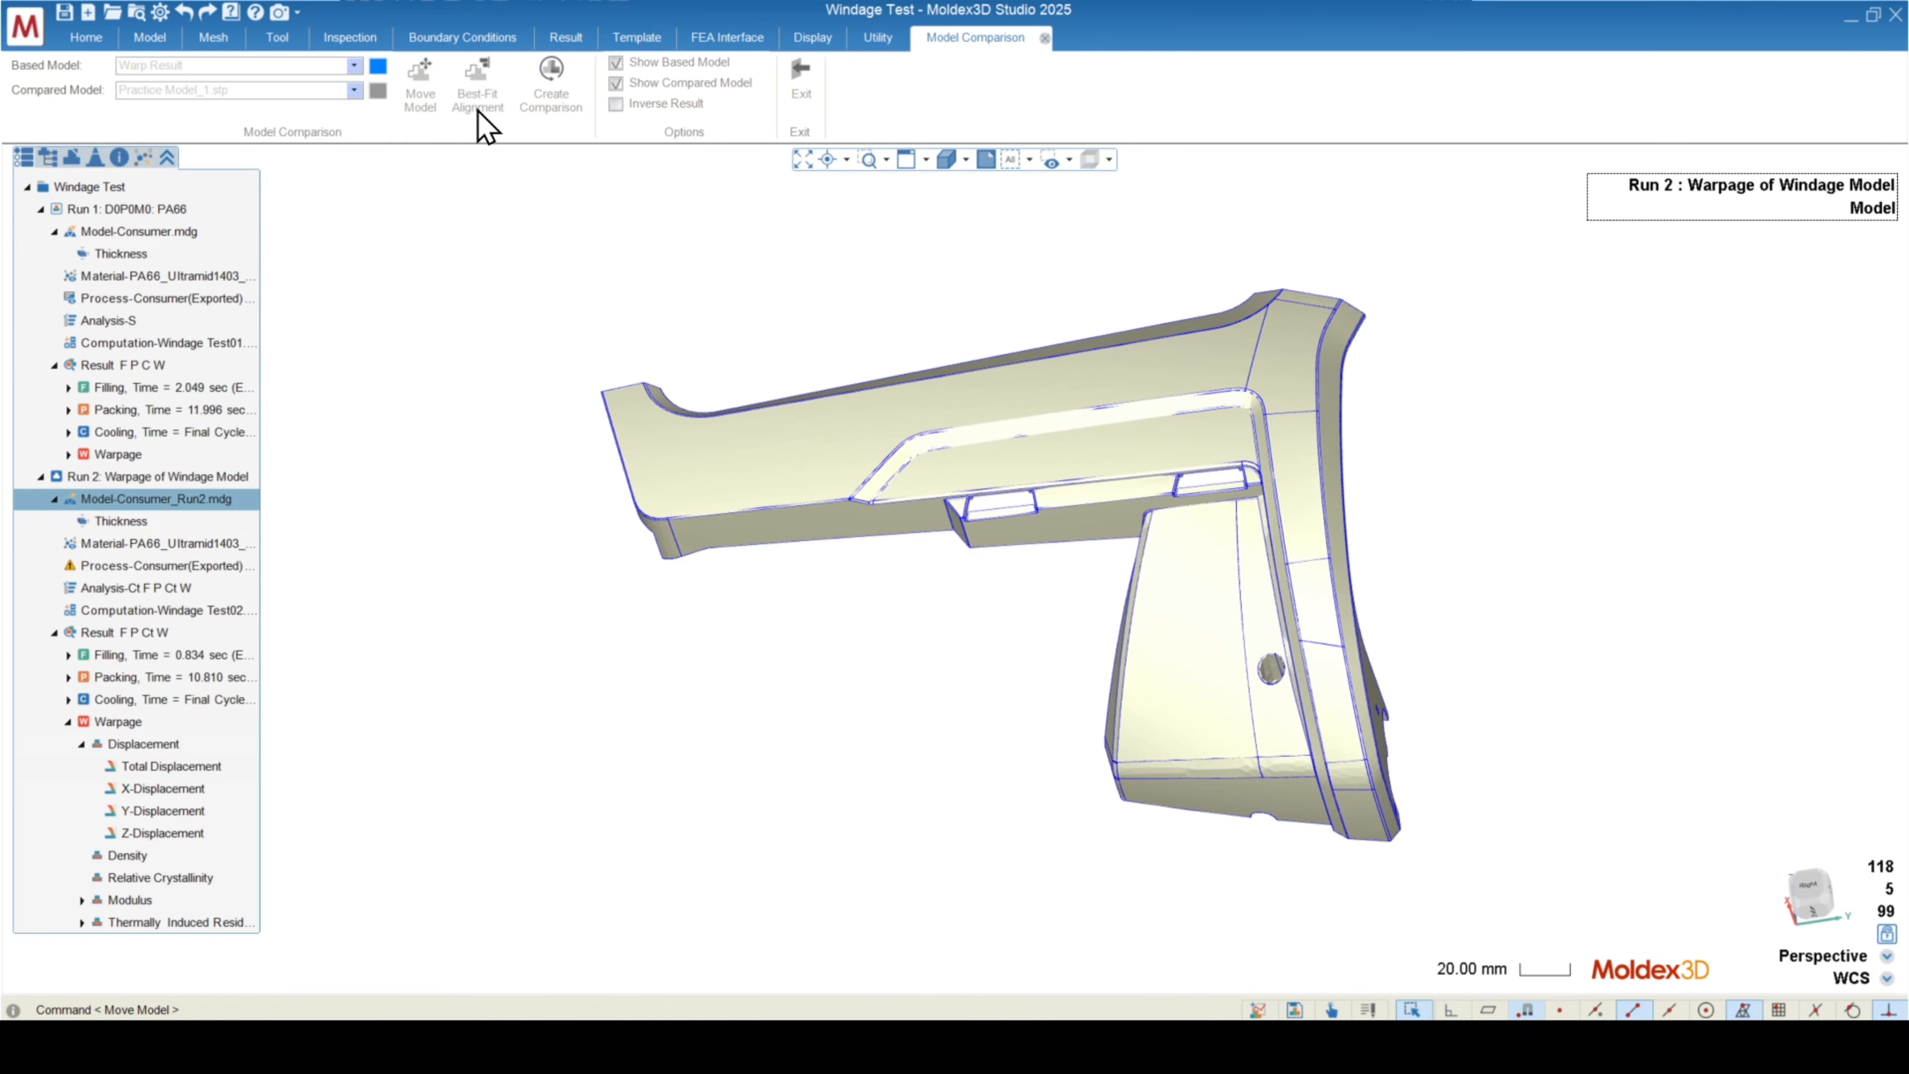
{"action": "middle_click_drag", "start_coordinate": [932, 662], "coordinate": [1078, 770]}
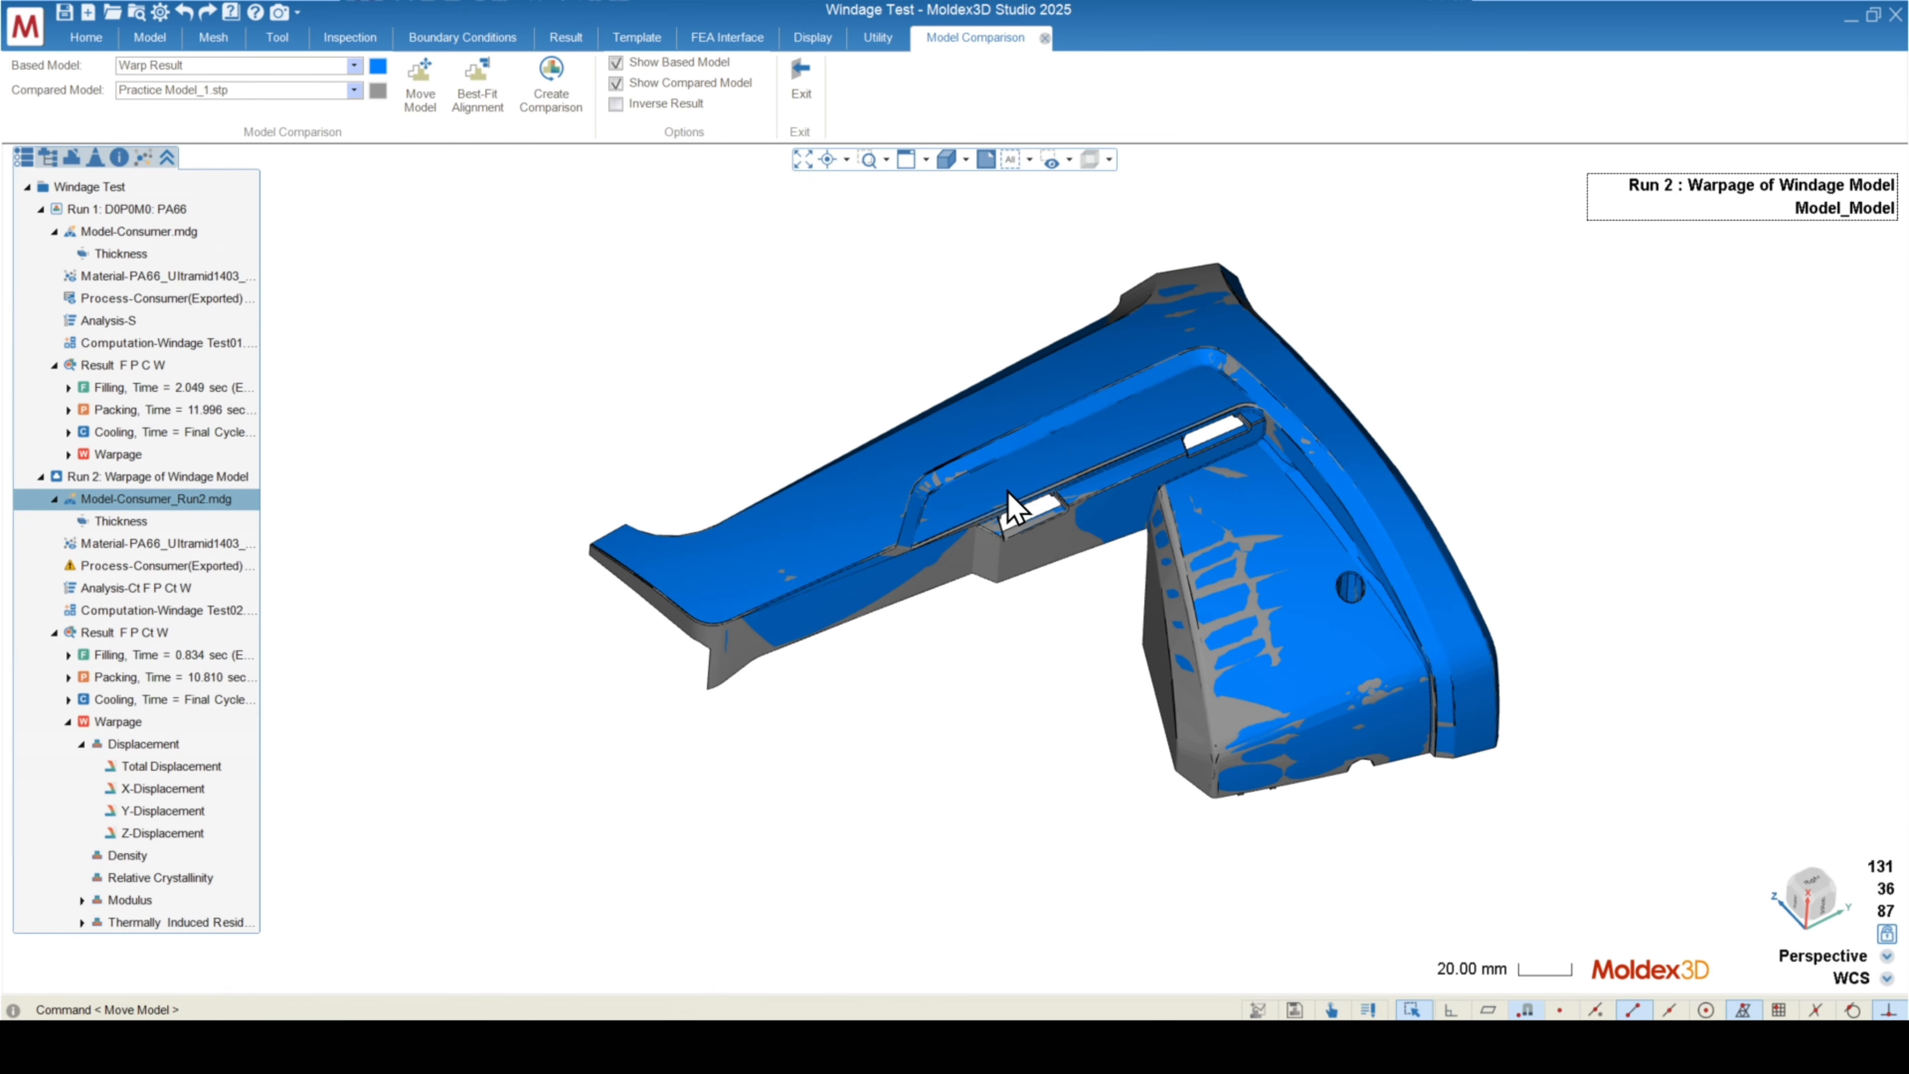
{"action": "left_click", "coordinate": [548, 104]}
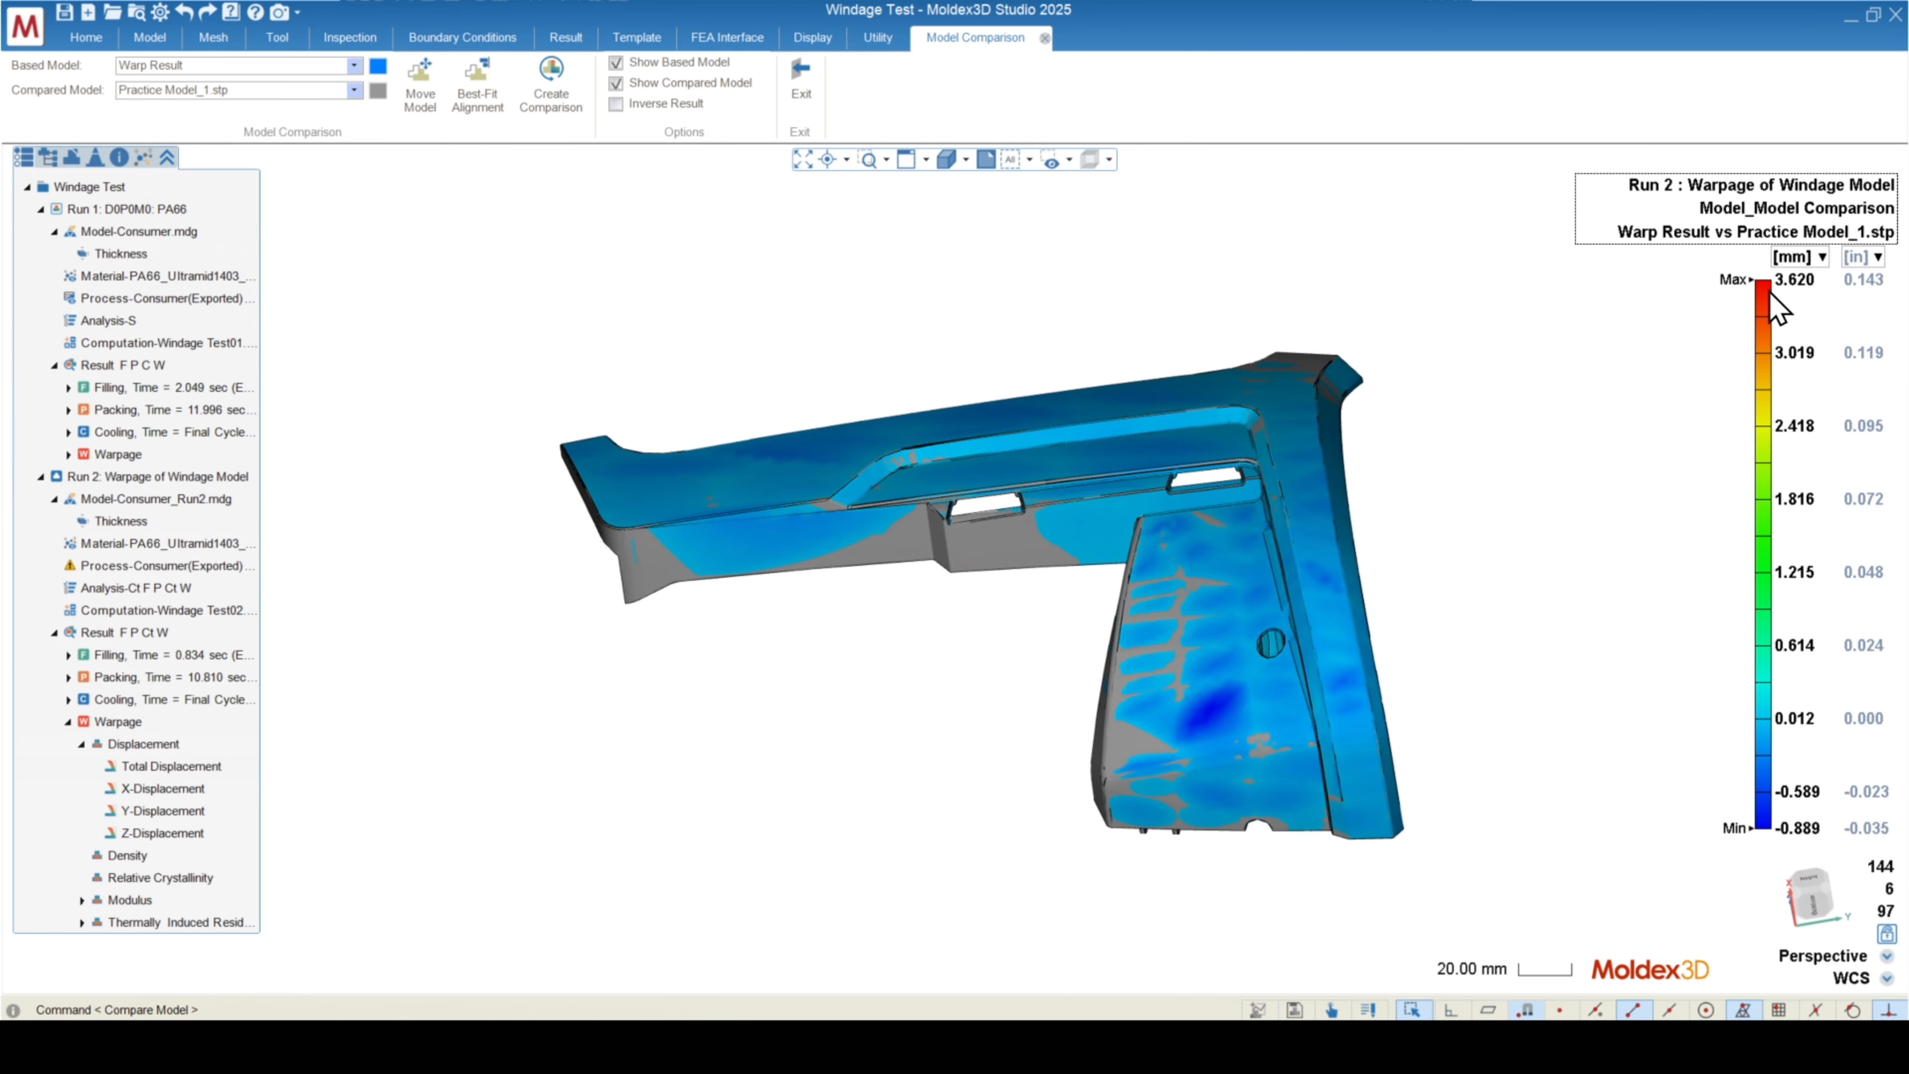
- Lower the comparison colour scale's upper limit to 0.280 mm, hide the compared model, and inspect the deviation on the based model
{"action": "mouse_move", "coordinate": [1762, 278]}
{"action": "left_click_drag", "start_coordinate": [1764, 294], "coordinate": [1776, 685]}
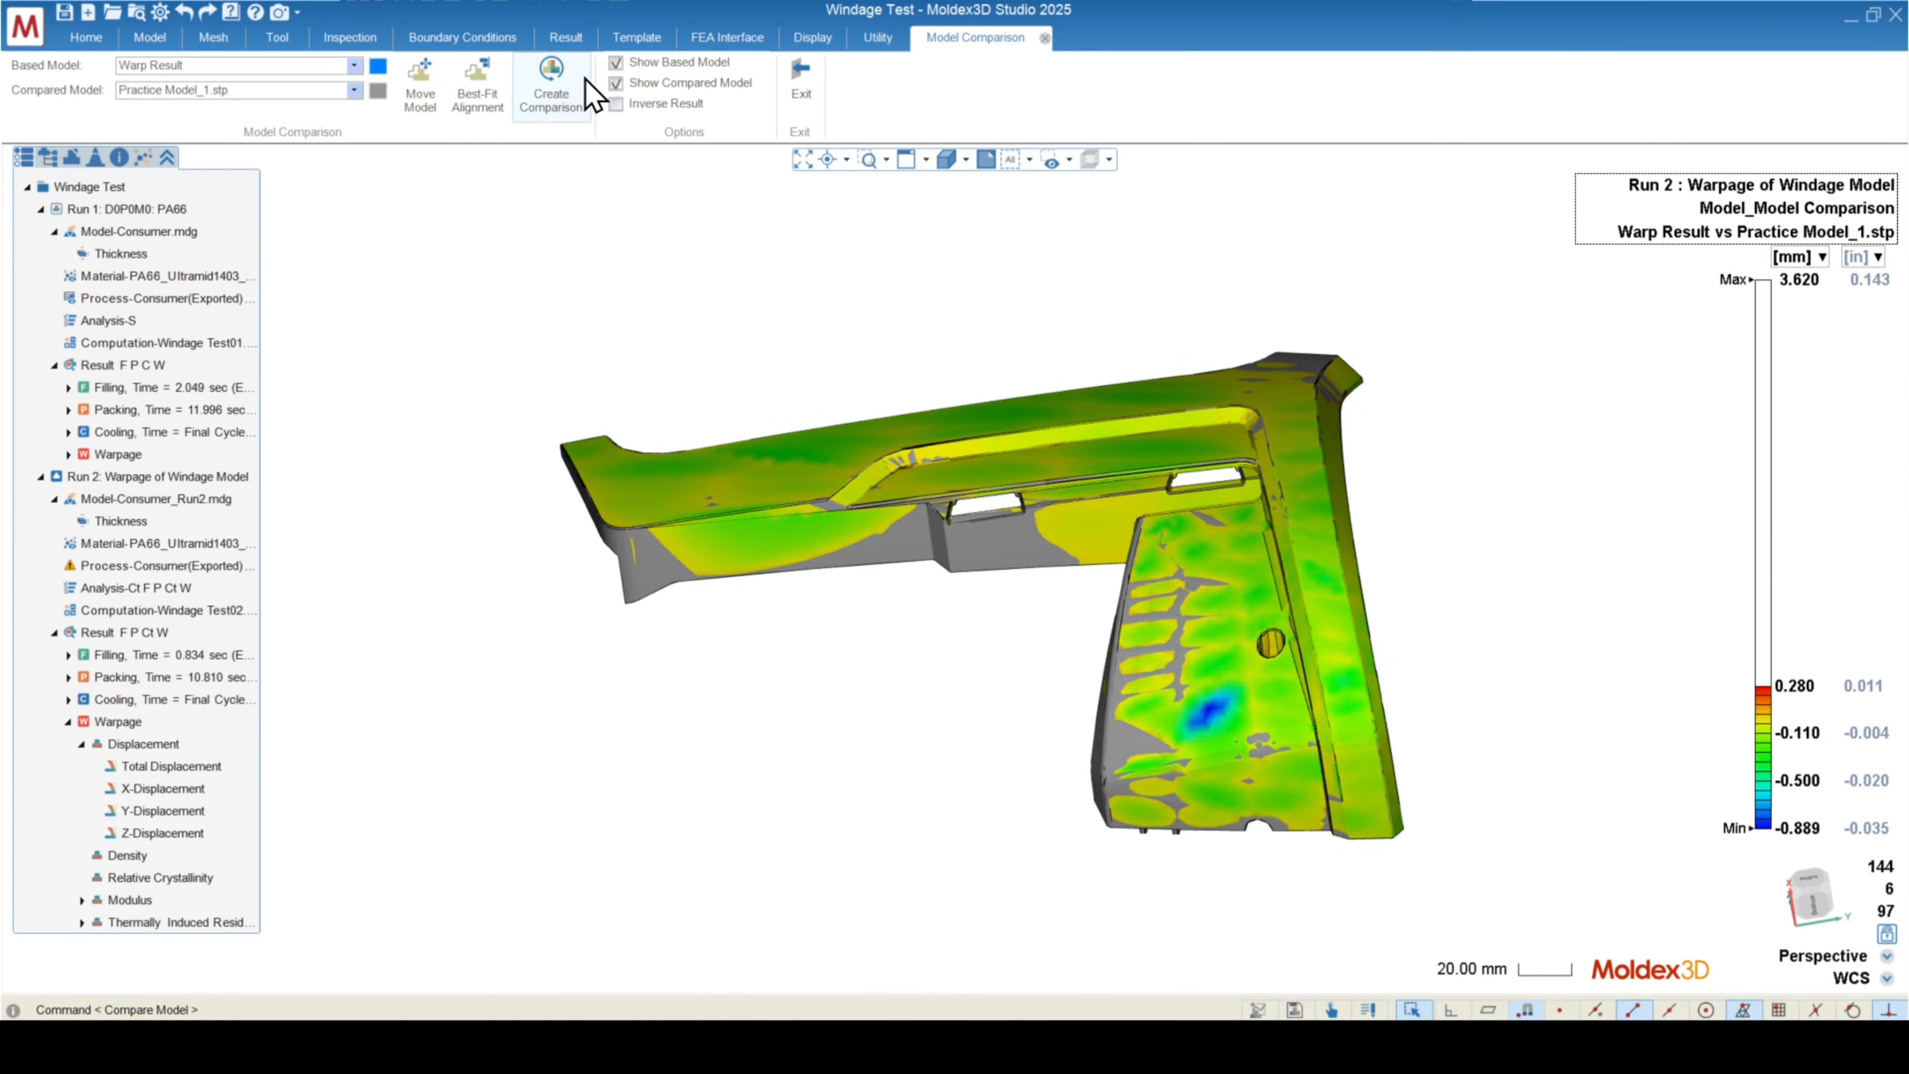
{"action": "left_click", "coordinate": [616, 83]}
{"action": "middle_click_drag", "start_coordinate": [1207, 859], "coordinate": [1251, 786]}
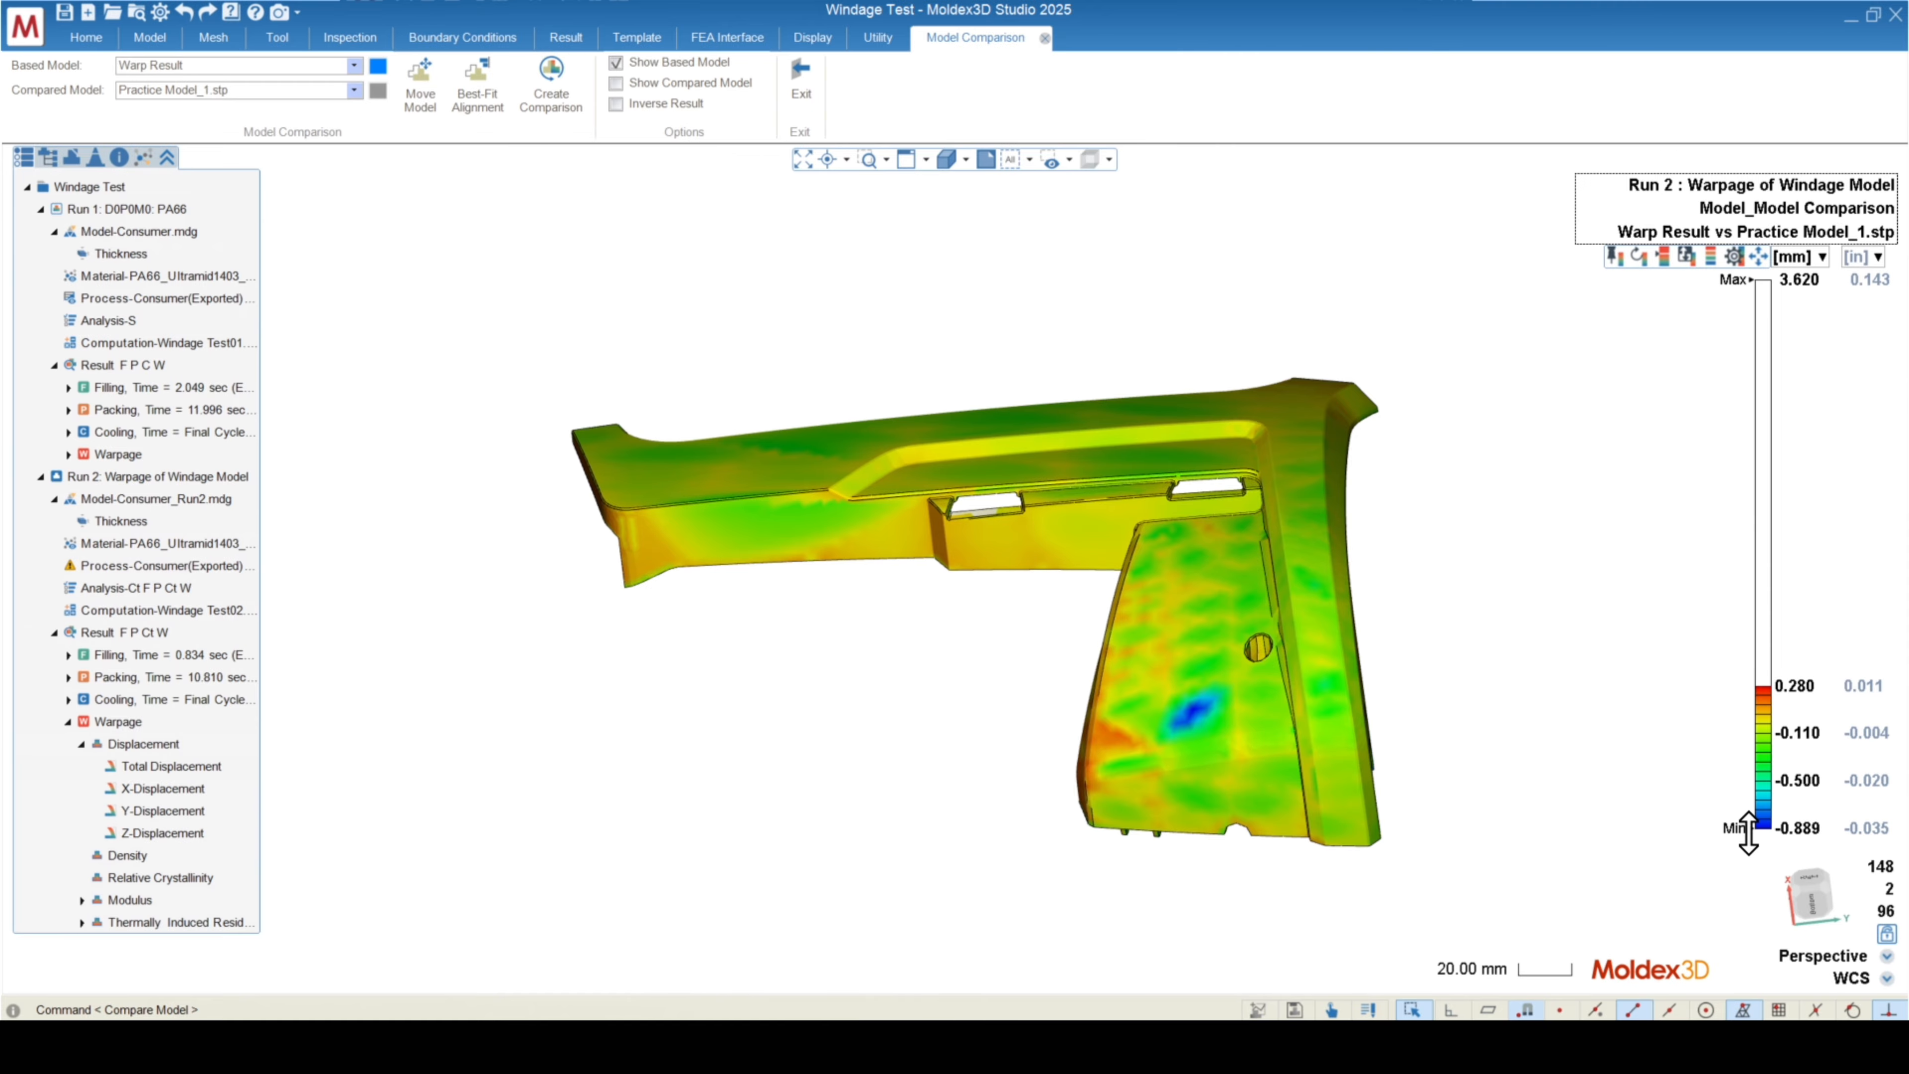
{"action": "middle_click_drag", "start_coordinate": [1013, 651], "coordinate": [1079, 690]}
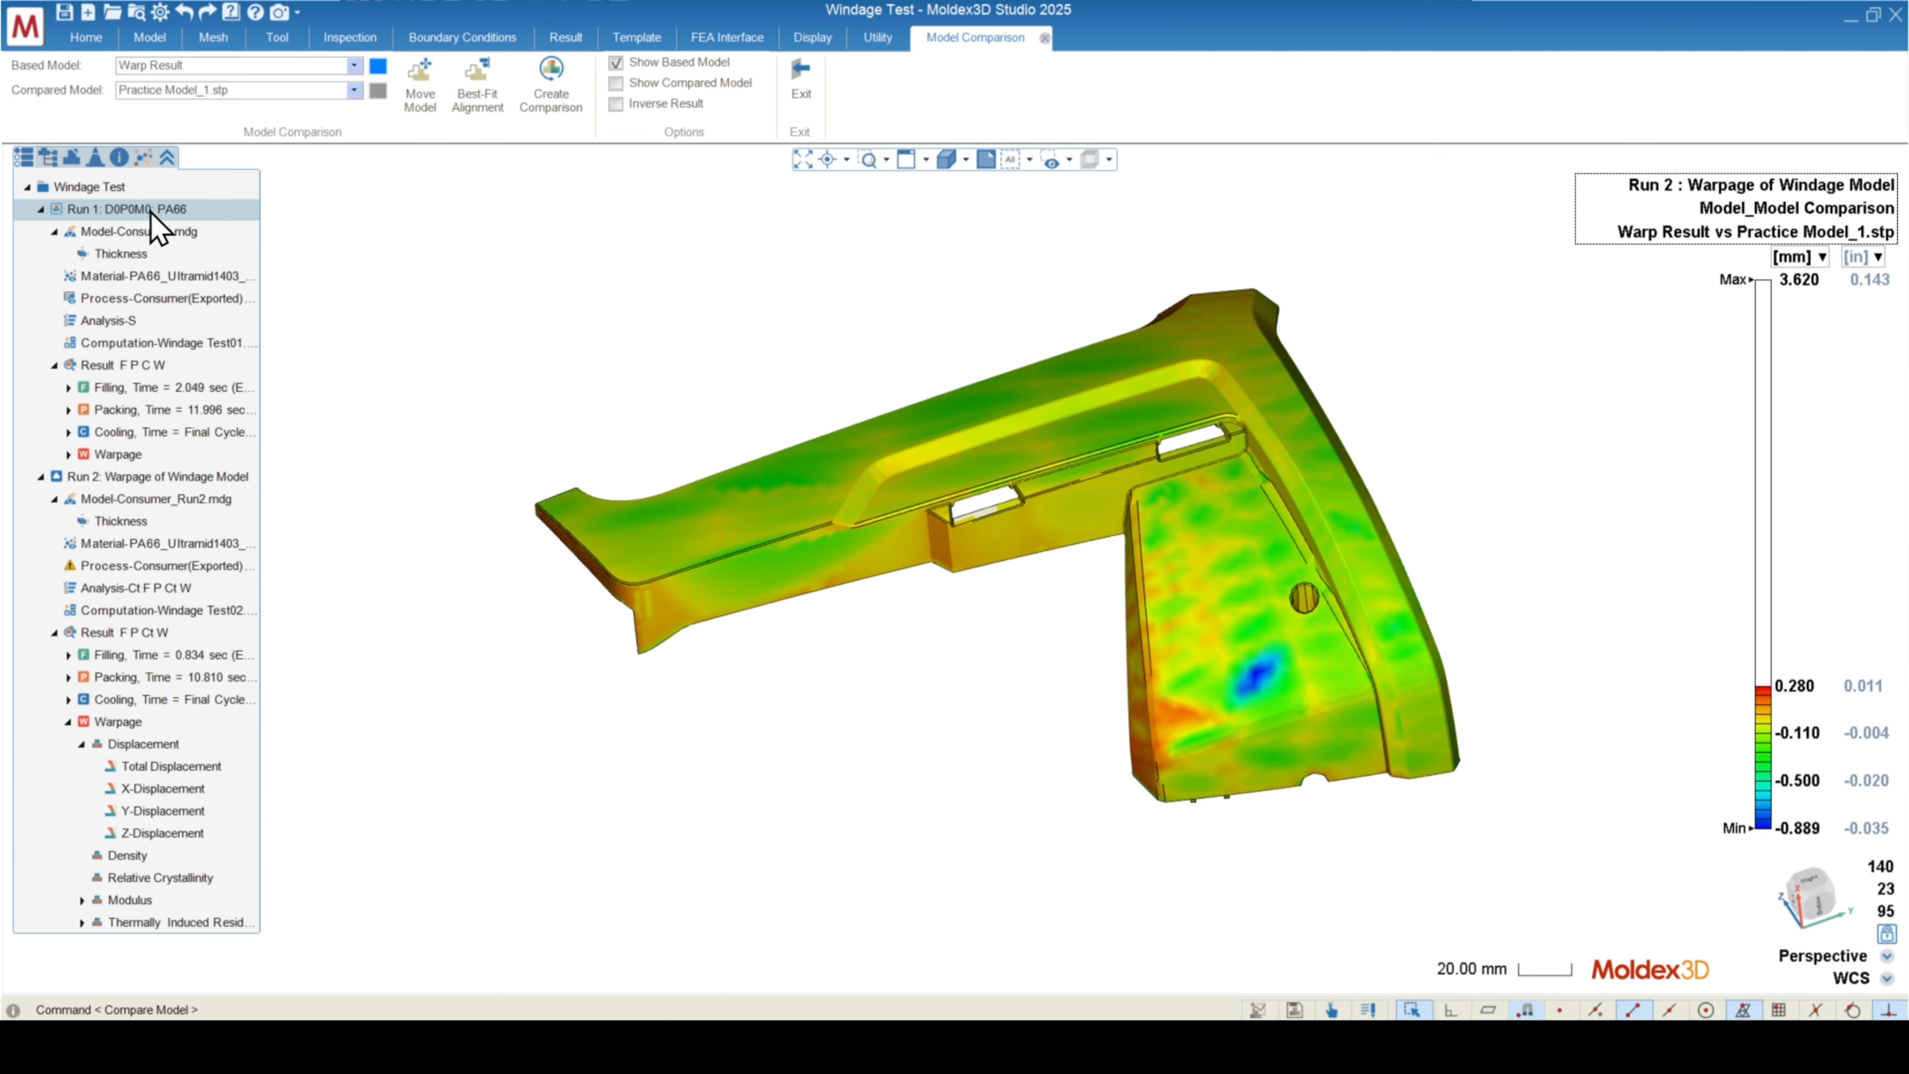
{"action": "middle_click_drag", "start_coordinate": [655, 333], "coordinate": [679, 337]}
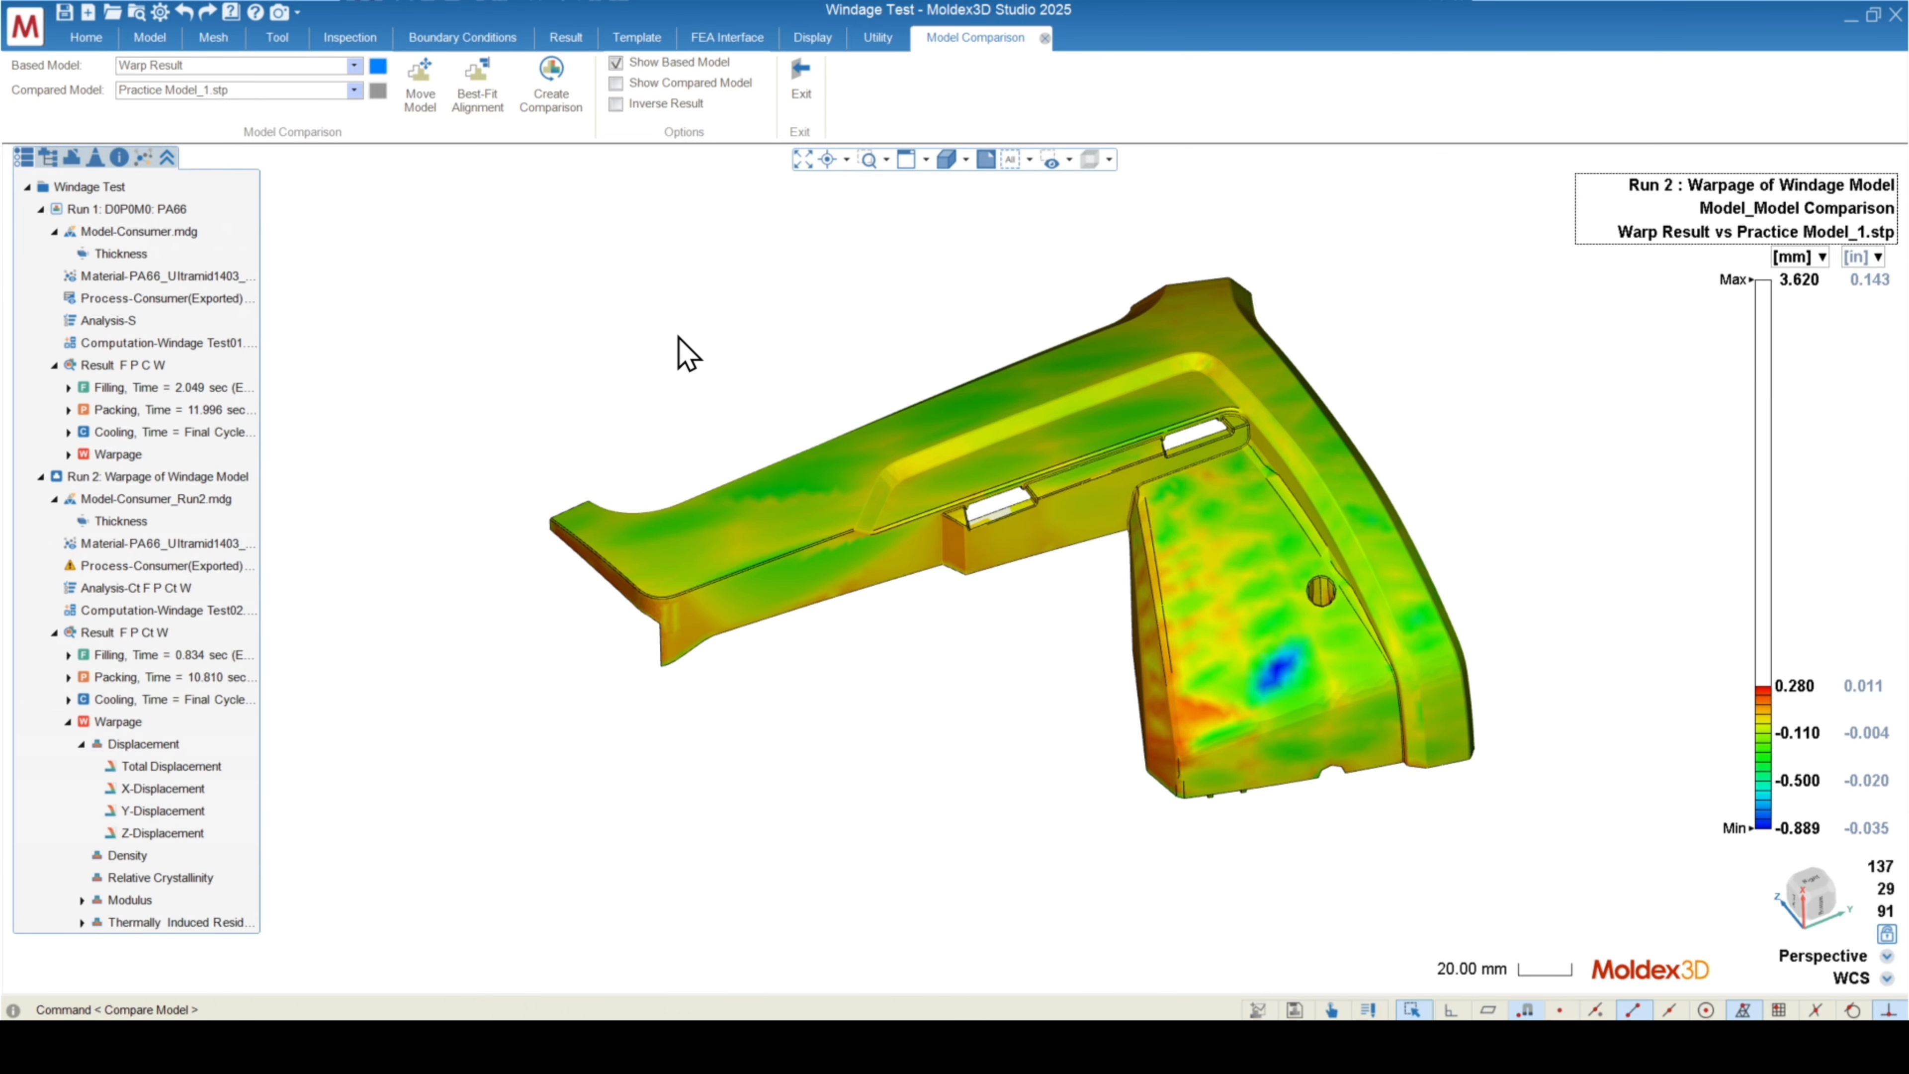